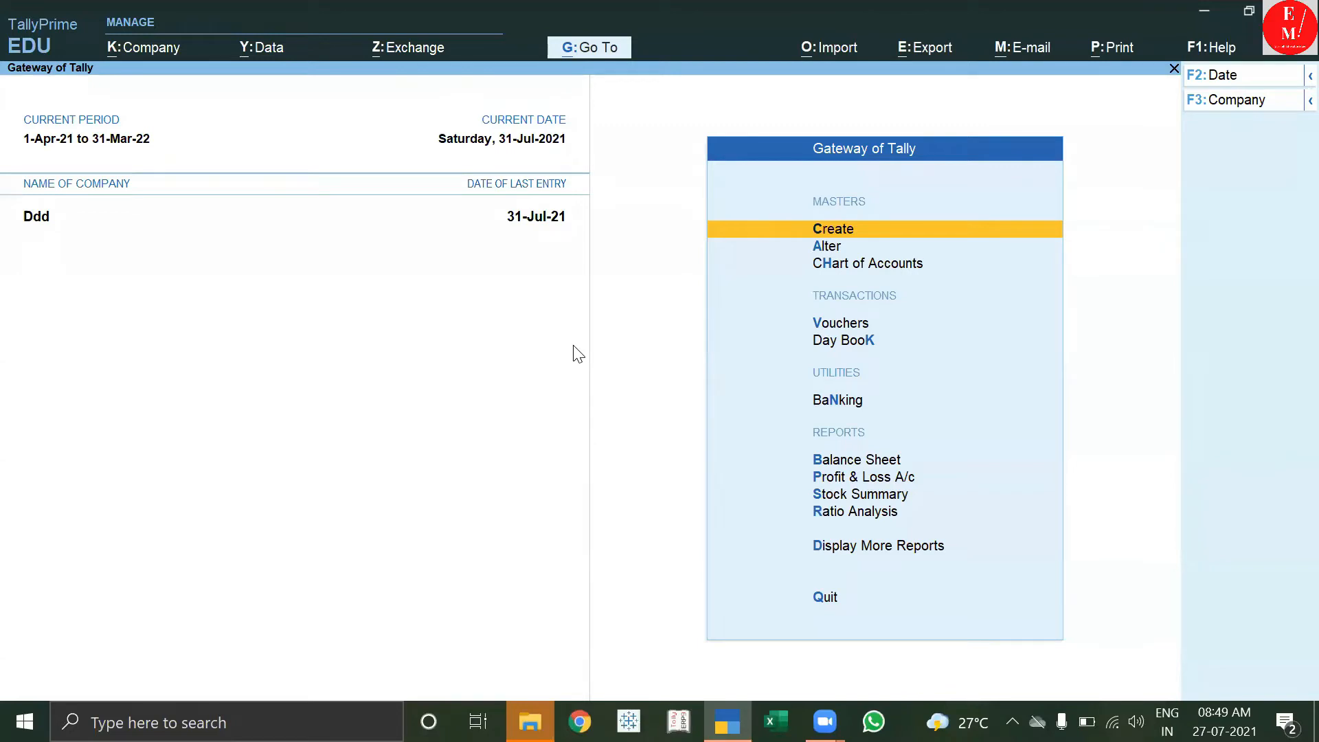
Launch Microsoft Excel from the Windows taskbar.
click(776, 721)
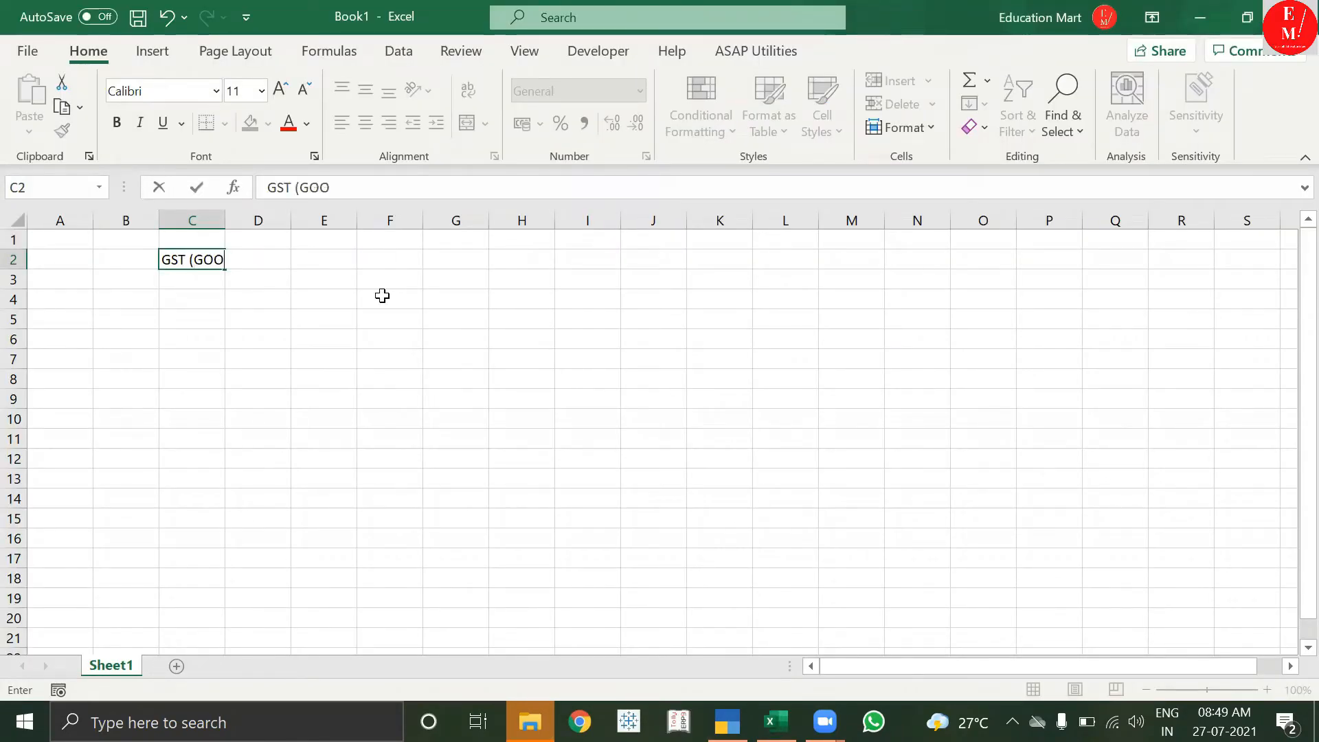
Complete the title 'GST (GOODS AND SERVICE TAX)' in C2 and merge-centre it across C2:G2.
text(AND SER)
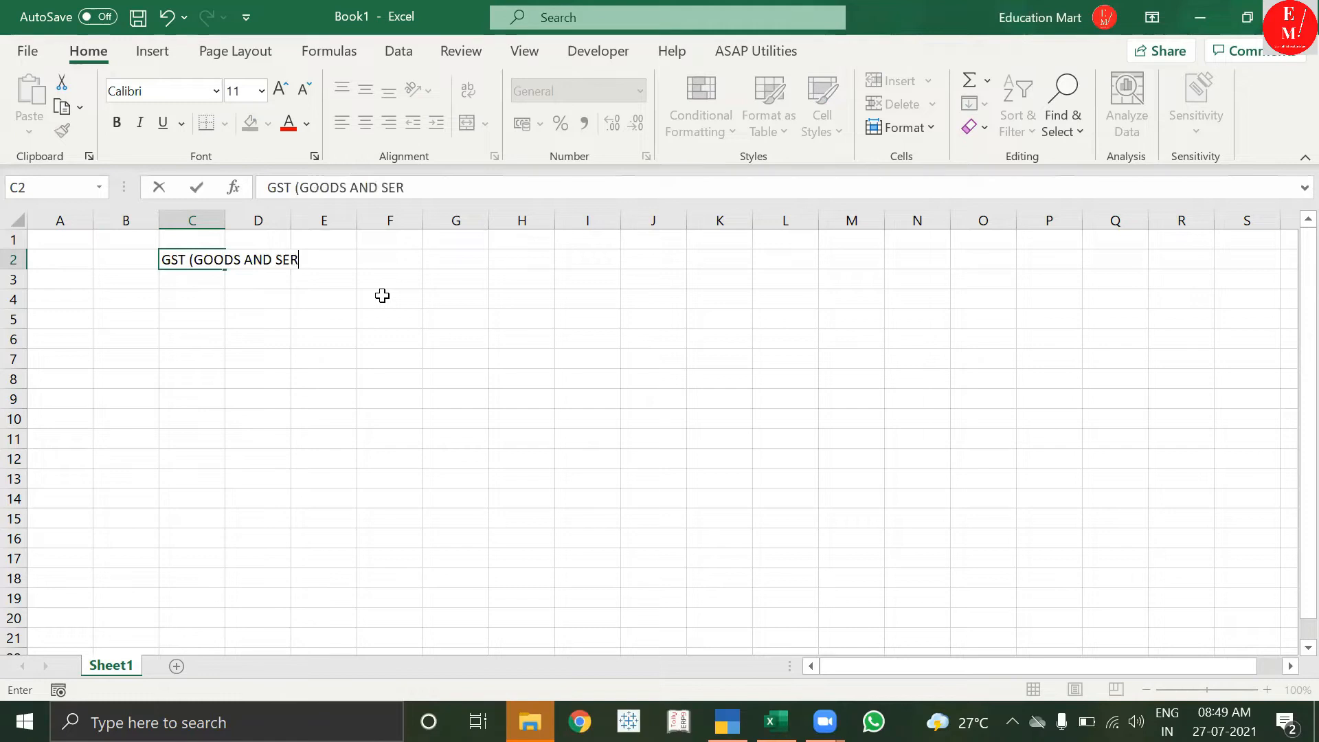
text(VICE TAX))
key(Return)
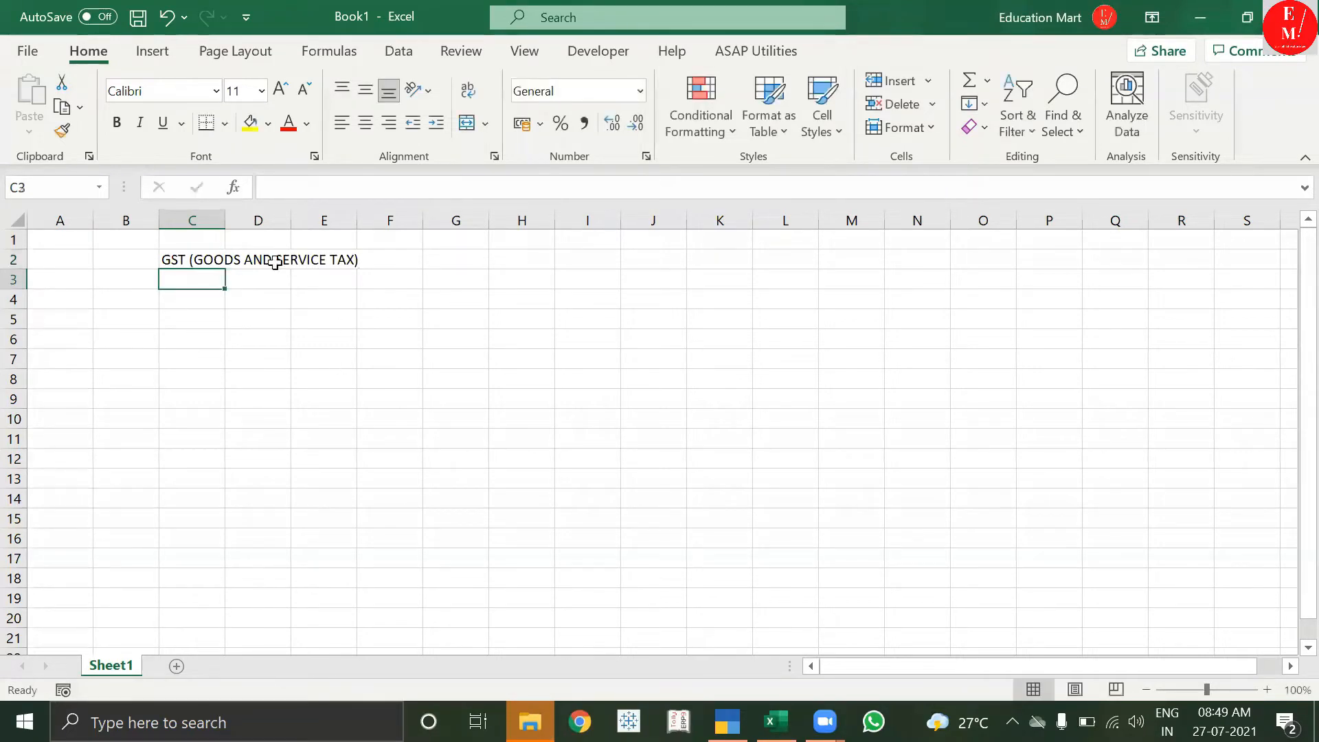
drag(196, 259, 477, 259)
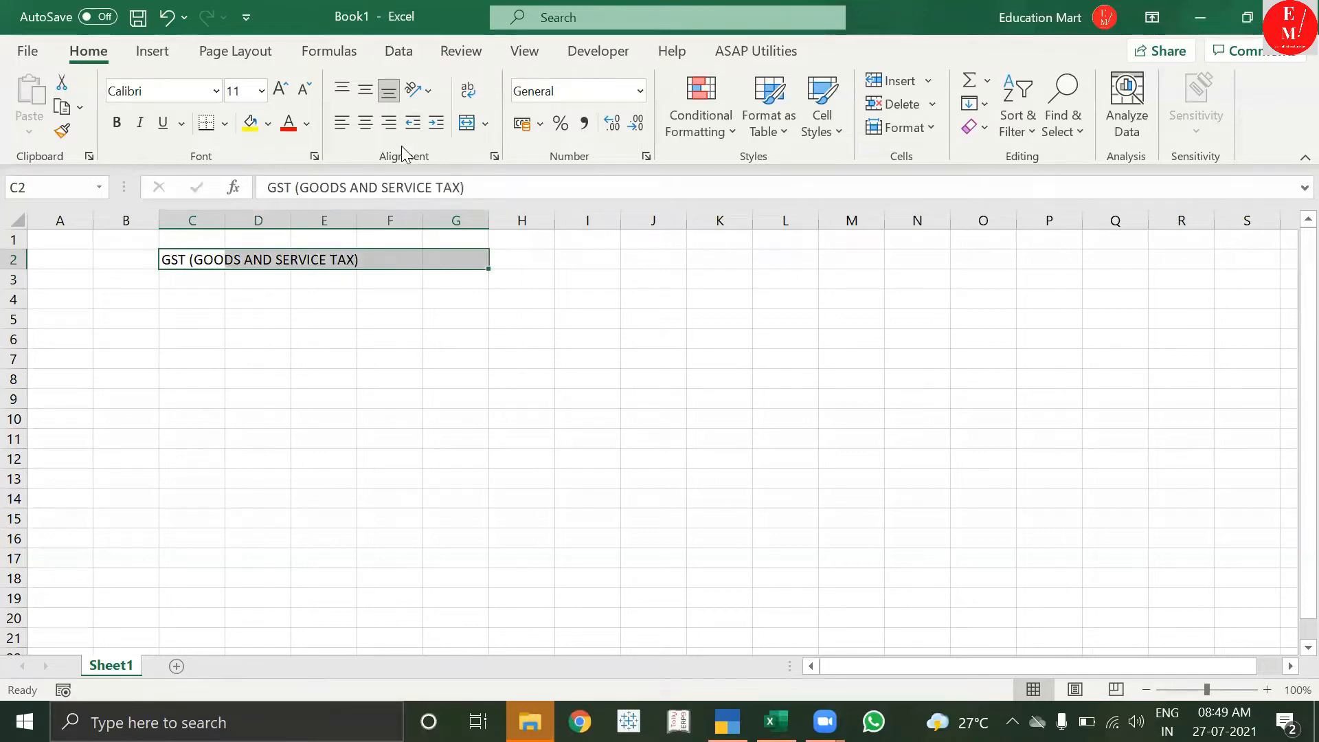
click(365, 122)
click(467, 124)
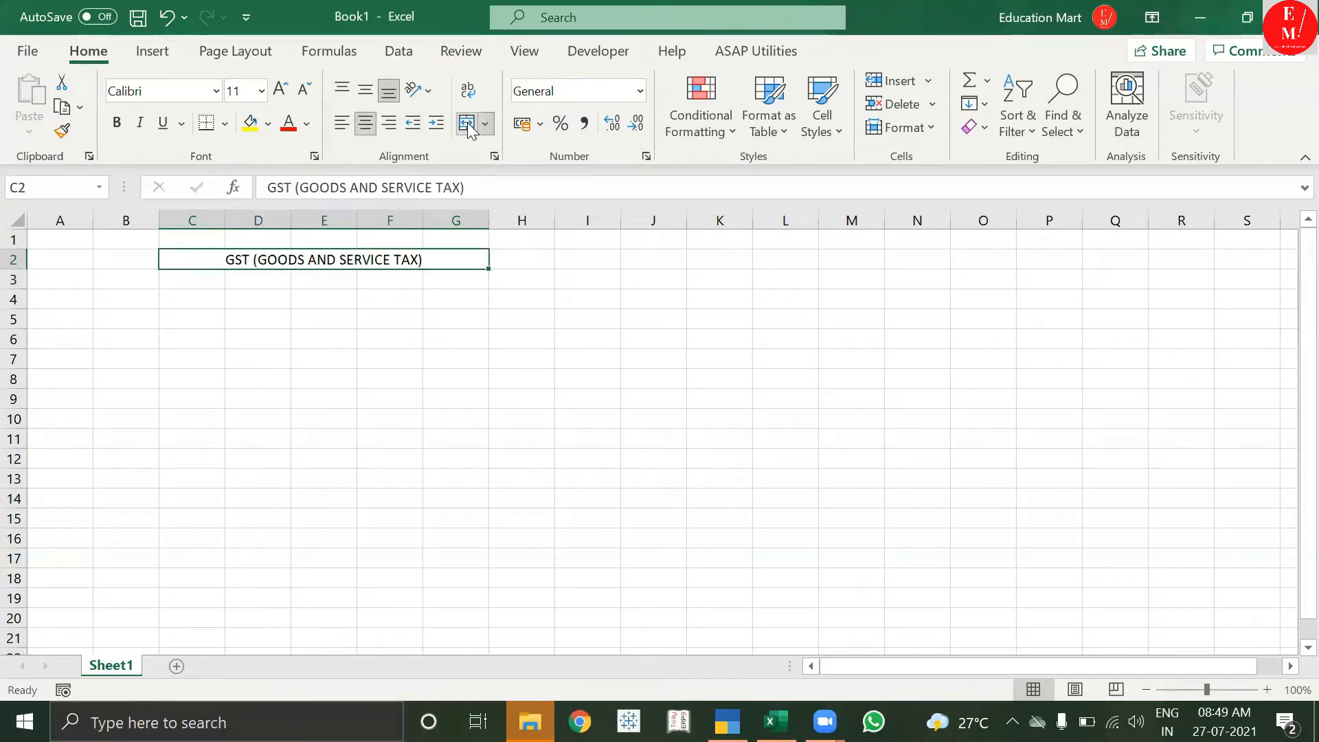
click(378, 413)
click(253, 263)
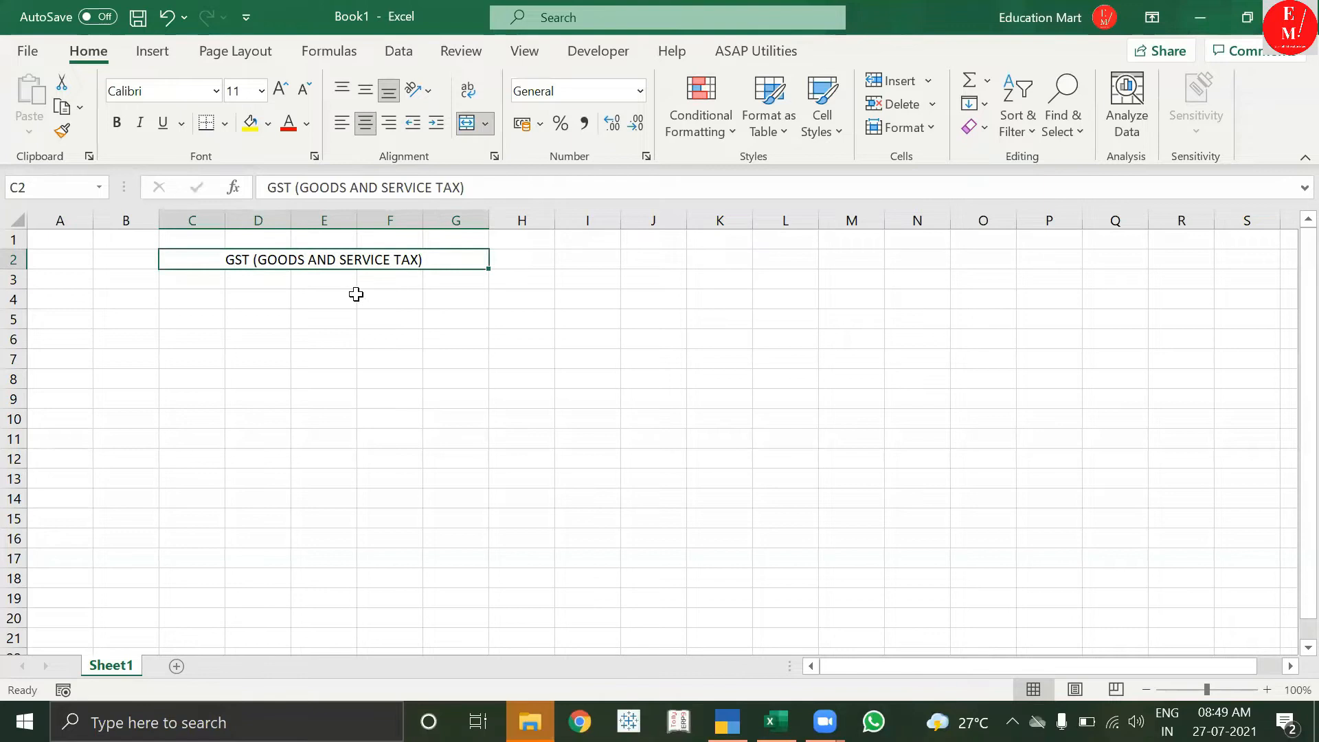
click(212, 297)
Enter the headings LOCAL in D4 and INTER in F4.
click(272, 298)
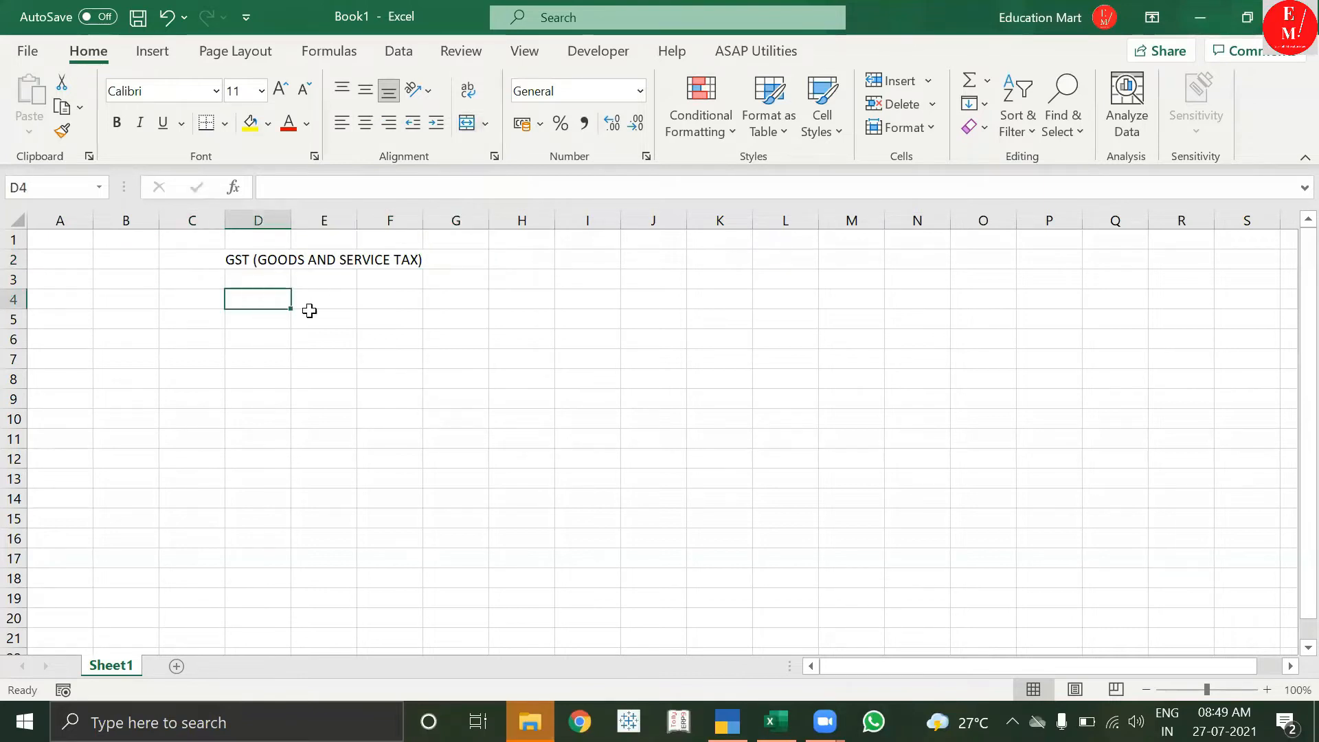
text(LOCAL)
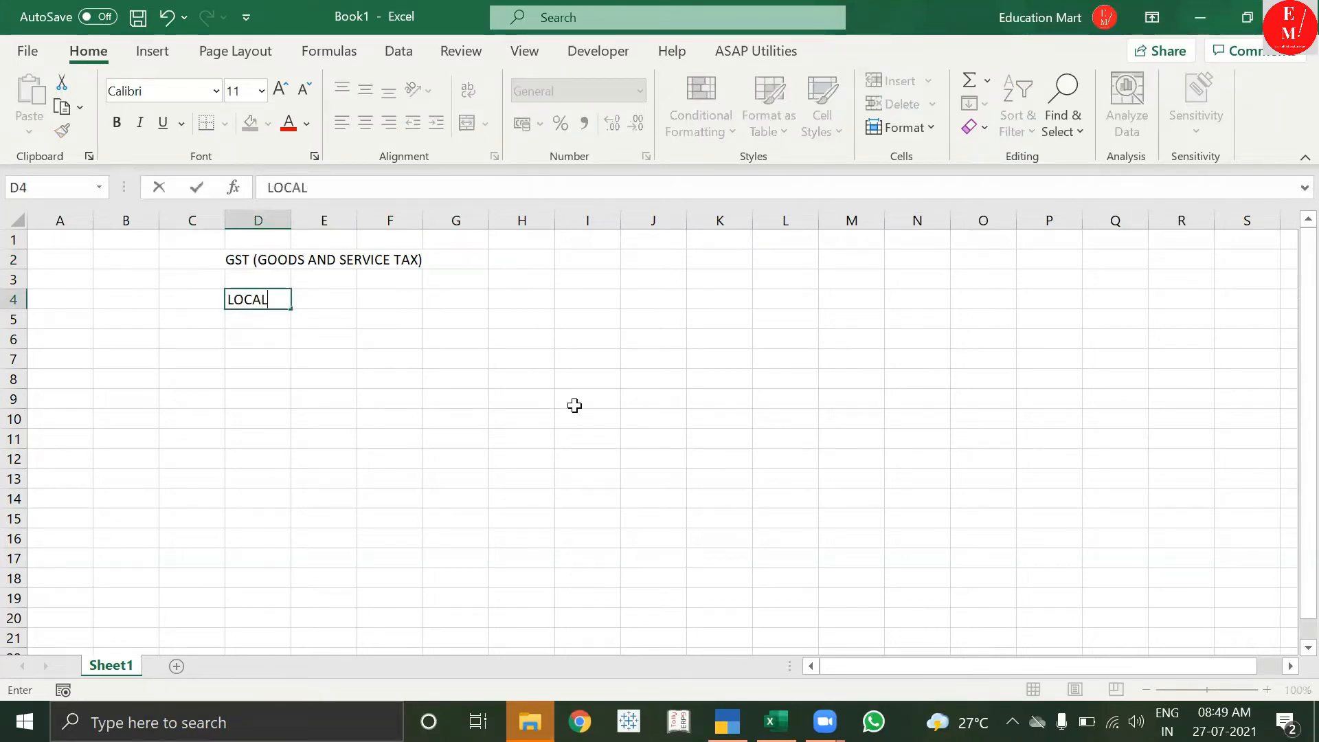
key(Return)
key(Right)
key(Up)
text(INT)
key(Return)
click(318, 298)
click(284, 299)
click(320, 300)
drag(311, 308, 382, 304)
click(259, 297)
Add DELHI-DELHI in D5 and DELHI-HARYANA in F5, autofitting columns D and F.
click(254, 318)
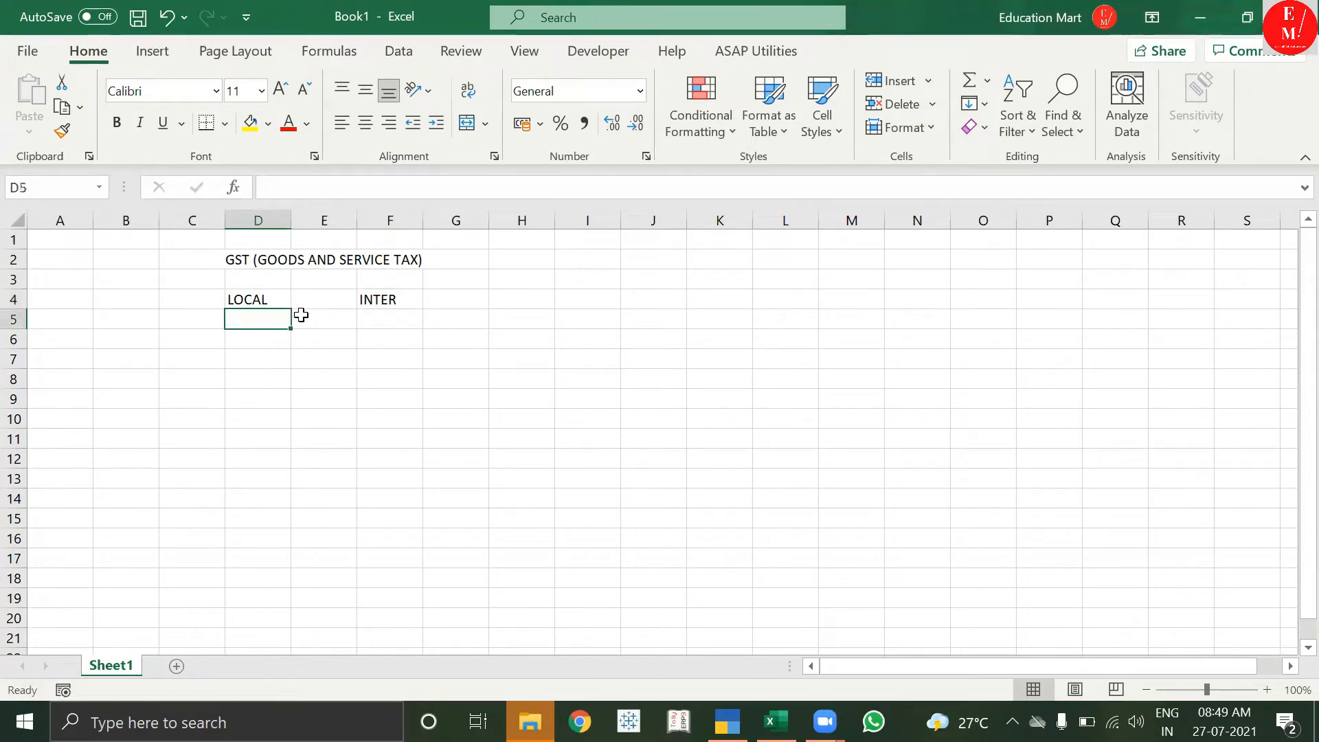
text(DELHI-DELHI)
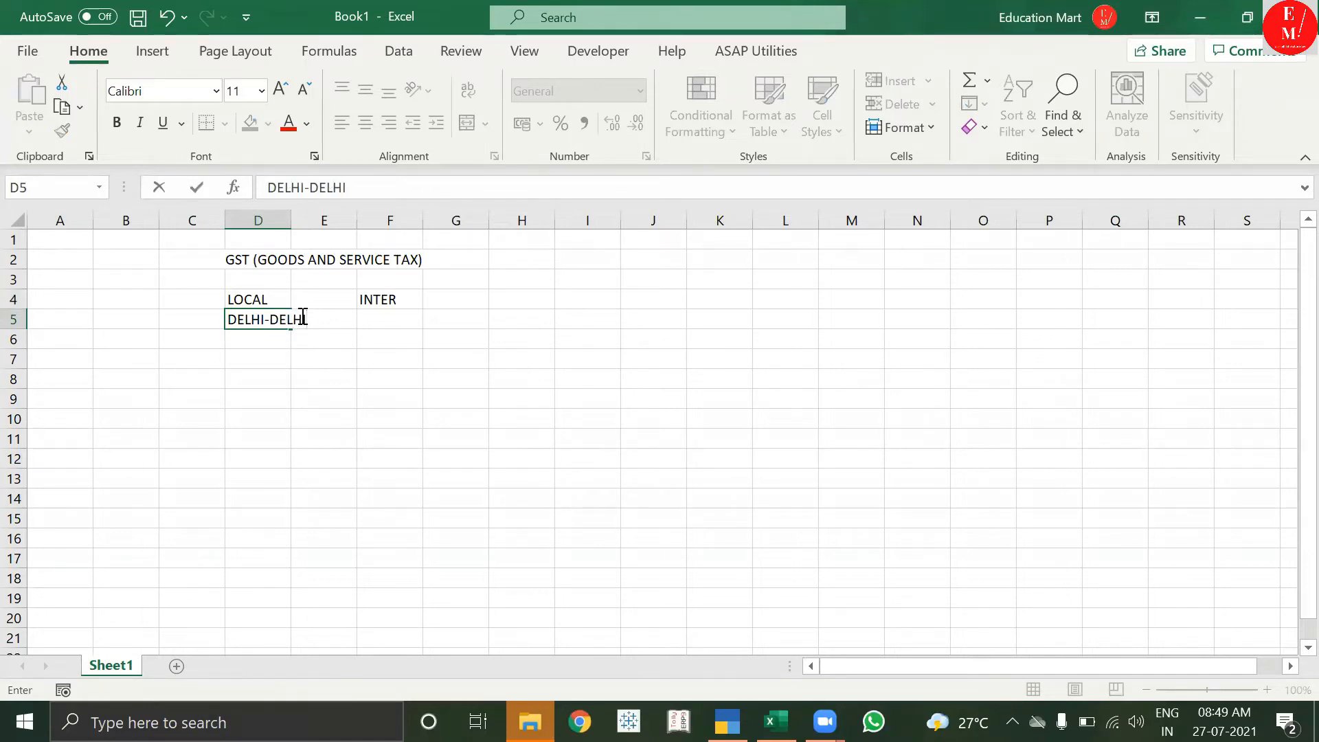
key(Tab)
key(Tab)
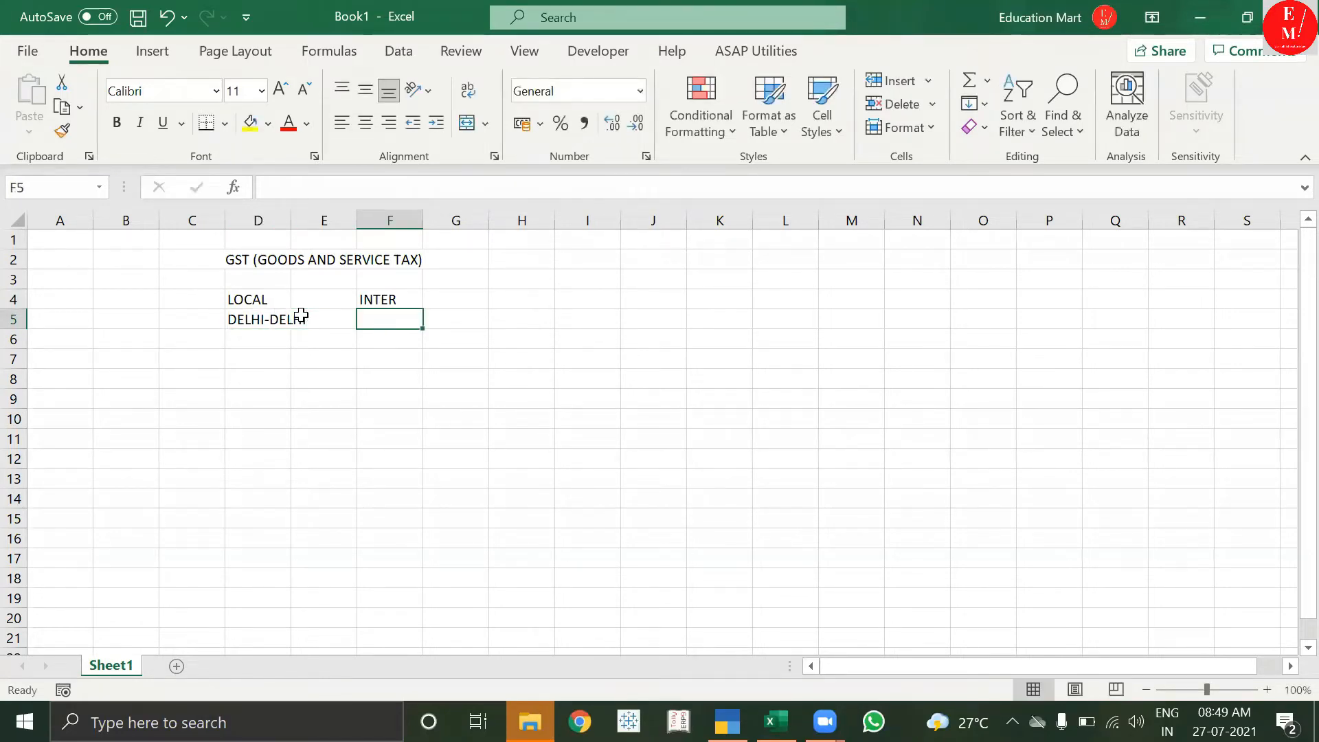
text(DELHI-)
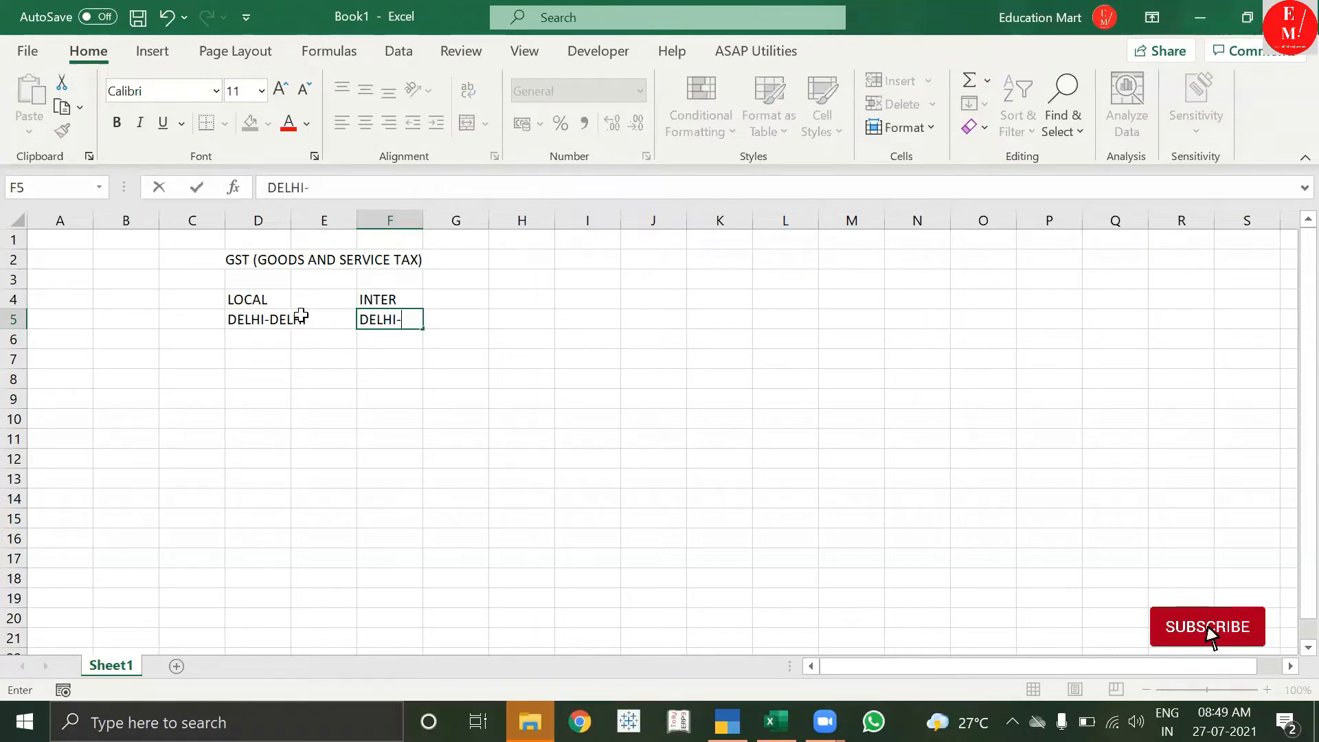
text(HARYAN)
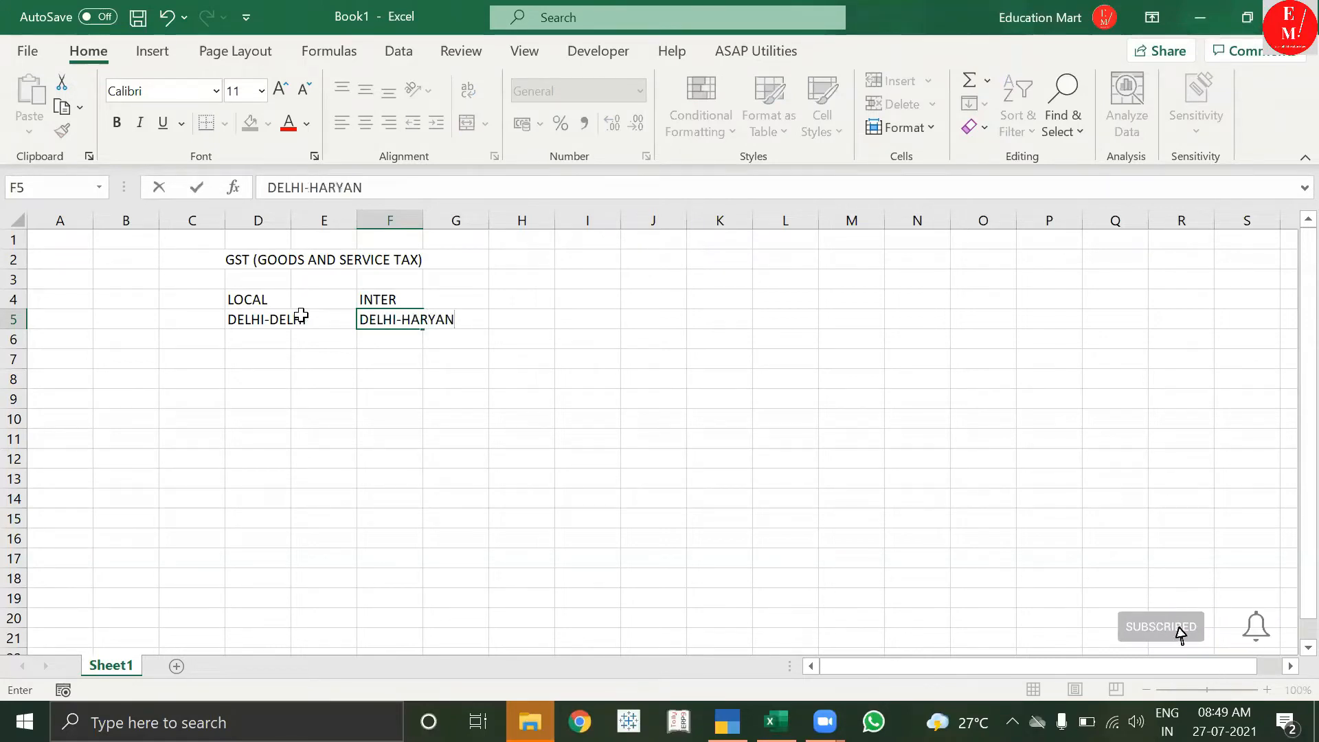
text(A)
key(Return)
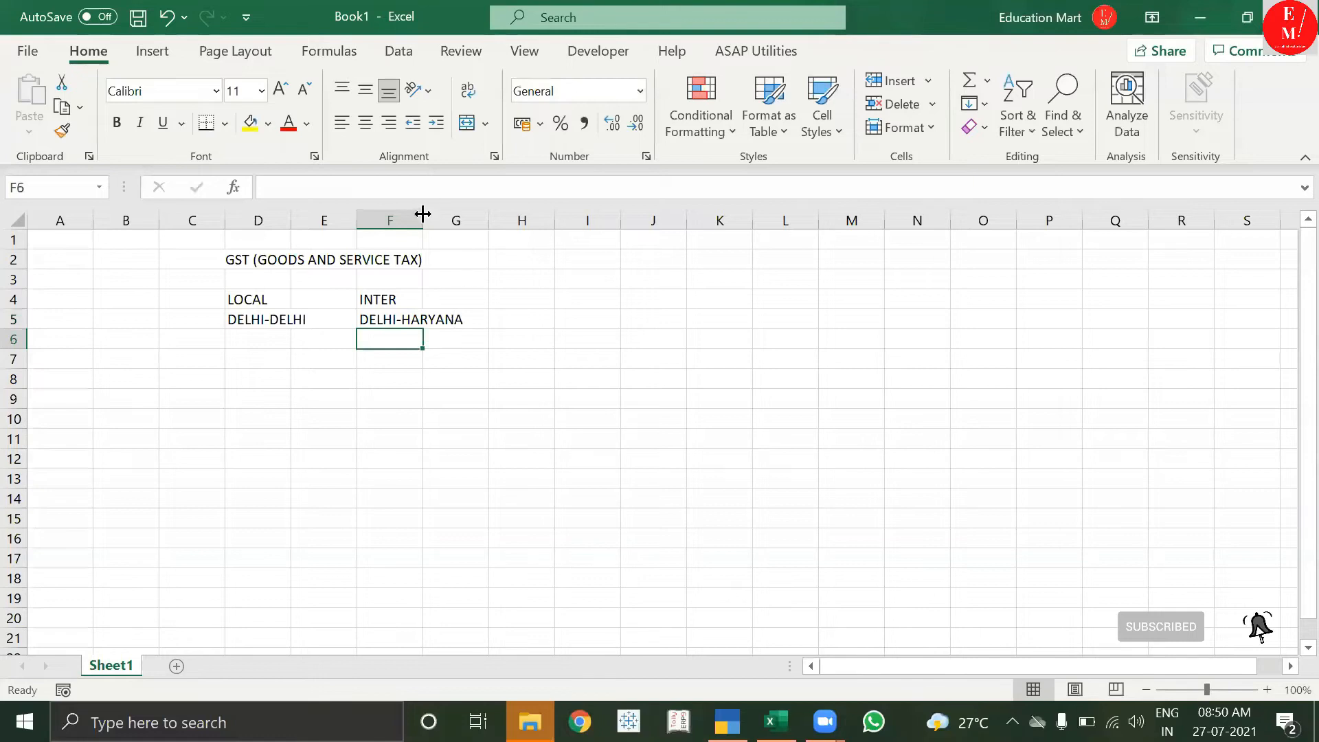
double_click(423, 219)
double_click(291, 220)
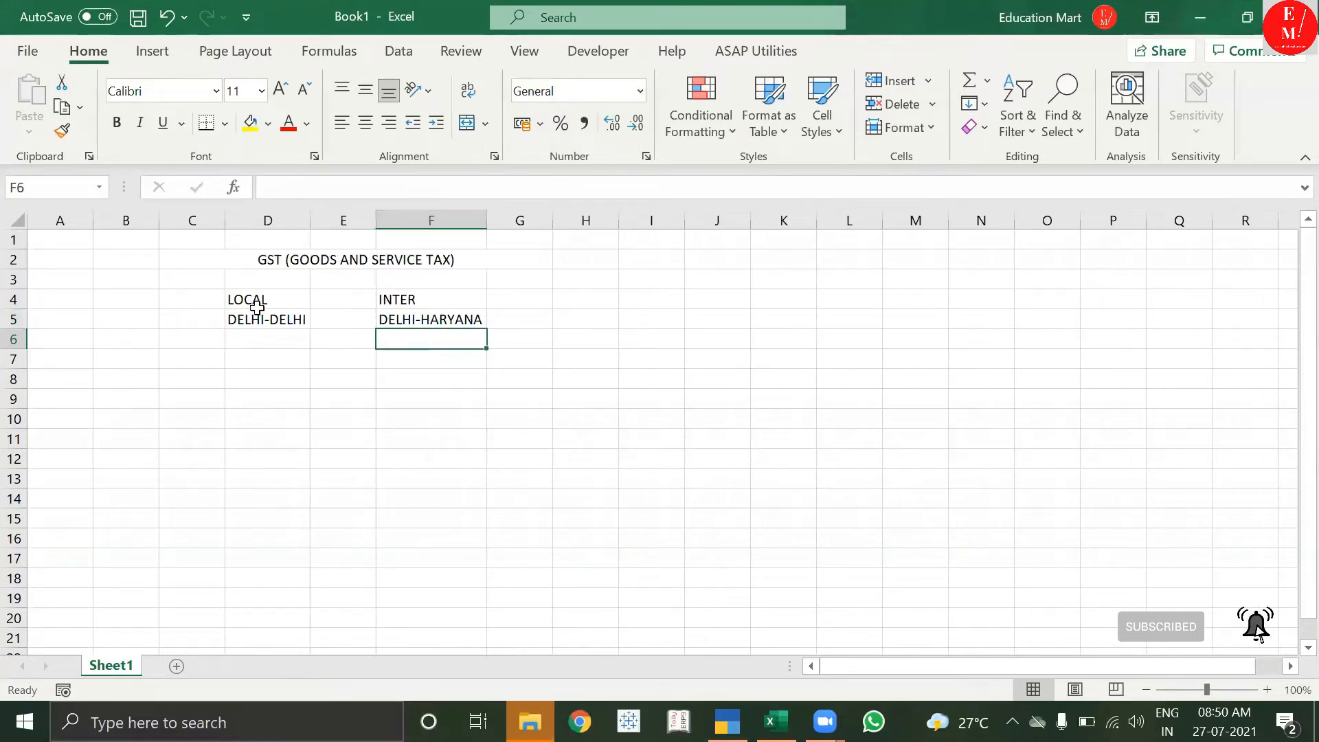
drag(255, 303, 255, 321)
drag(426, 305, 426, 320)
click(257, 339)
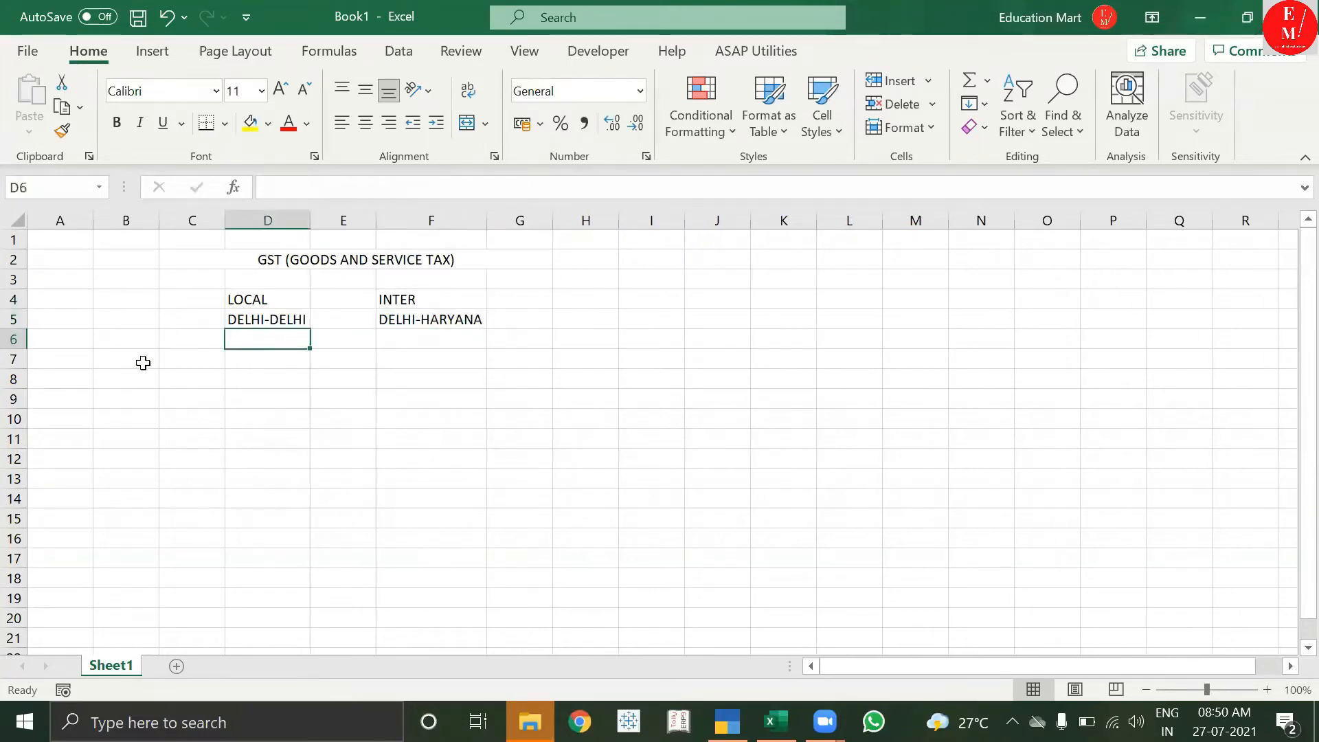
drag(279, 300, 273, 323)
click(288, 339)
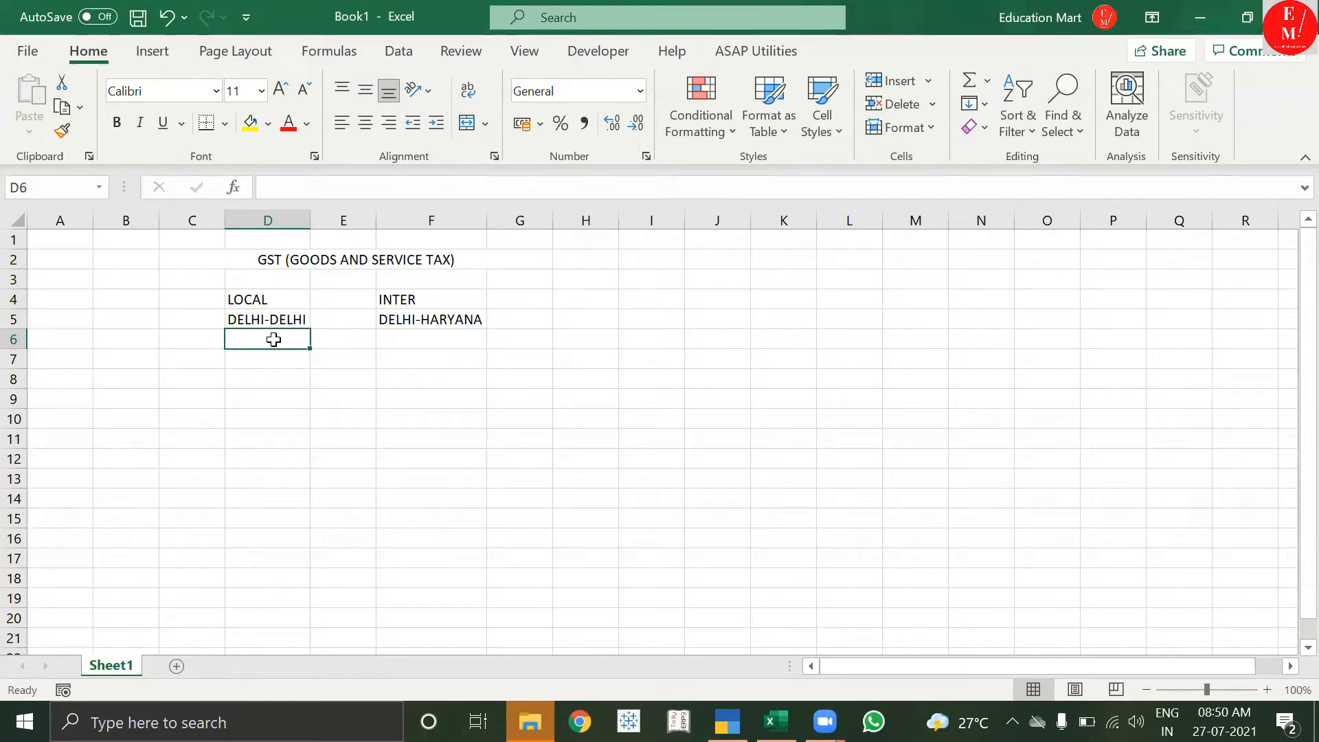
Enter the label GSTIN 15 DIGIT in D7 and a sample 15-character GSTIN in E7.
key(Return)
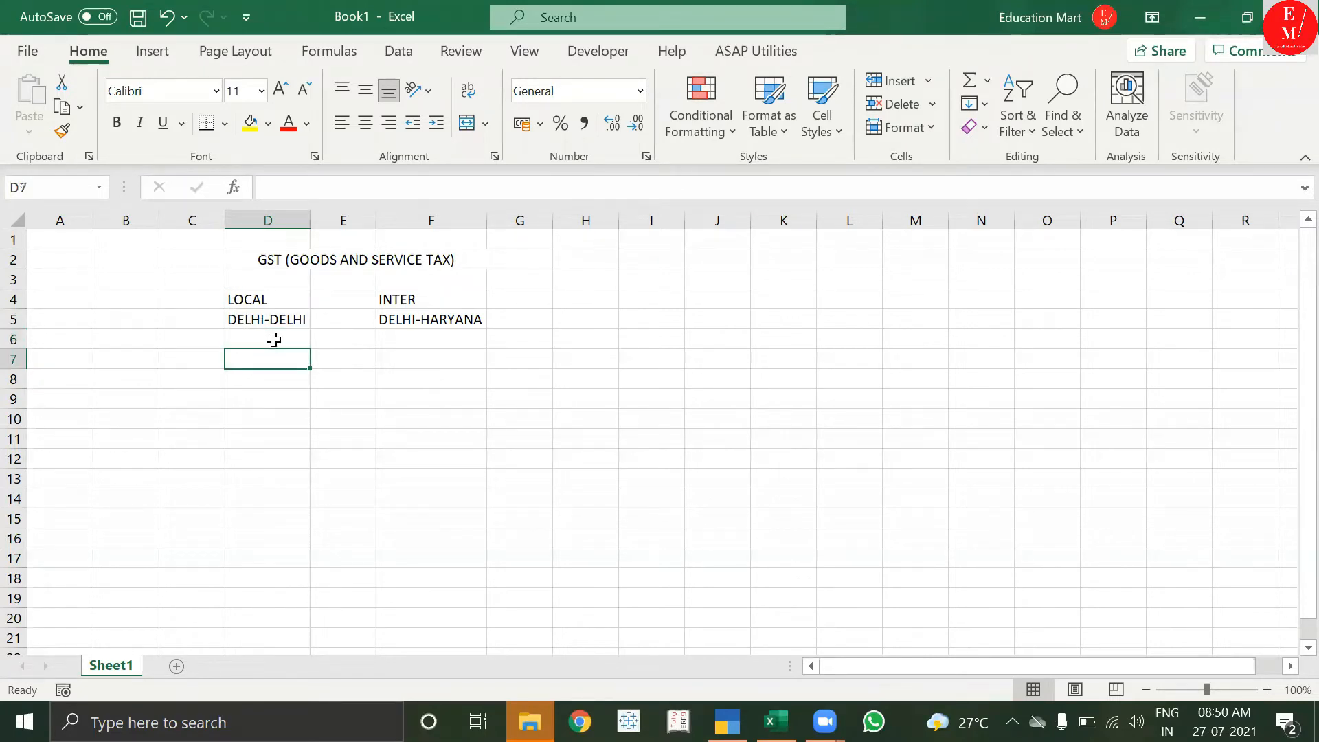
text(GSTIN)
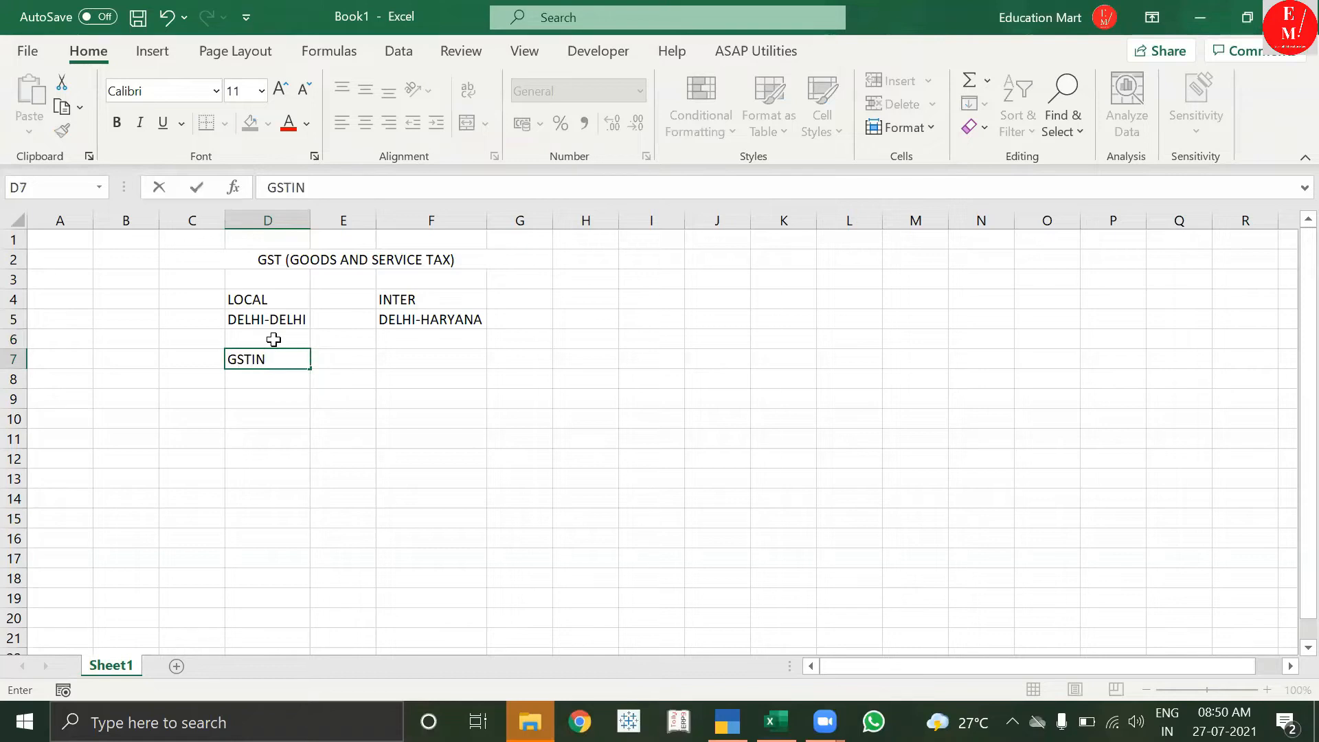
text( 15 DIGIT)
key(Tab)
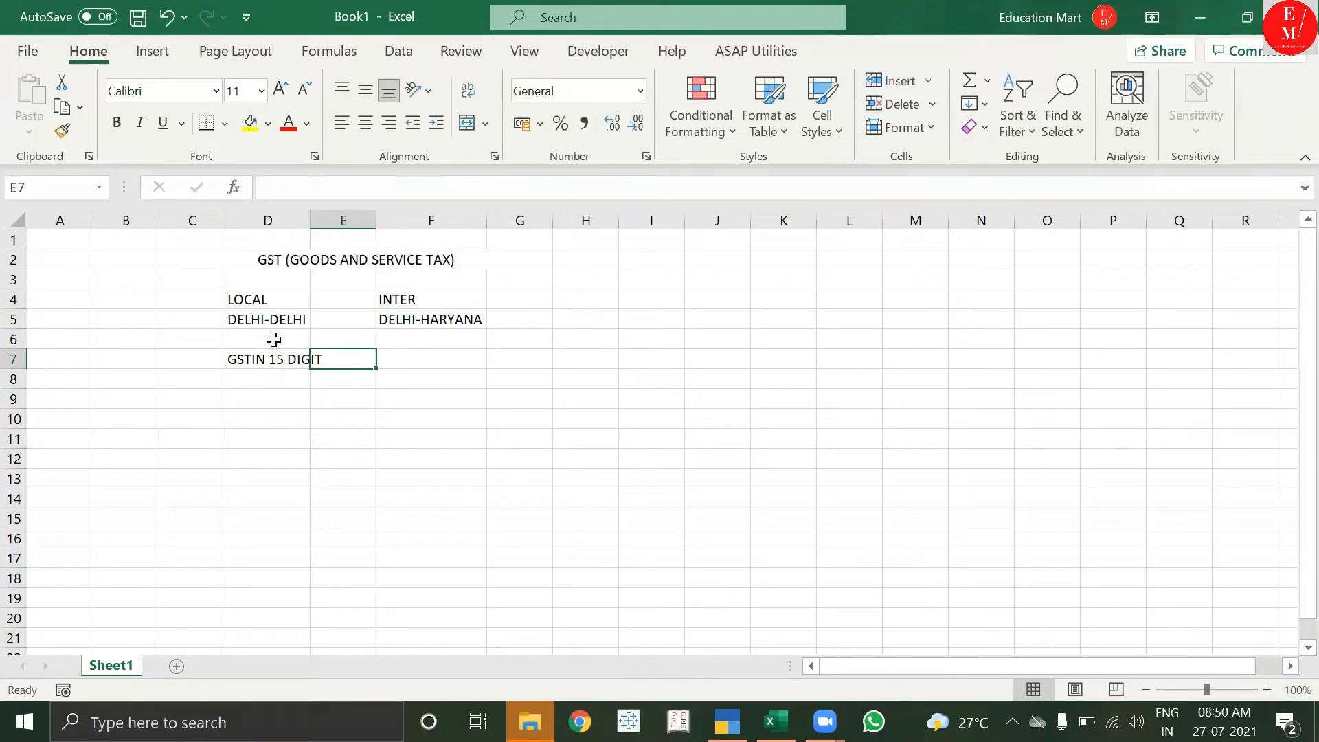
text(07)
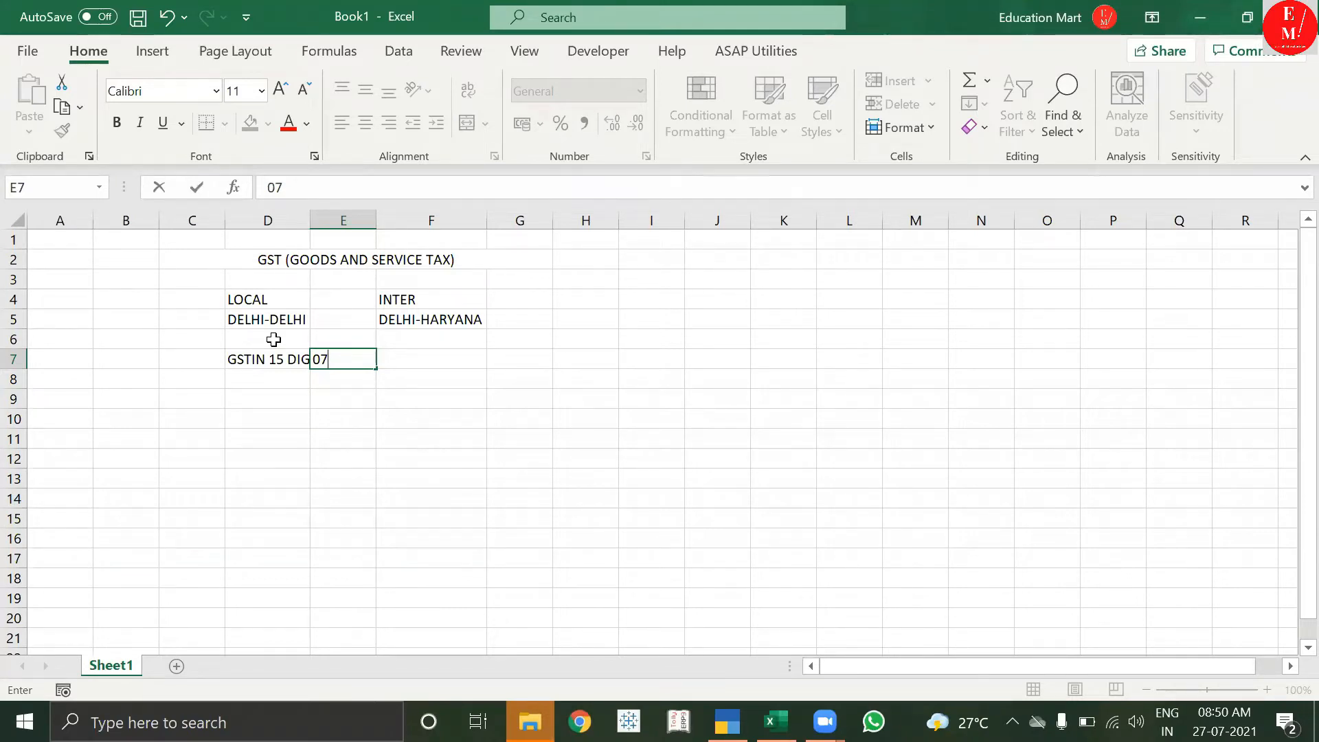
text(DAF)
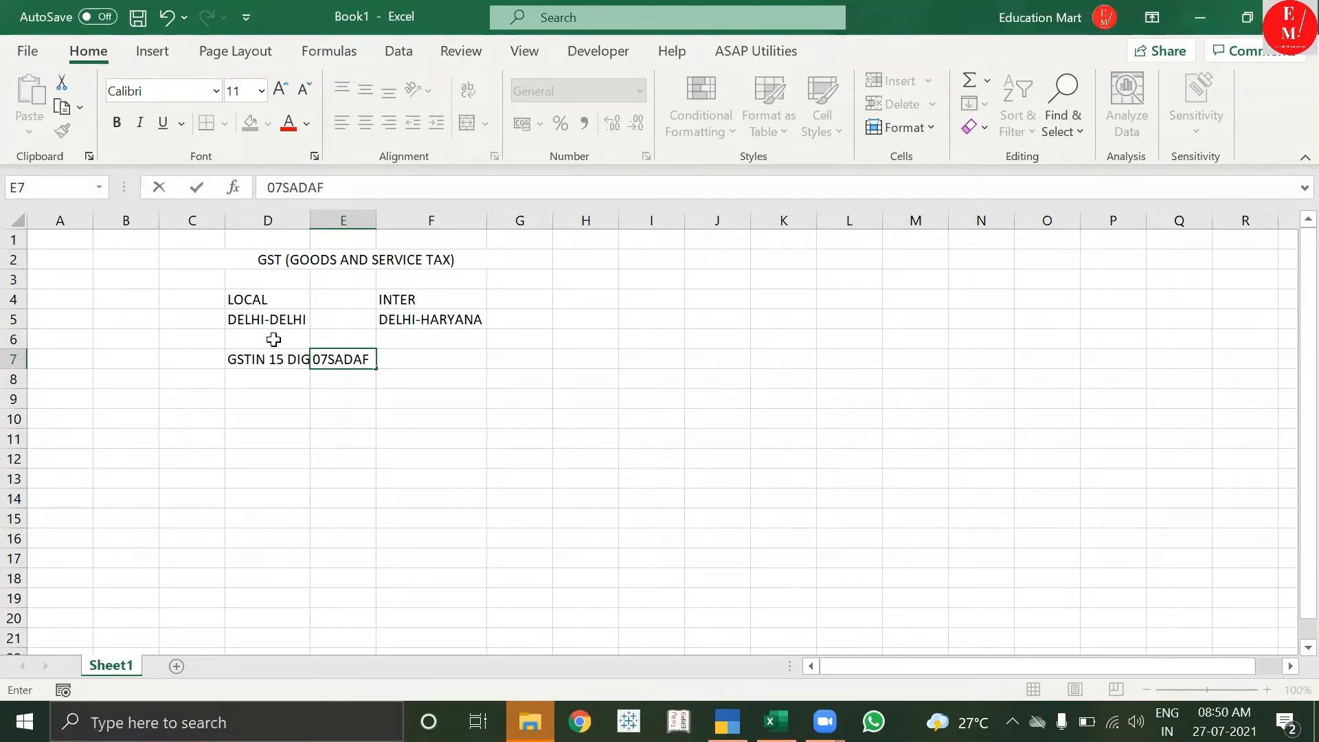
text(1234A)
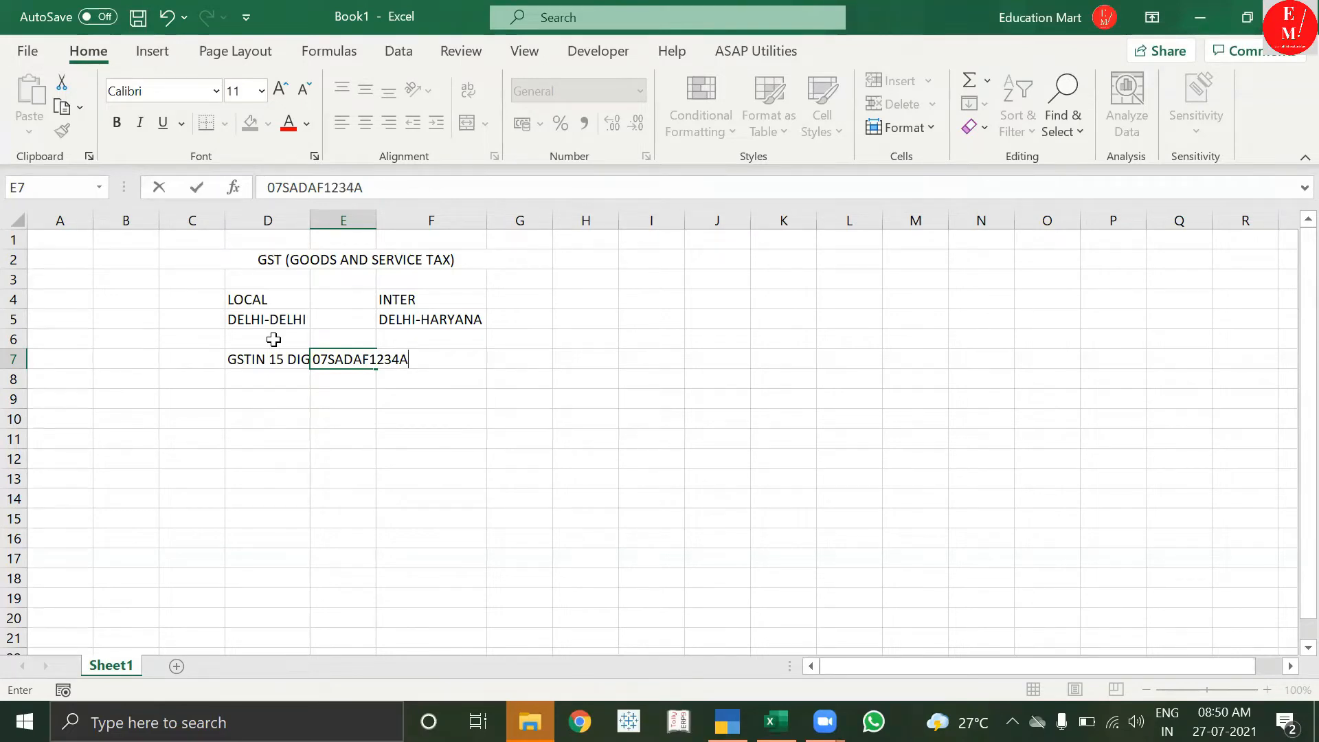
text(1Z)
key(BackSpace)
key(Return)
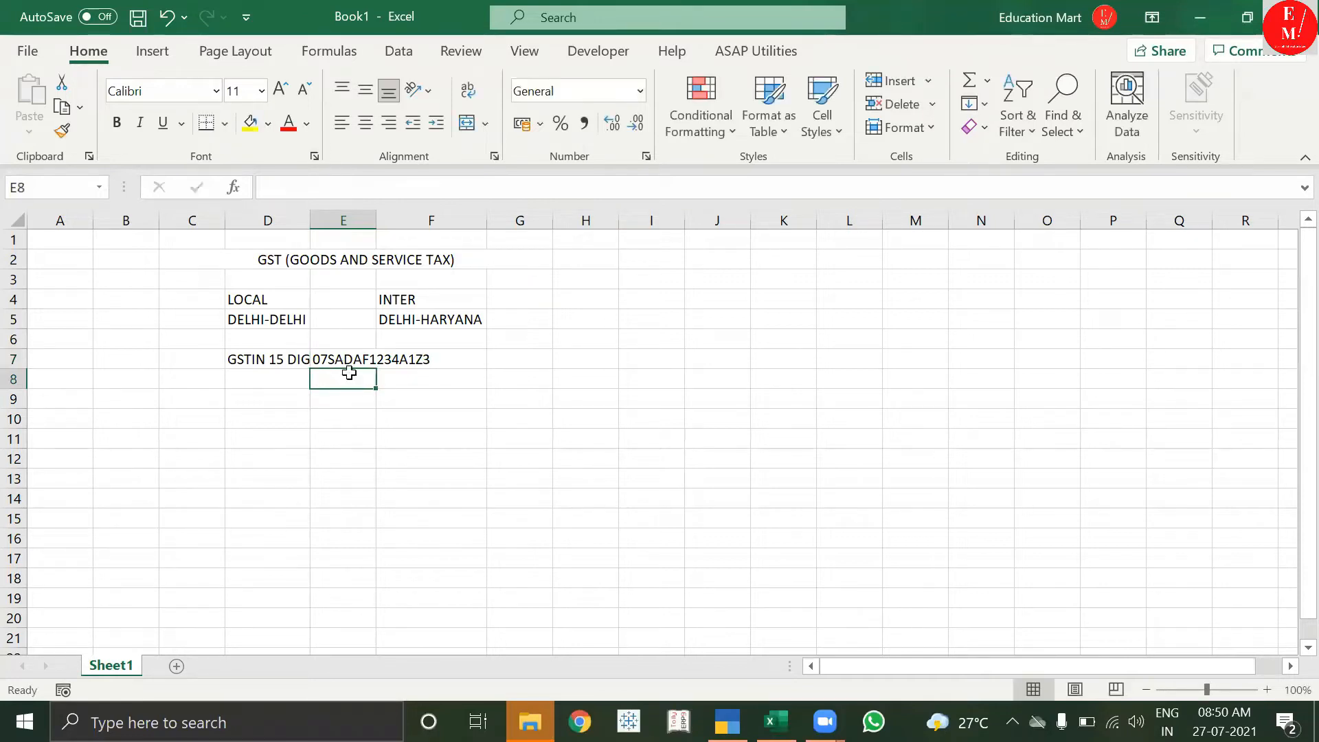
Autofit columns D and E to show the GSTIN label and value.
click(345, 361)
double_click(376, 220)
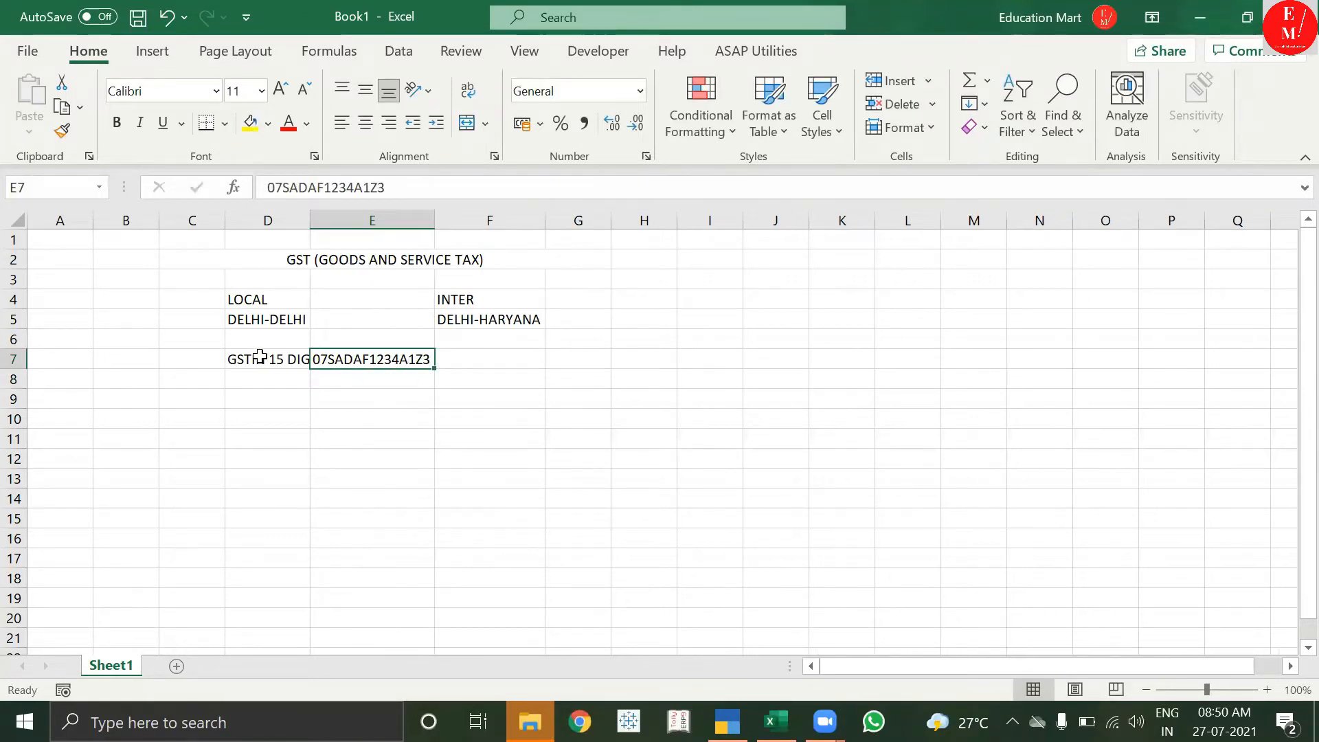
drag(268, 360, 351, 354)
double_click(310, 220)
click(309, 355)
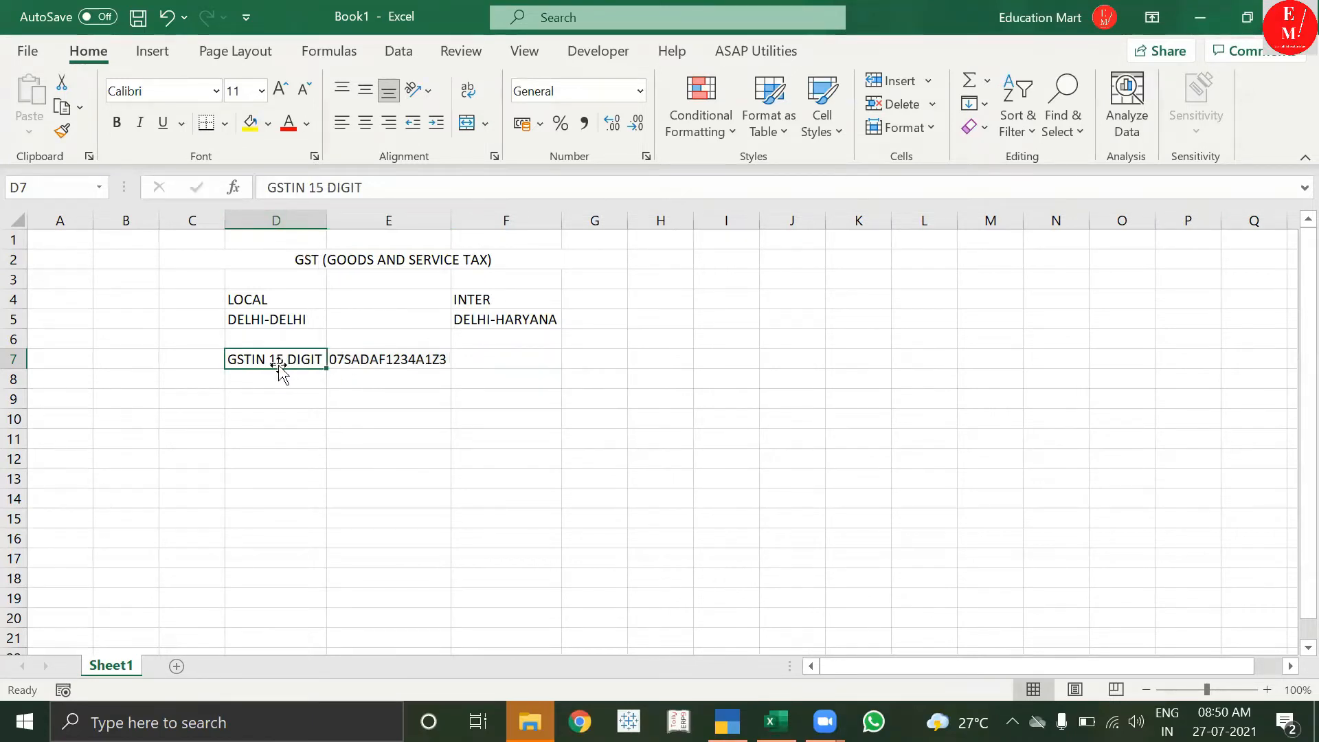
drag(347, 359, 302, 359)
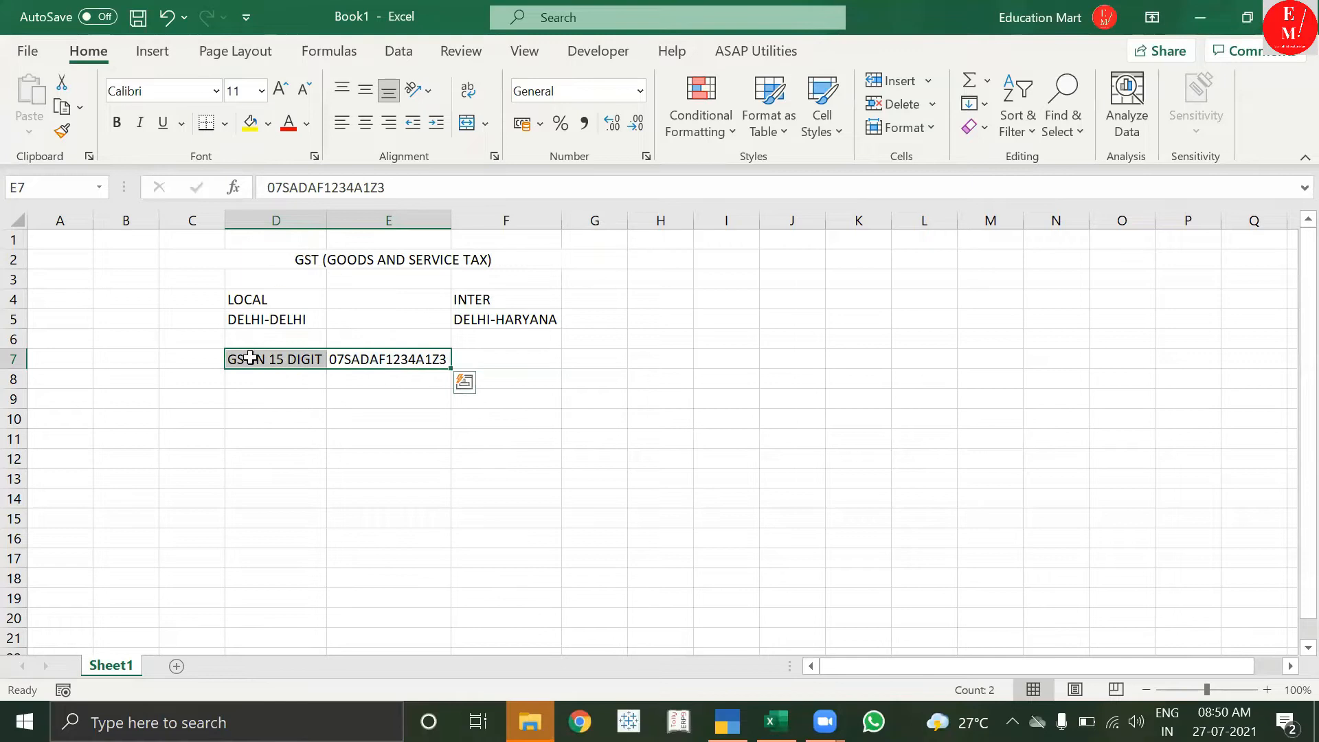
click(415, 360)
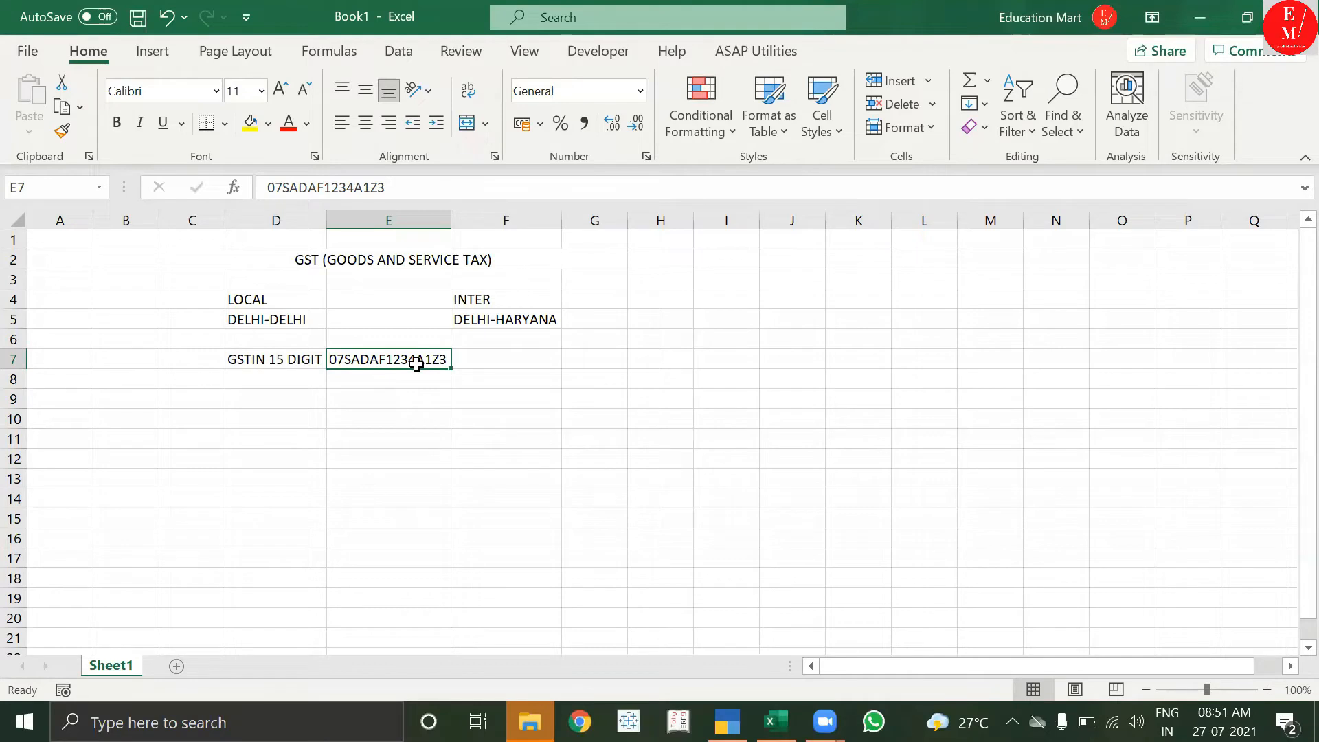
Select the table area, ending with LOCAL and DELHI-DELHI in D4:D5.
drag(250, 261, 494, 354)
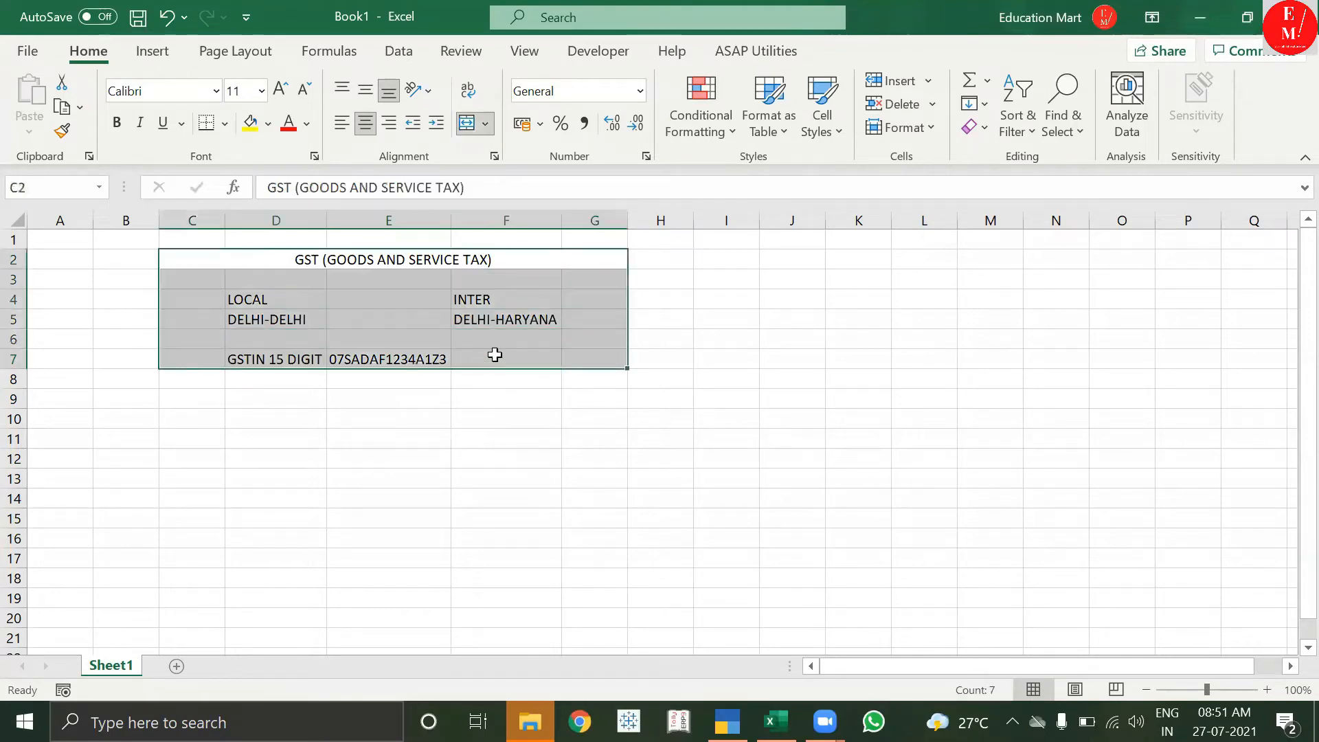
click(494, 354)
click(364, 356)
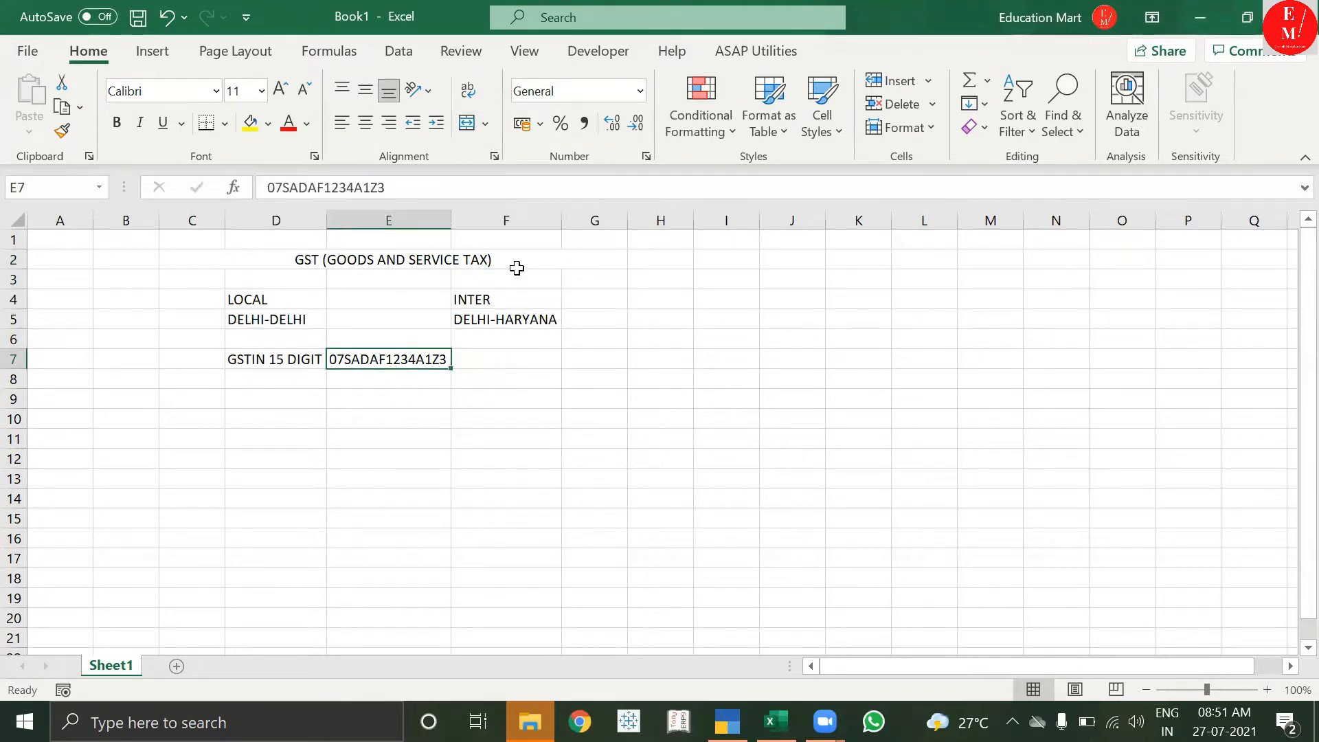
click(307, 266)
drag(266, 258, 295, 371)
drag(271, 297, 287, 429)
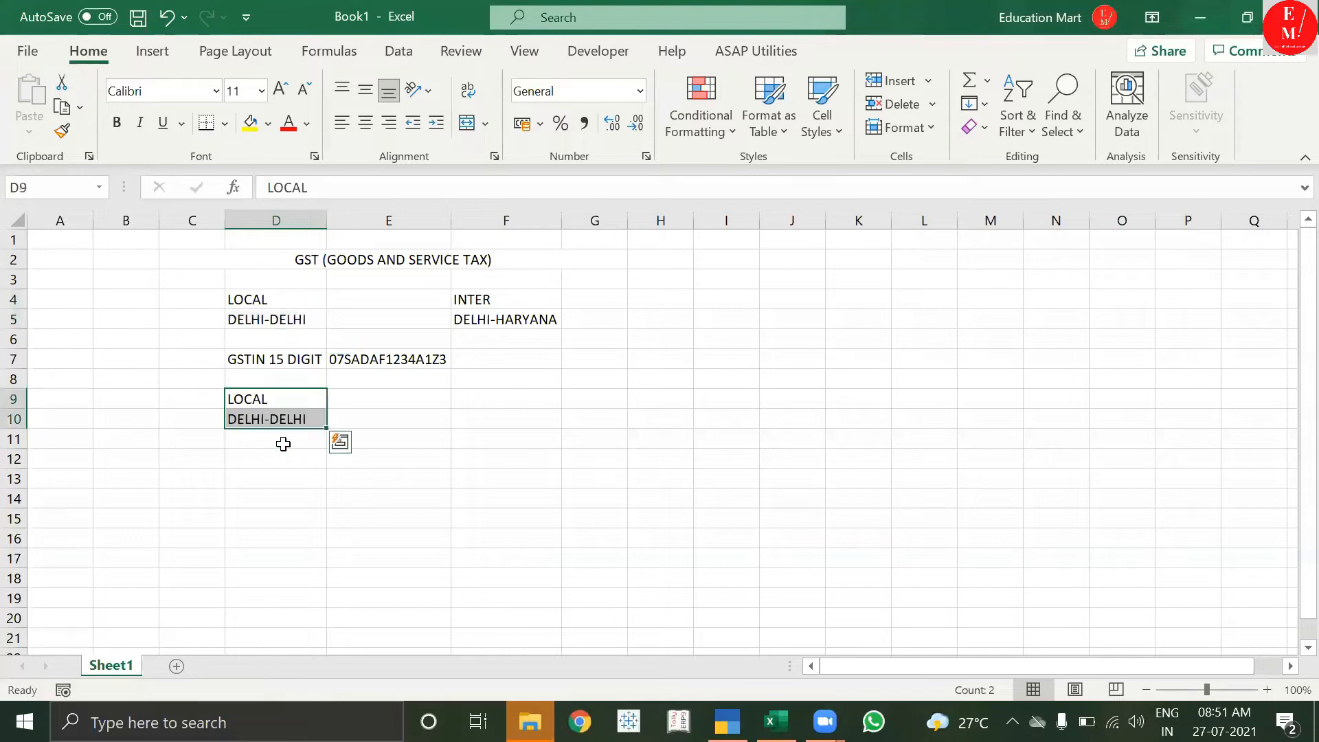
Copy LOCAL/DELHI-DELHI to D9:D10 and add CGST (CENTRAL TAX) and SGST(STATE TAX) headings in C11, D11.
click(283, 439)
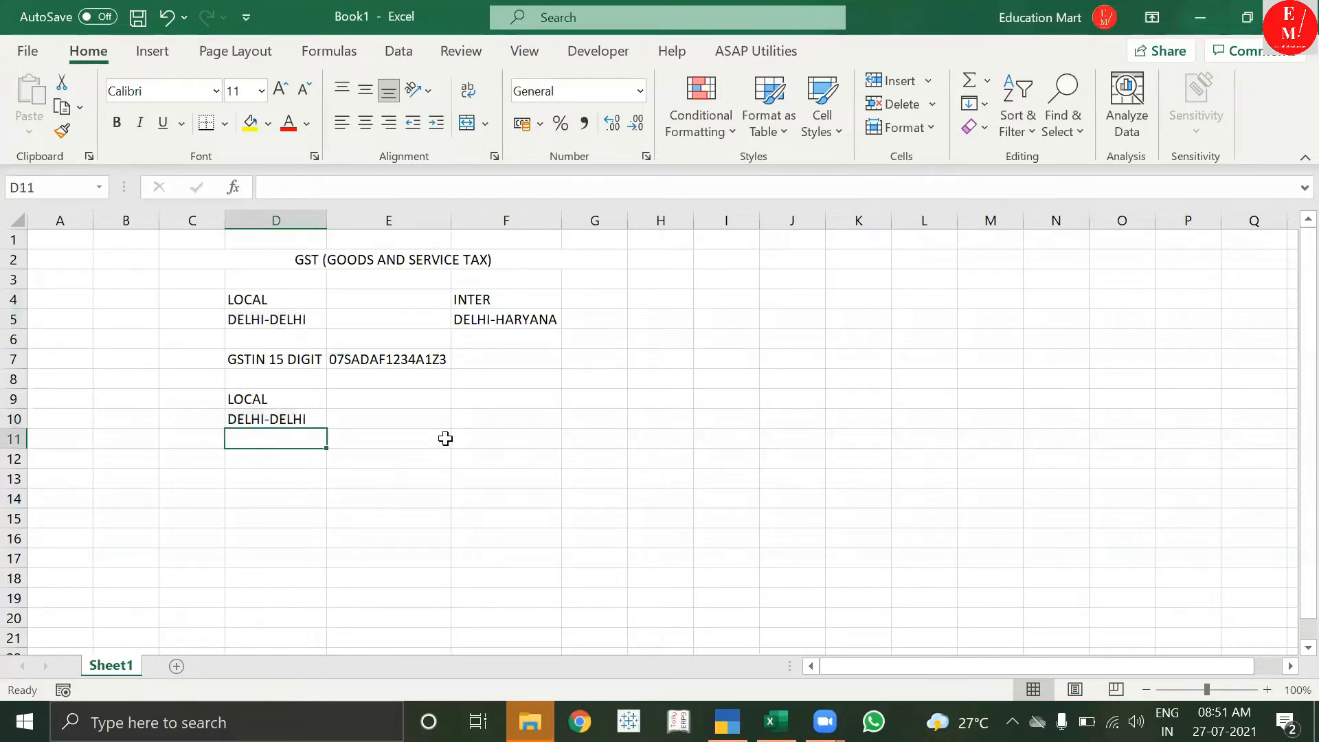
click(203, 443)
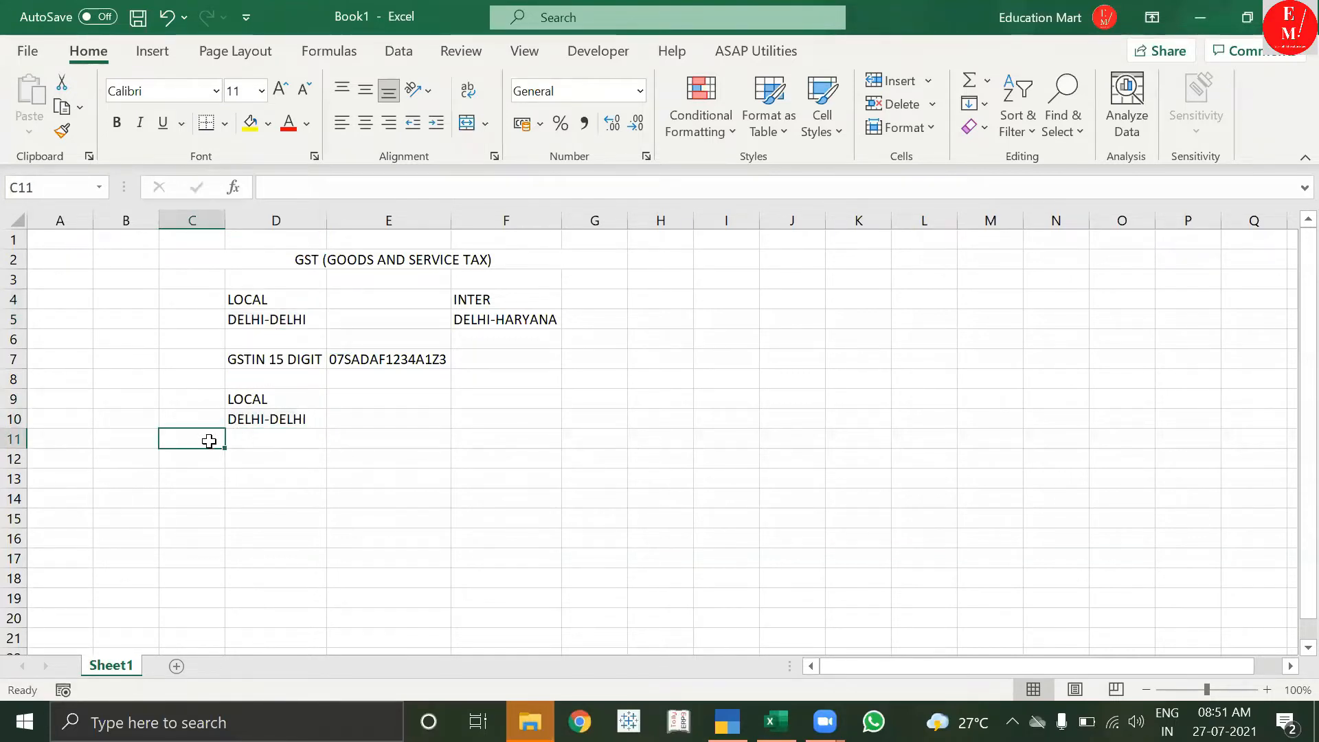
text(CGS)
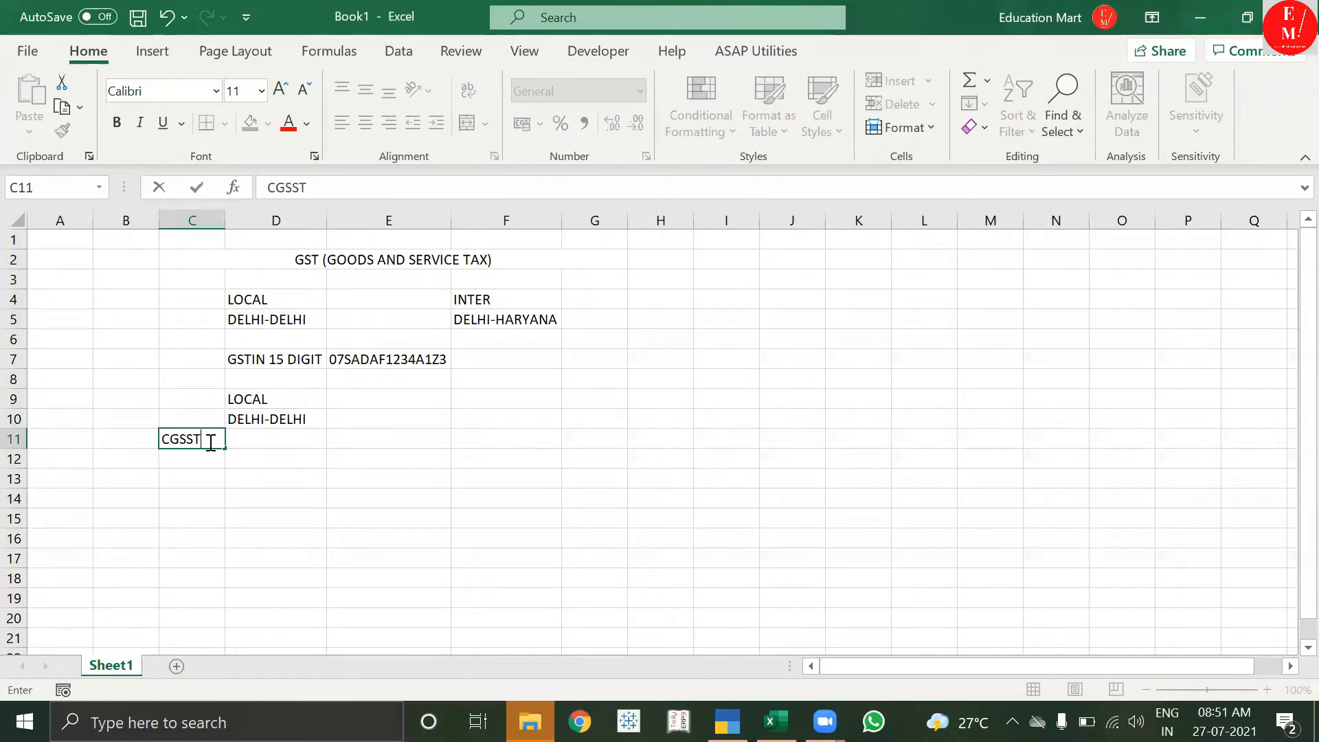
text(T (CENTRAL )
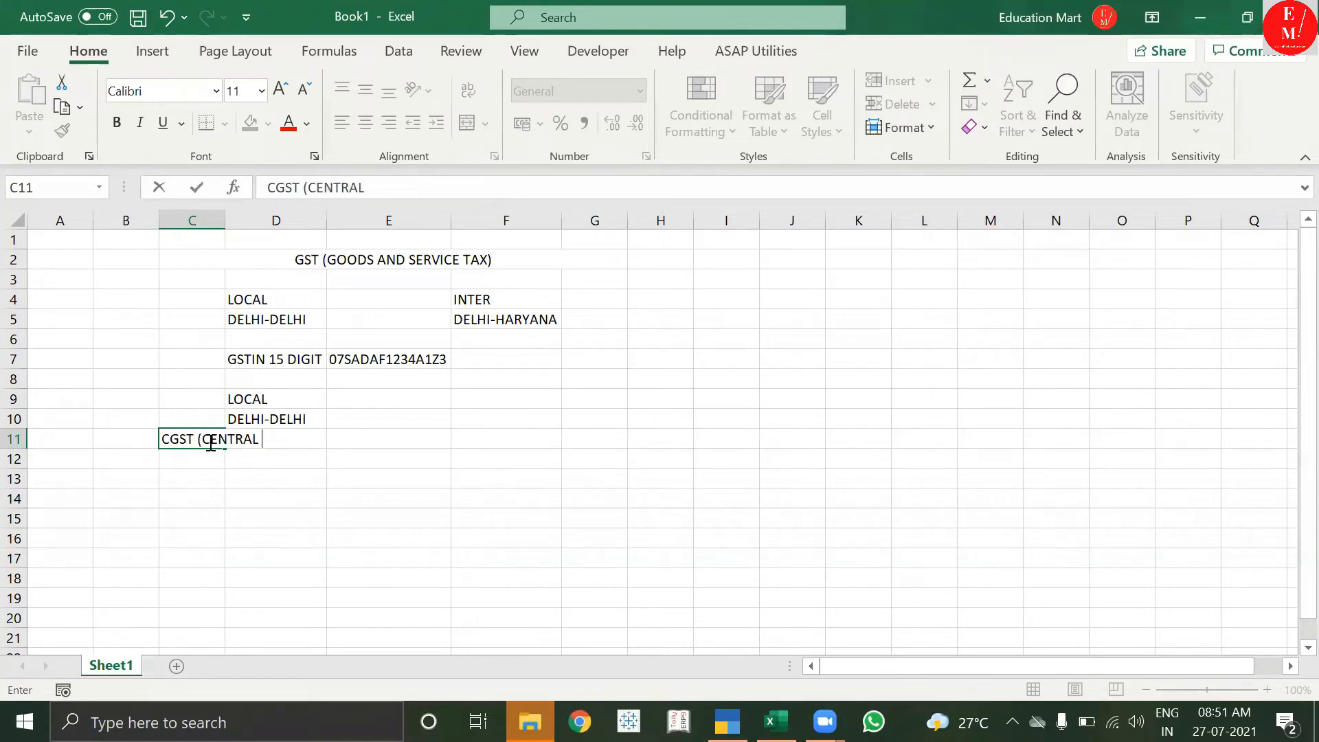
text(TAX))
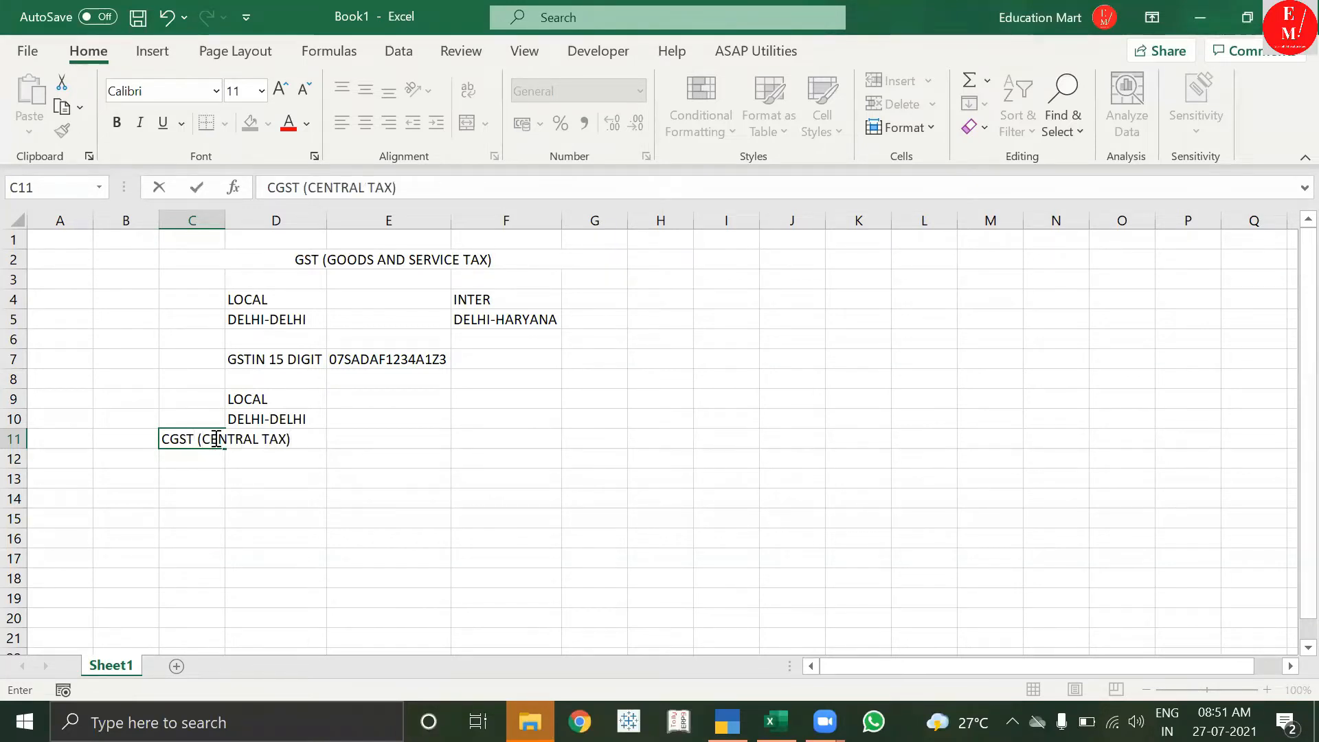
click(207, 539)
double_click(234, 234)
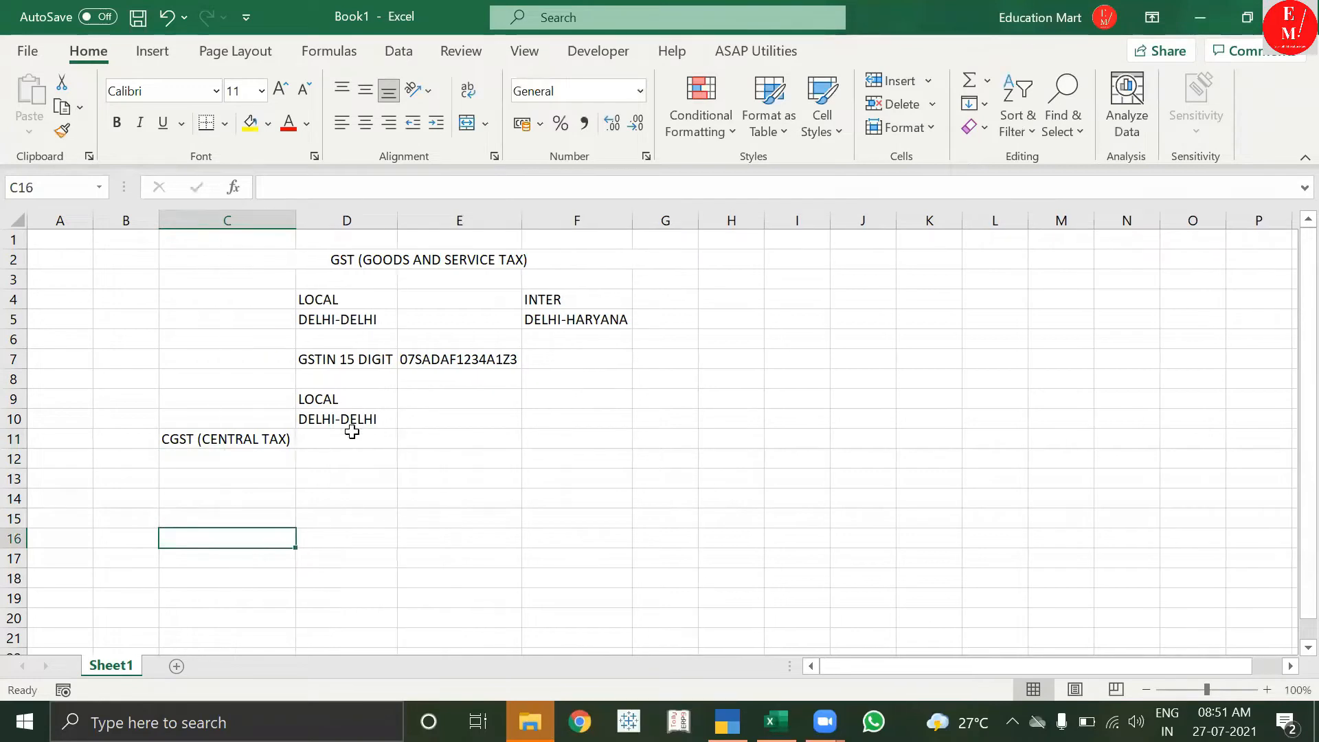
click(354, 439)
text(SGST(STATE)
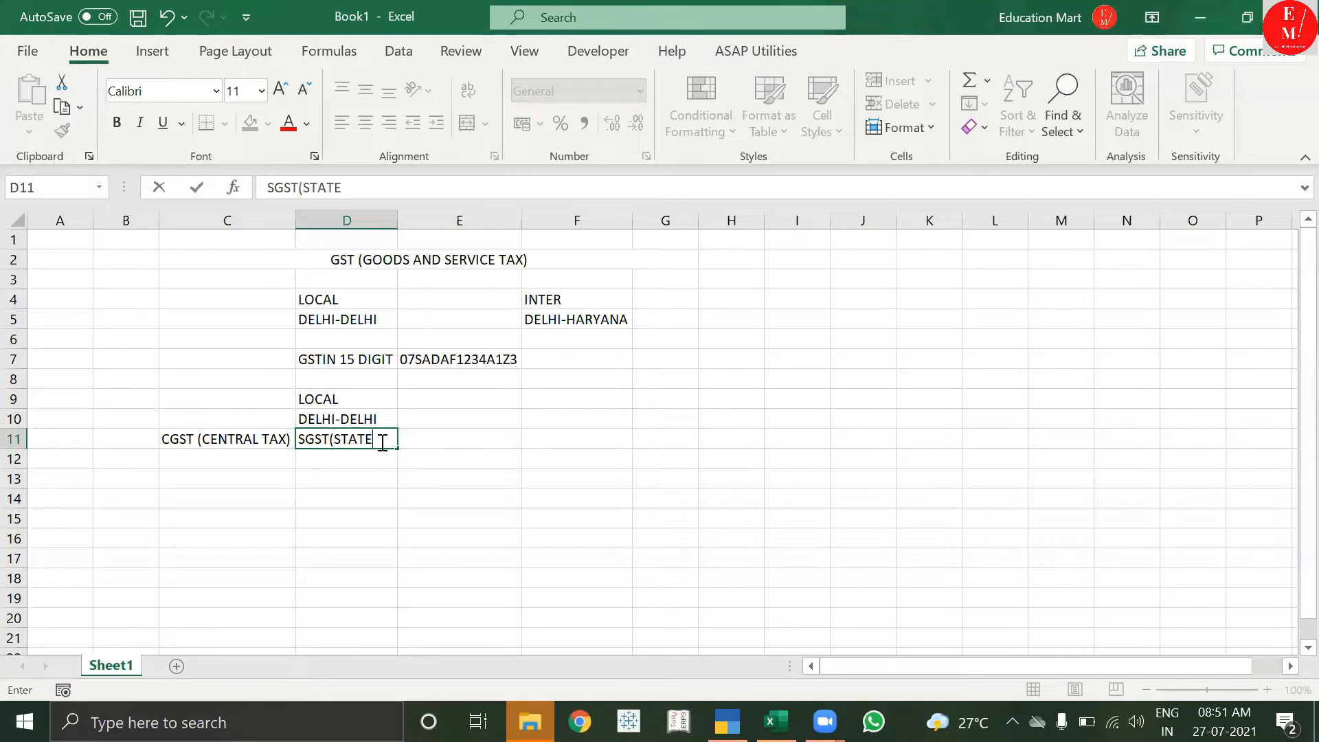
text( M)
text(TAX))
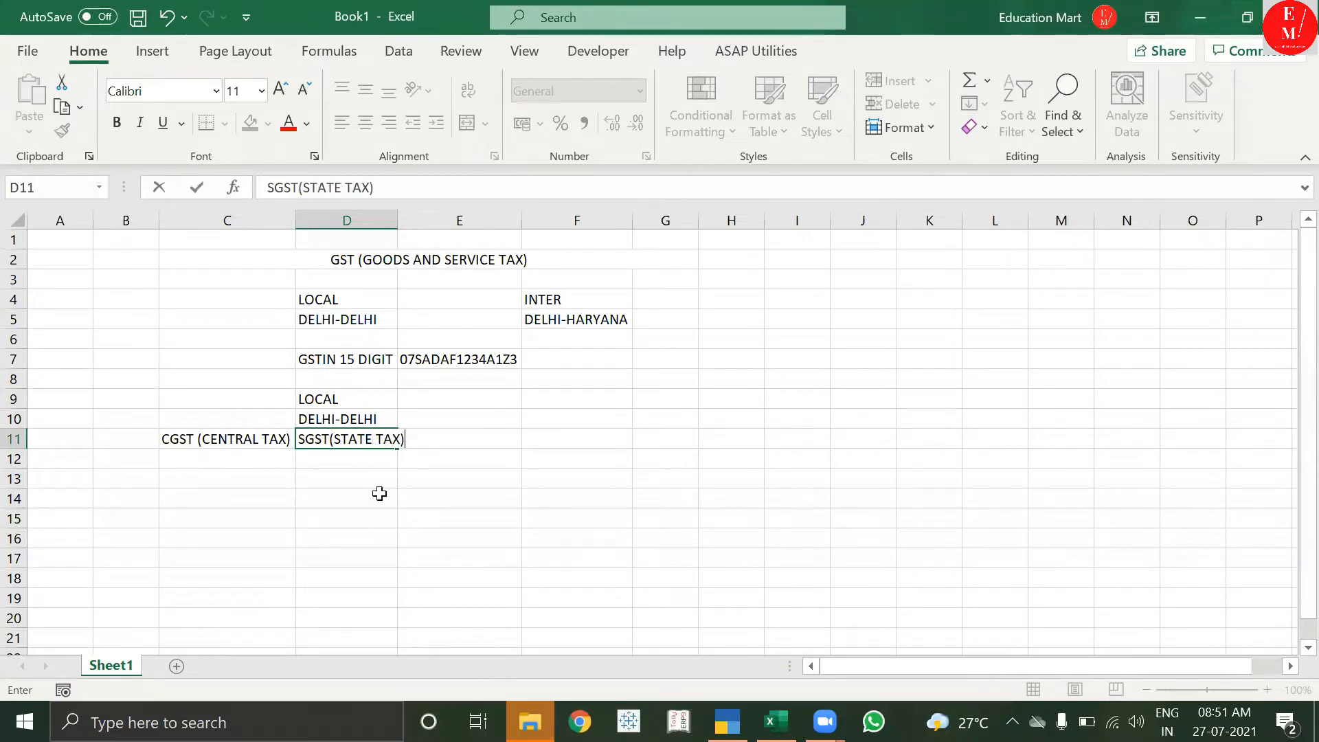
click(323, 479)
click(278, 443)
click(334, 421)
click(362, 440)
double_click(399, 223)
Copy INTER/DELHI-HARYANA to F9:F10 and add the IGST(INTEGRATED TAX) heading in F11, widening column F.
click(378, 387)
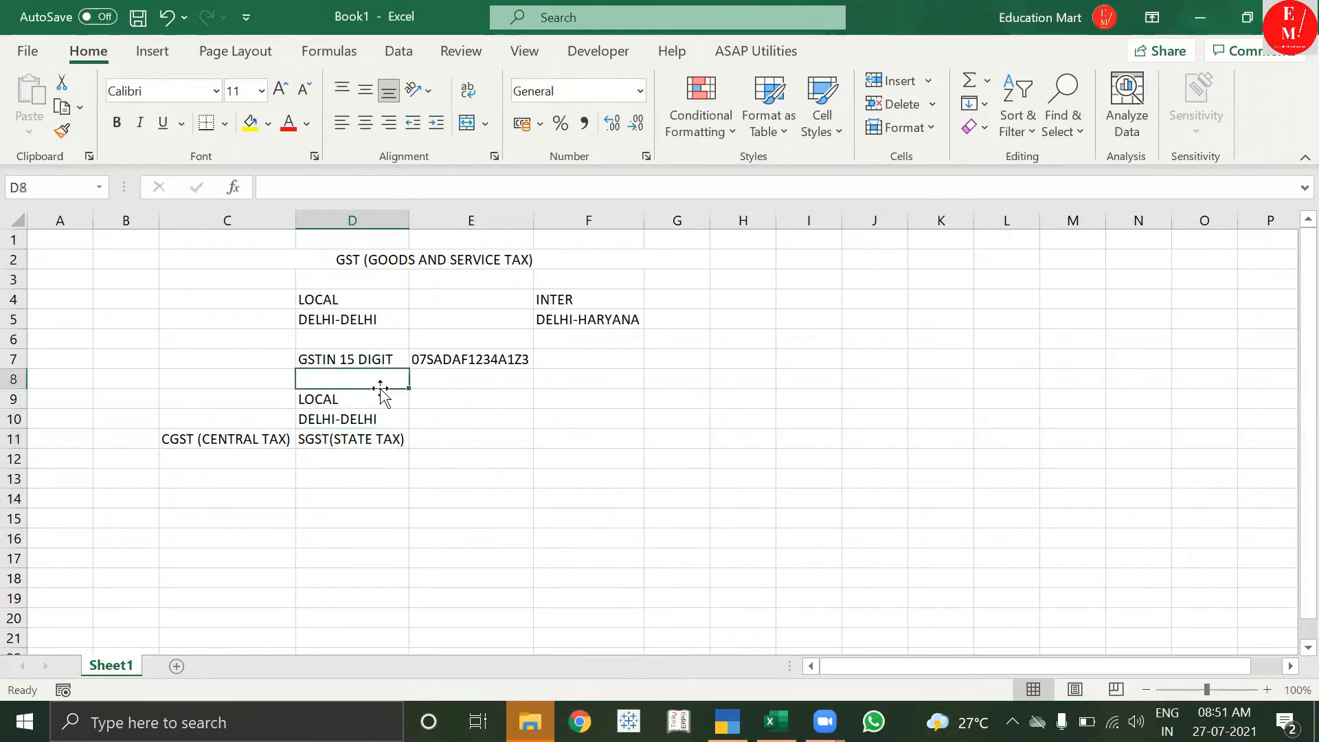
drag(568, 285, 588, 421)
click(586, 441)
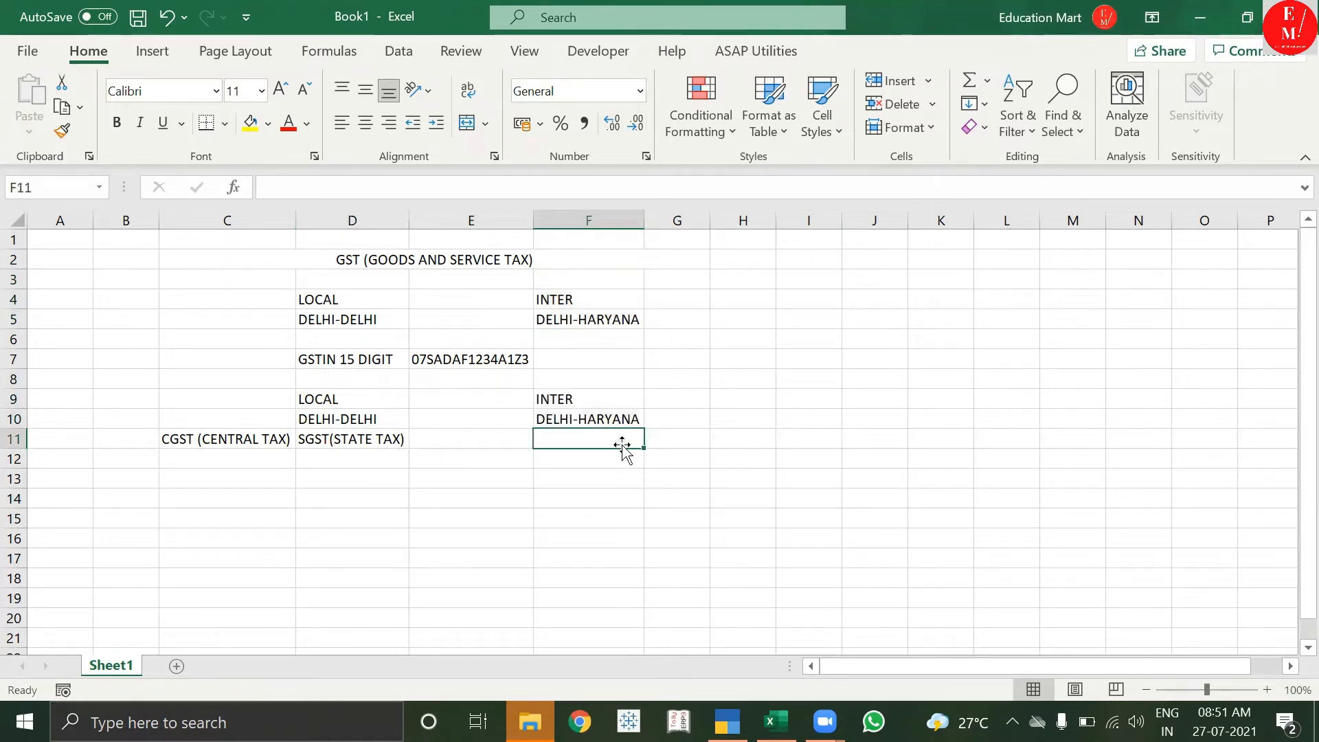
text(IG)
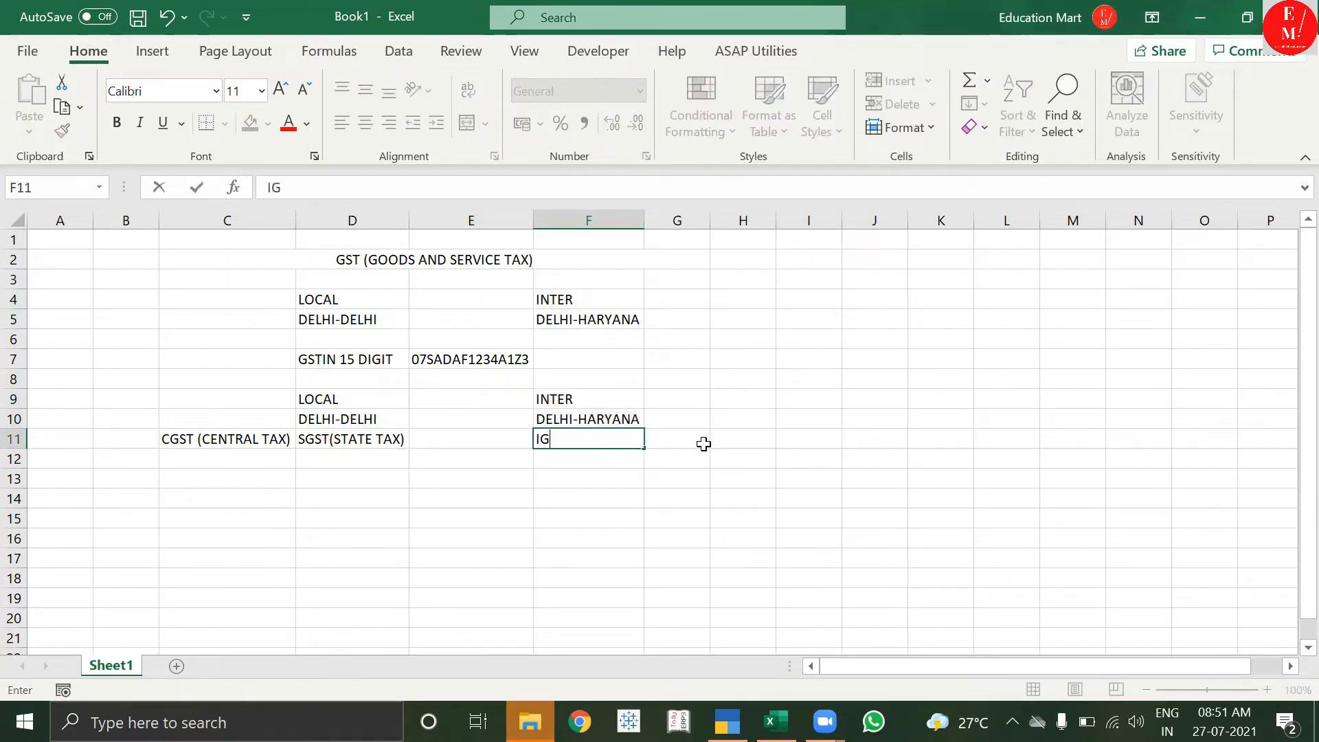
text(ST(INTEGRA)
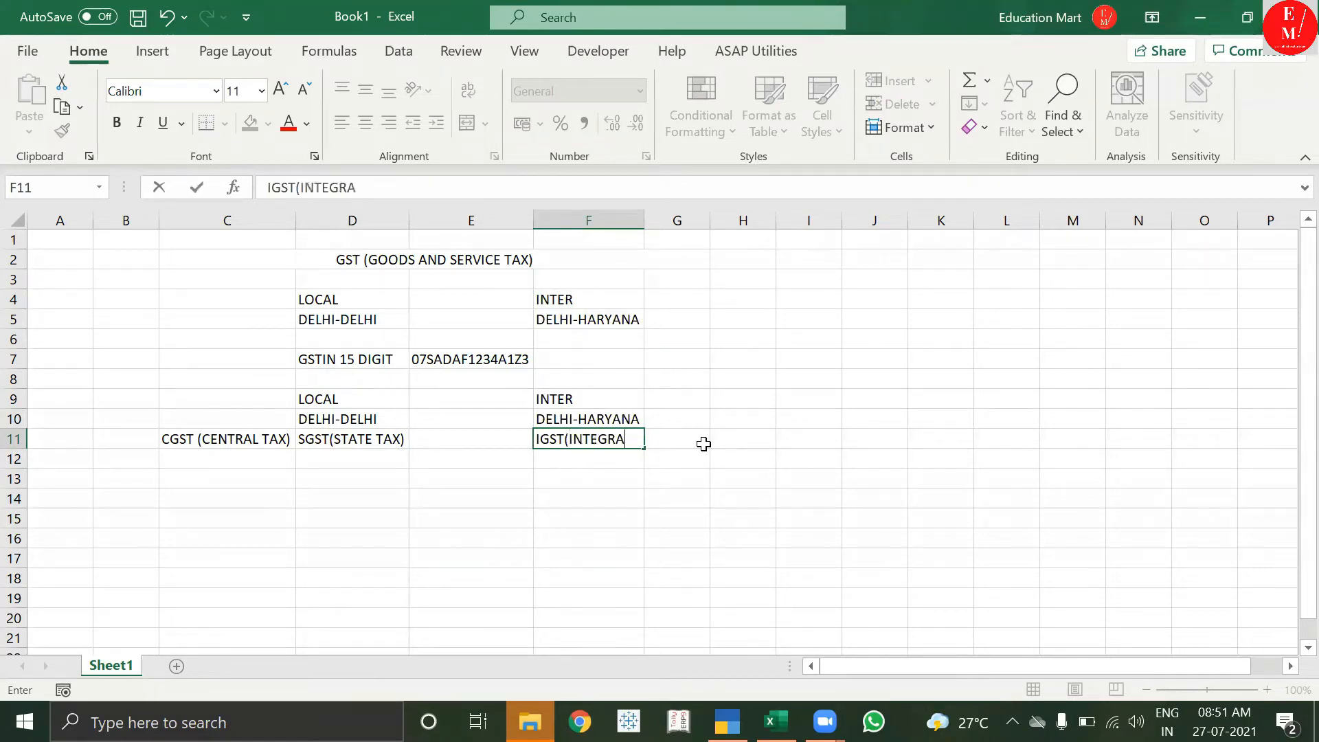
text(TED TA)
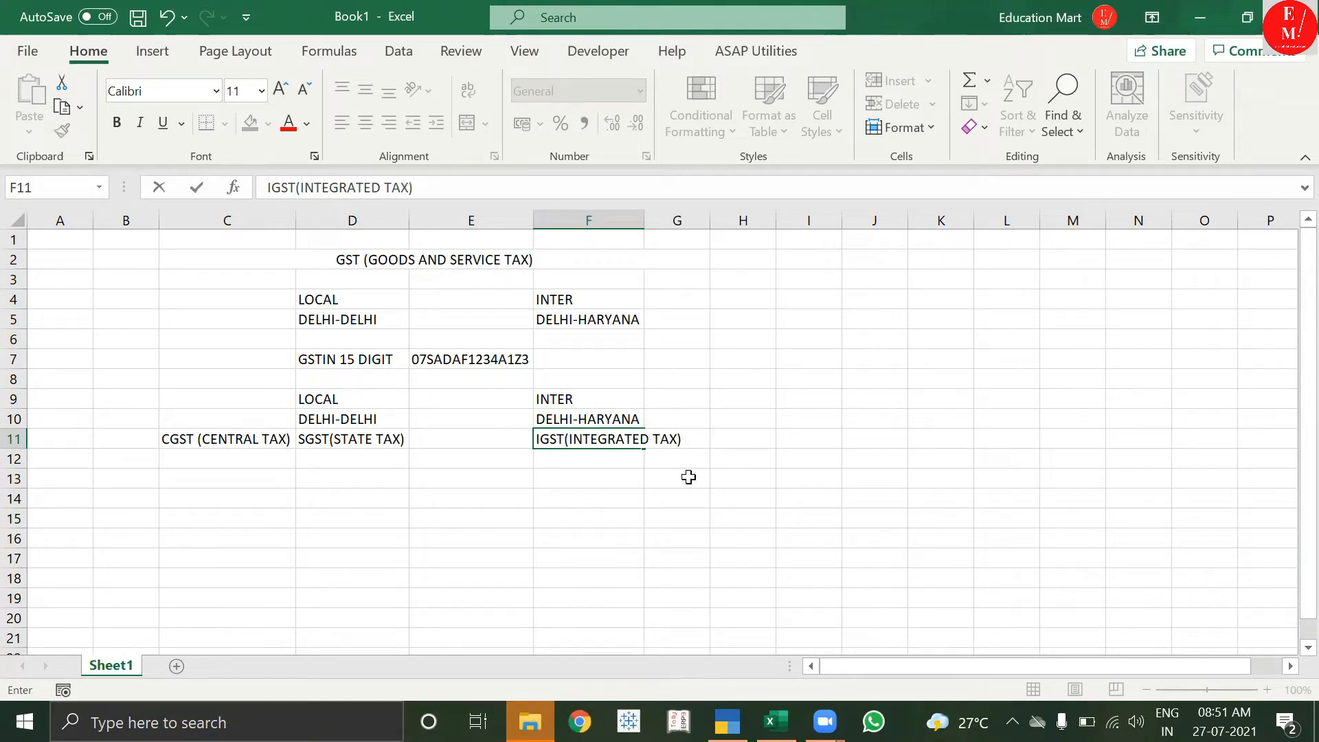
text(X))
click(610, 509)
double_click(643, 220)
click(608, 437)
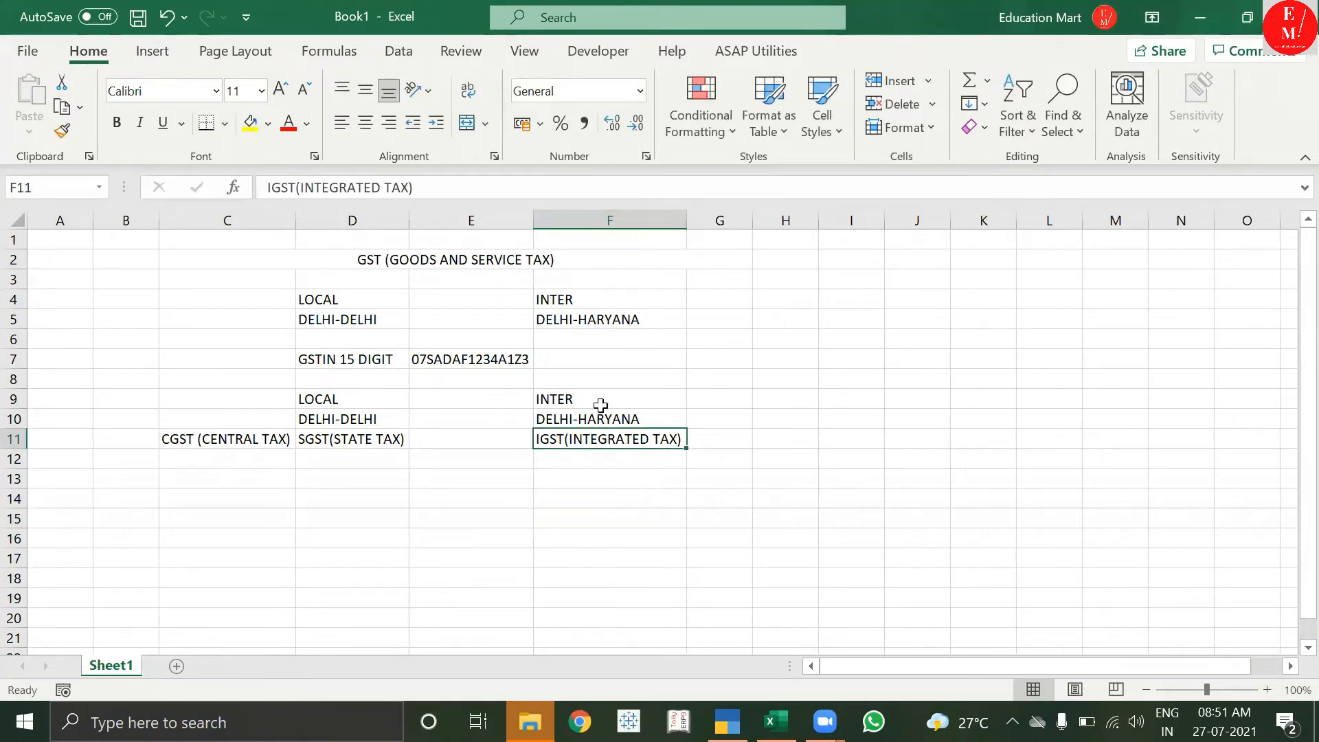
drag(323, 390, 382, 438)
click(610, 399)
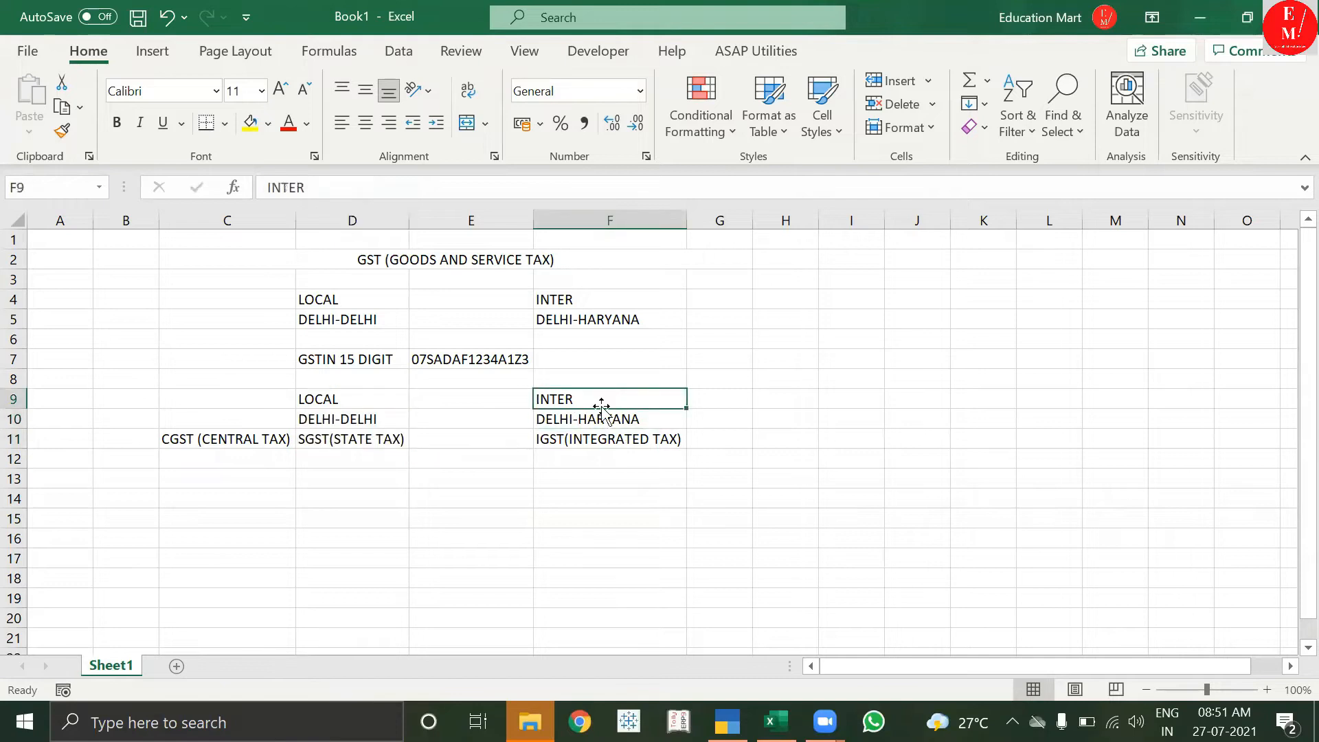
click(491, 471)
click(474, 457)
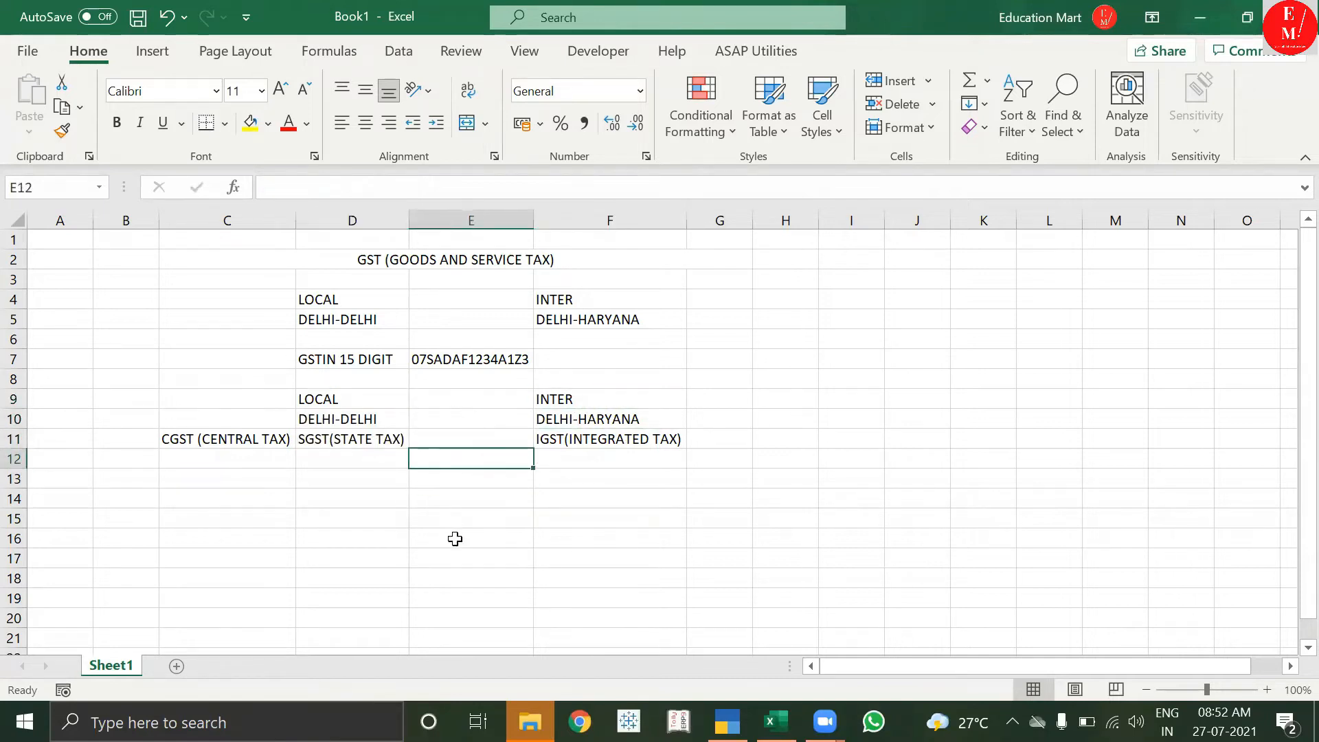
Enter 18% in E12, 9% for CGST and SGST in C12 and D12, and 18% in F12.
text(18%)
key(Return)
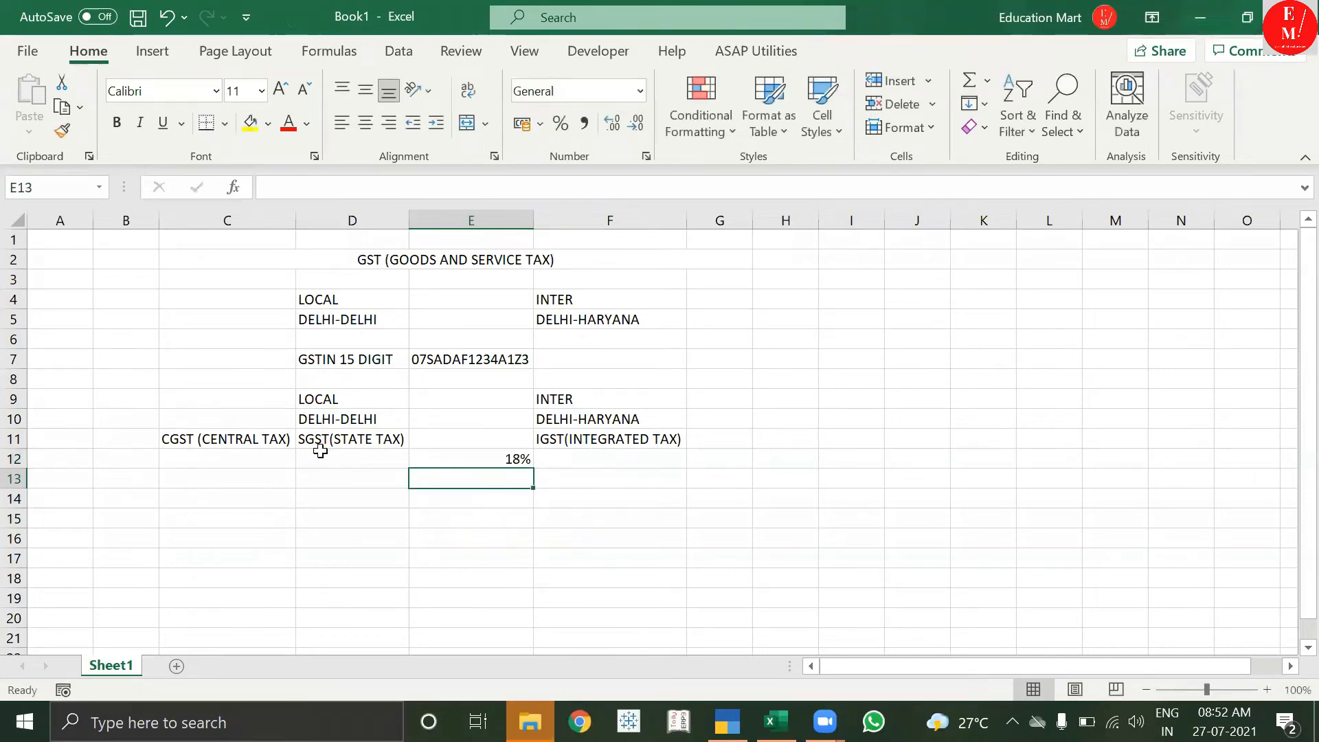
click(249, 445)
click(232, 461)
text(9)
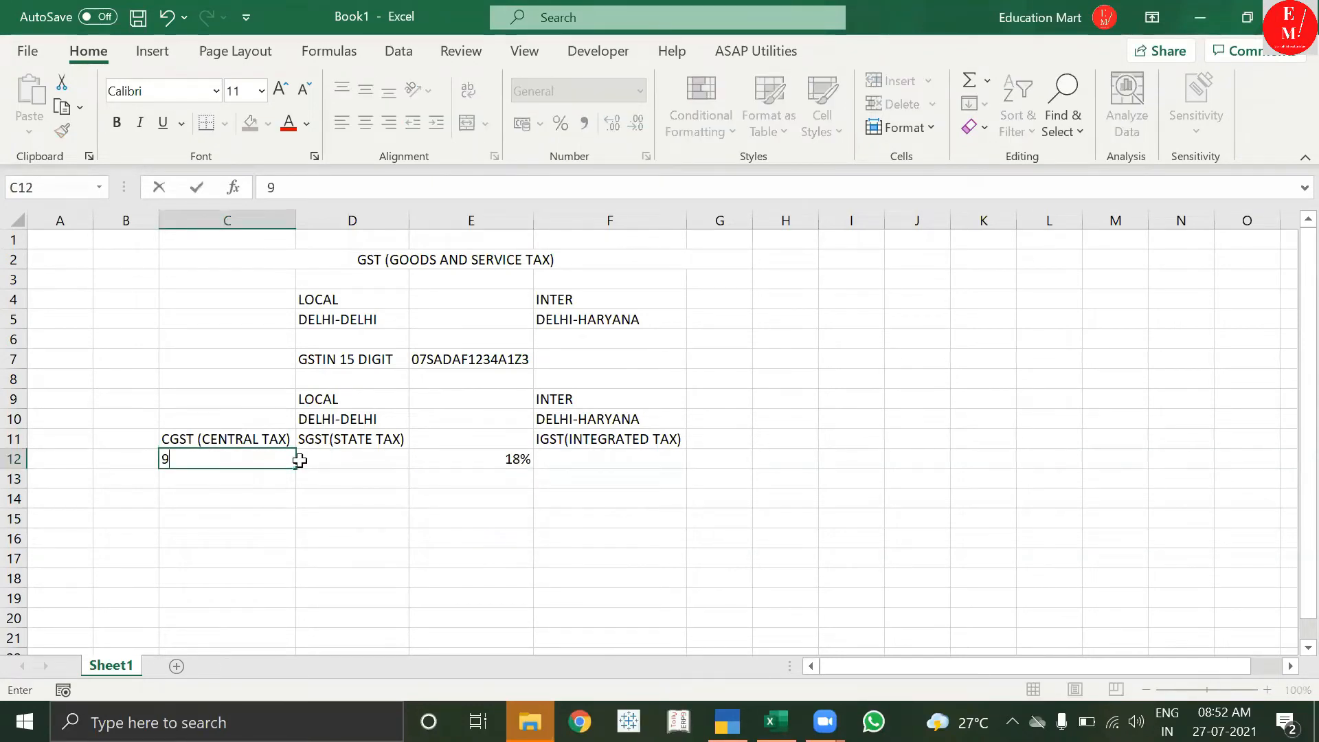
text(%)
click(300, 459)
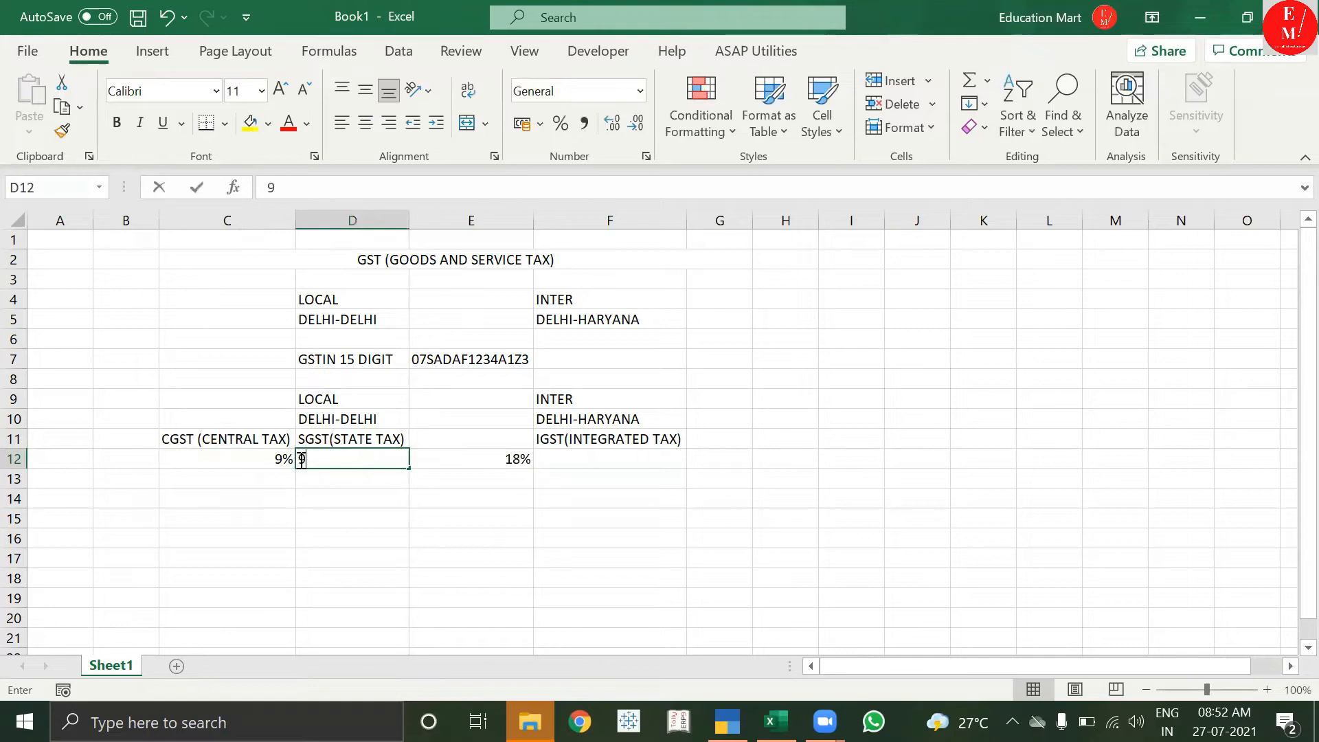
text(9%)
key(Tab)
key(Tab)
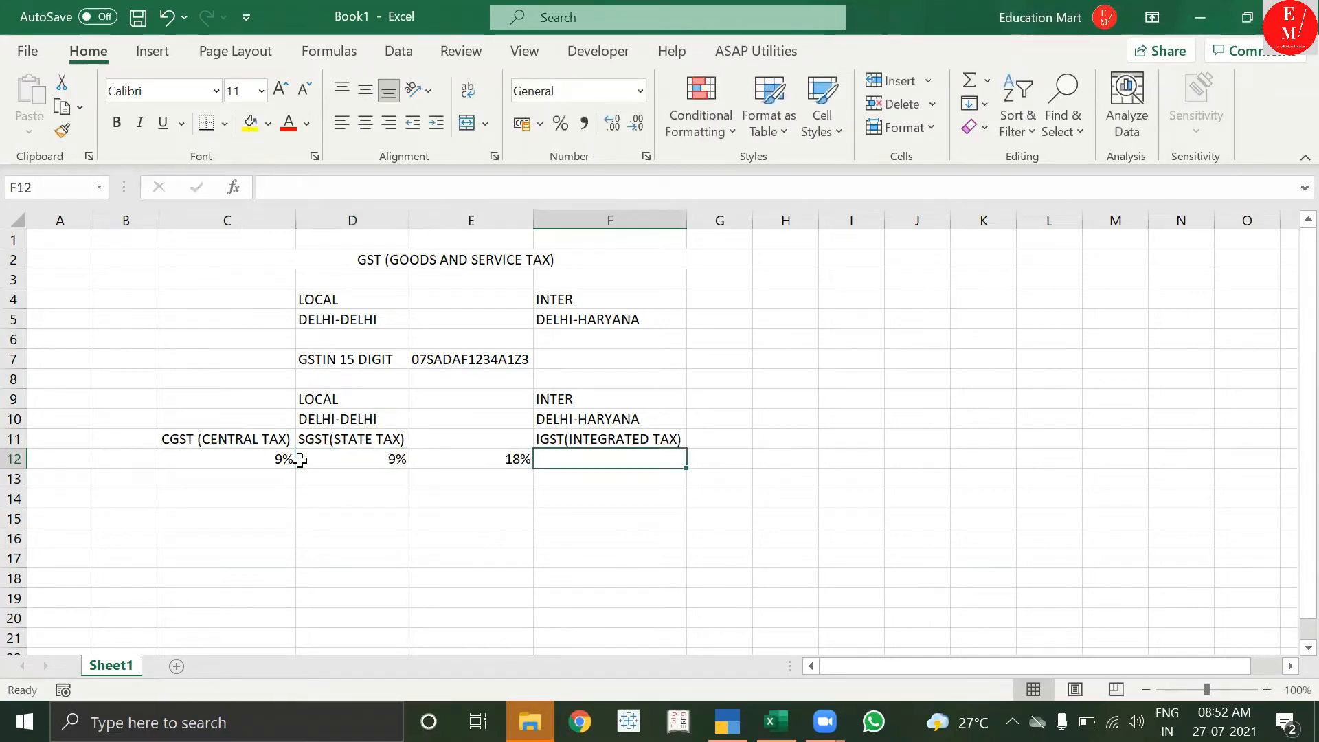
text(18%)
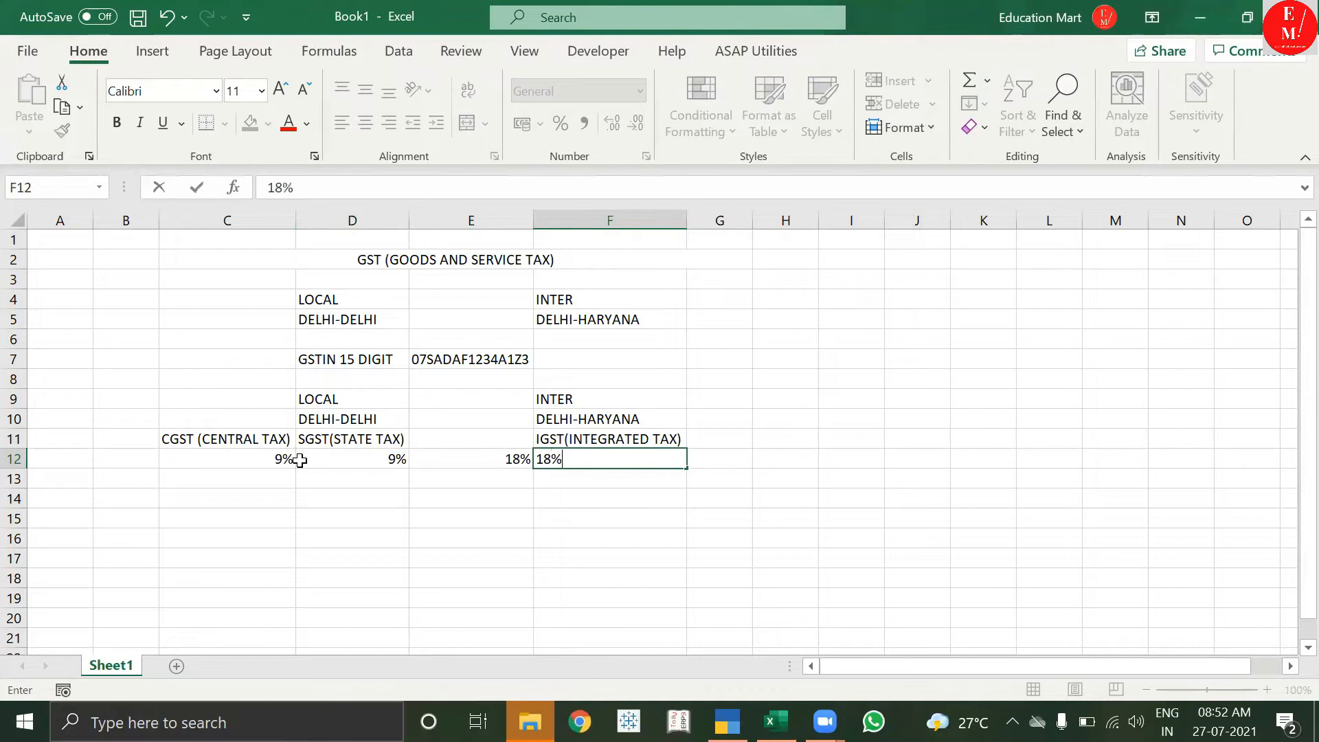
key(Return)
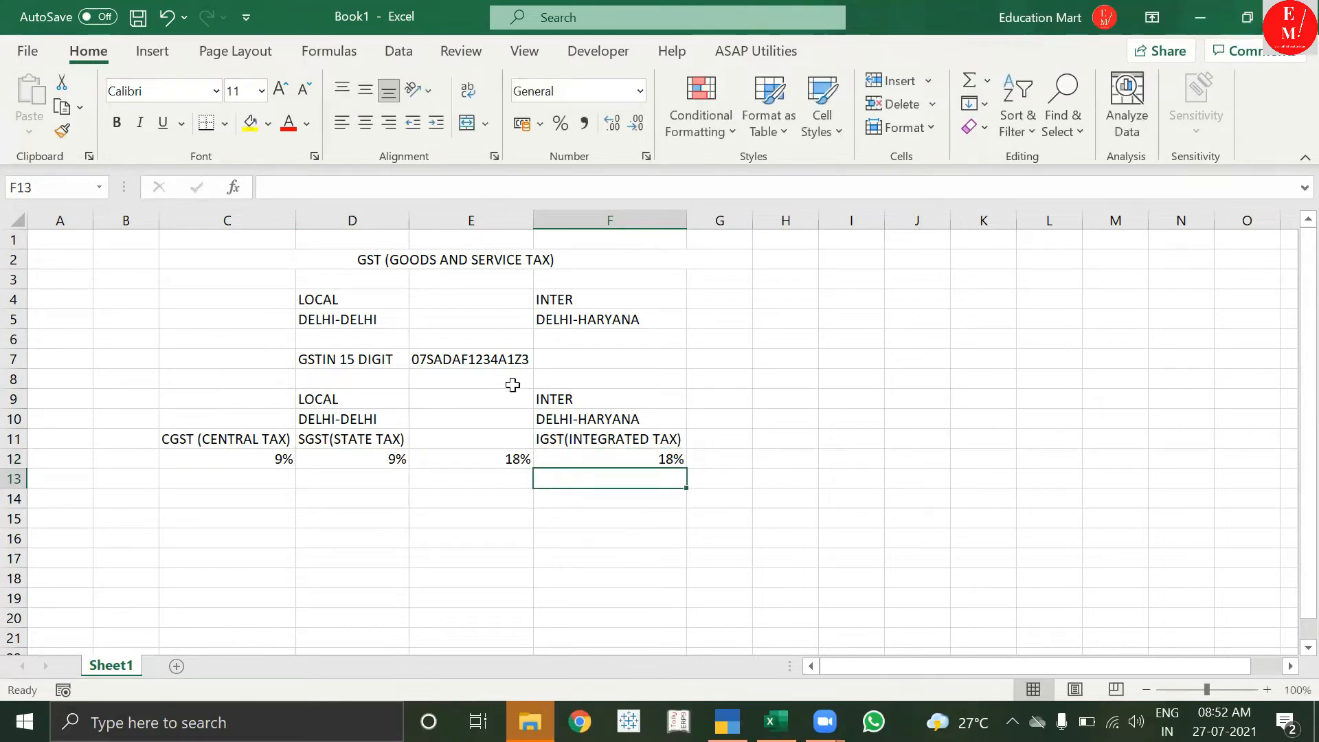
Move the combined 18% rate from E12 up to E10 beside DELHI-DELHI.
drag(350, 393, 235, 450)
drag(618, 400, 677, 459)
drag(285, 462, 371, 461)
click(482, 452)
drag(482, 452, 482, 412)
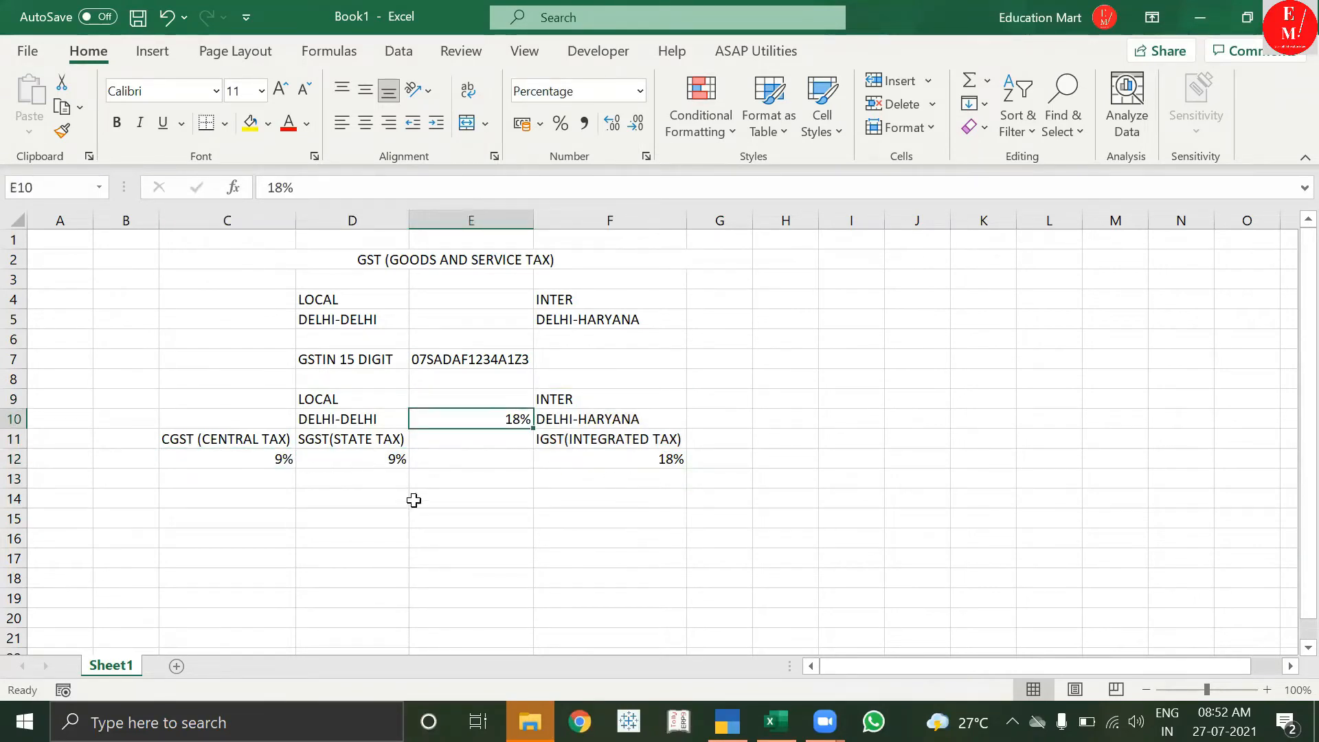
Select ranges of the finished GST rate table to walk through the rates.
click(474, 491)
click(306, 382)
drag(250, 395, 600, 468)
click(616, 455)
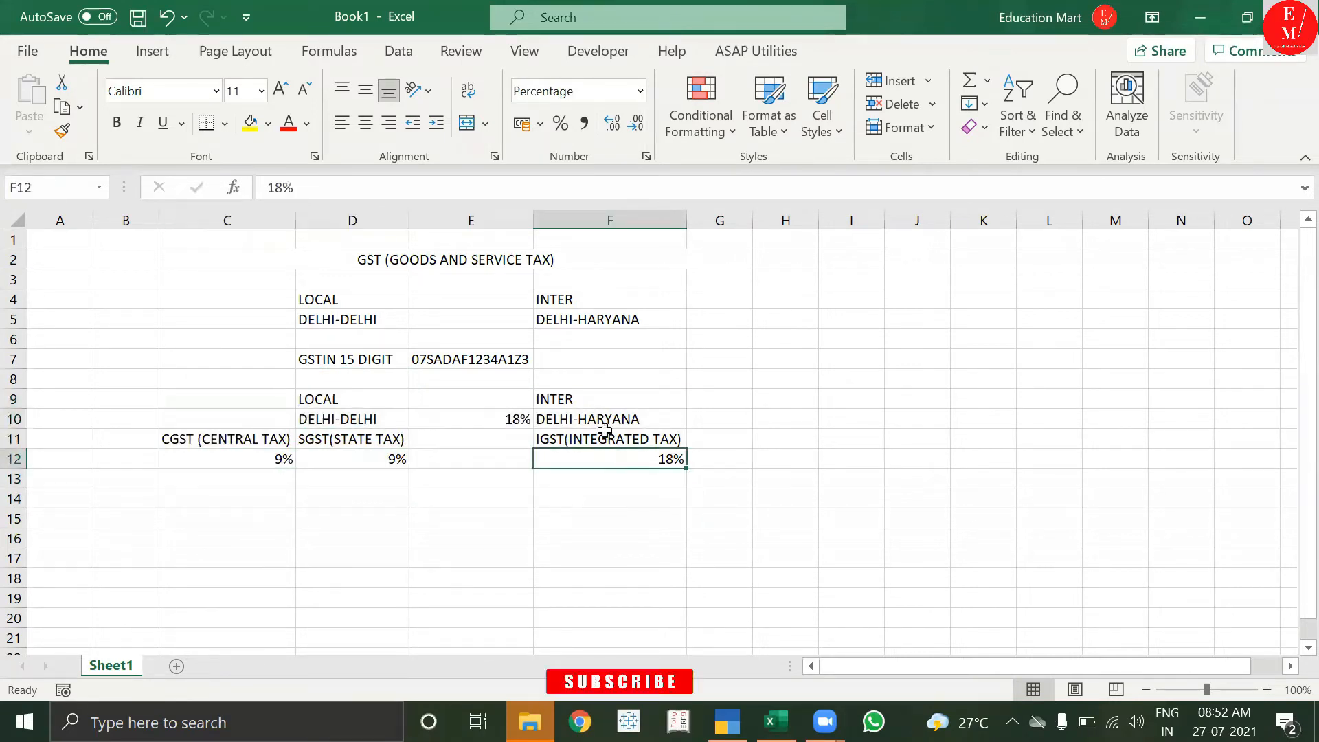
click(365, 241)
drag(211, 232, 557, 497)
click(557, 461)
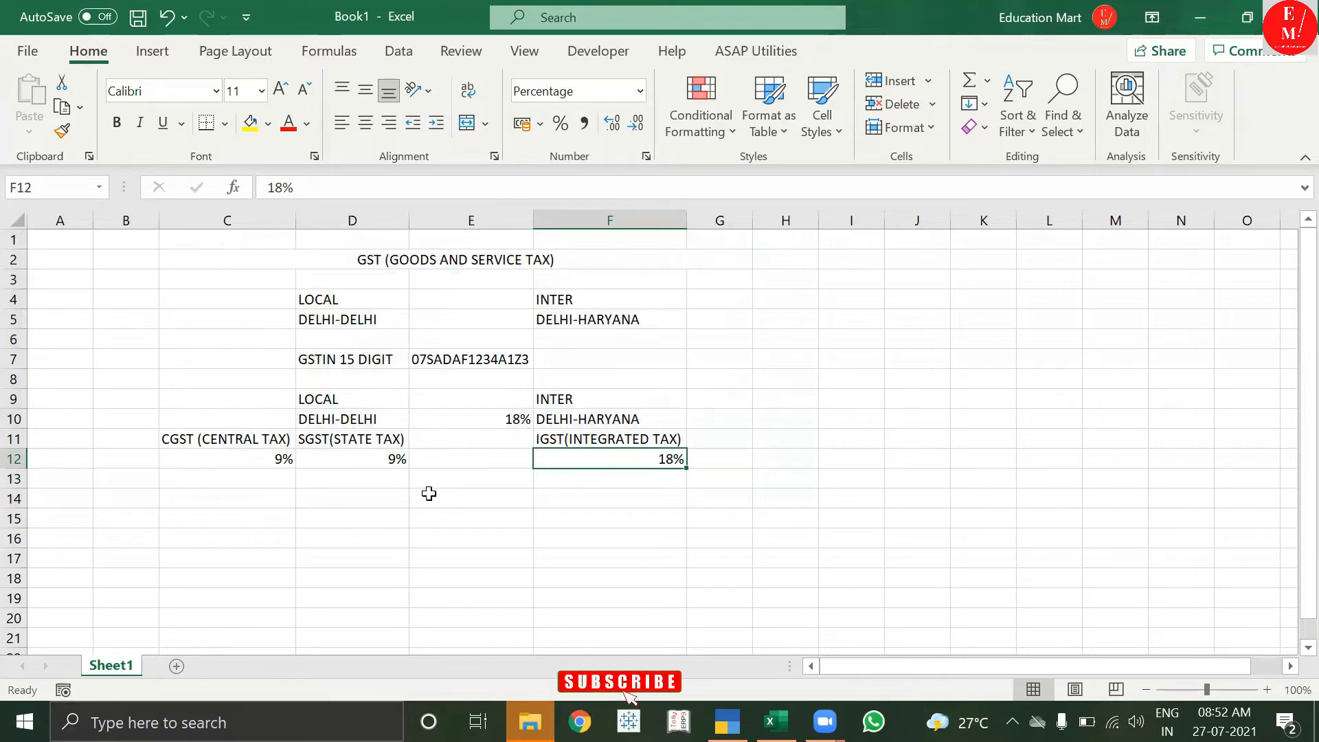
click(427, 493)
drag(236, 253, 304, 479)
drag(209, 477, 294, 489)
drag(356, 335, 429, 460)
Review the remaining table ranges, then bring TallyPrime back to the front.
click(520, 421)
click(654, 479)
click(657, 500)
drag(797, 425, 790, 459)
click(859, 606)
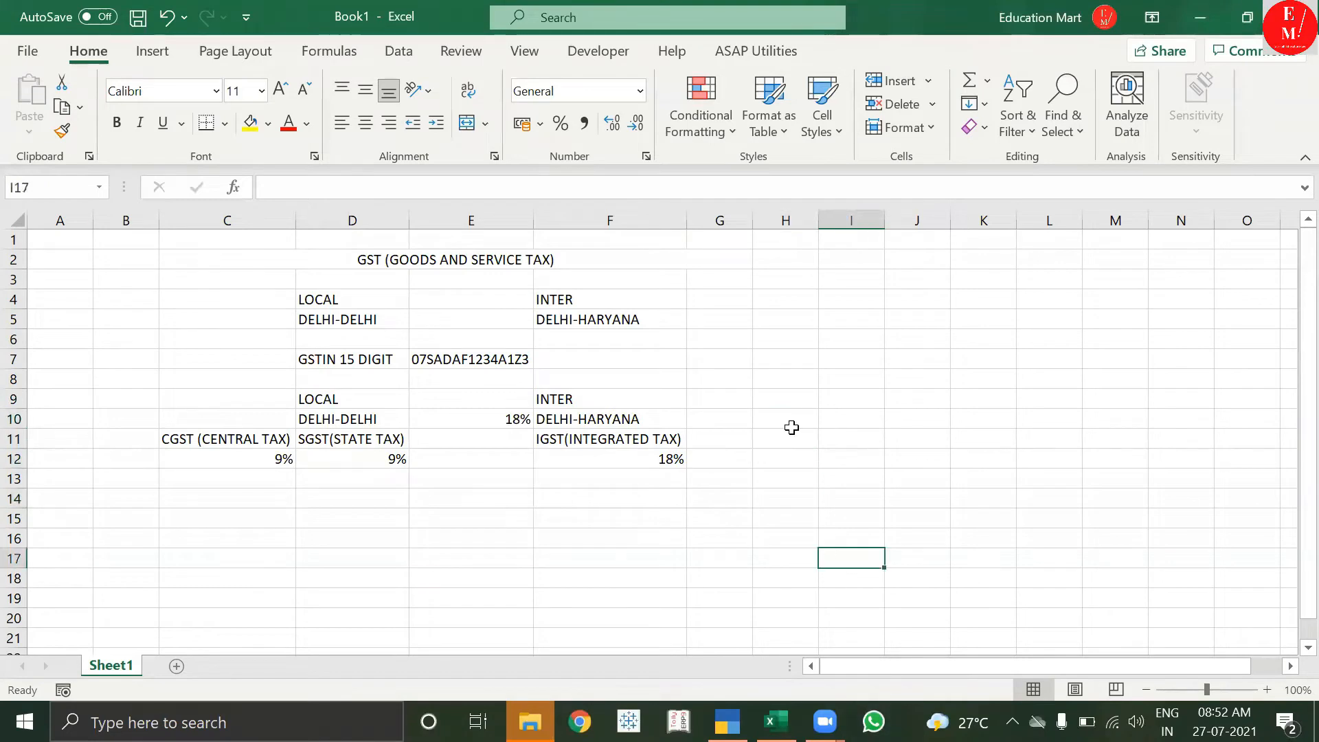
click(762, 322)
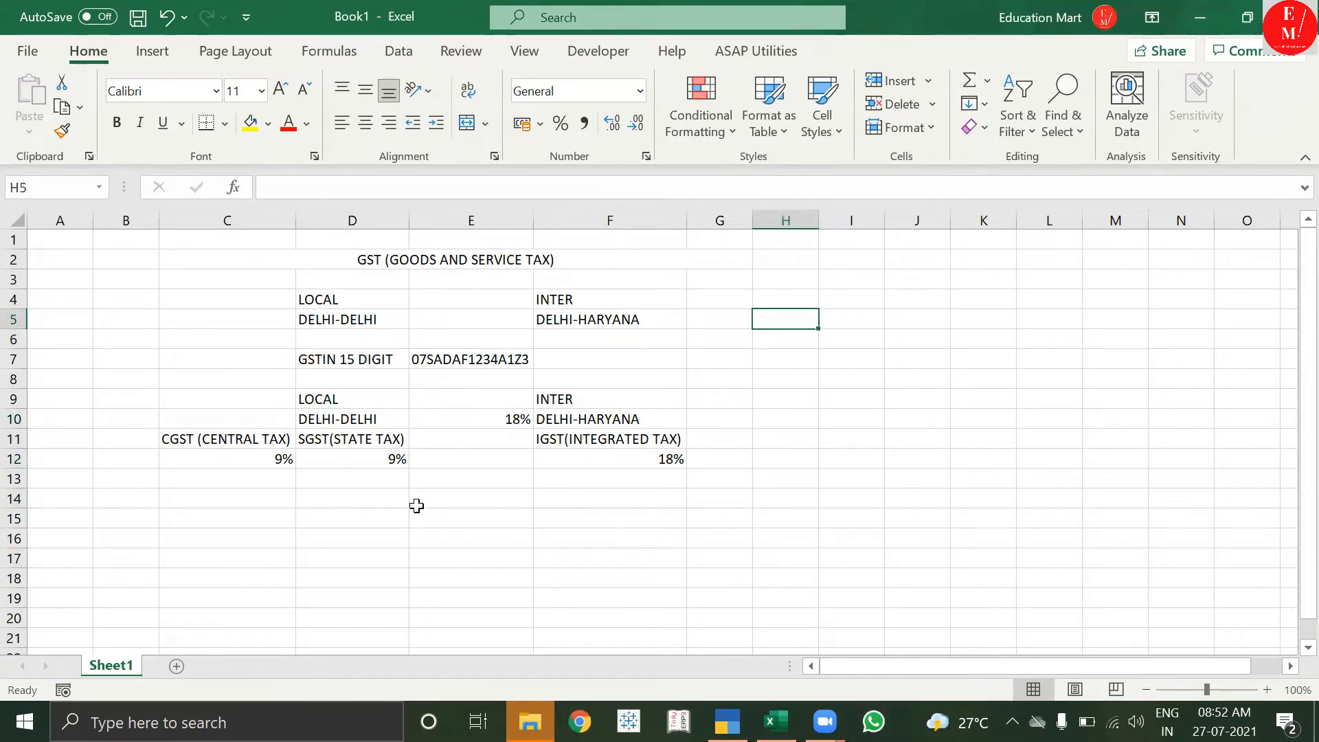
click(315, 509)
drag(236, 480, 595, 236)
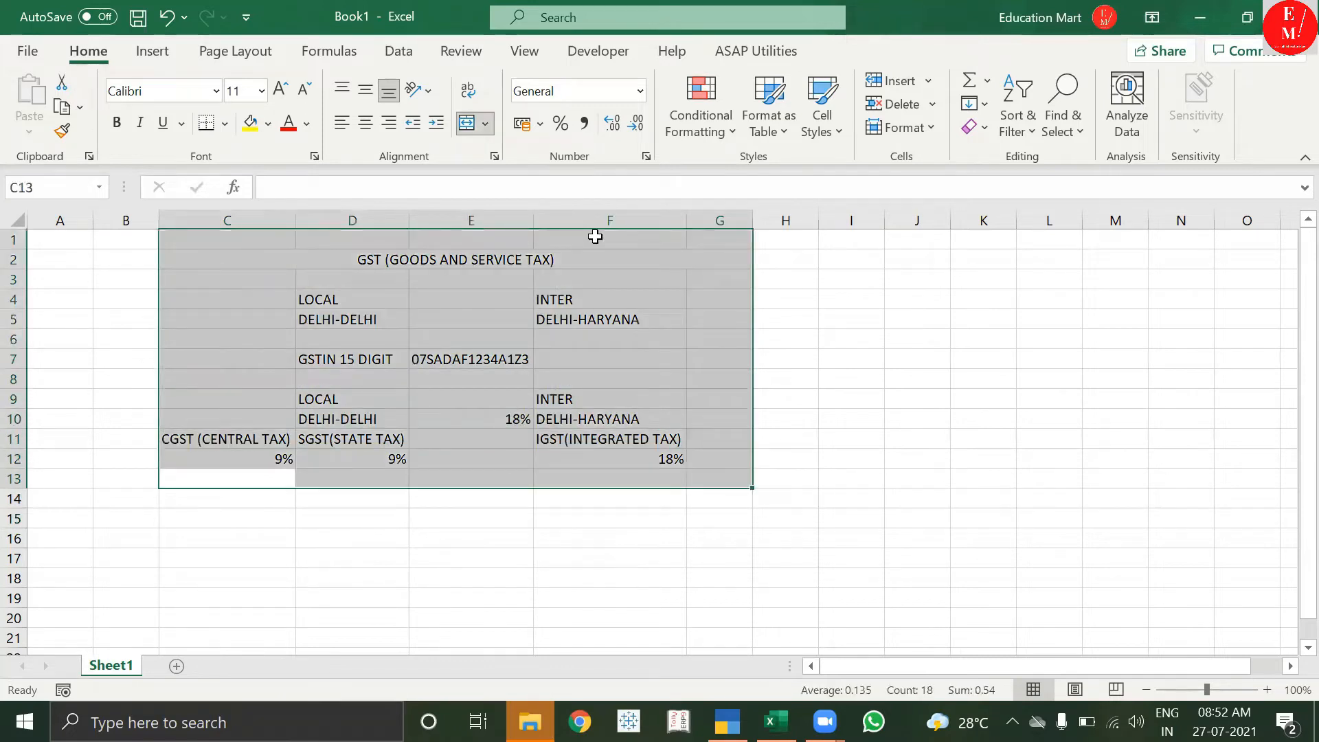
click(595, 237)
click(563, 336)
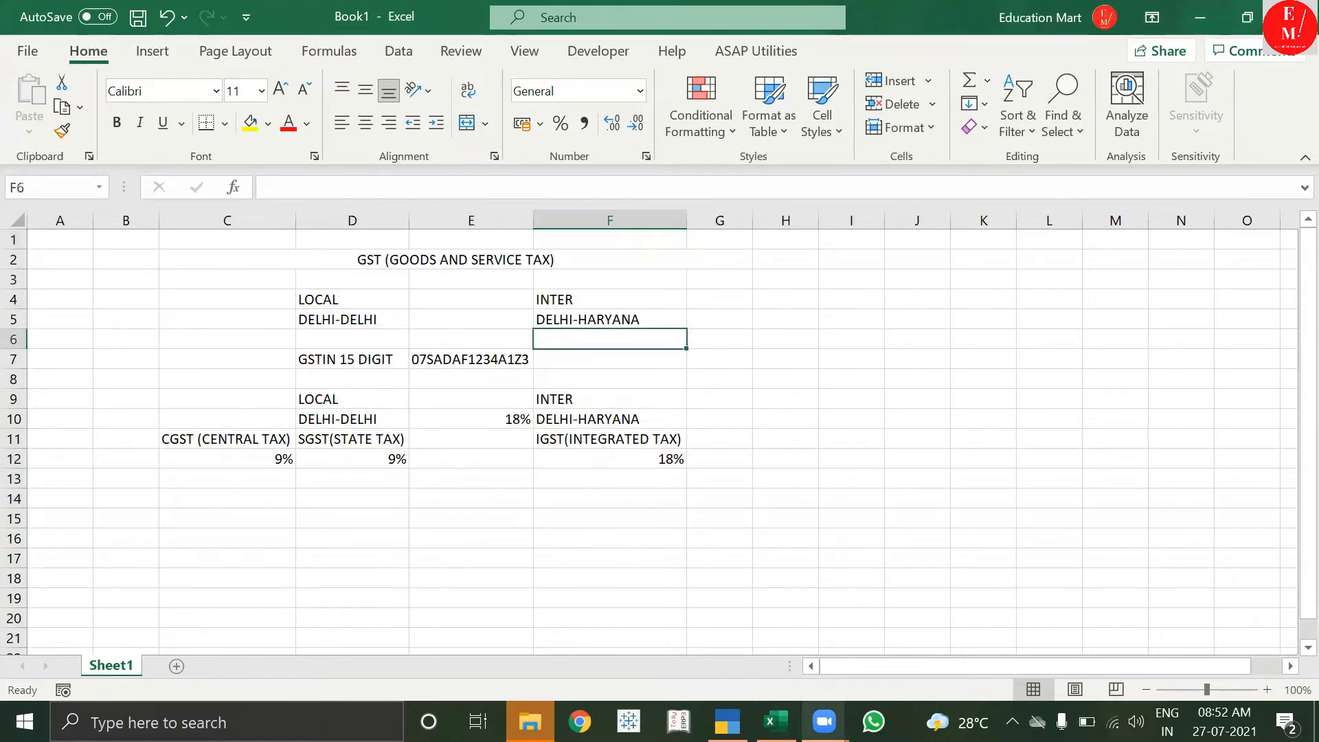
click(726, 721)
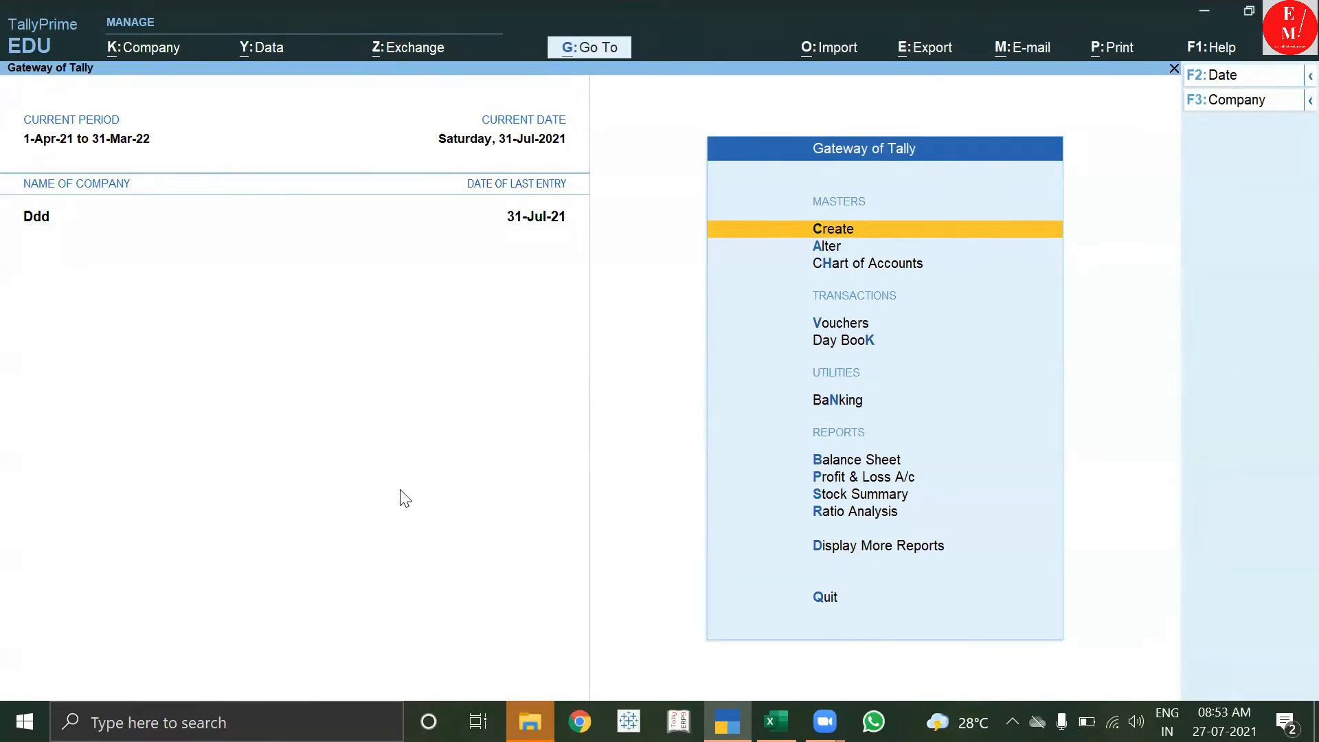
Launch PowerPoint through the Run dialog with POWERPNT.
click(247, 722)
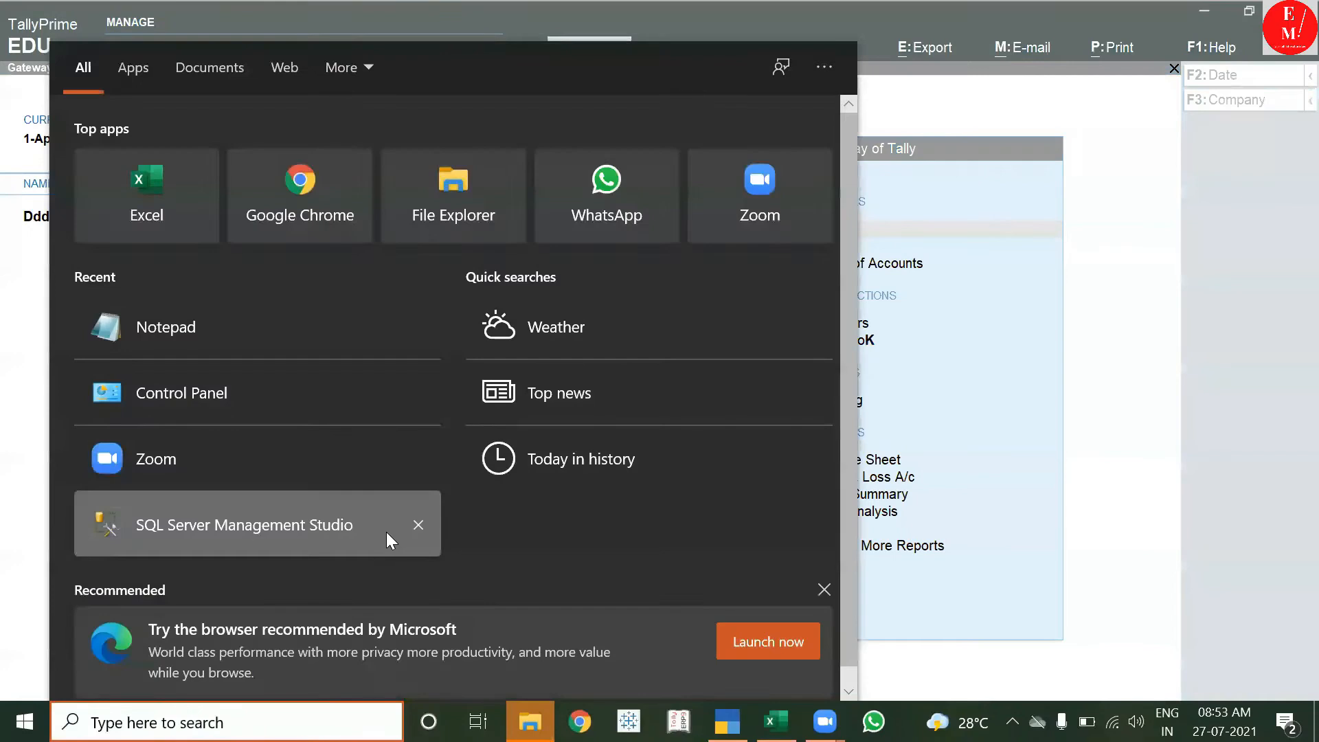
key(super+r)
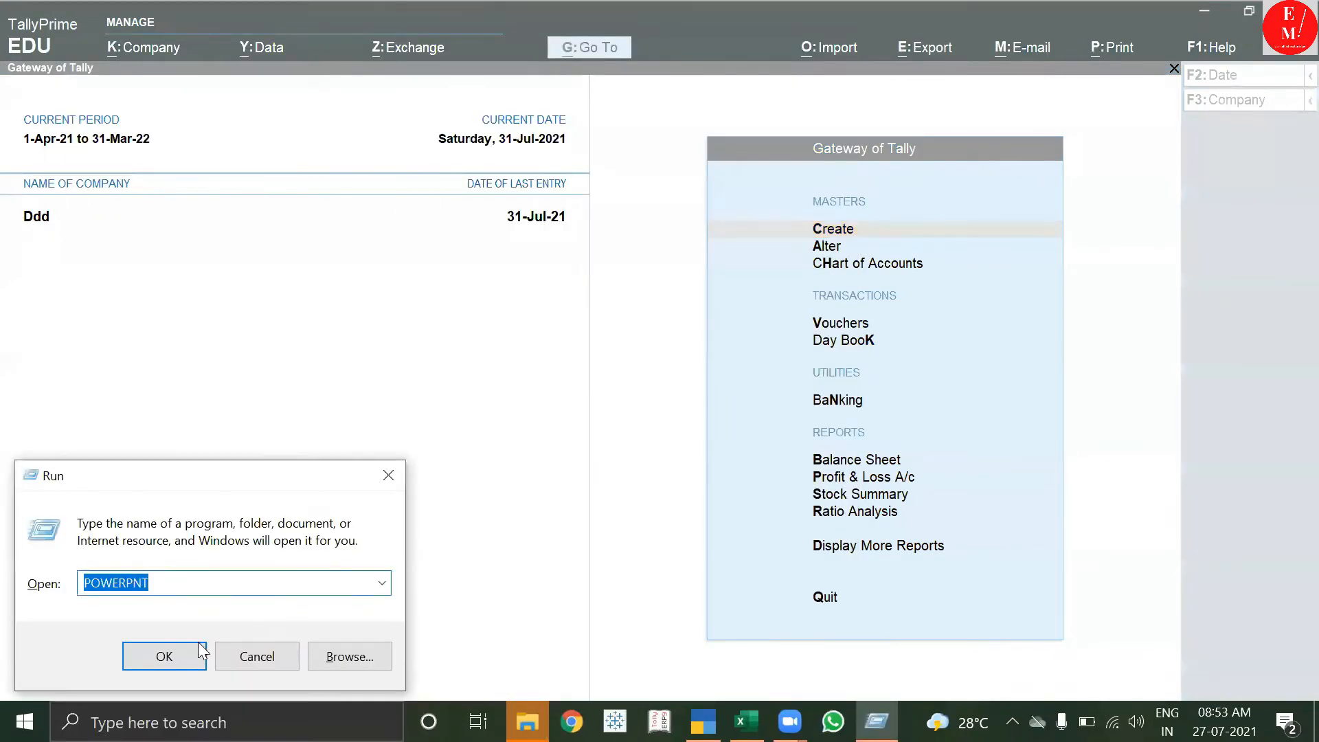
click(170, 653)
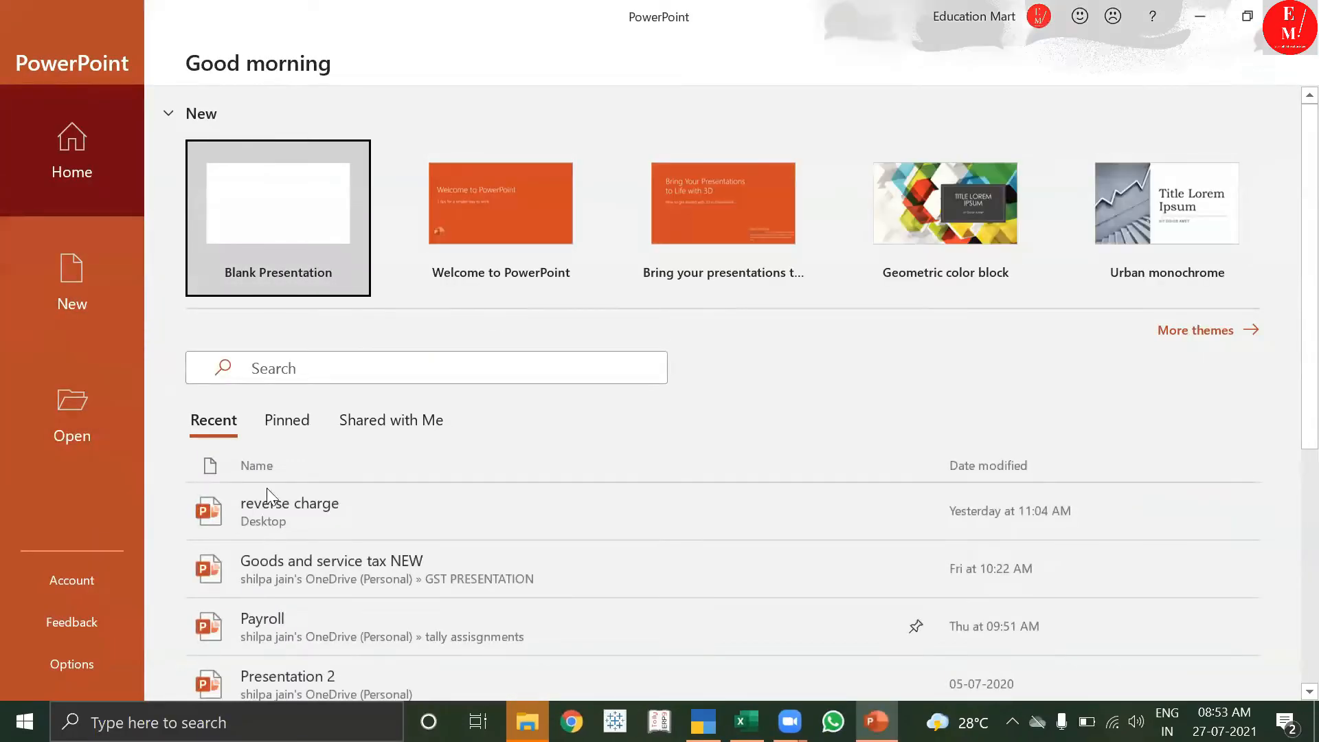
Open the 'Goods and service tax NEW' presentation at the LOCAL SALE/PURCHASE slide.
click(332, 560)
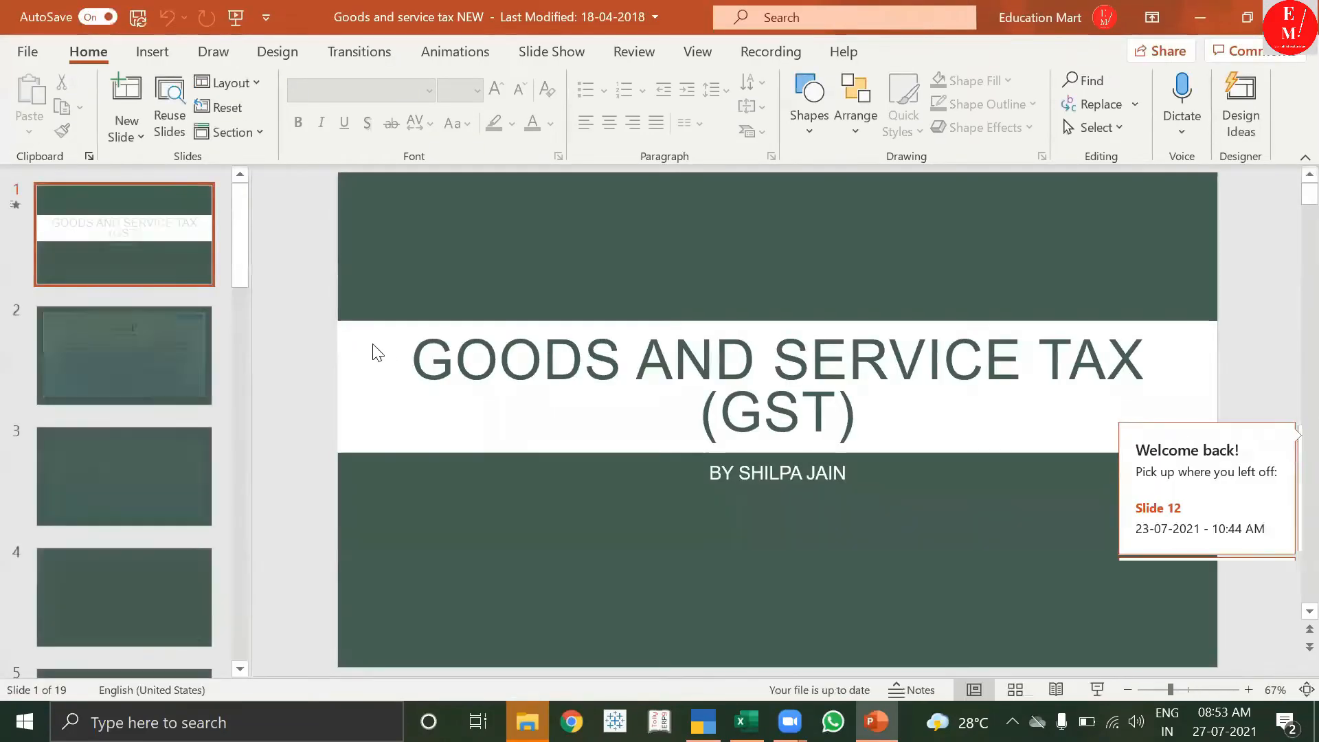
drag(238, 251, 234, 327)
click(177, 336)
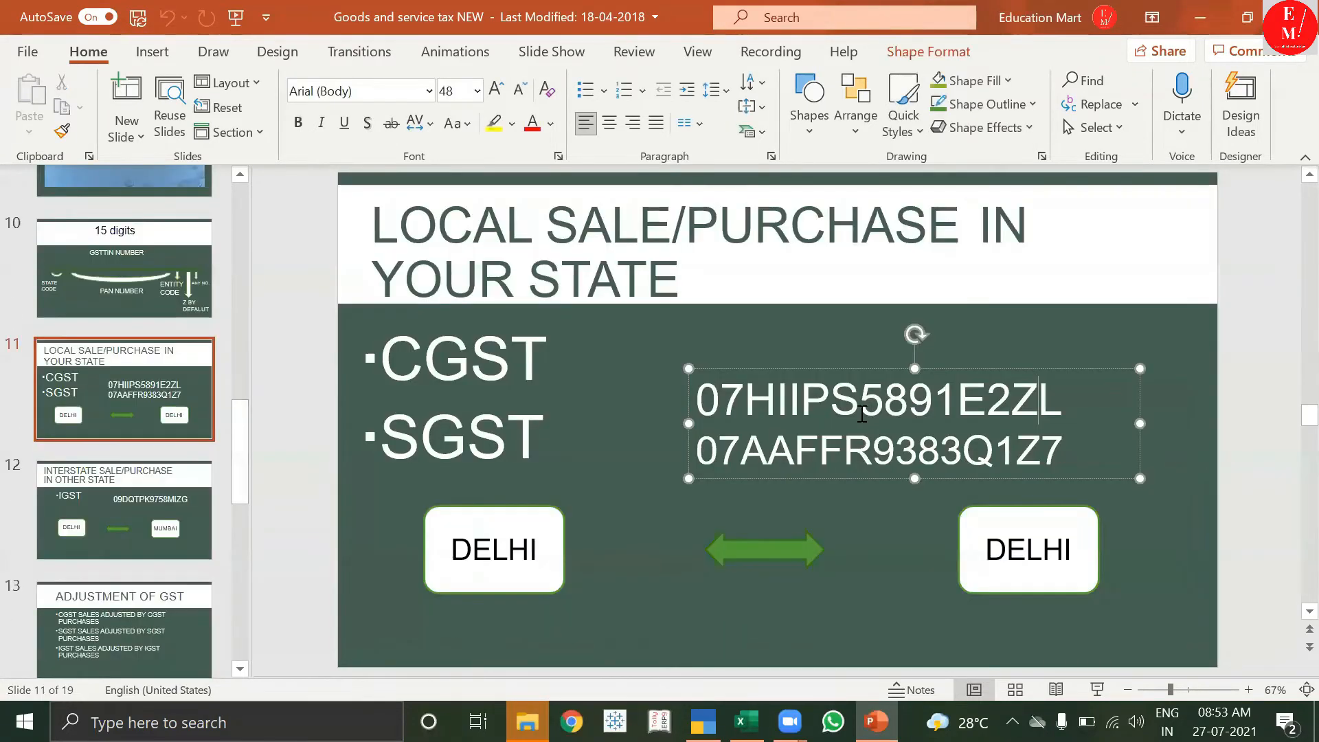
Copy the first GSTIN line from the slide and return to TallyPrime.
drag(697, 398, 1068, 408)
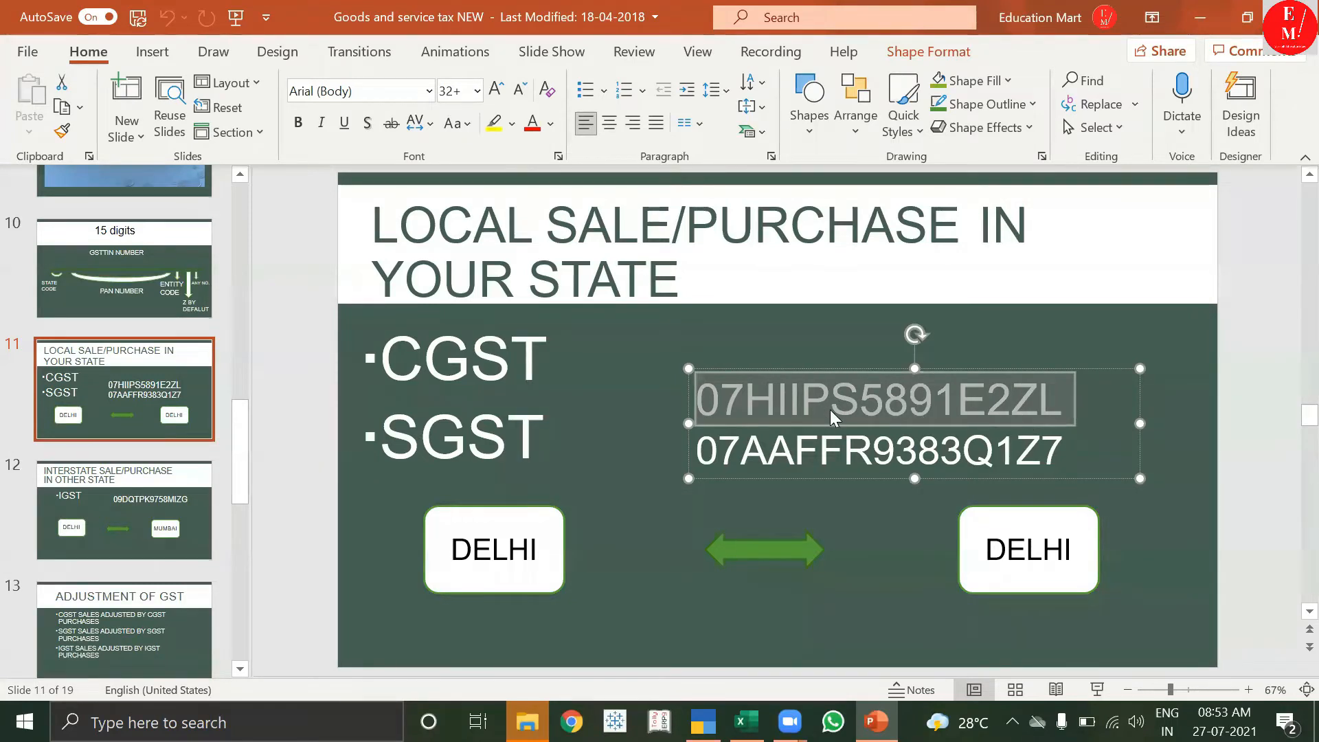
click(1069, 398)
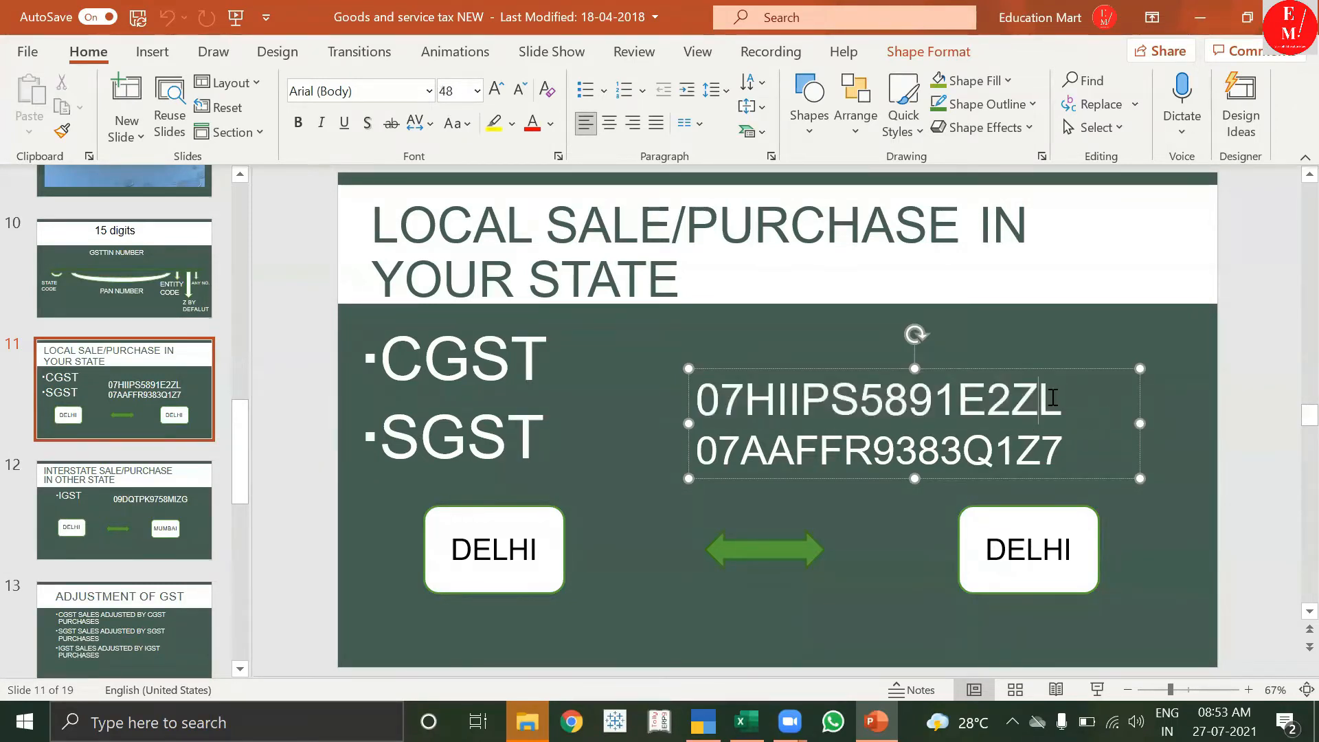
double_click(1051, 399)
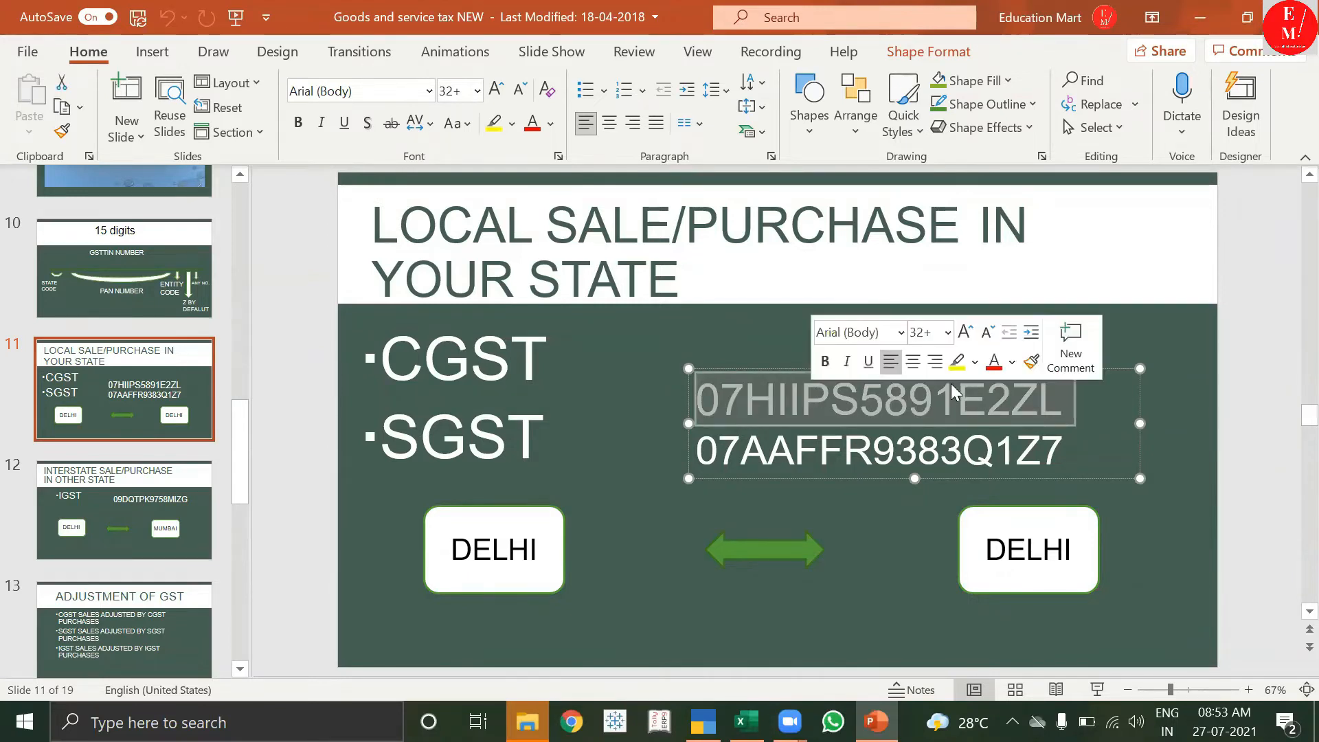
key(ctrl+c)
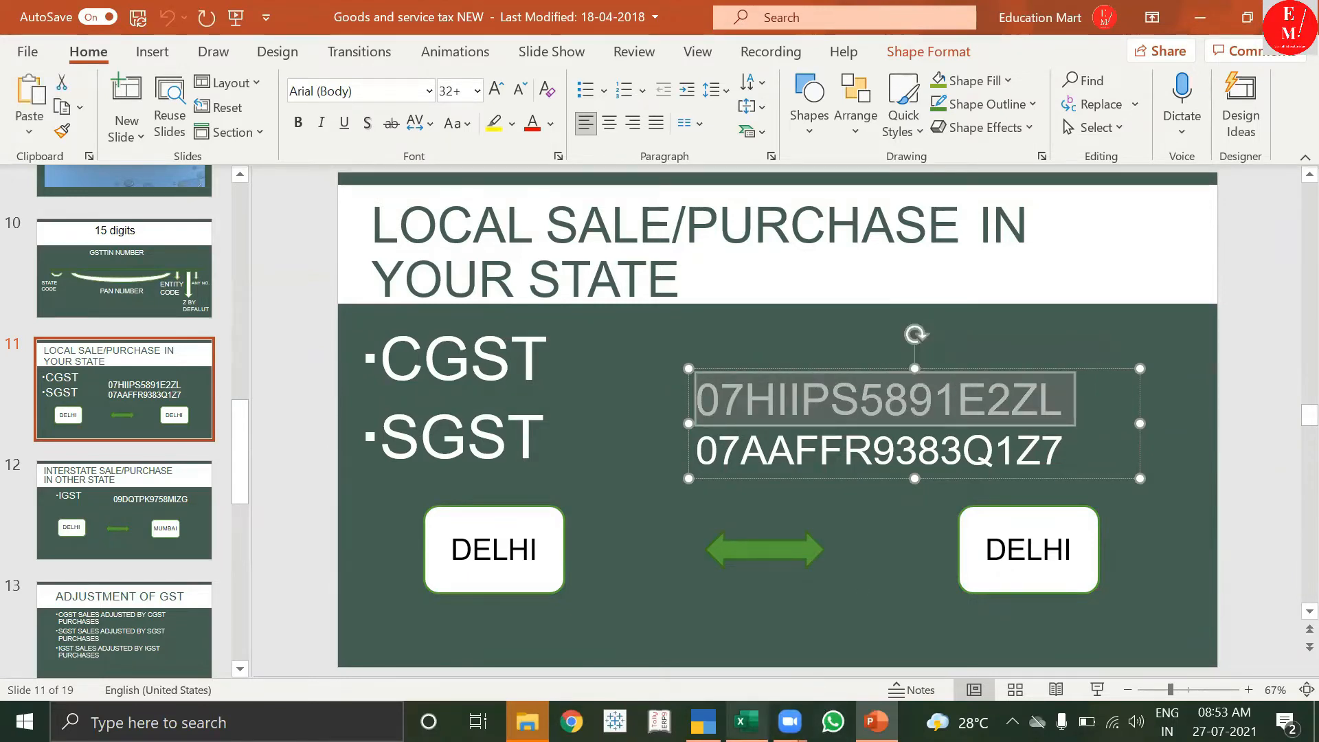
click(702, 721)
Start a new purchase voucher, leaving the supplier invoice number blank.
click(854, 338)
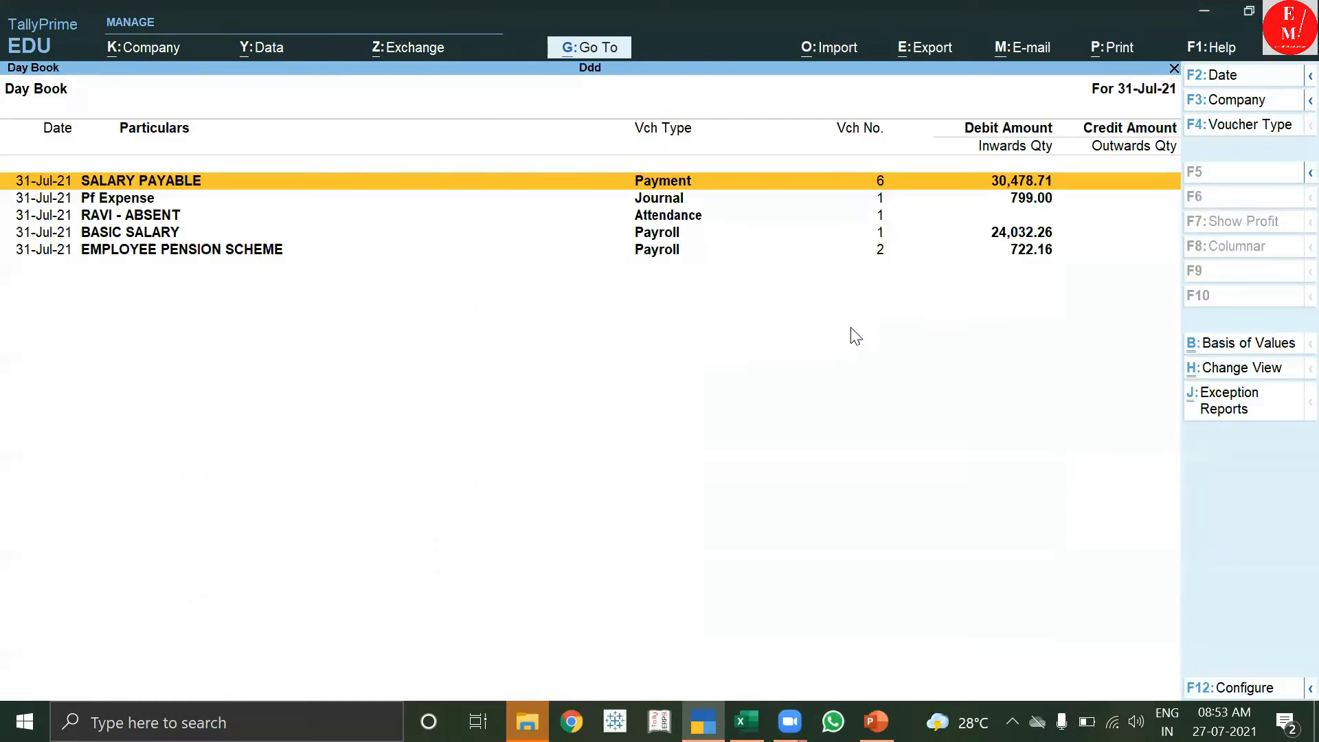
key(Escape)
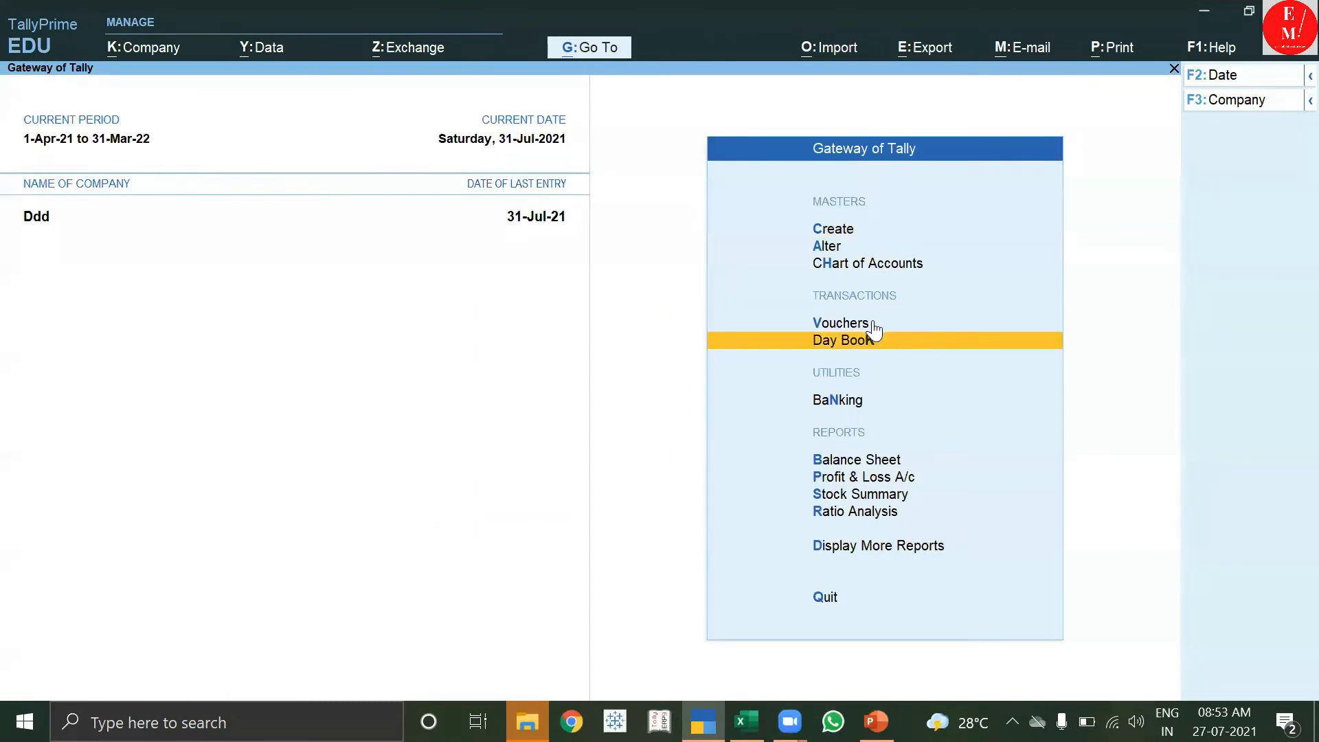
click(867, 324)
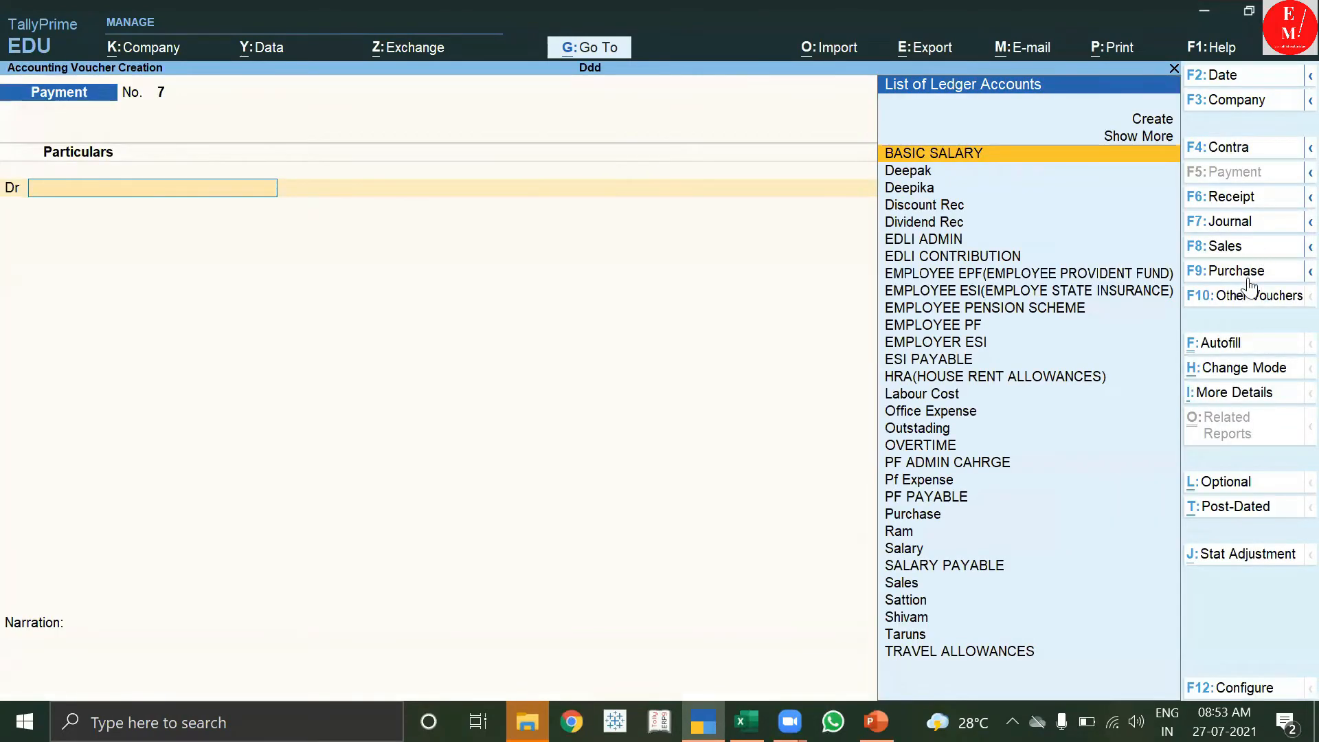
click(1243, 275)
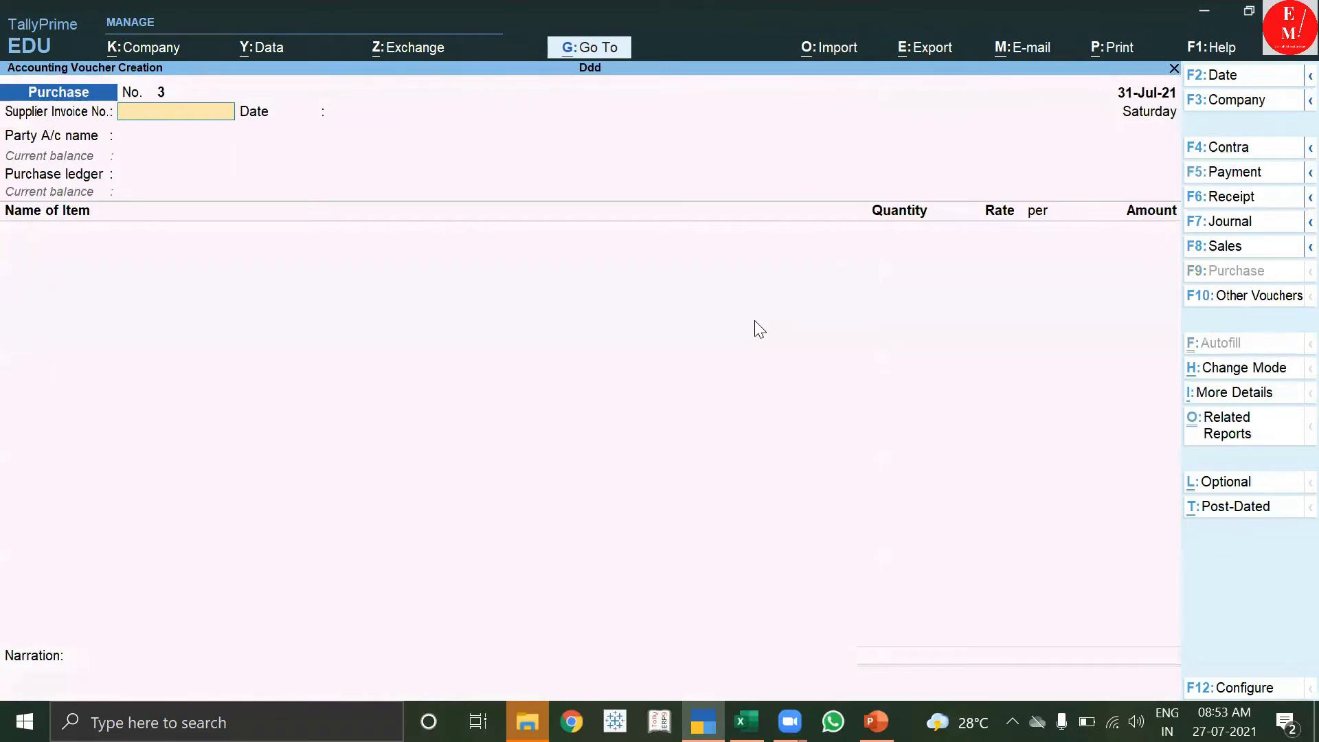
key(Return)
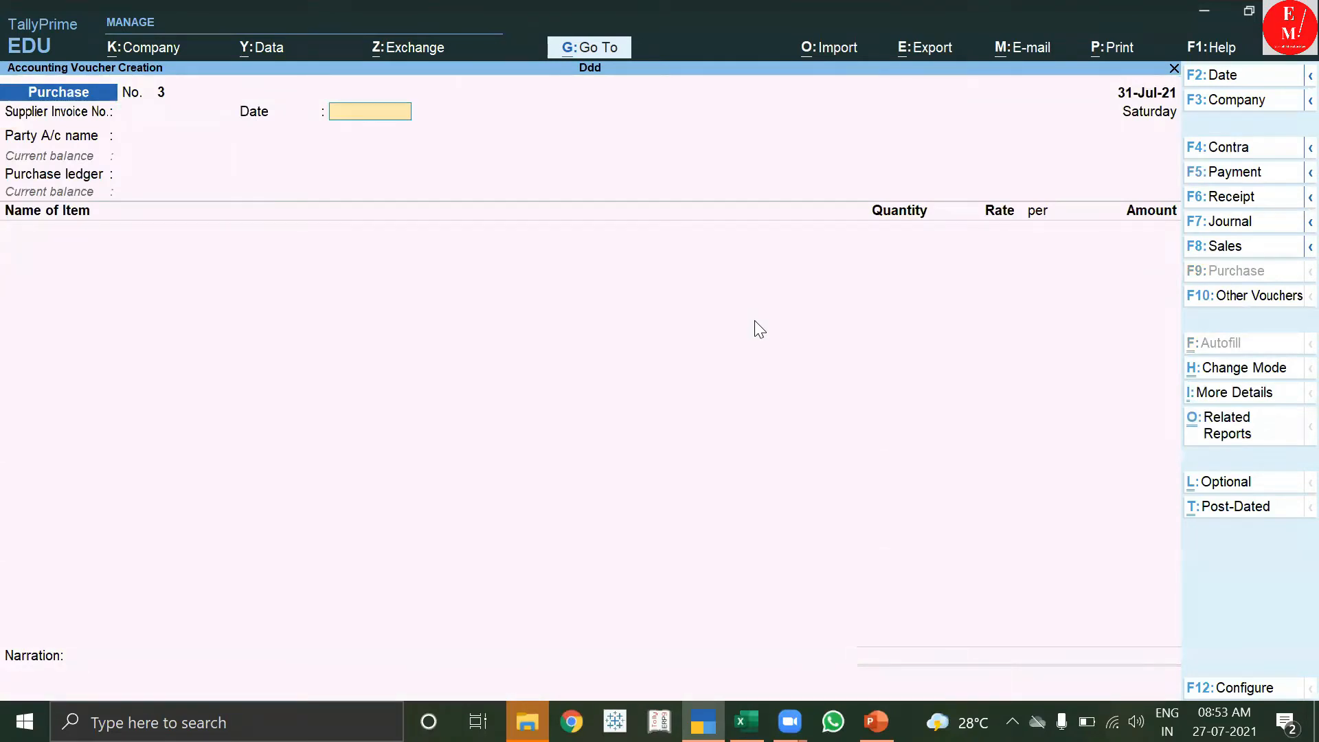
key(Return)
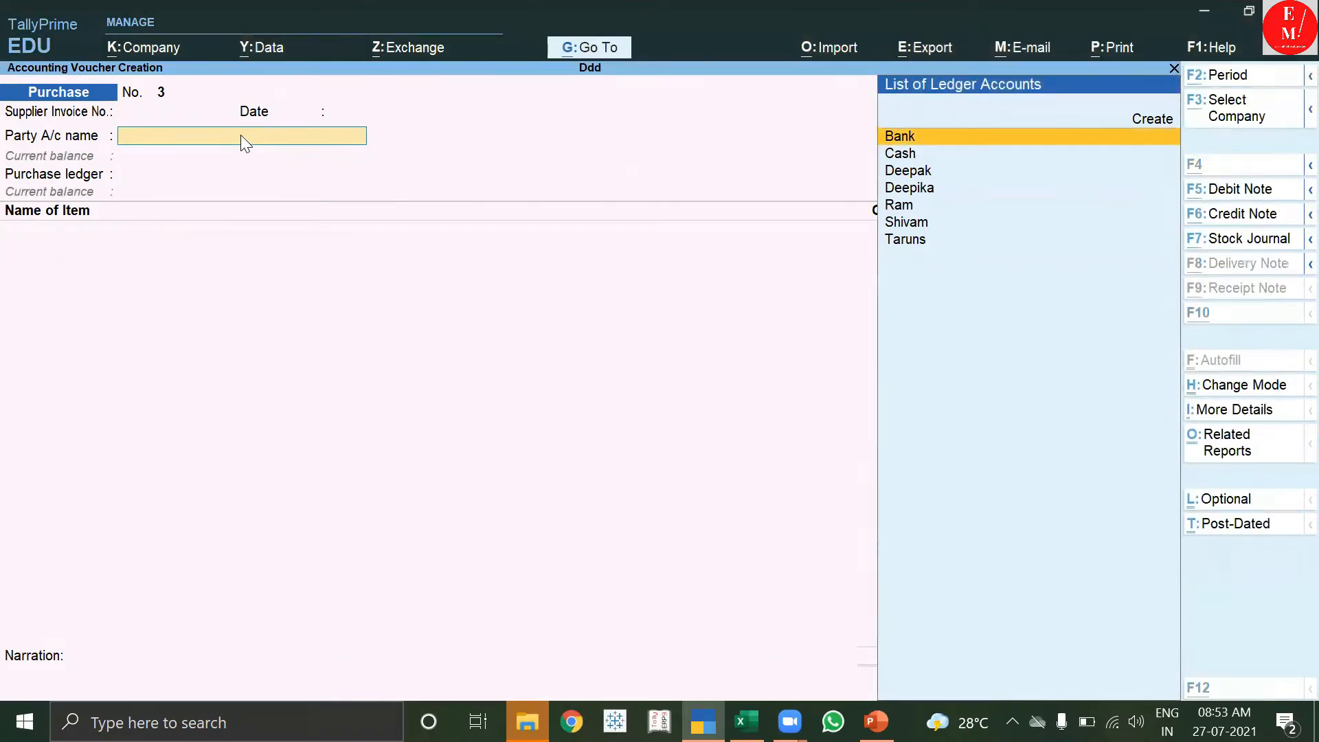
Create supplier ledger RAMESH PVT LTD under Sundry Creditors with bill-by-bill on, then open Company Features.
key(alt+c)
text(RAME)
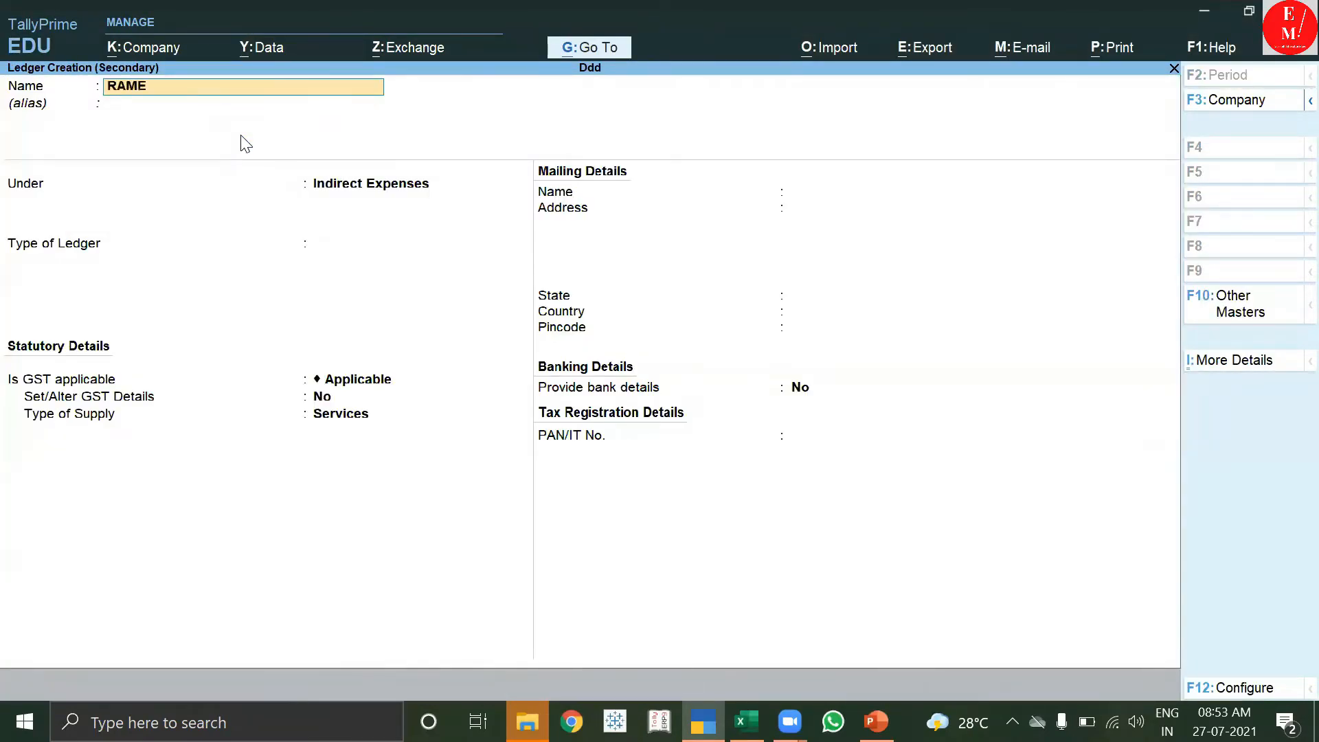
text(SH PVT LTD)
key(Return)
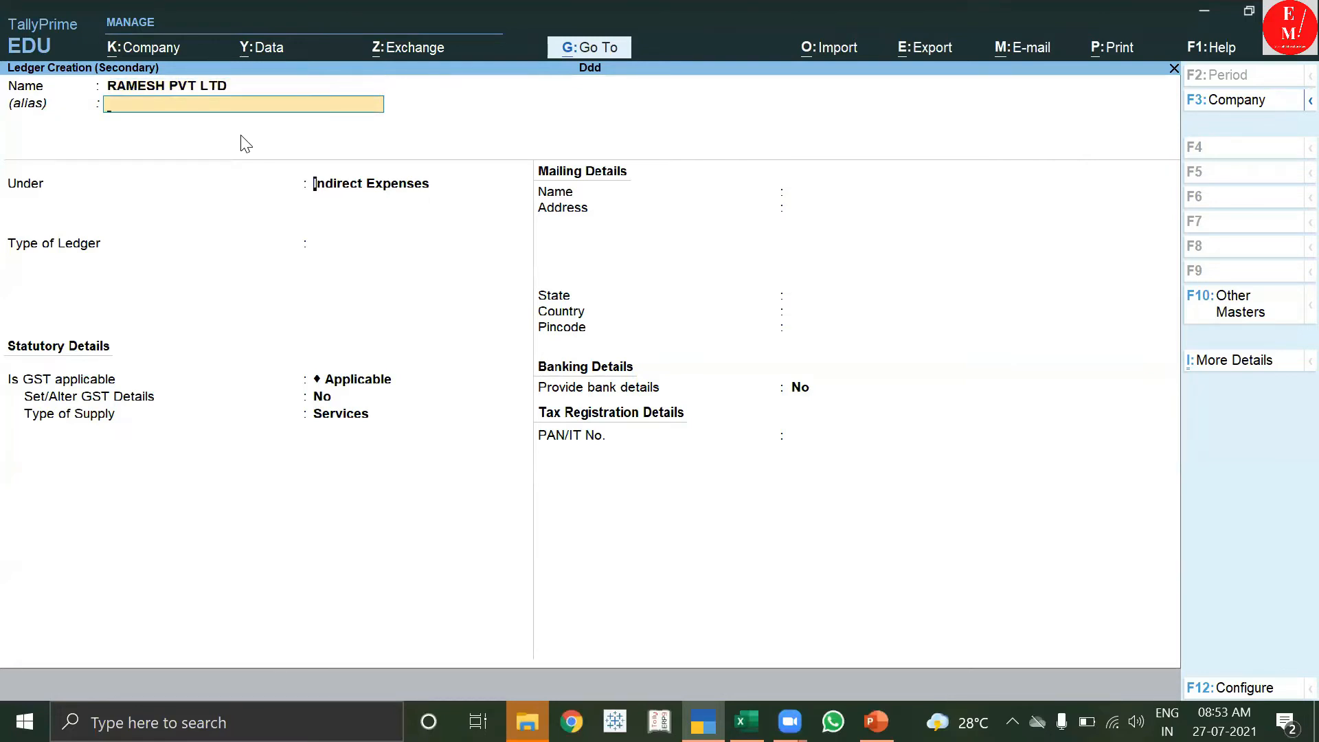
text(S)
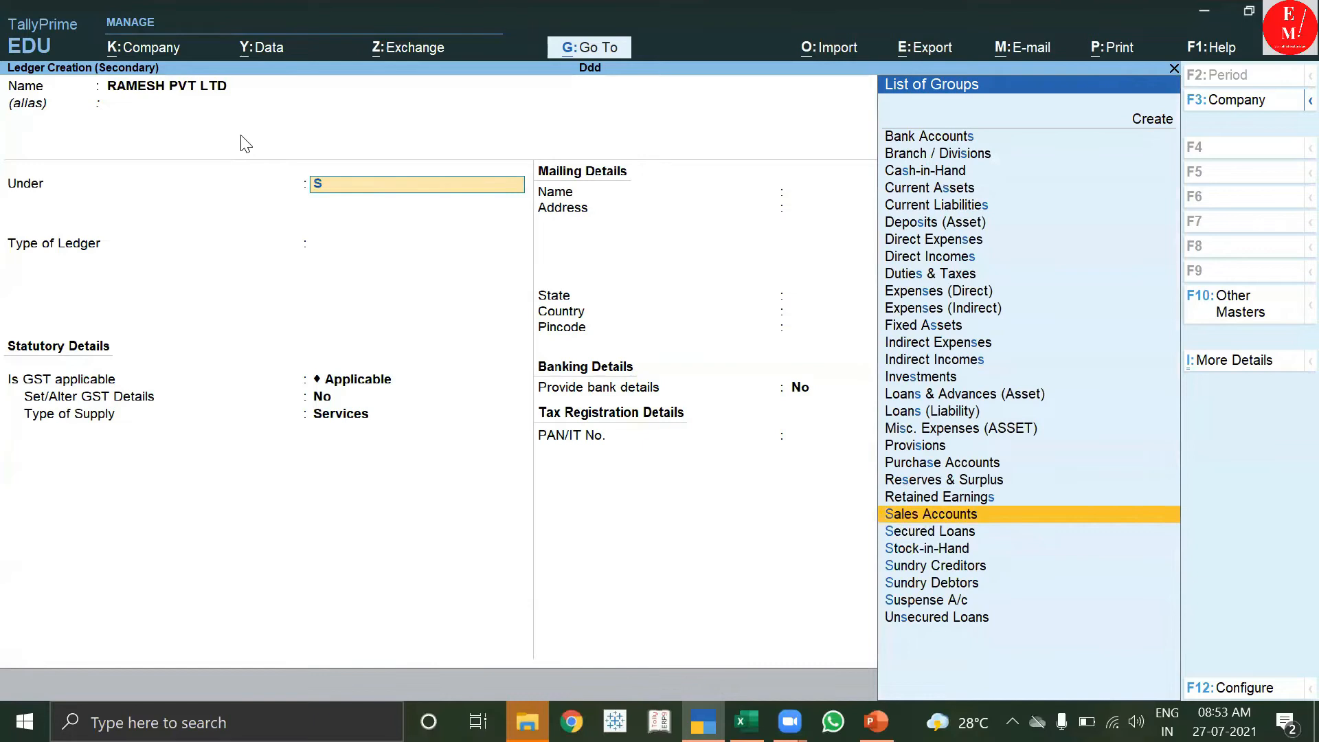
key(Down)
key(Down)
key(Down)
key(Return)
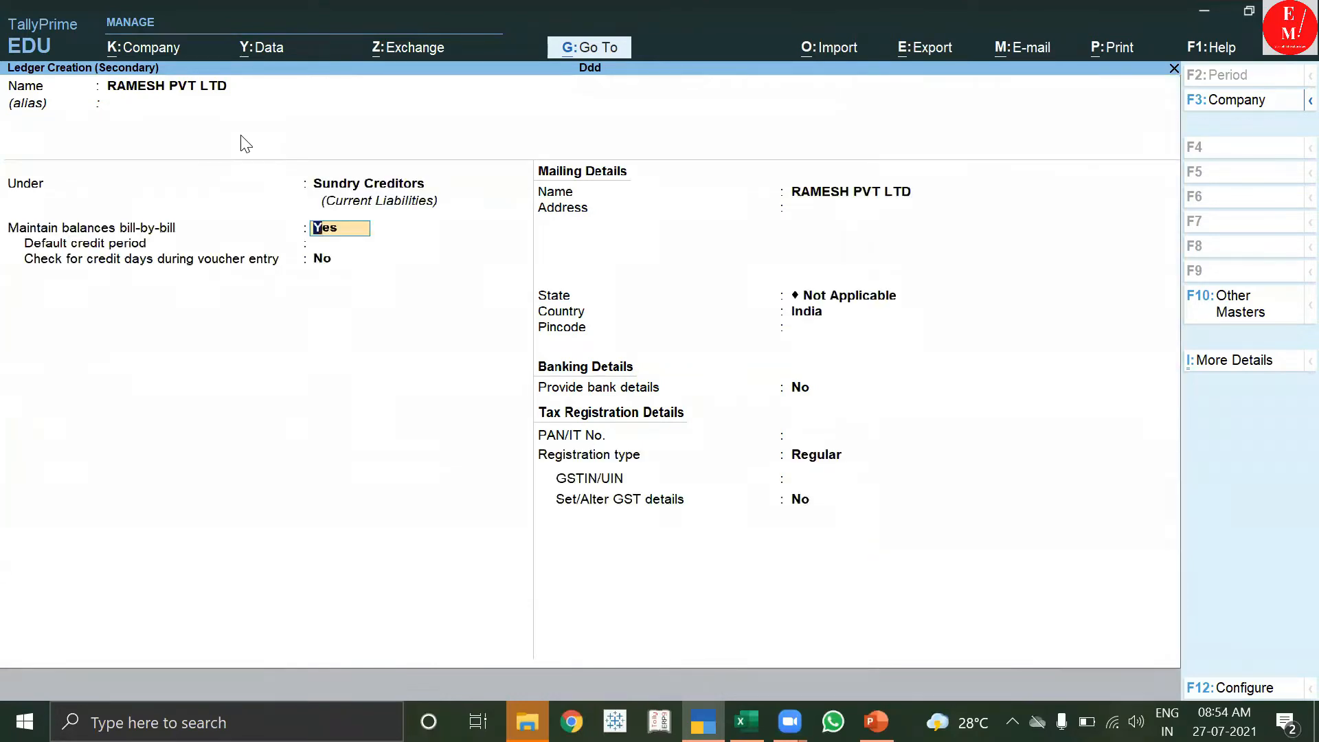
key(Return)
key(Return)
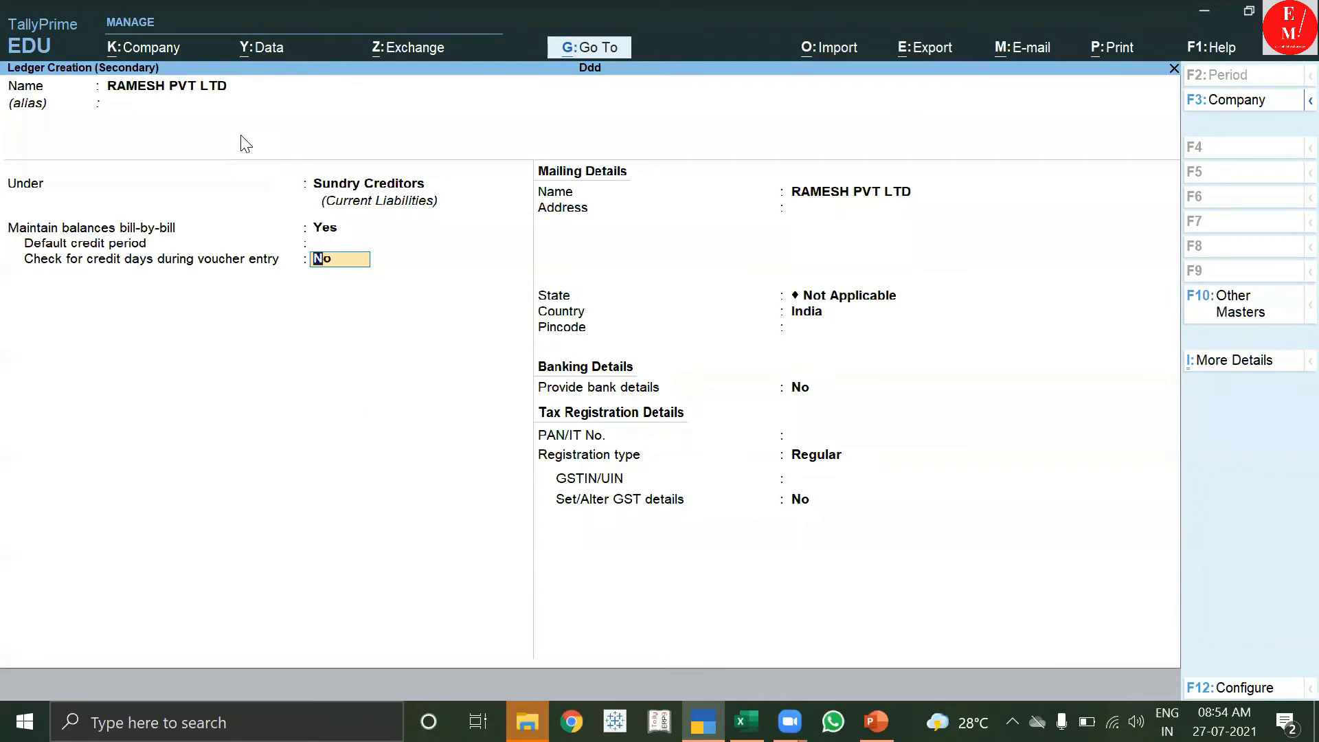
key(F11)
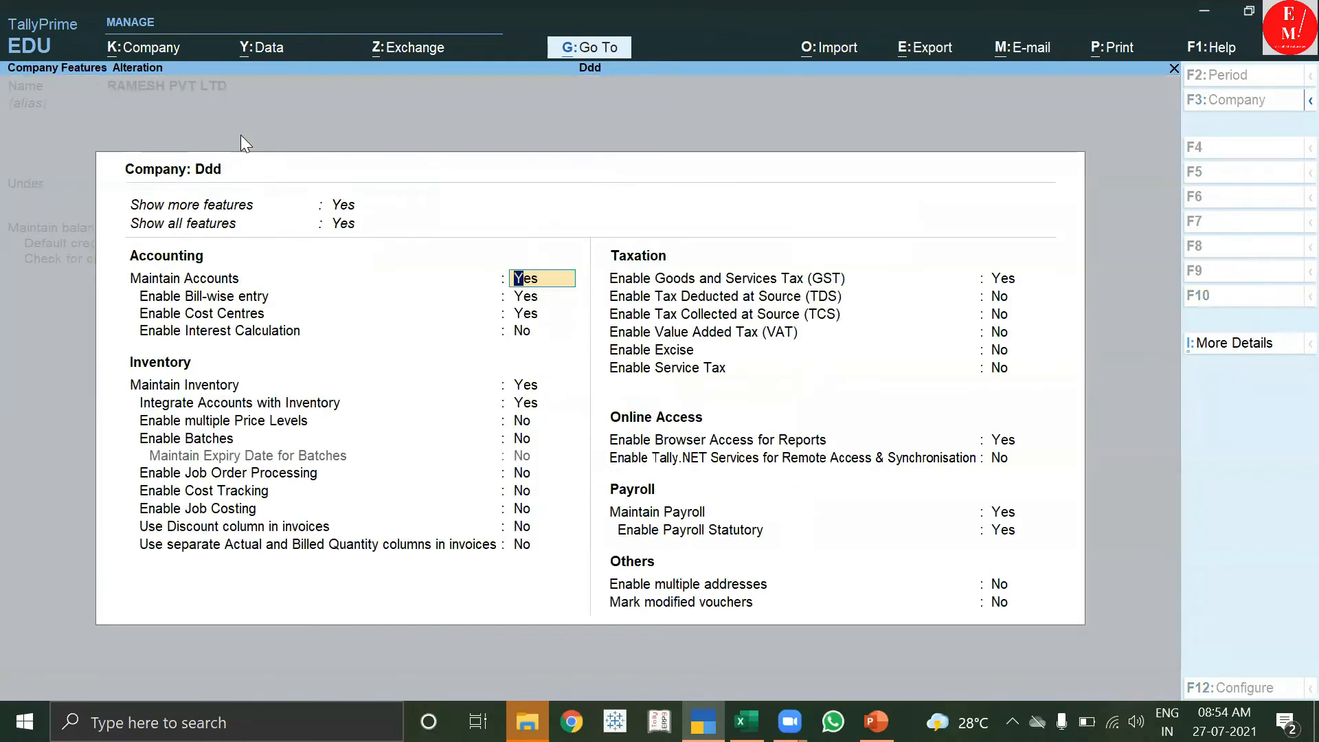
Set Enable Goods and Services Tax (GST) to Yes and bring up the company's GST Details.
click(1007, 283)
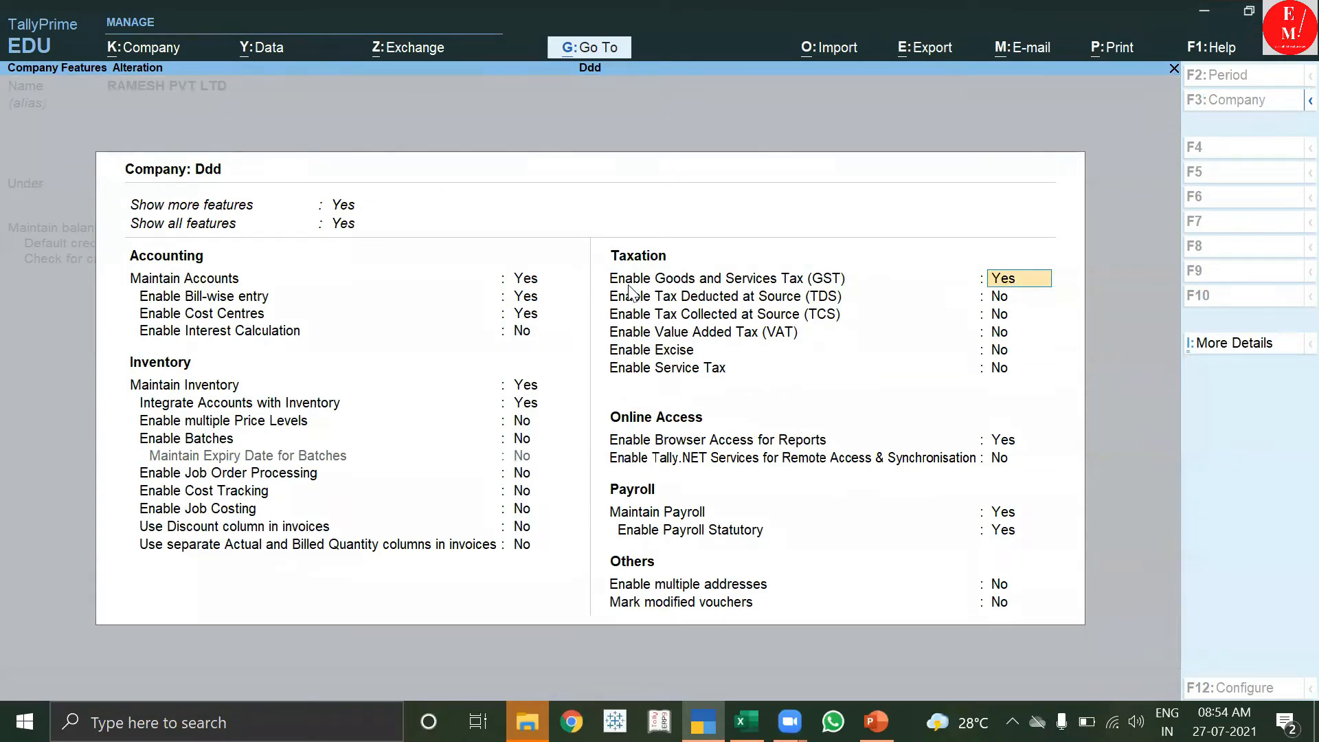
click(1024, 287)
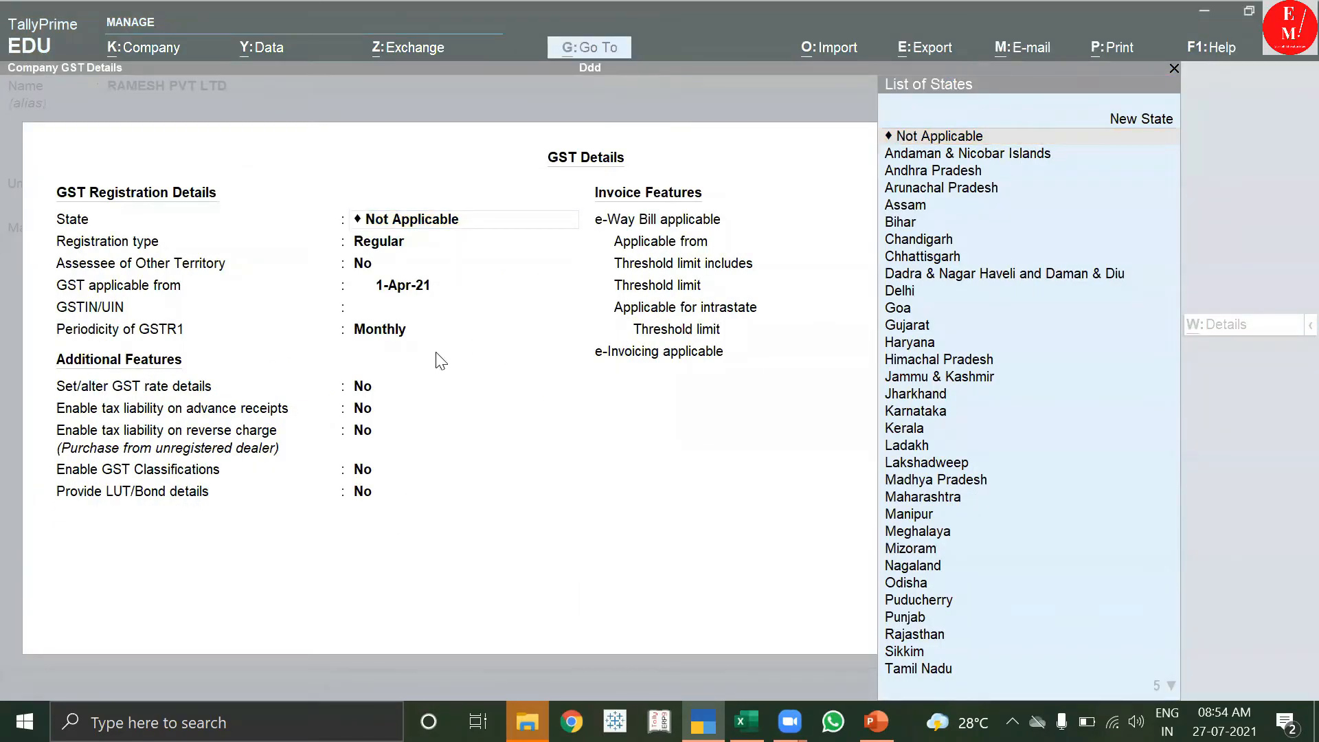
Set the company's GST state to Delhi, keep Regular registration, and enter the company's GSTIN.
click(418, 225)
text(DE)
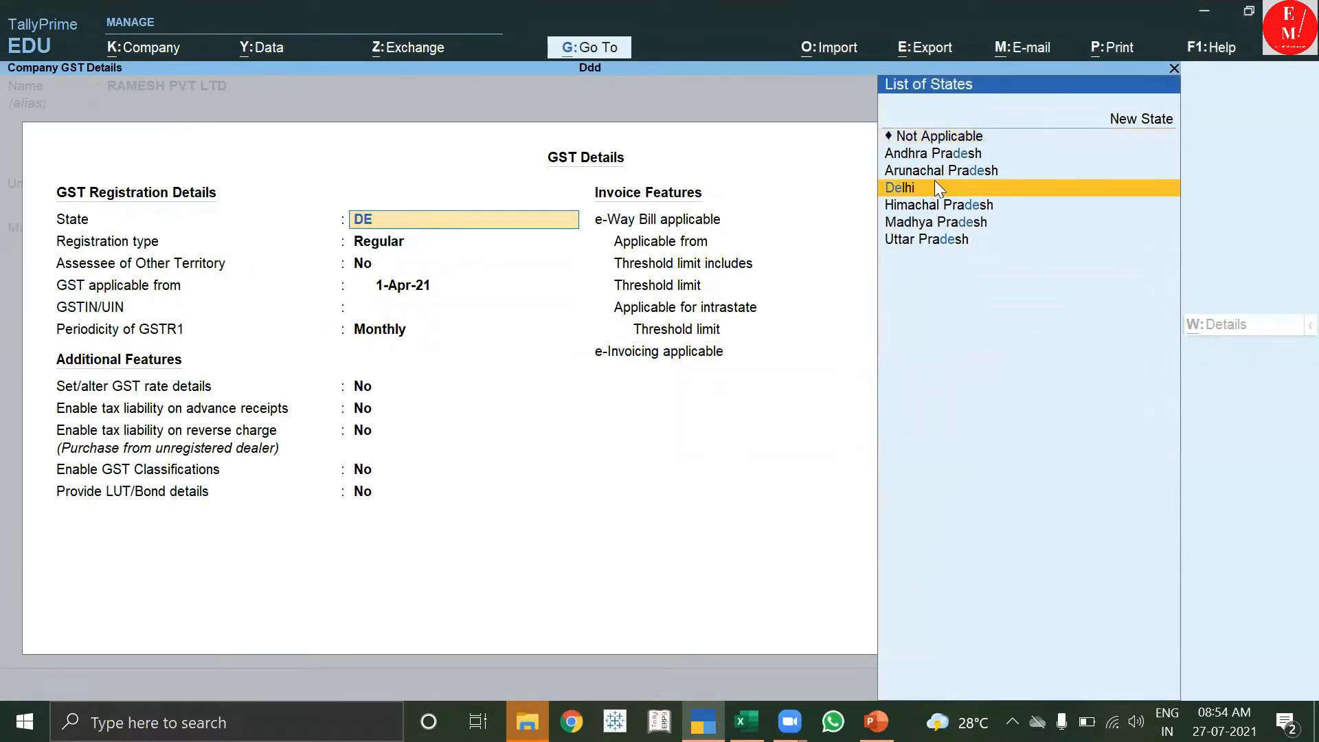
click(936, 186)
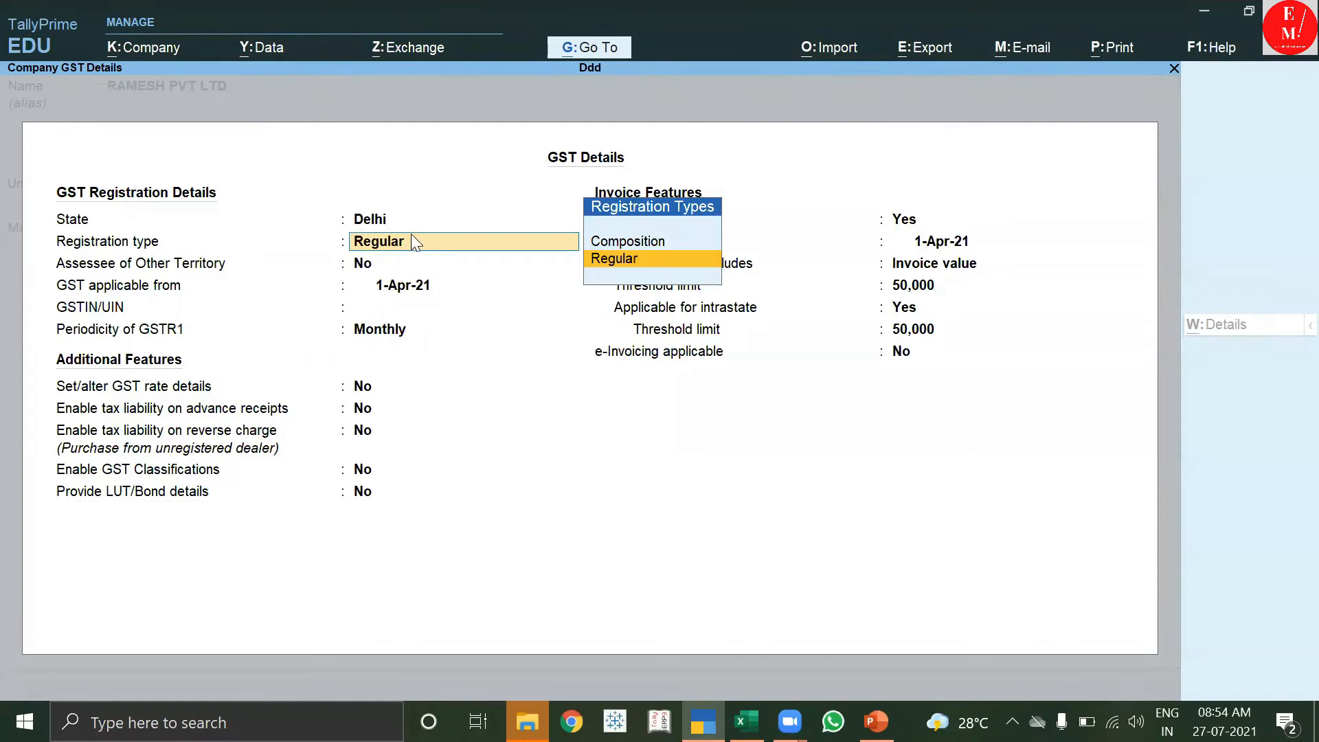
click(660, 266)
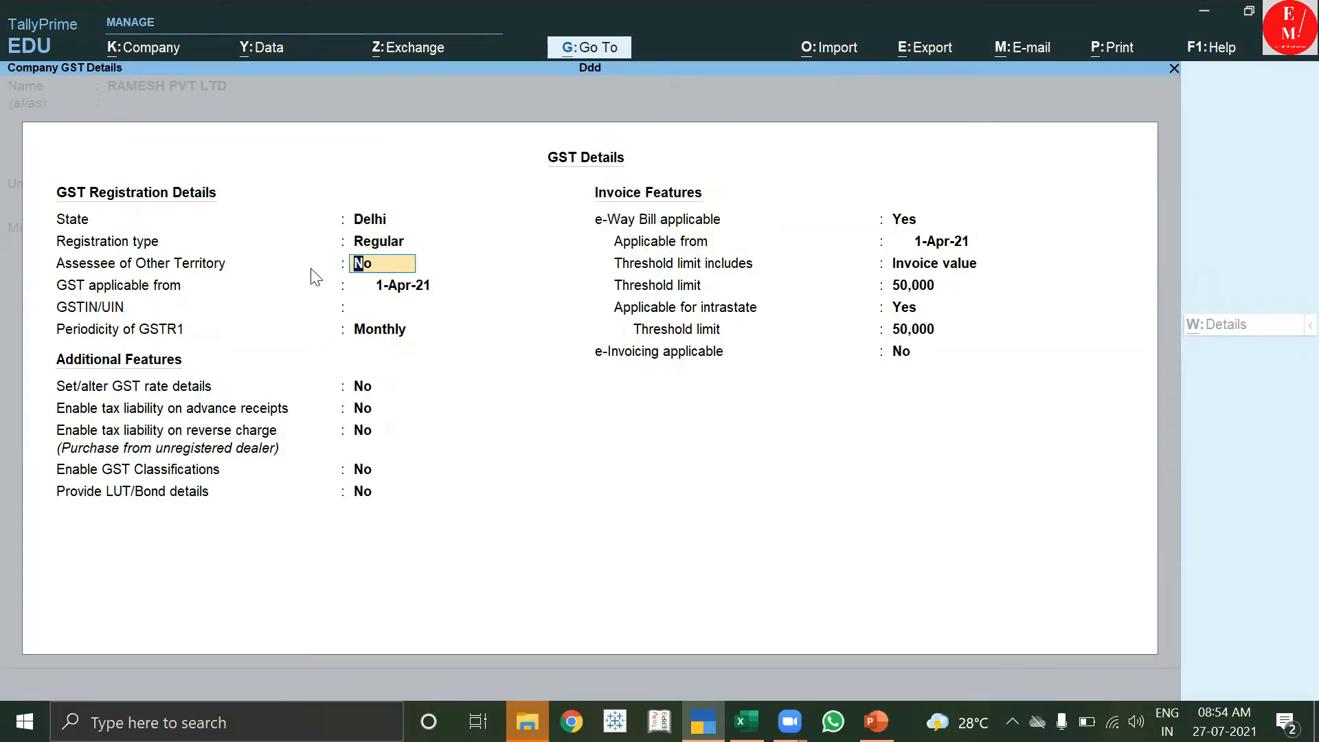
click(395, 294)
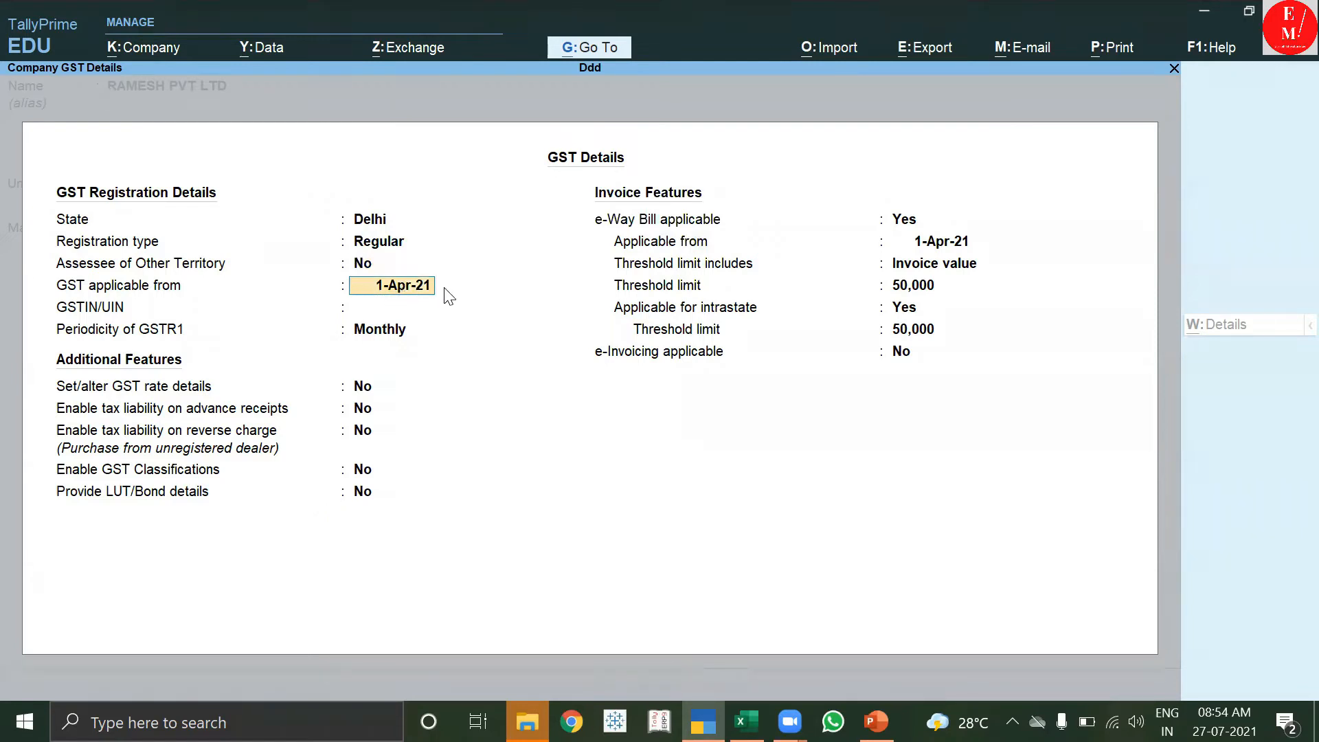
click(389, 308)
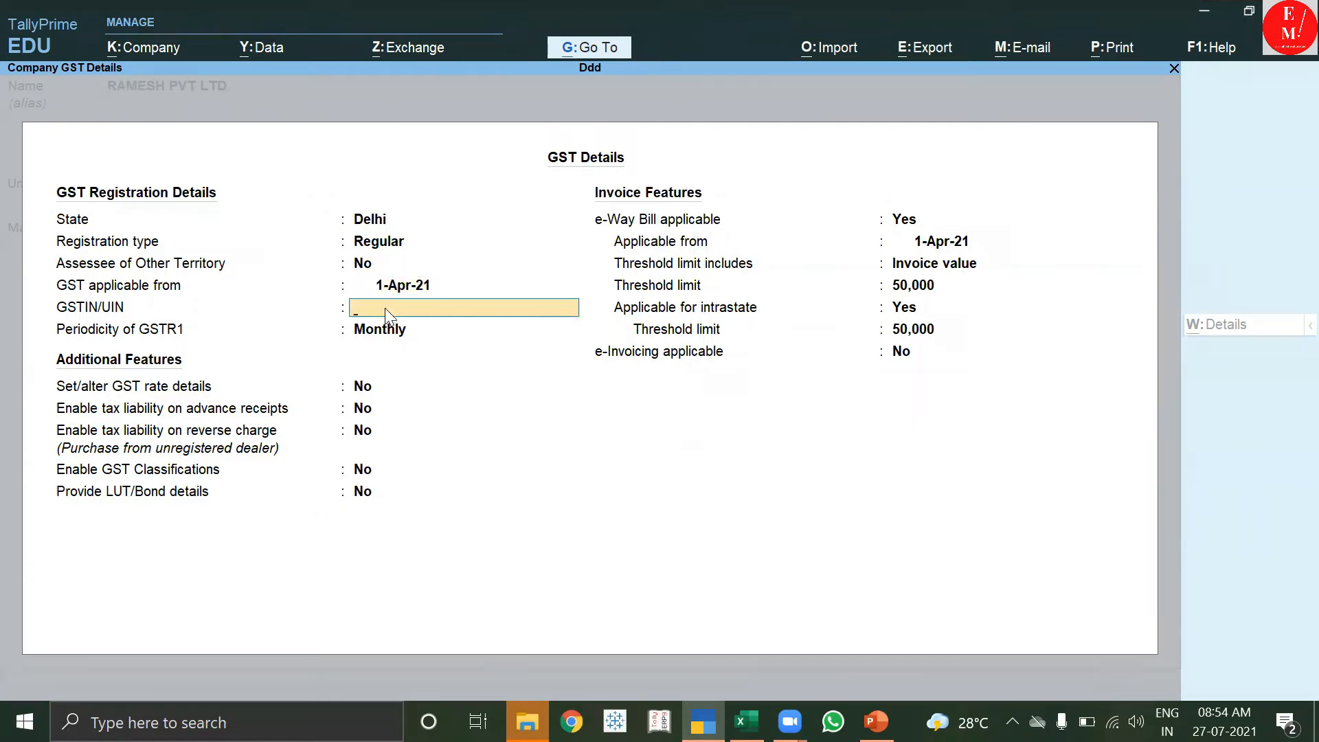
Keep Monthly GSTR-1 periodicity, set reverse charge to Yes, and accept the GST details.
key(Return)
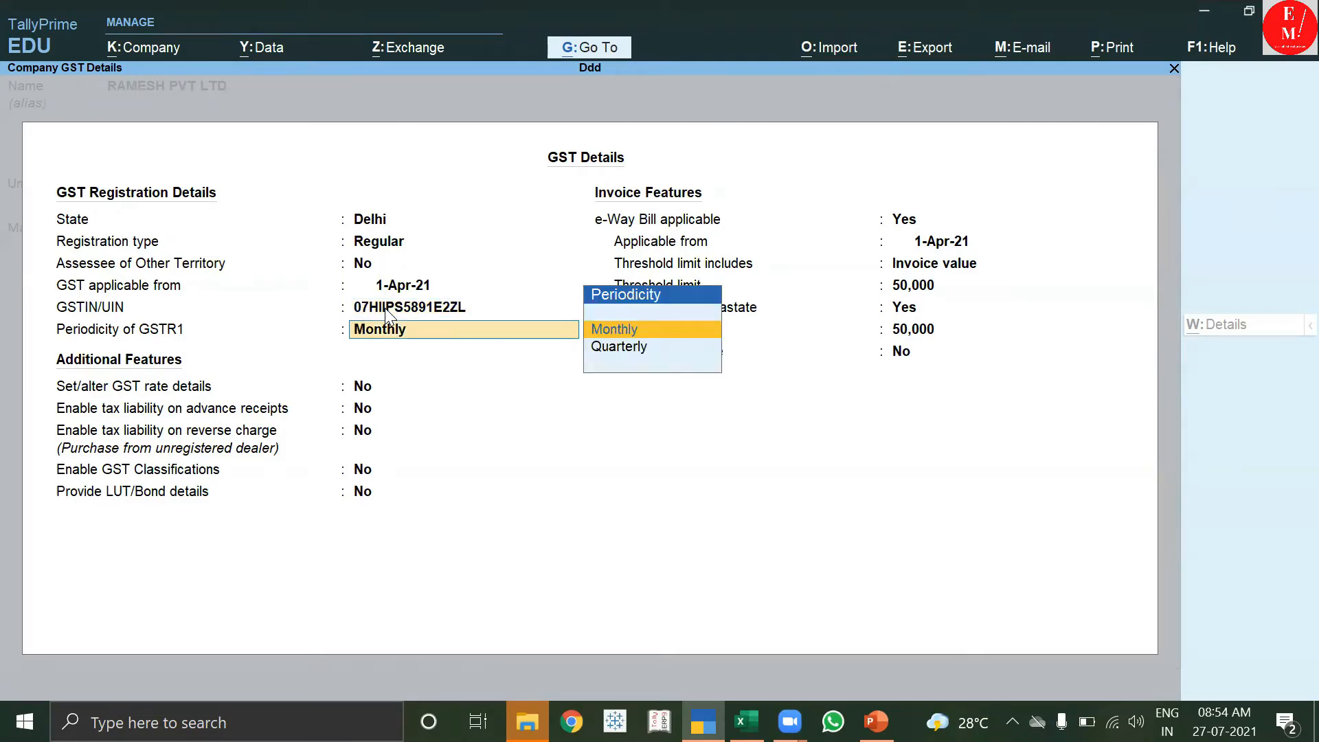
key(Return)
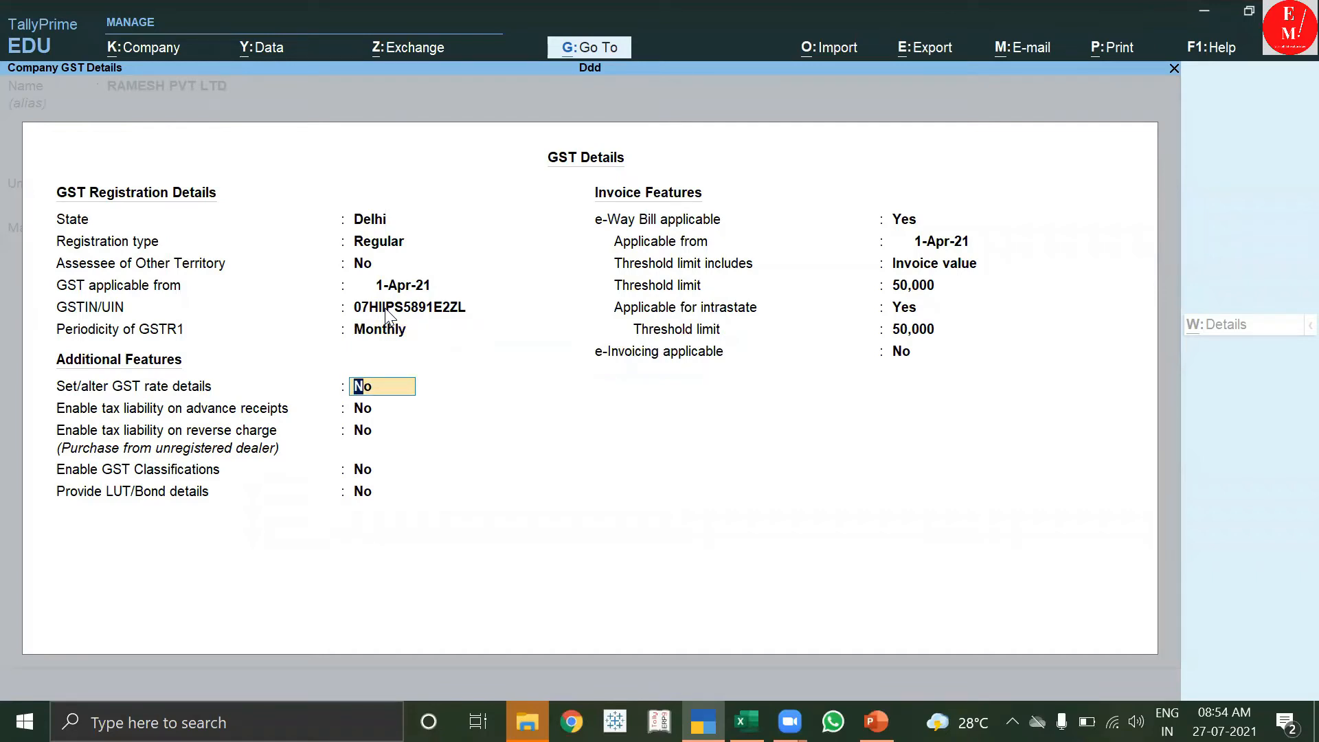
key(Return)
key(Return)
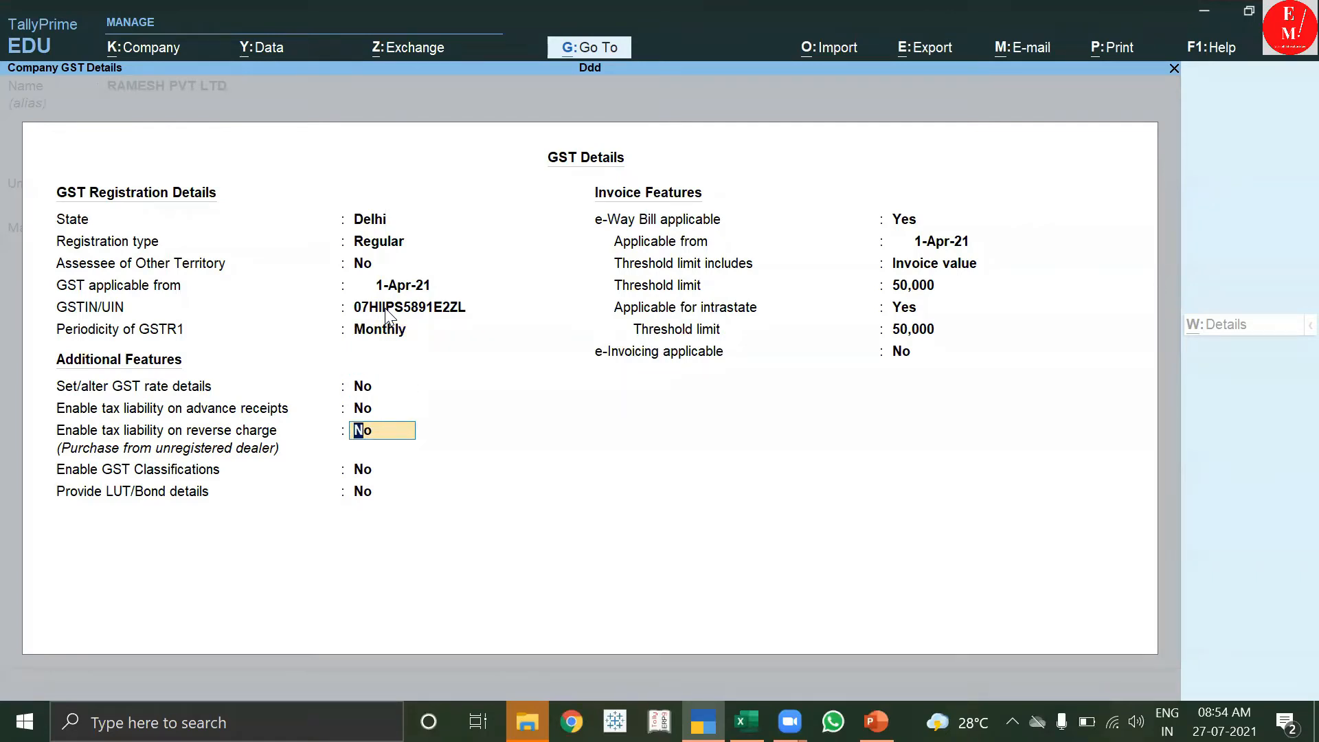
text(Y)
key(Return)
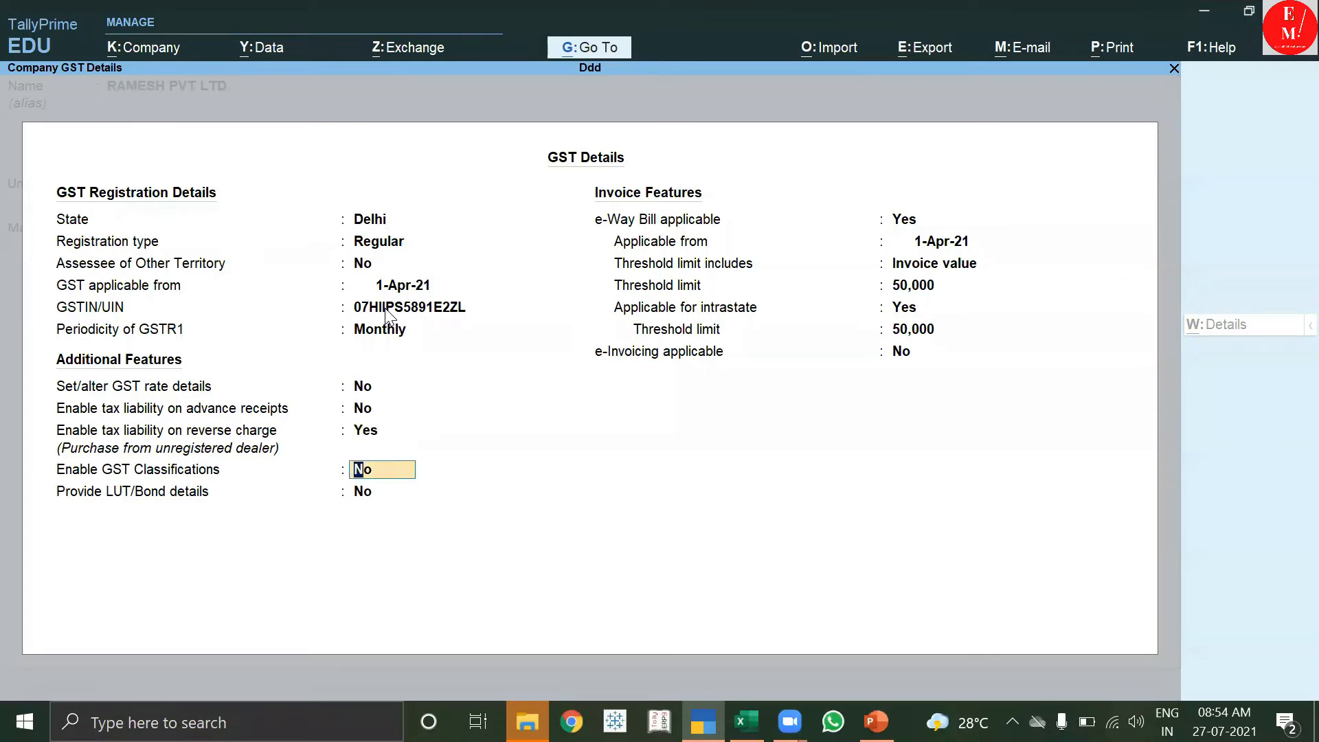
key(Up)
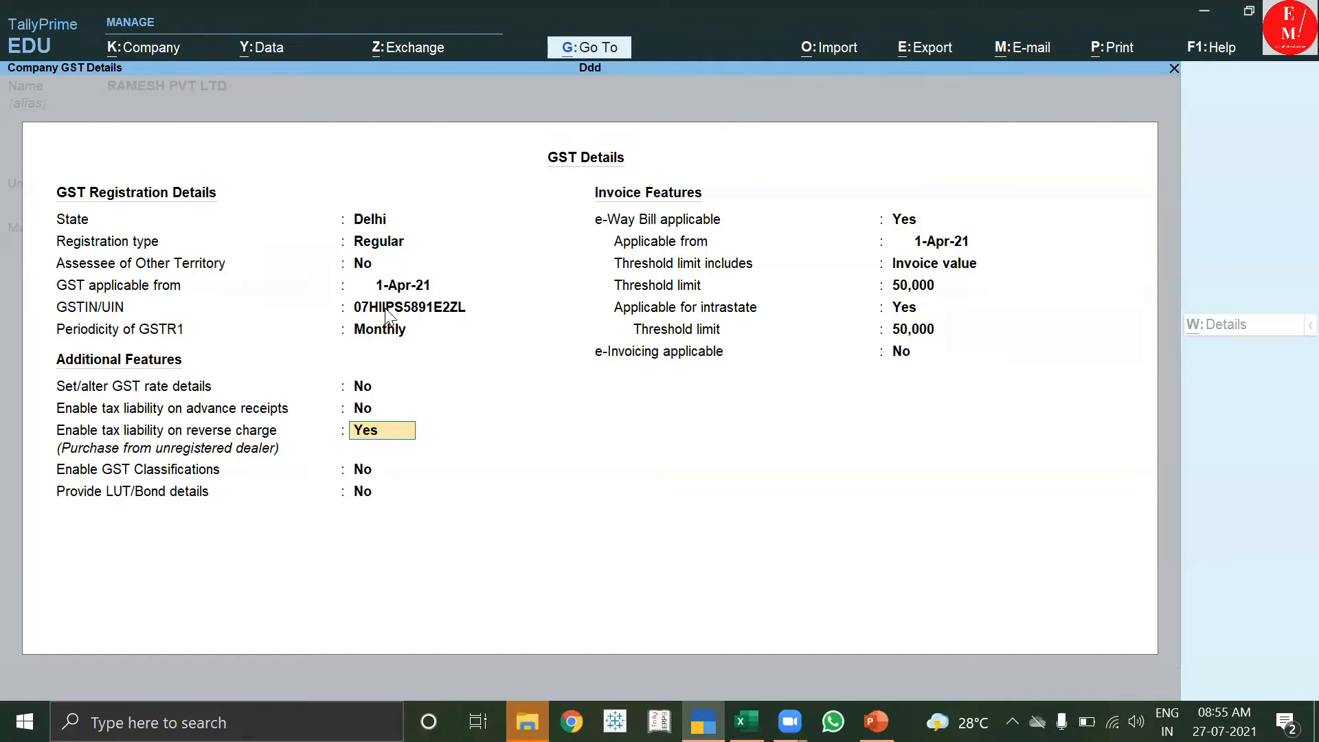
key(Return)
key(Return)
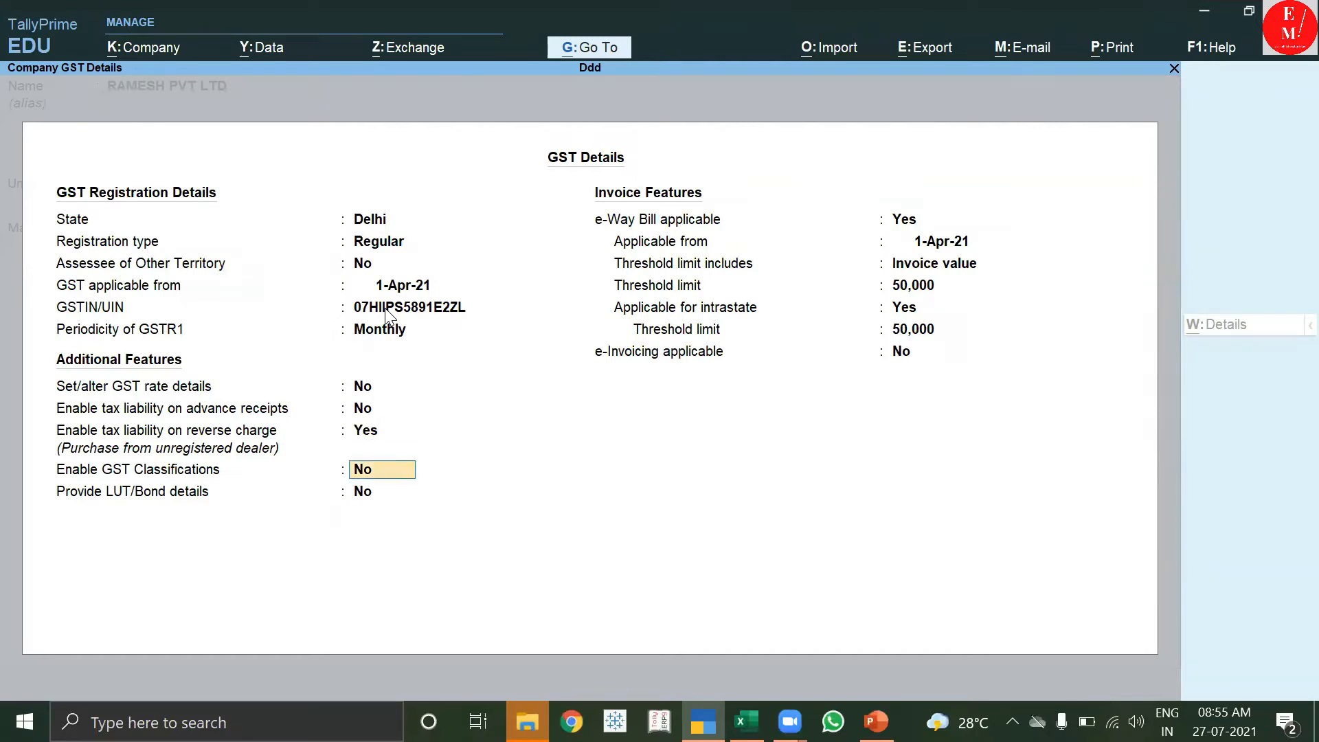
key(Return)
key(Return)
key(Return)
key(Return)
key(Return)
key(Return)
key(Return)
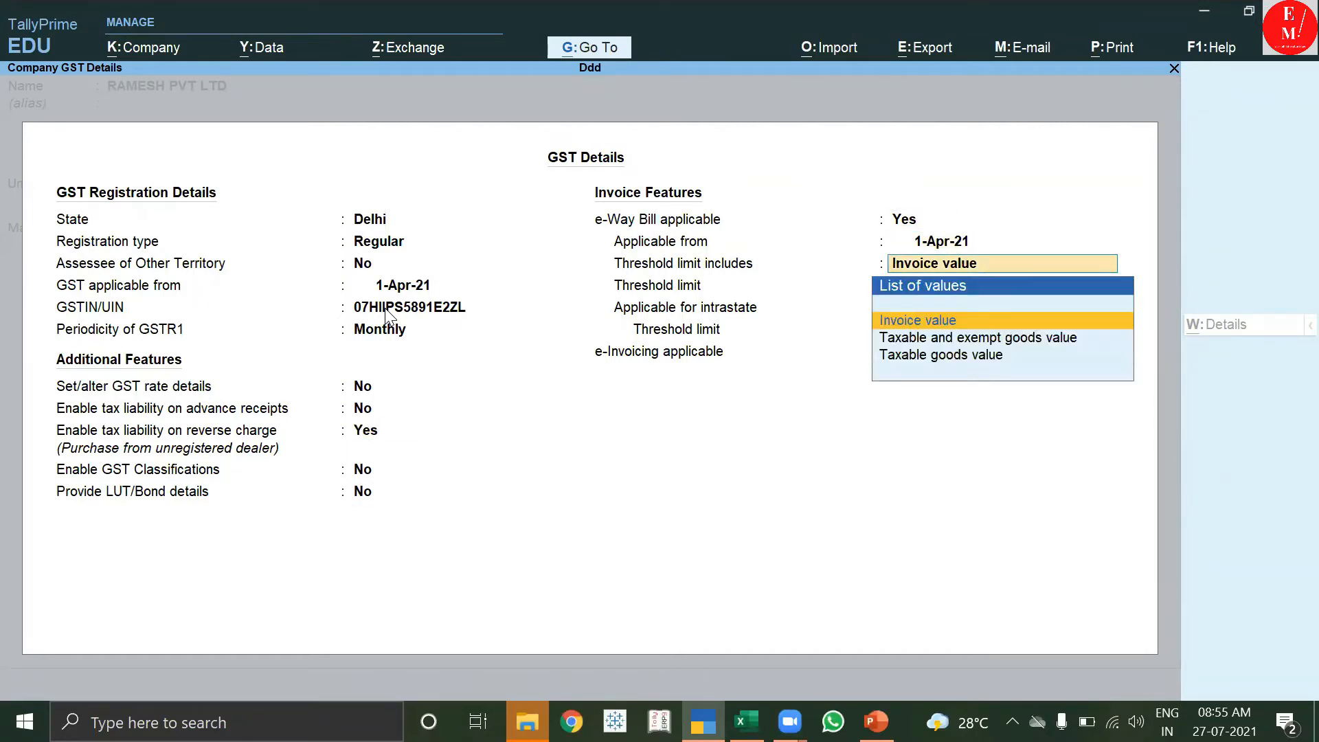
key(Return)
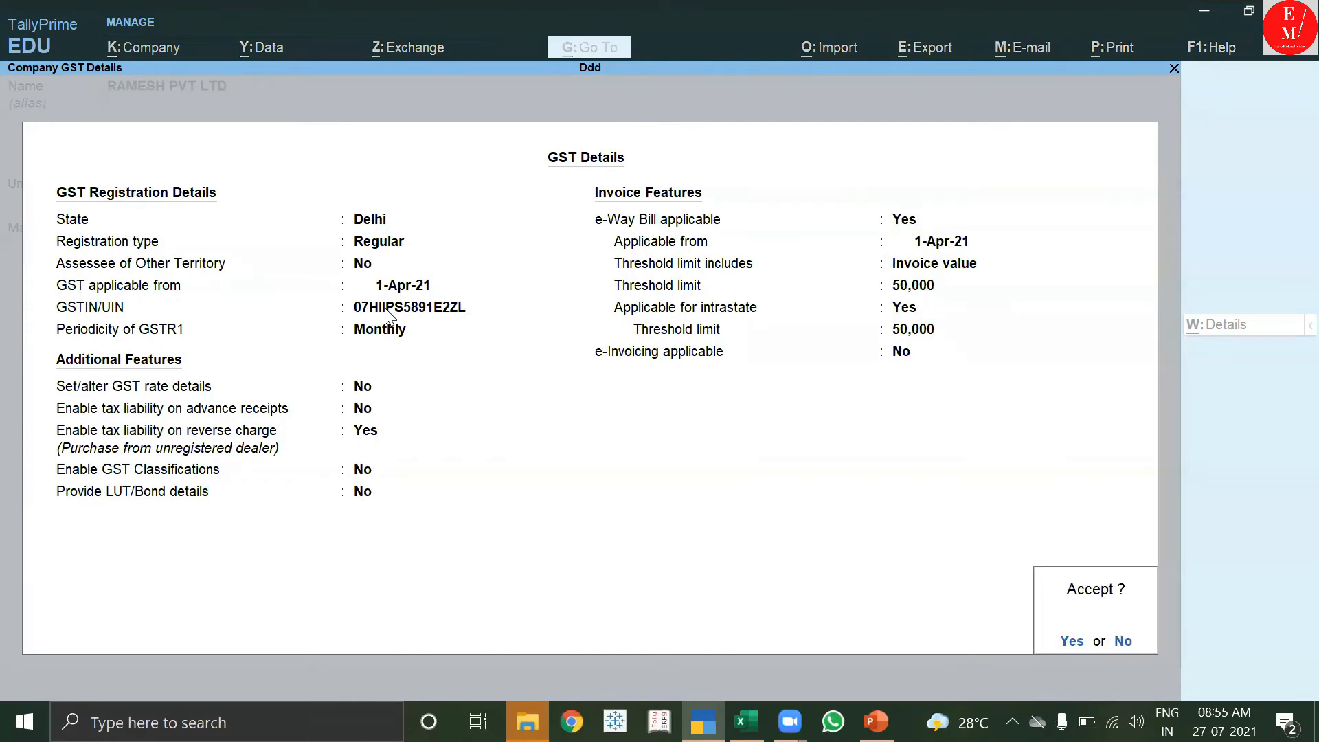
key(Return)
key(BackSpace)
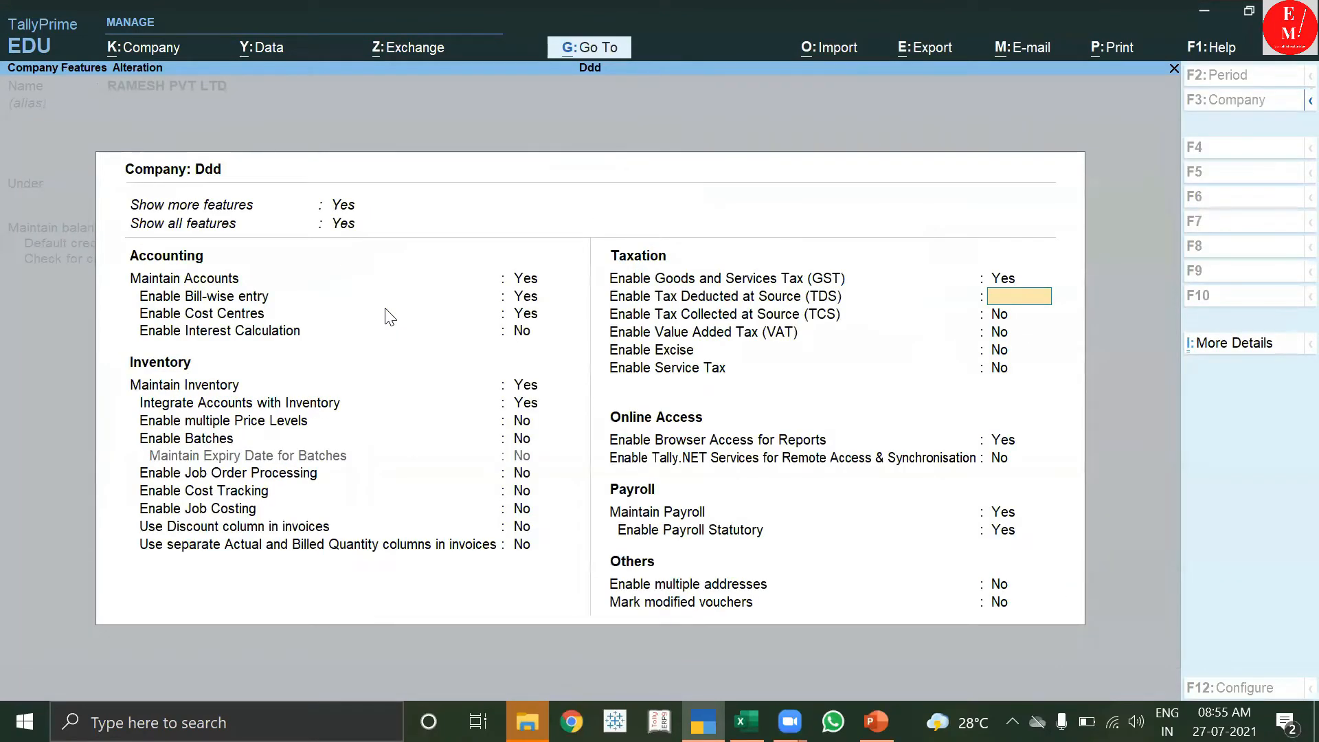
Save Company Features and set RAMESH PVT LTD's state to Delhi.
key(ctrl+a)
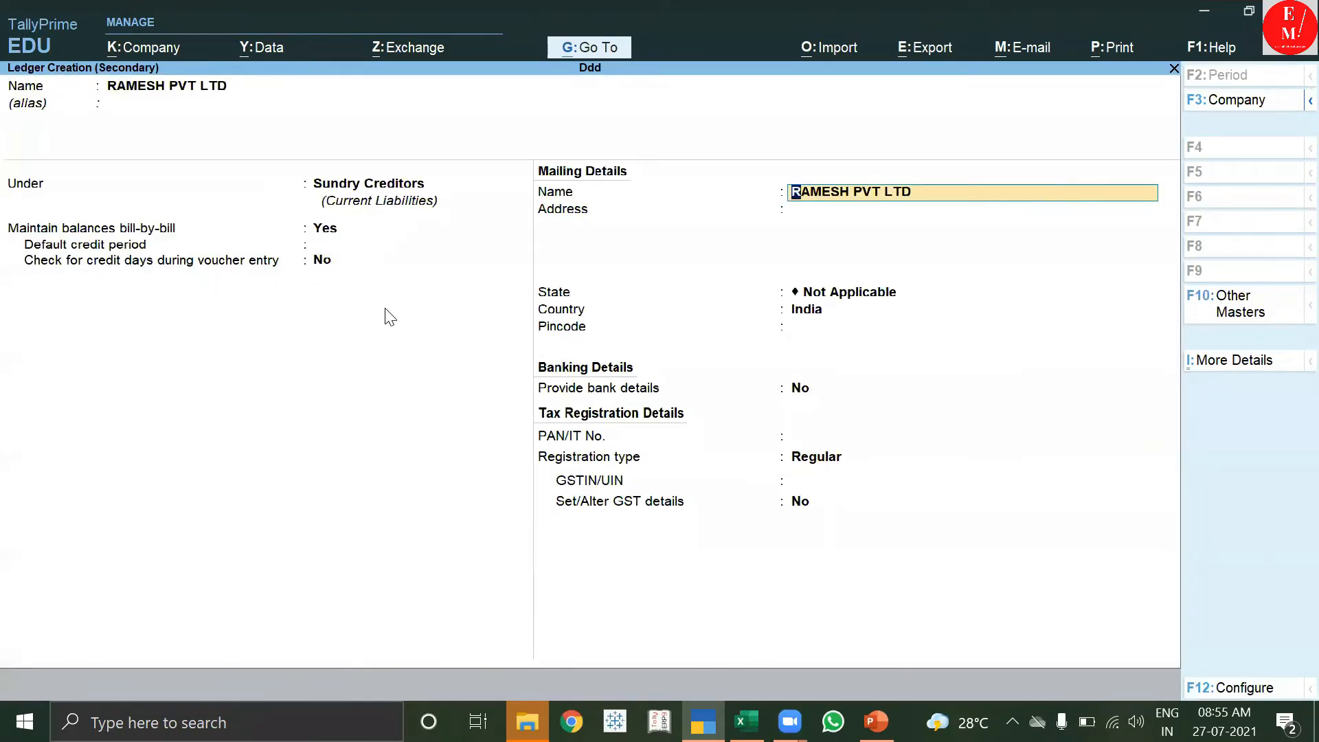
key(Return)
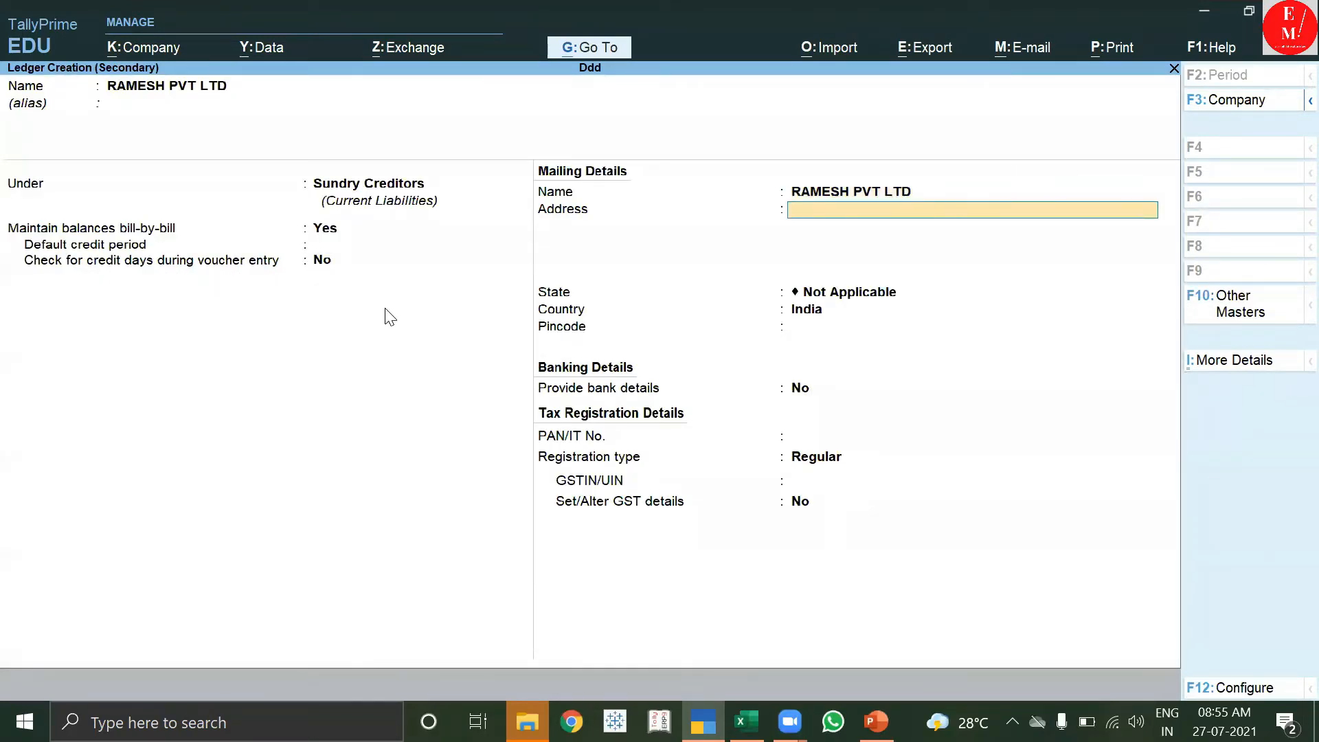
key(Return)
text(D)
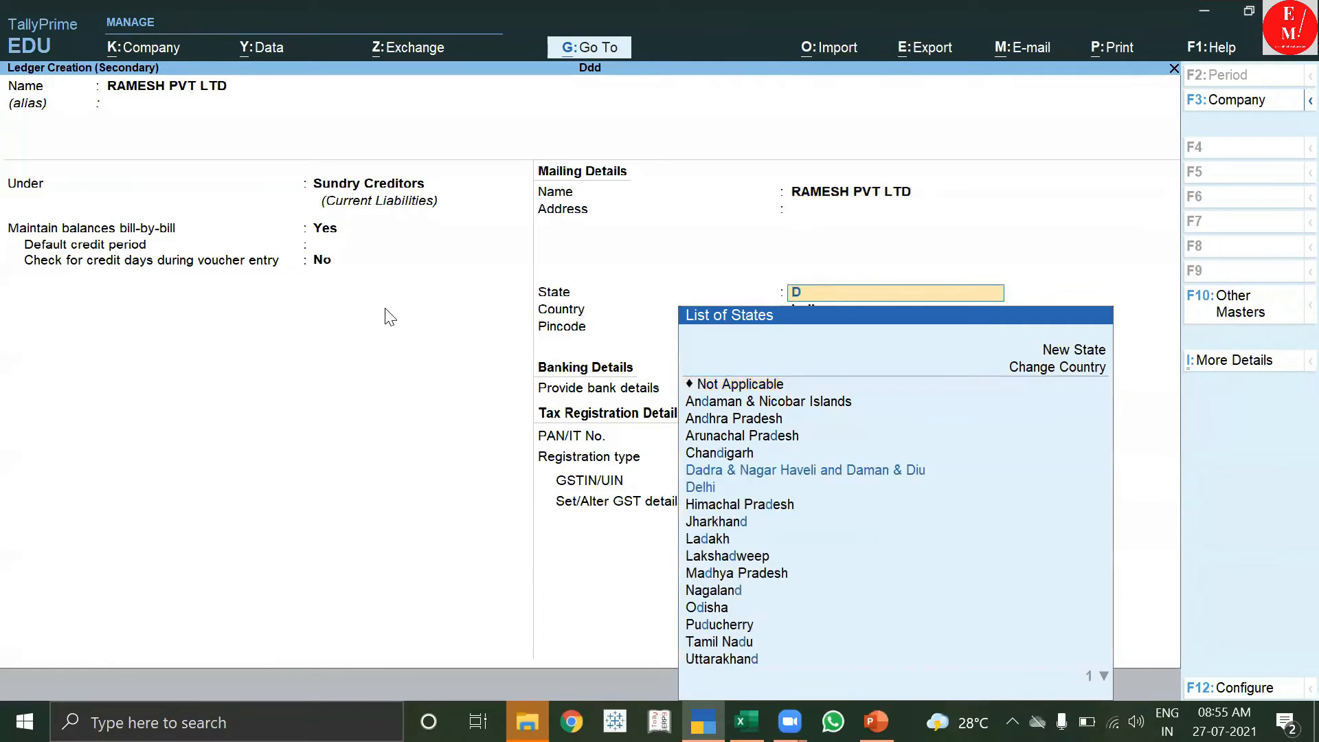
key(Down)
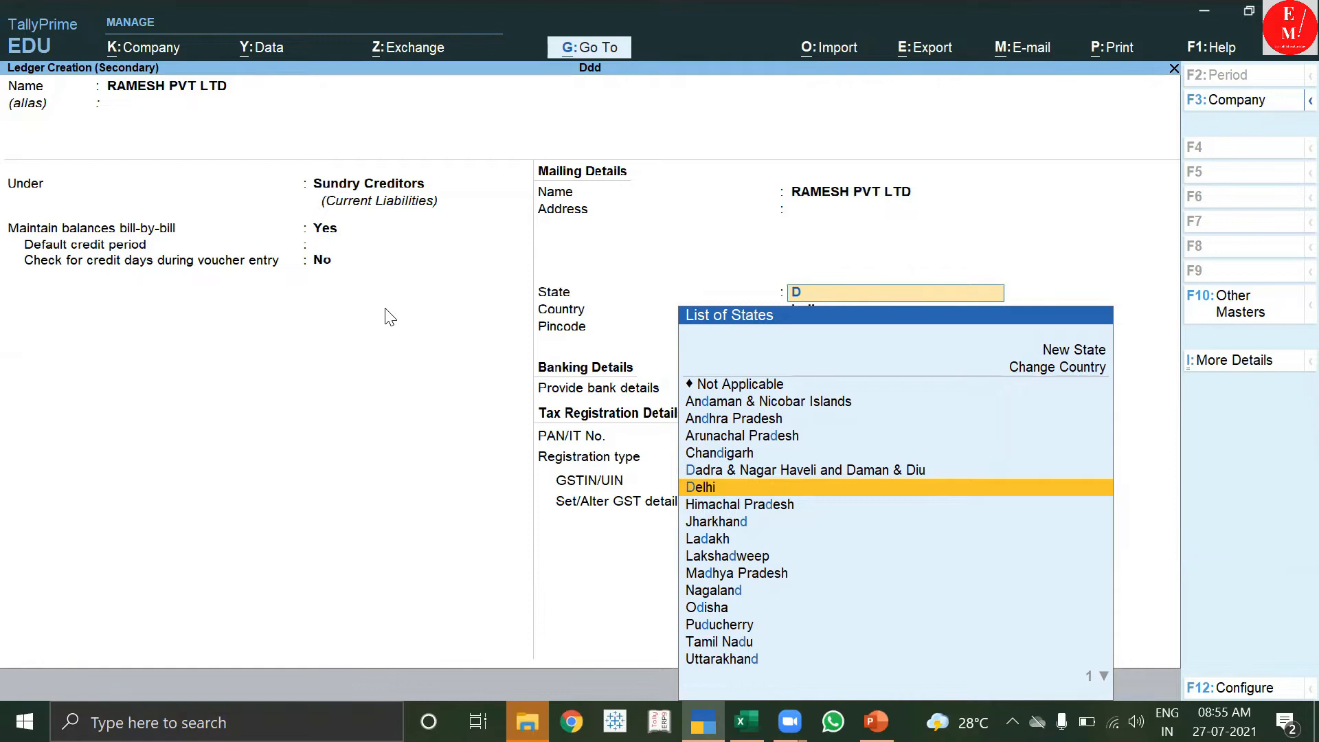
key(Return)
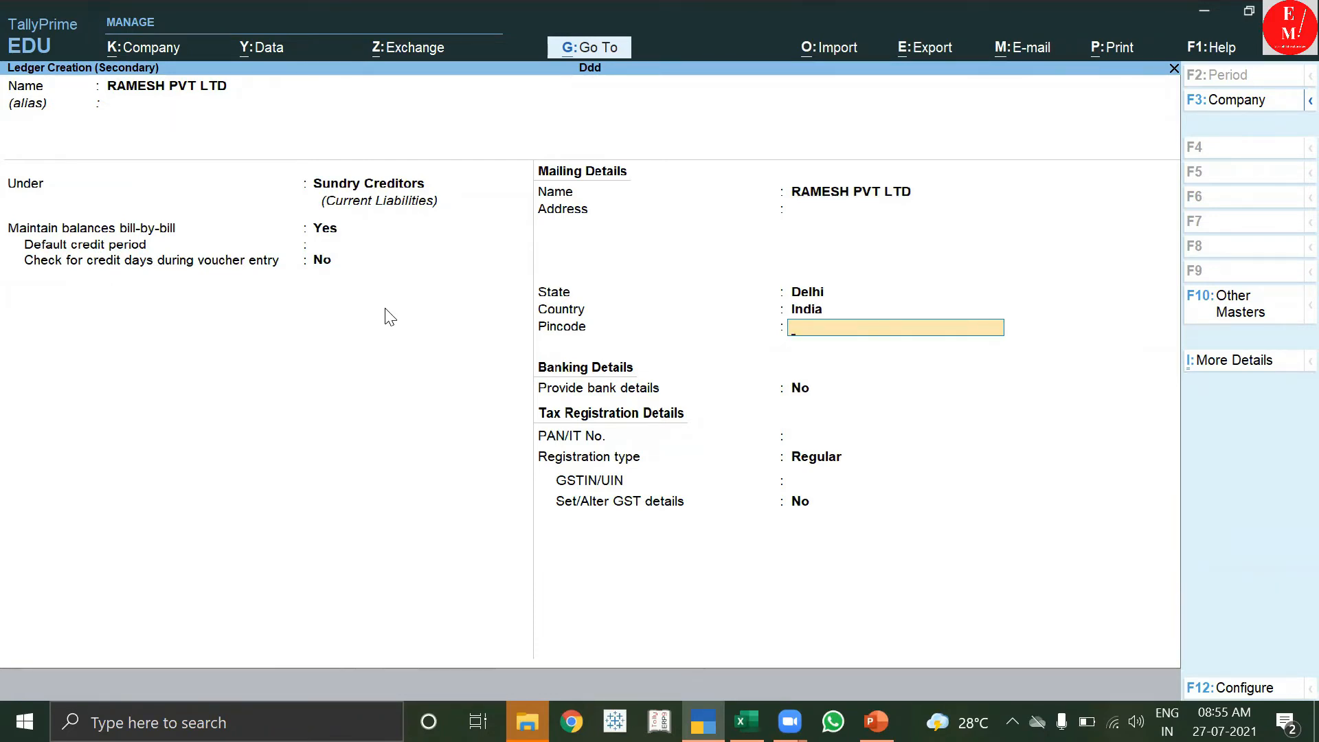
Fill in the supplier's GSTIN copied from PowerPoint and complete the ledger.
key(Return)
key(Return)
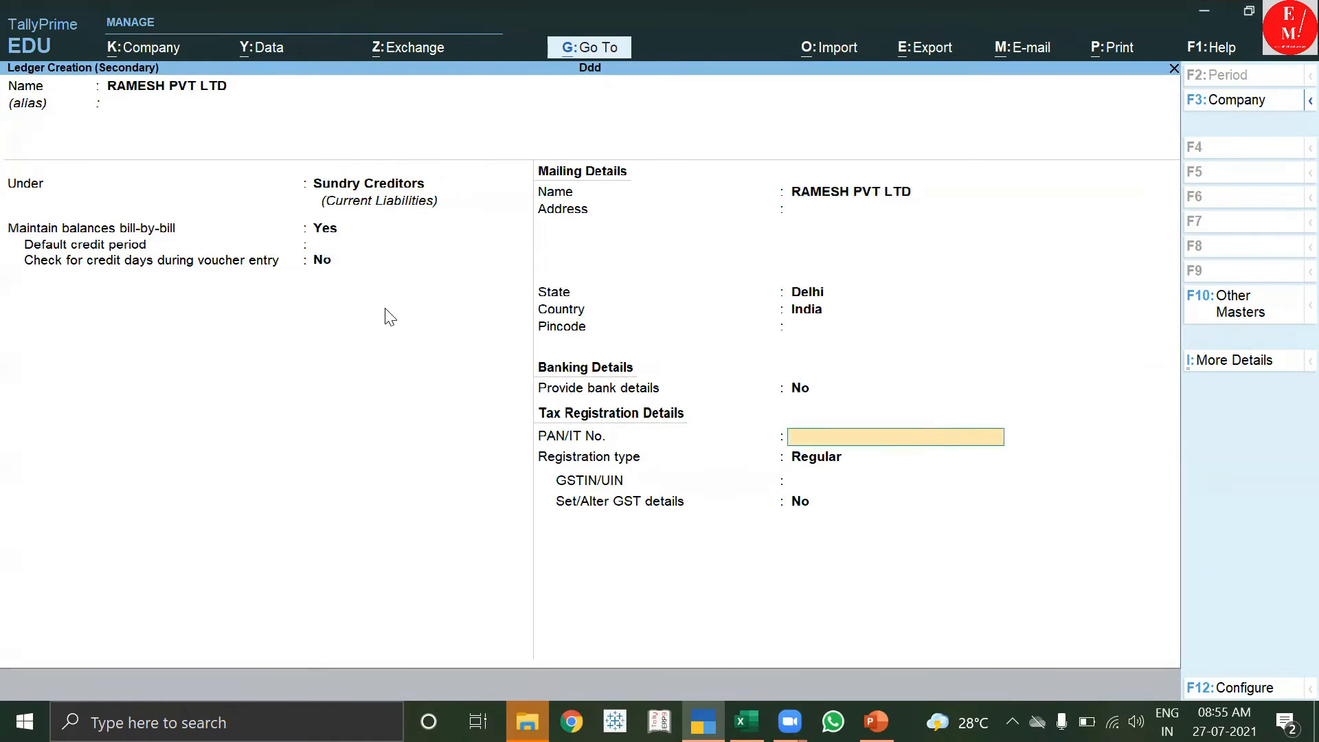
key(Return)
key(Return)
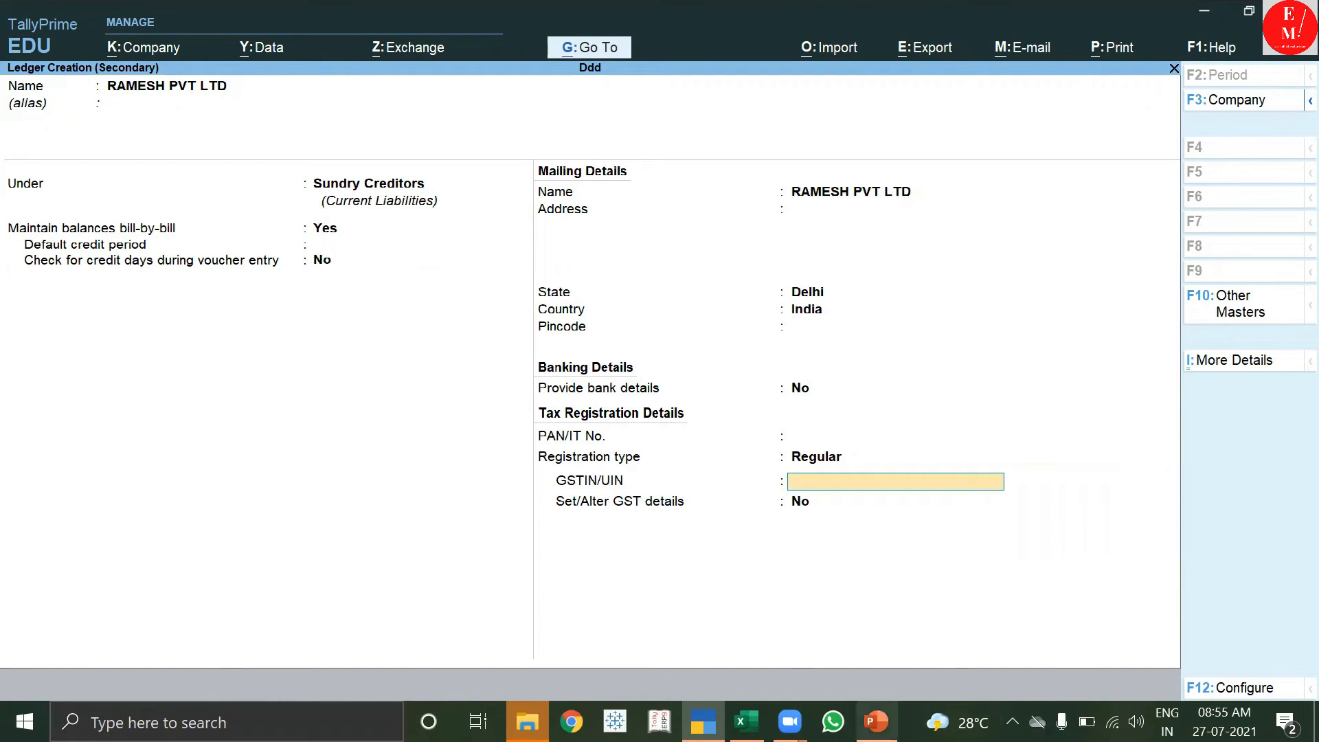
click(876, 722)
click(908, 419)
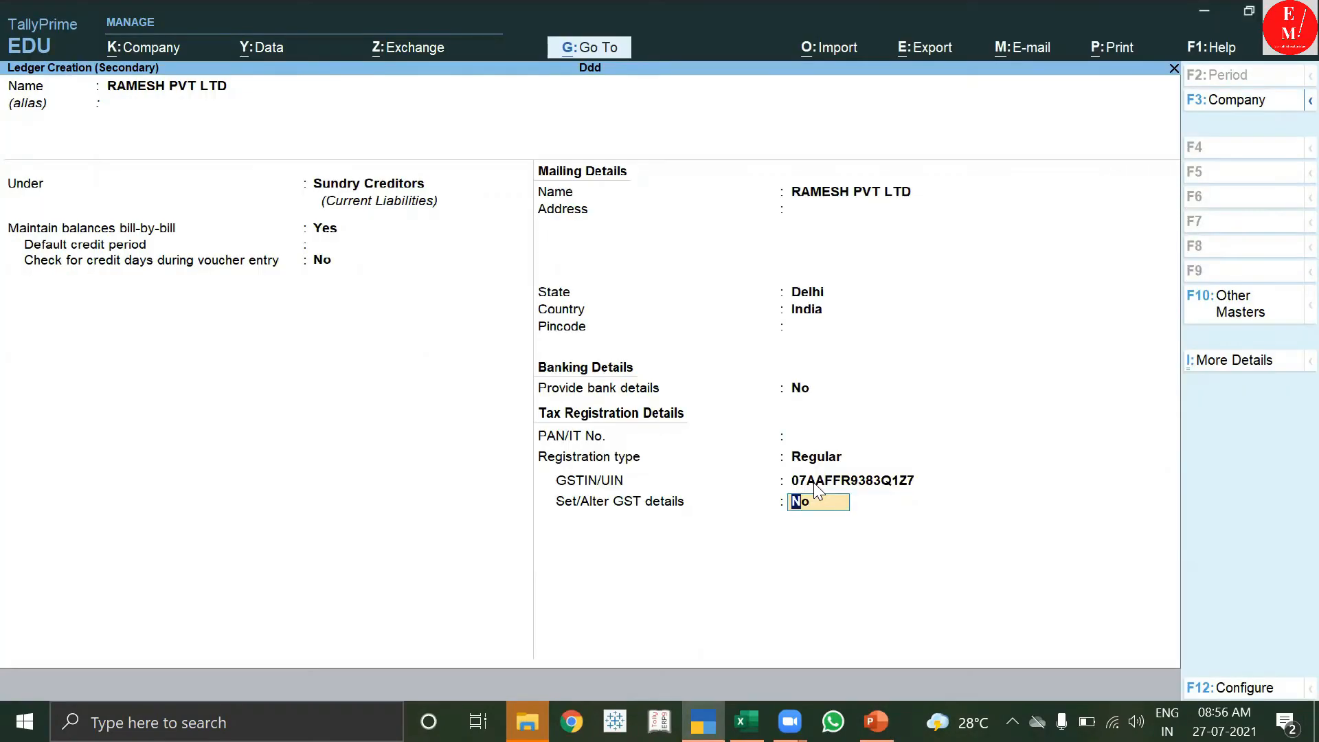
key(Return)
Save the supplier ledger, select RAMESH PVT LTD as Party A/c, and begin a new purchase ledger.
key(Return)
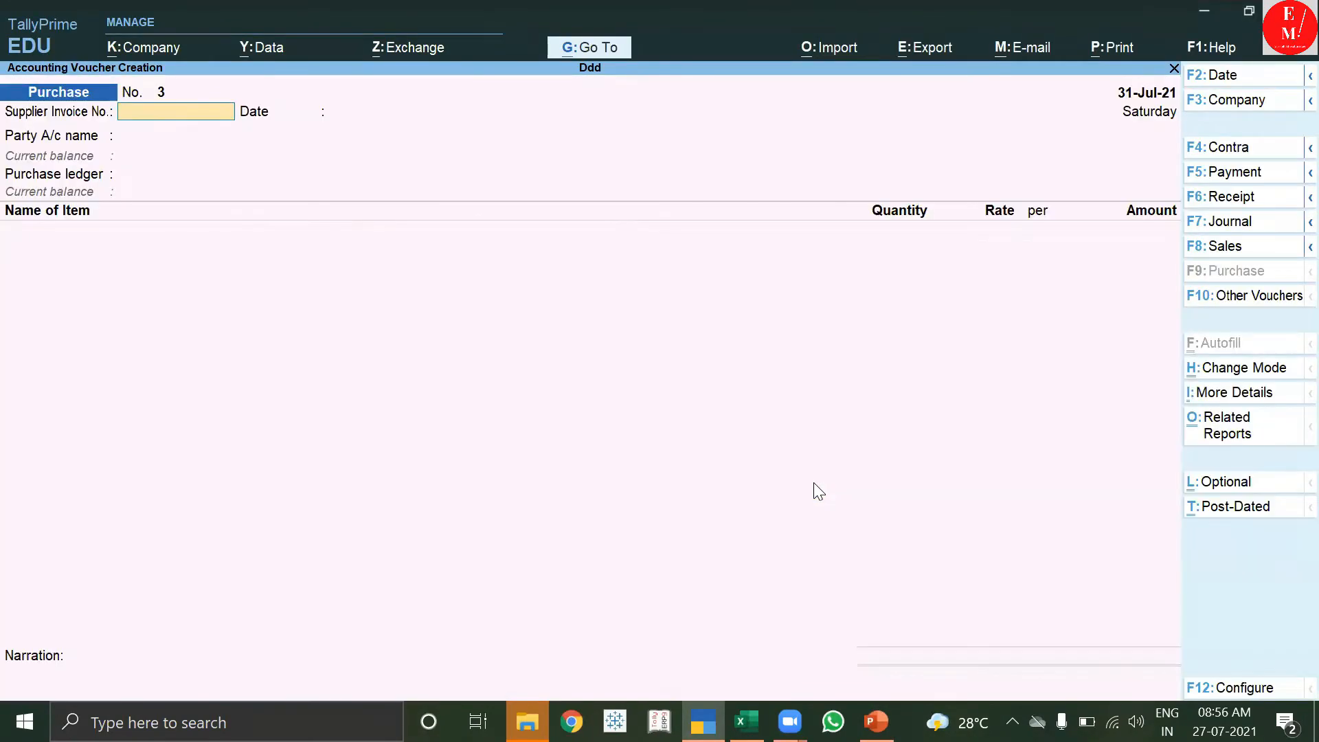
key(Return)
key(Down)
key(Down)
key(Down)
key(Down)
key(Down)
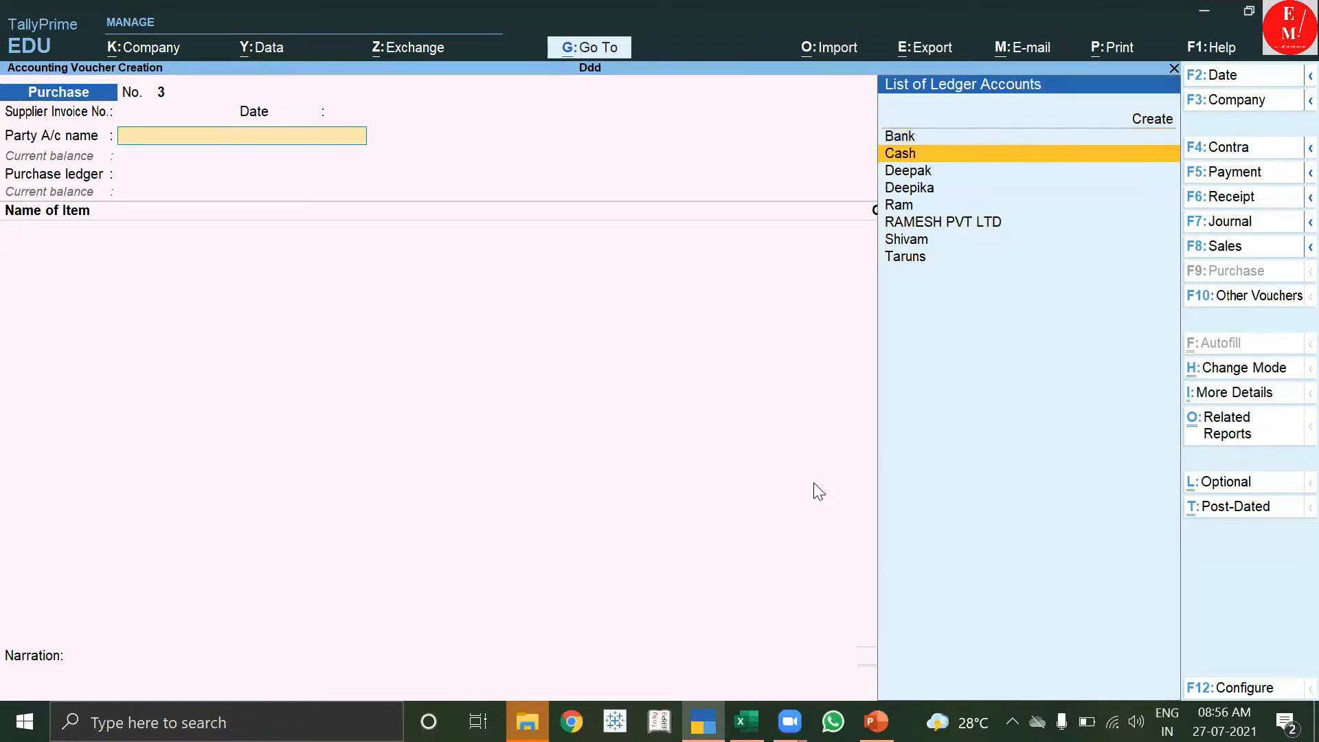
key(Return)
key(Return)
key(Return)
key(Return)
key(Return)
key(Return)
key(Return)
key(Return)
key(Return)
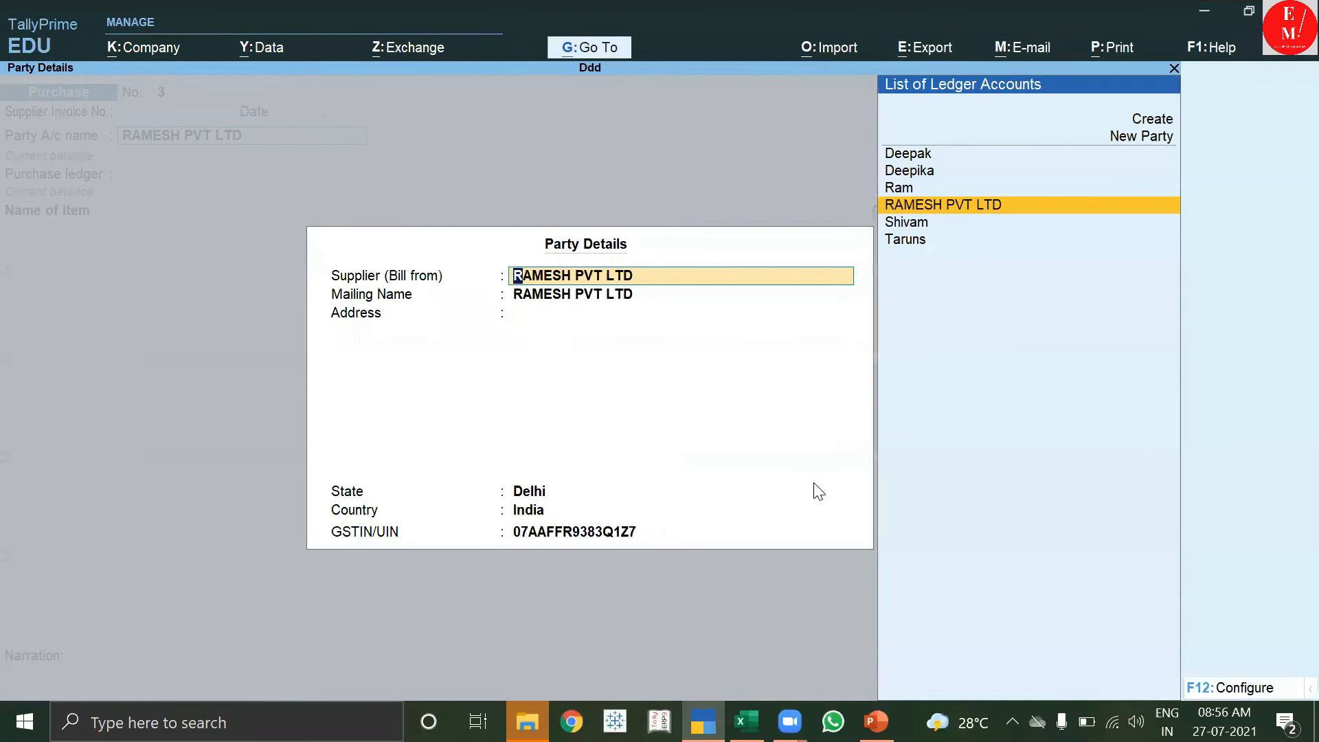
key(Return)
key(Return)
key(Return)
key(Return)
key(Return)
key(Return)
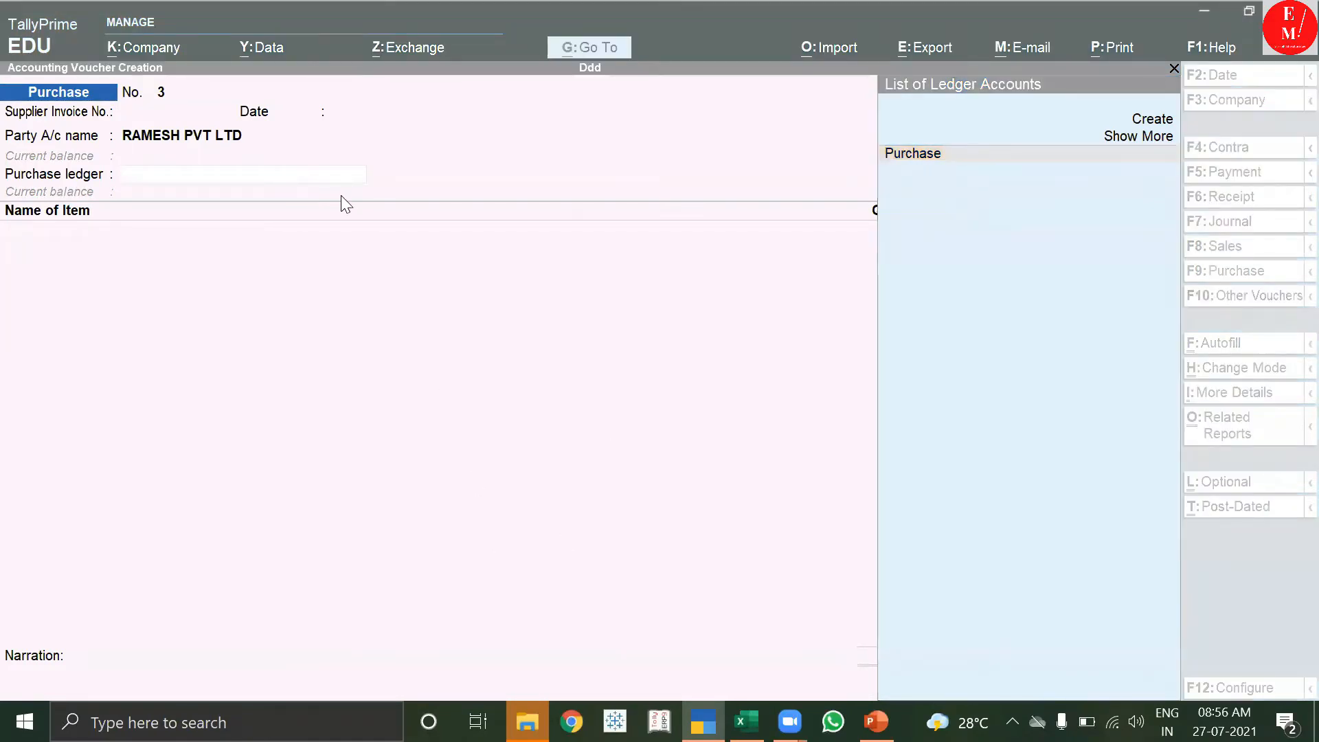
key(g)
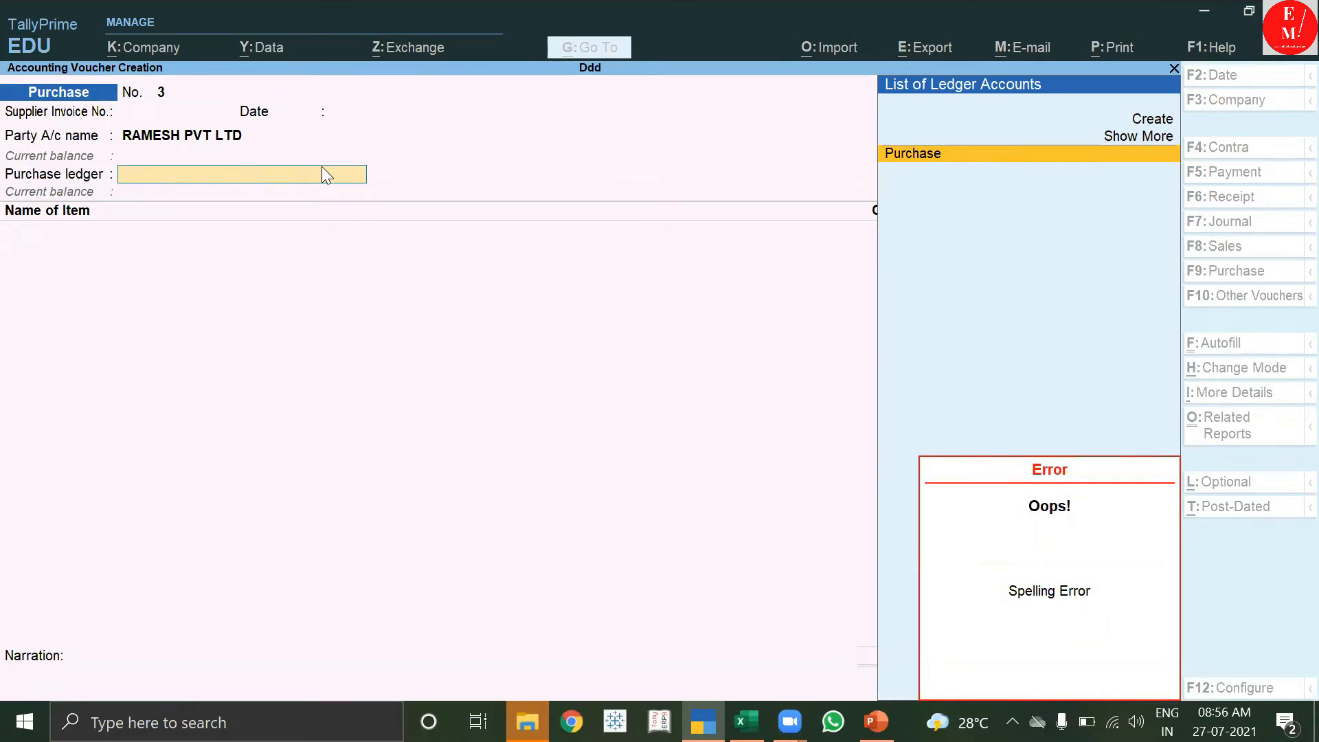
key(alt+c)
Create the PURCHASES ledger under Purchase Accounts, GST Applicable, with Goods as the supply type.
text(P)
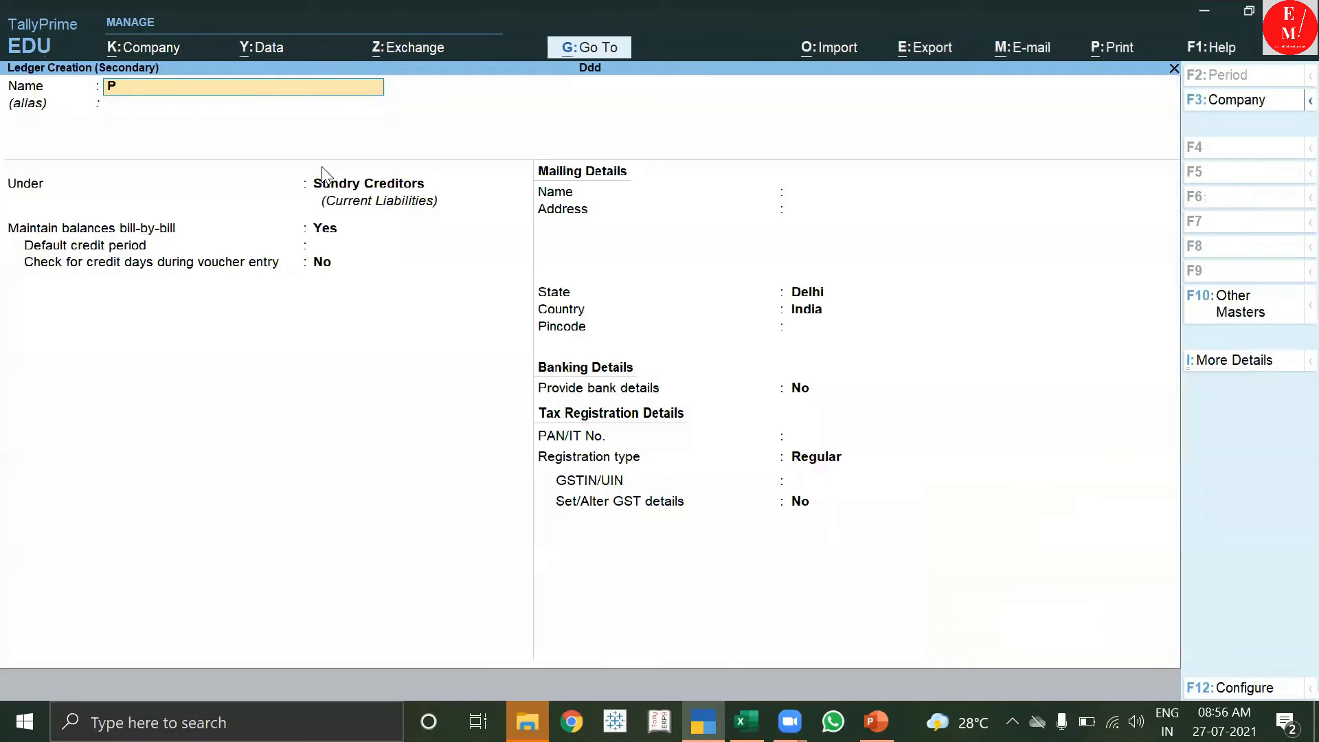
text(URCHASES)
key(Return)
key(Return)
text(P)
key(Down)
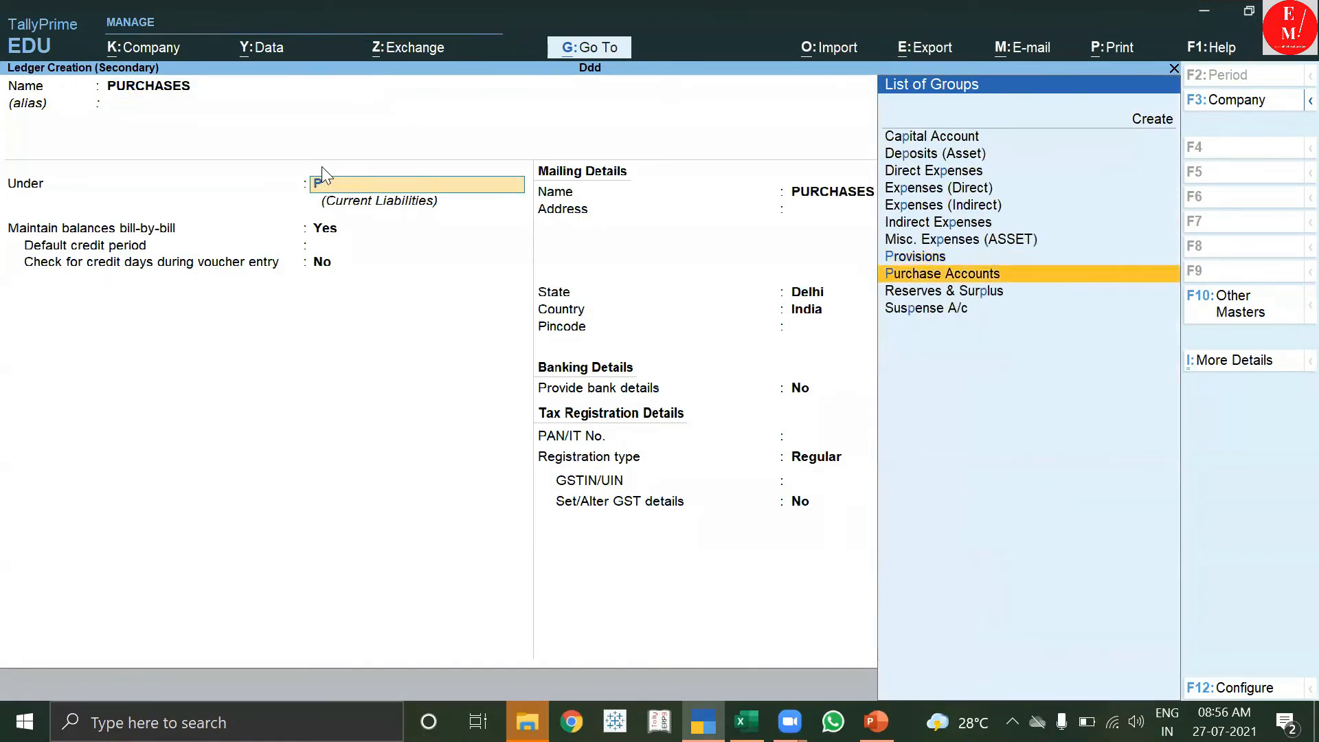
key(Return)
key(Return)
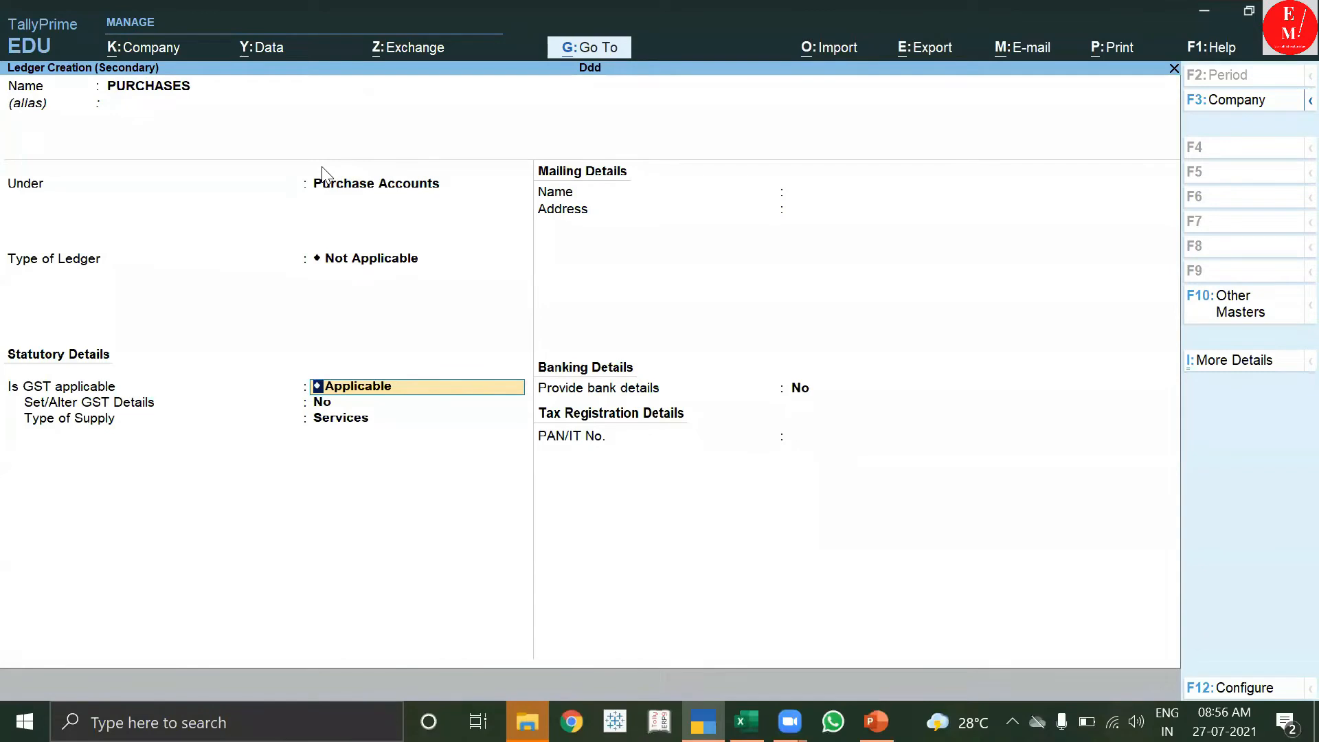
key(Return)
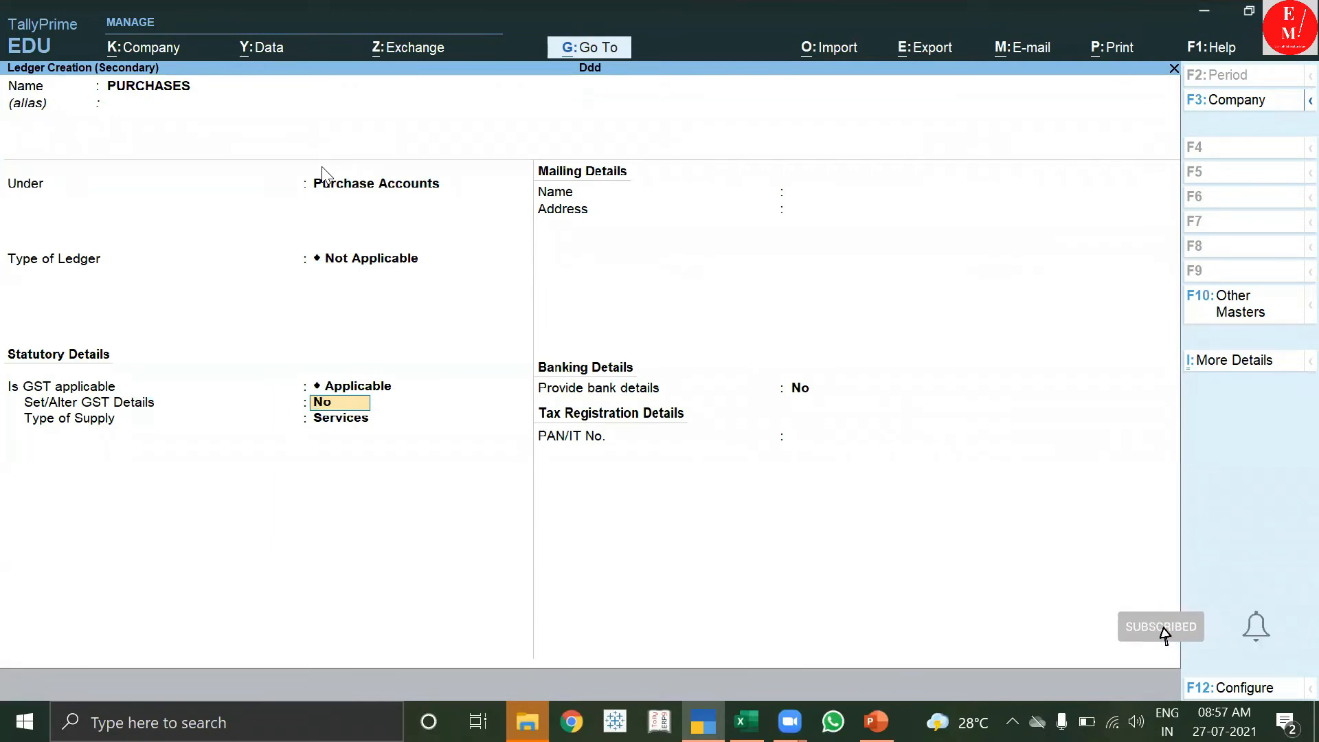
key(Return)
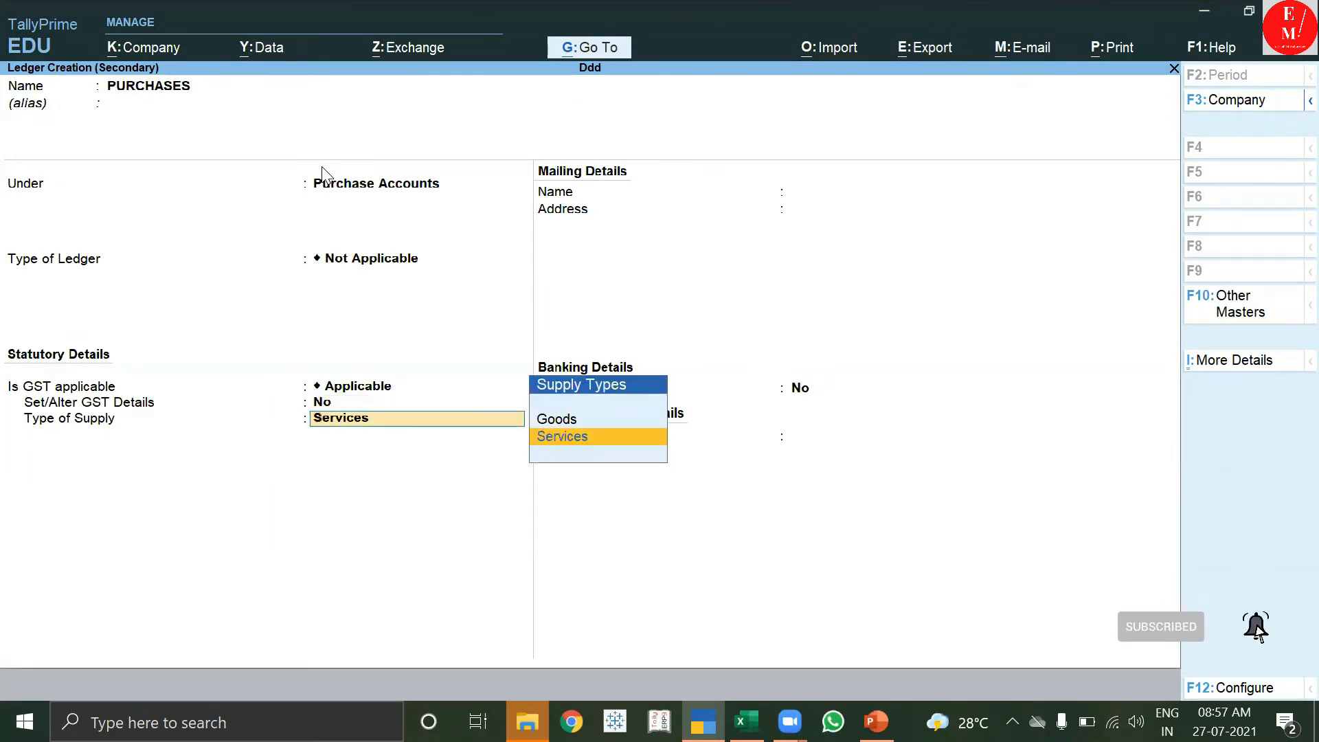
key(Up)
key(Return)
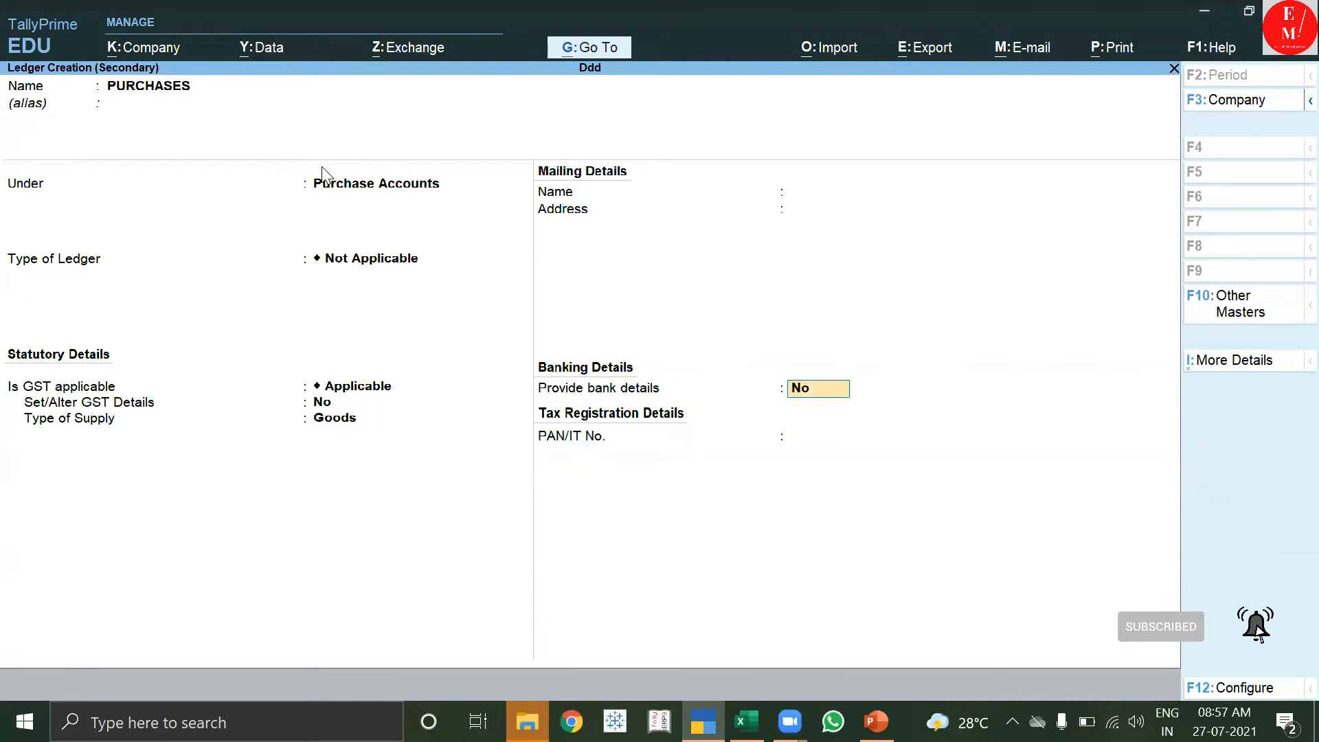
key(Return)
key(Return)
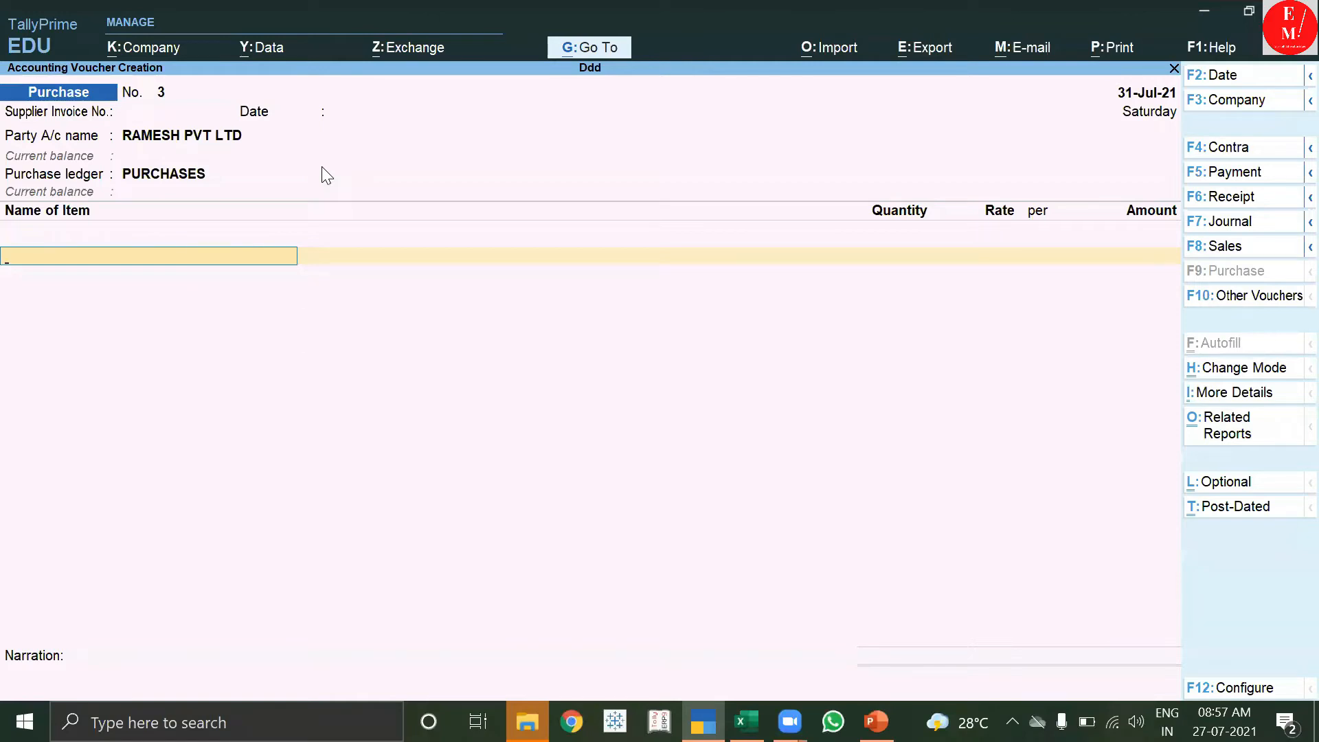
Create a new stock item named MONITORS under Primary and turn on its GST details.
key(alt+c)
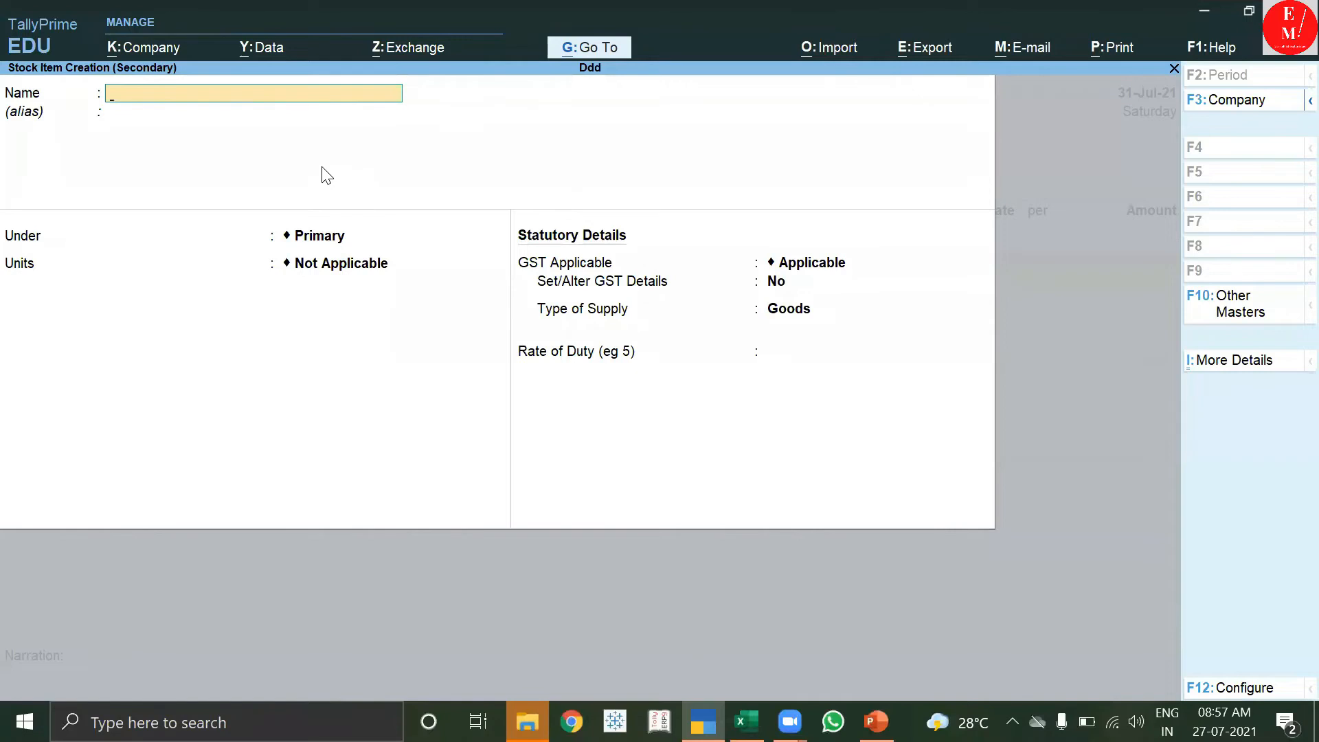
text(MONITORS)
key(Return)
key(Return)
key(Return)
key(Down)
key(Down)
key(Down)
key(Down)
key(Down)
key(Down)
key(Down)
key(Down)
key(Down)
key(Return)
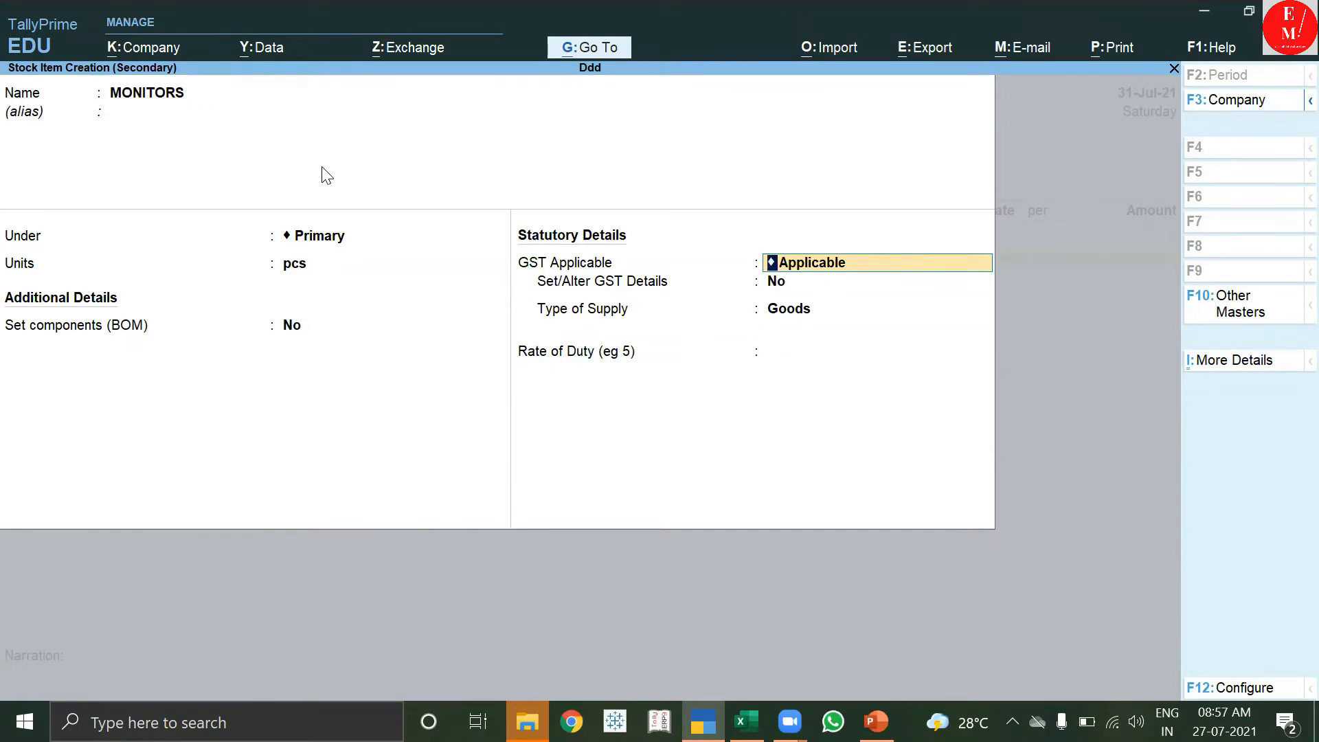
key(Return)
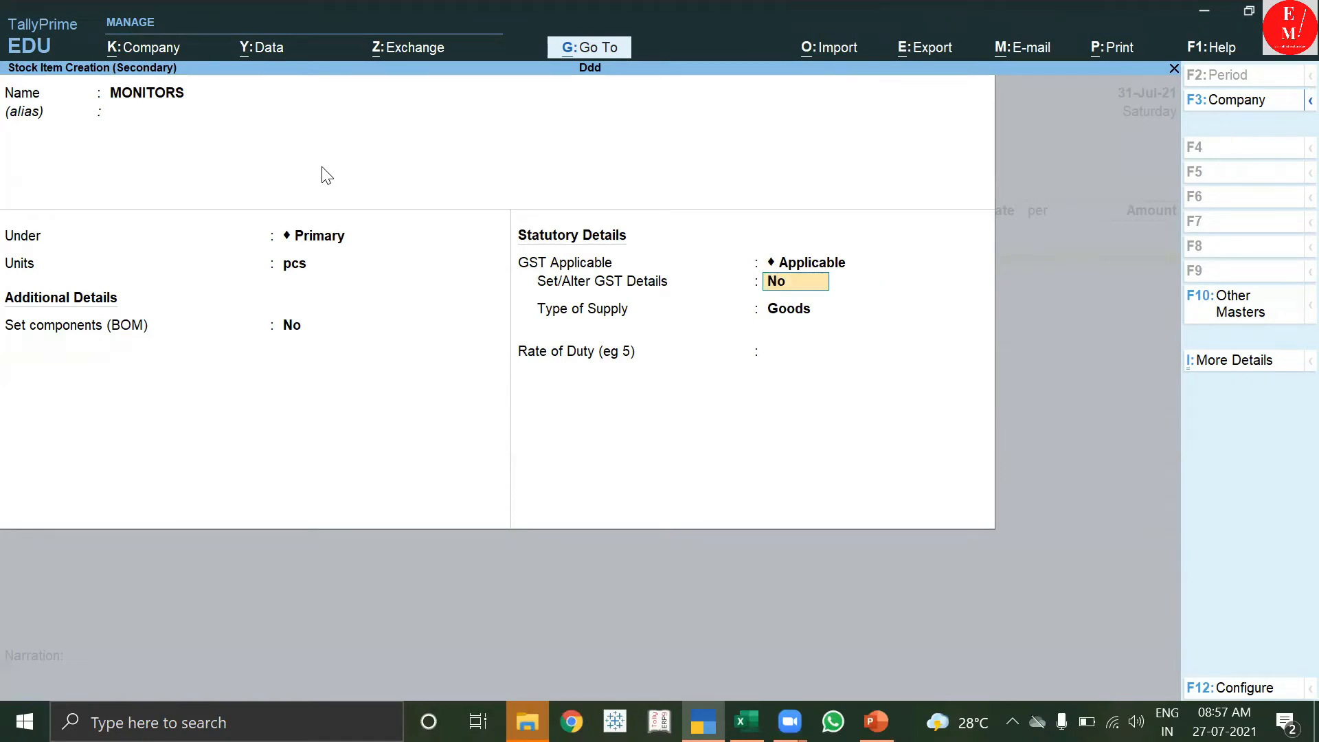
text(Y)
key(Return)
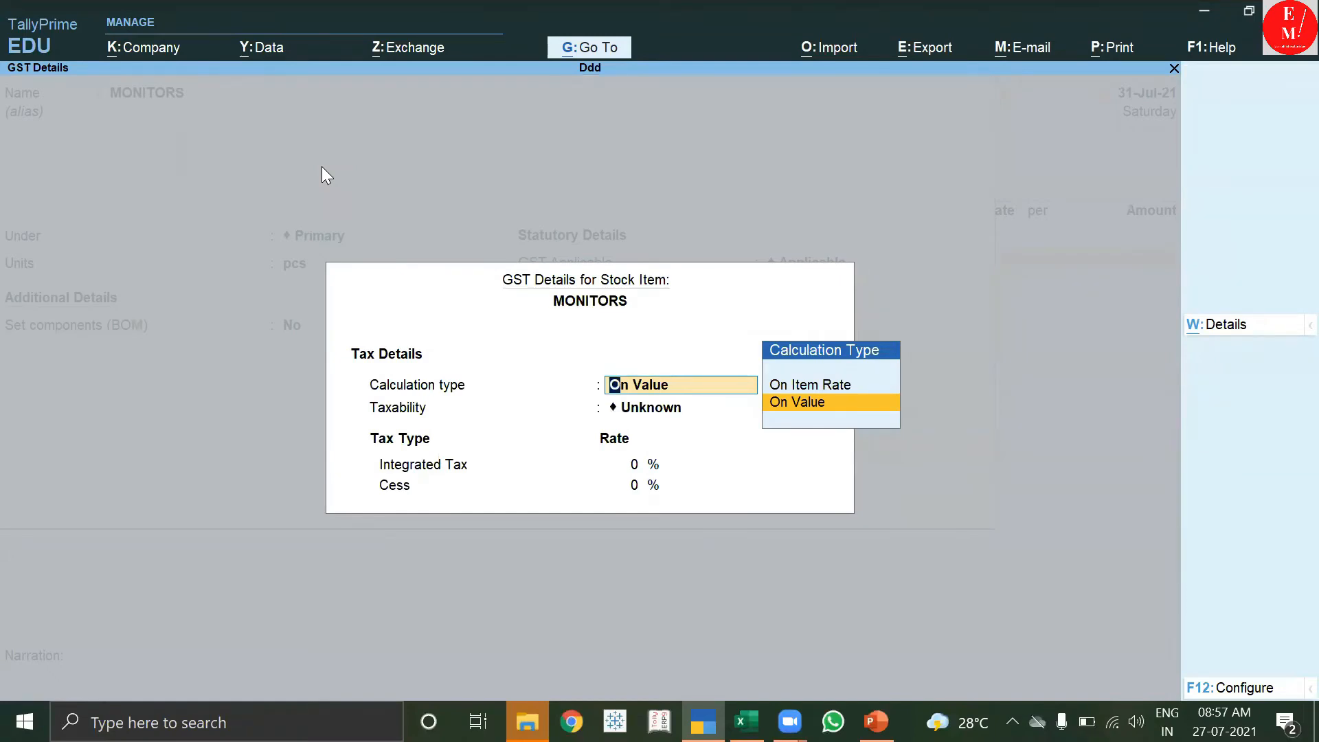
Enable HSN/SAC details for the item in the F12 GST configuration.
key(F12)
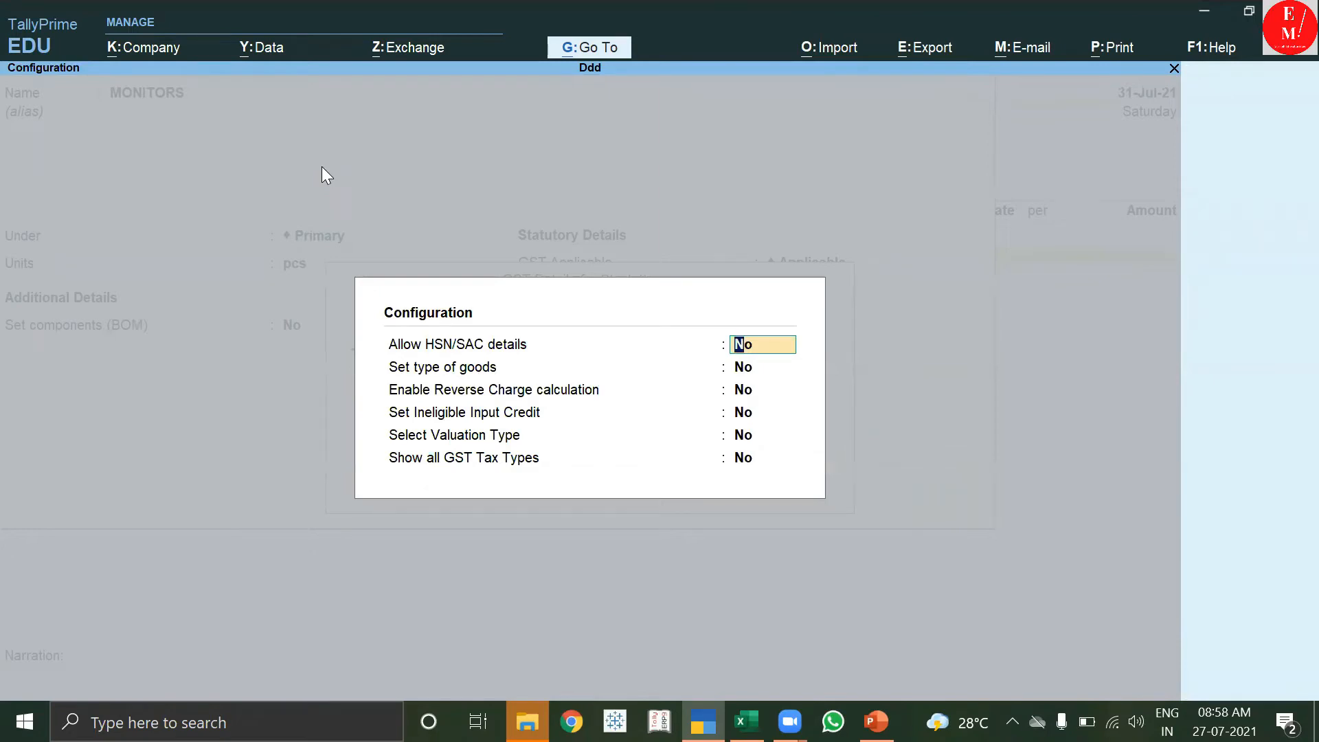
text(y)
key(Return)
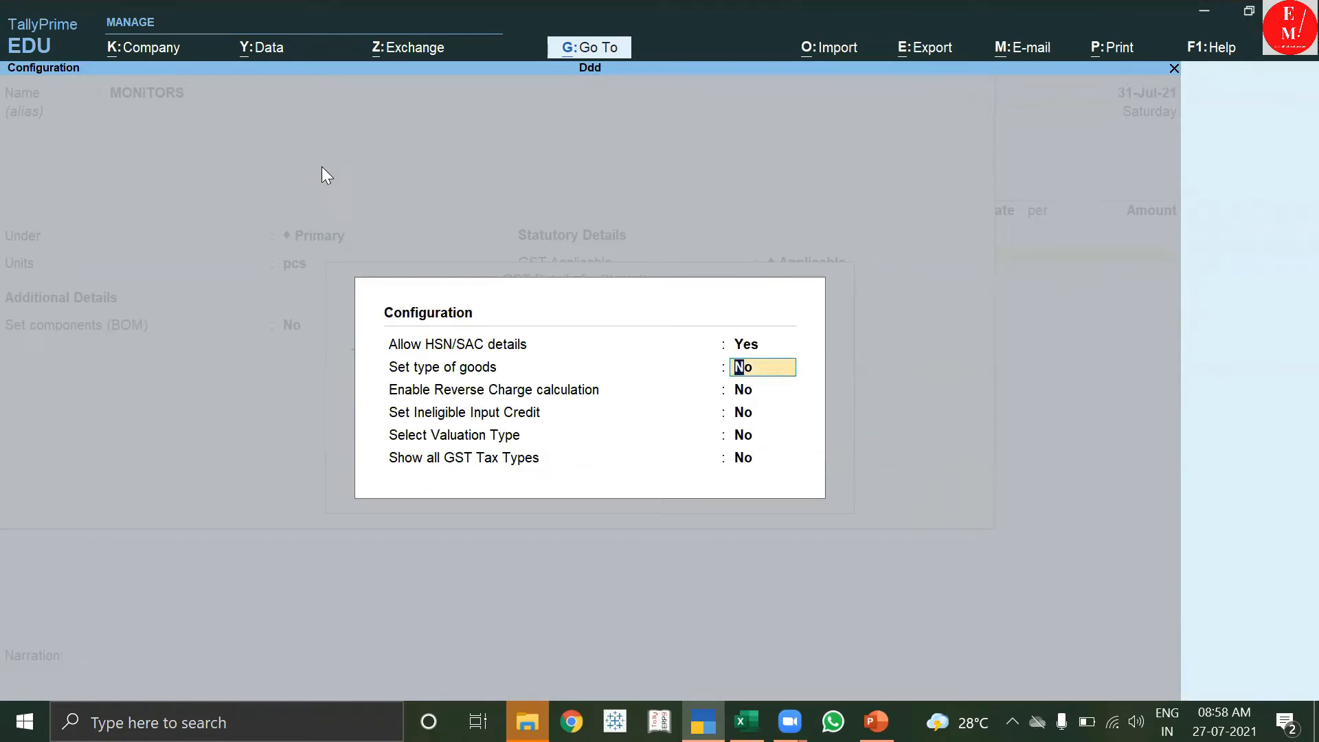
key(Return)
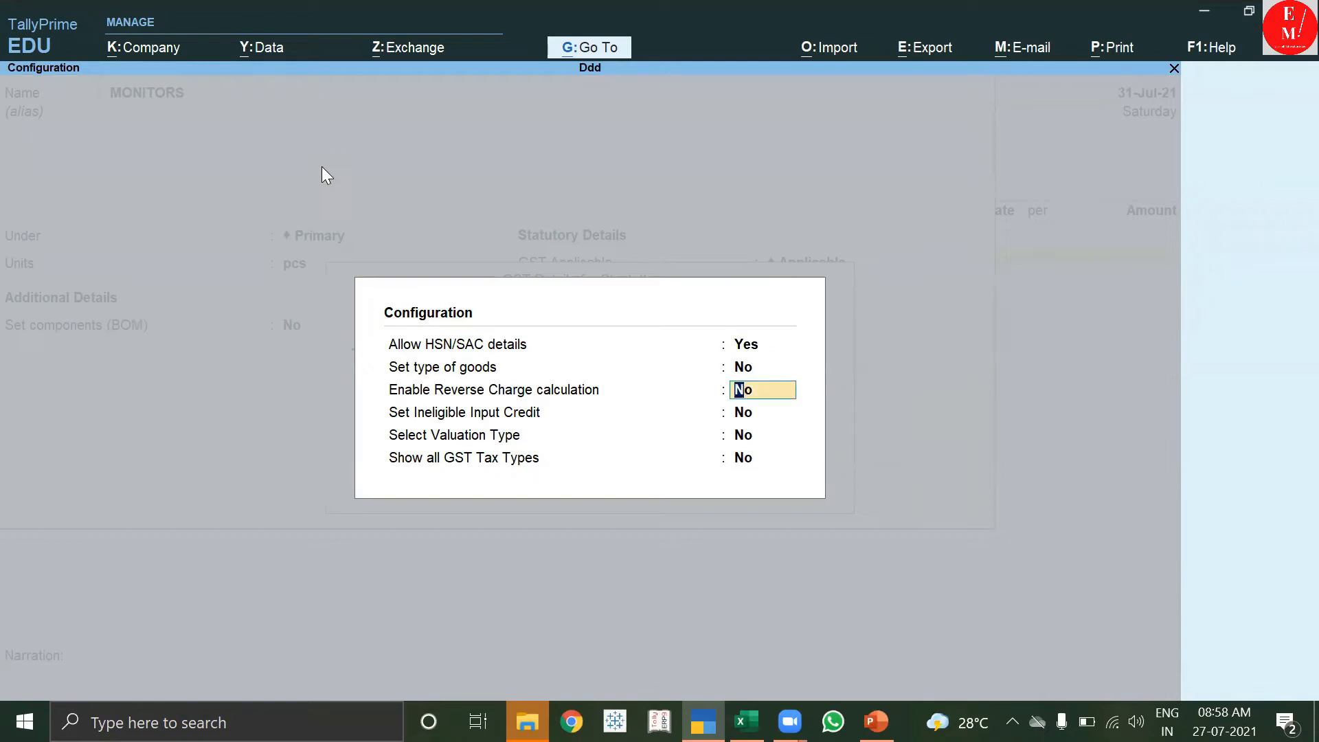
key(Return)
key(Return)
key(Return)
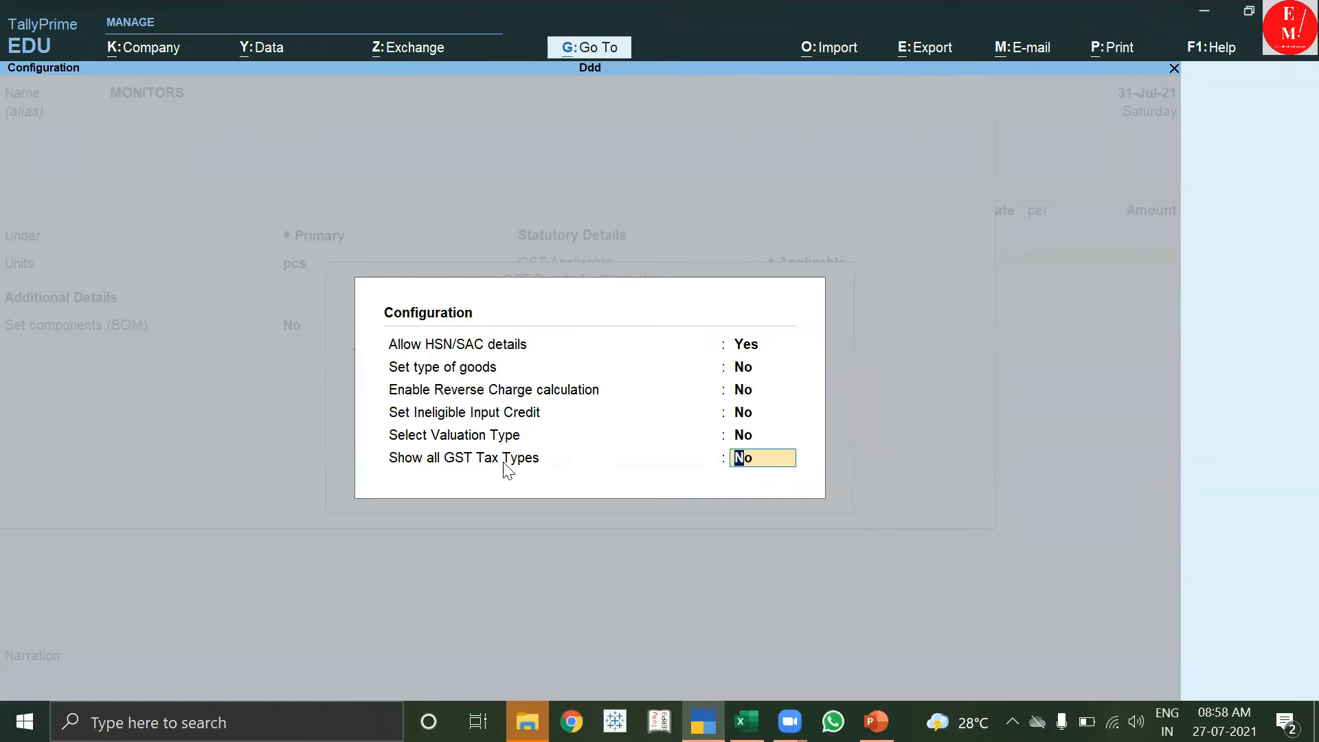
text(Y)
key(Return)
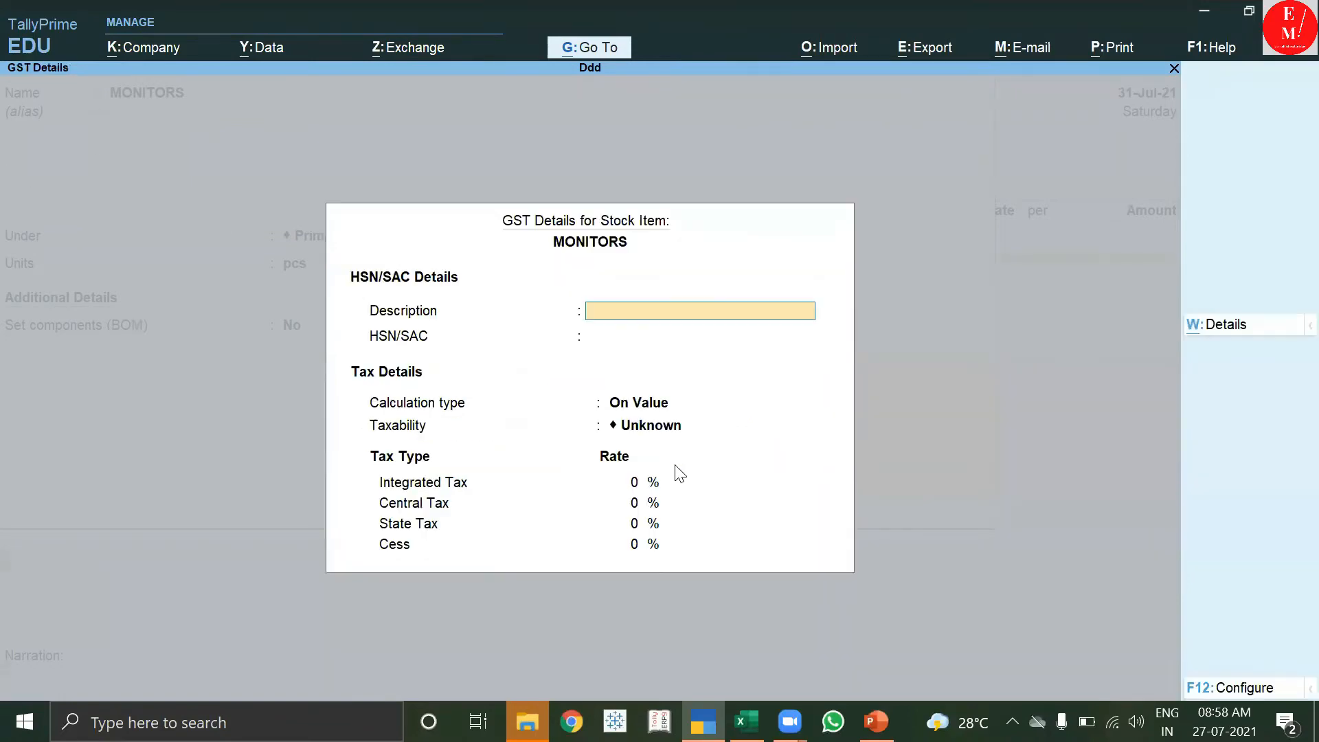
Enter description MONITOR, HSN/SAC 2345, and On Value as the calculation type.
text(MONITOR)
key(Return)
text(2345)
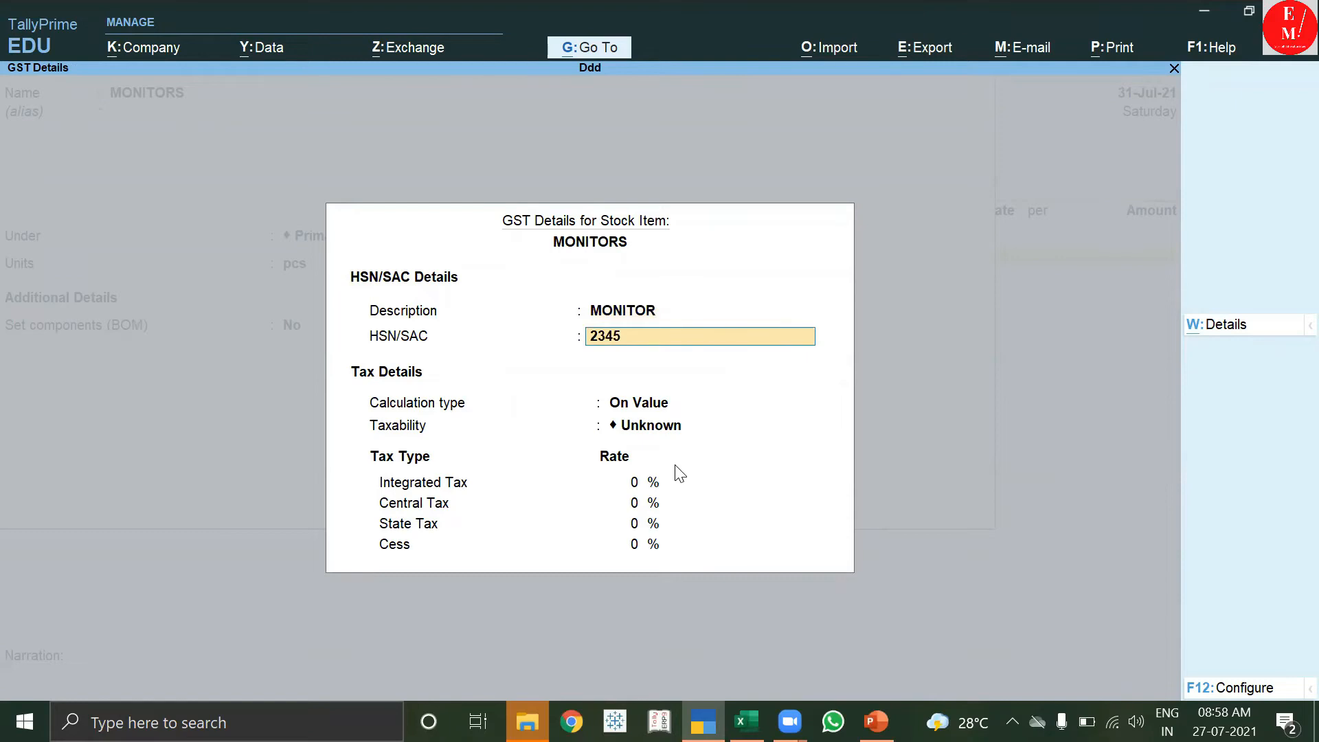
key(Return)
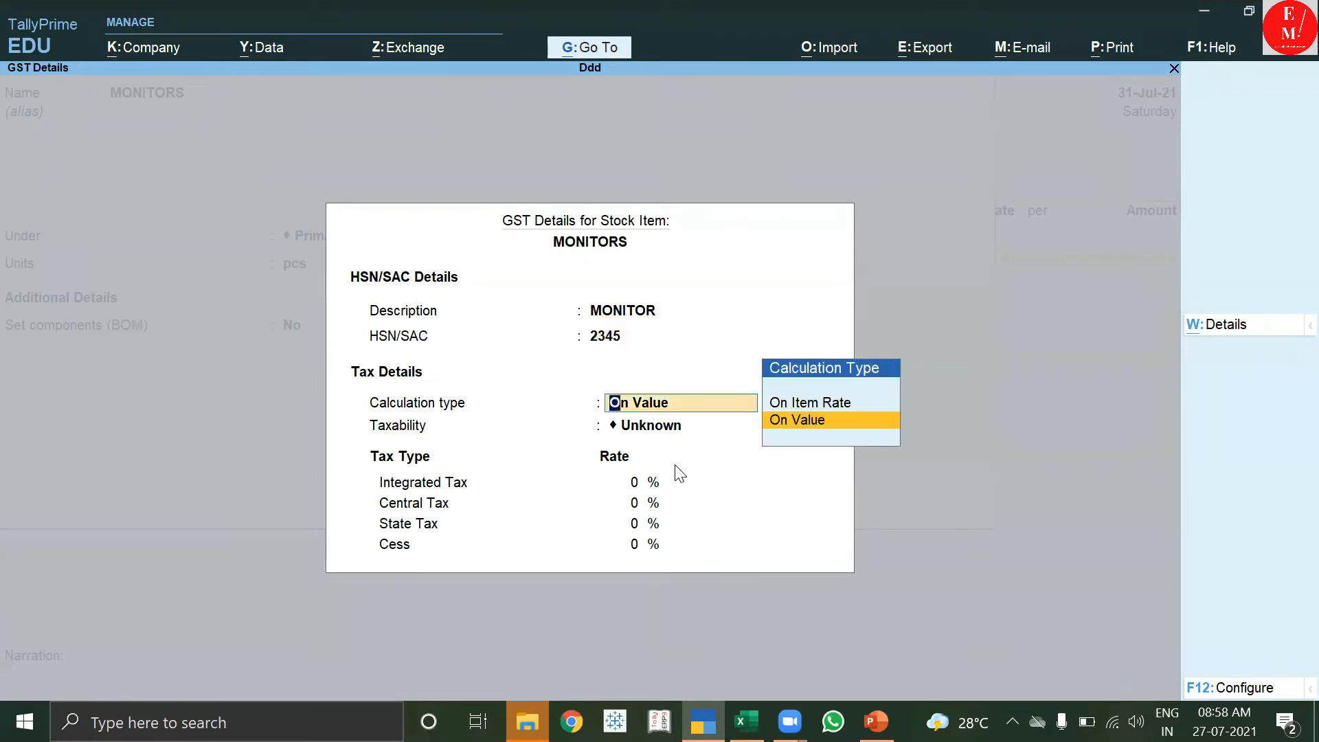
key(Up)
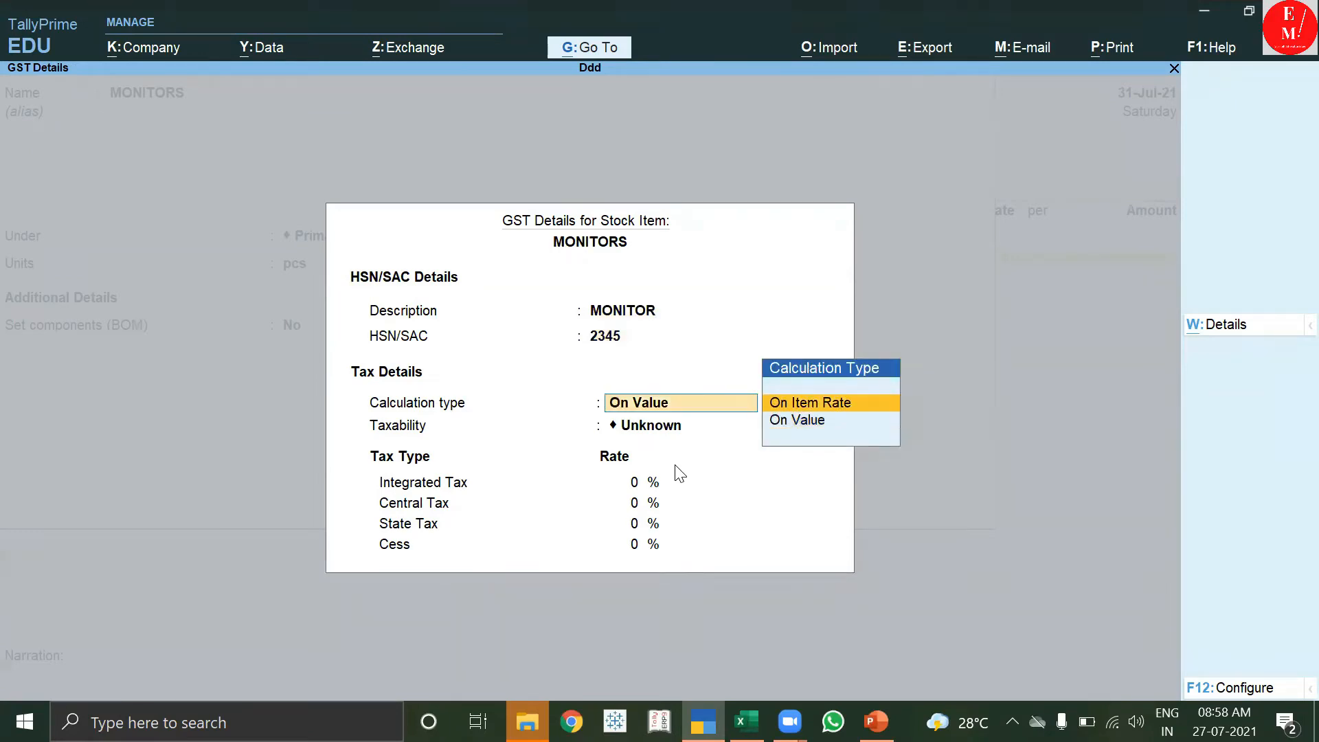
key(Down)
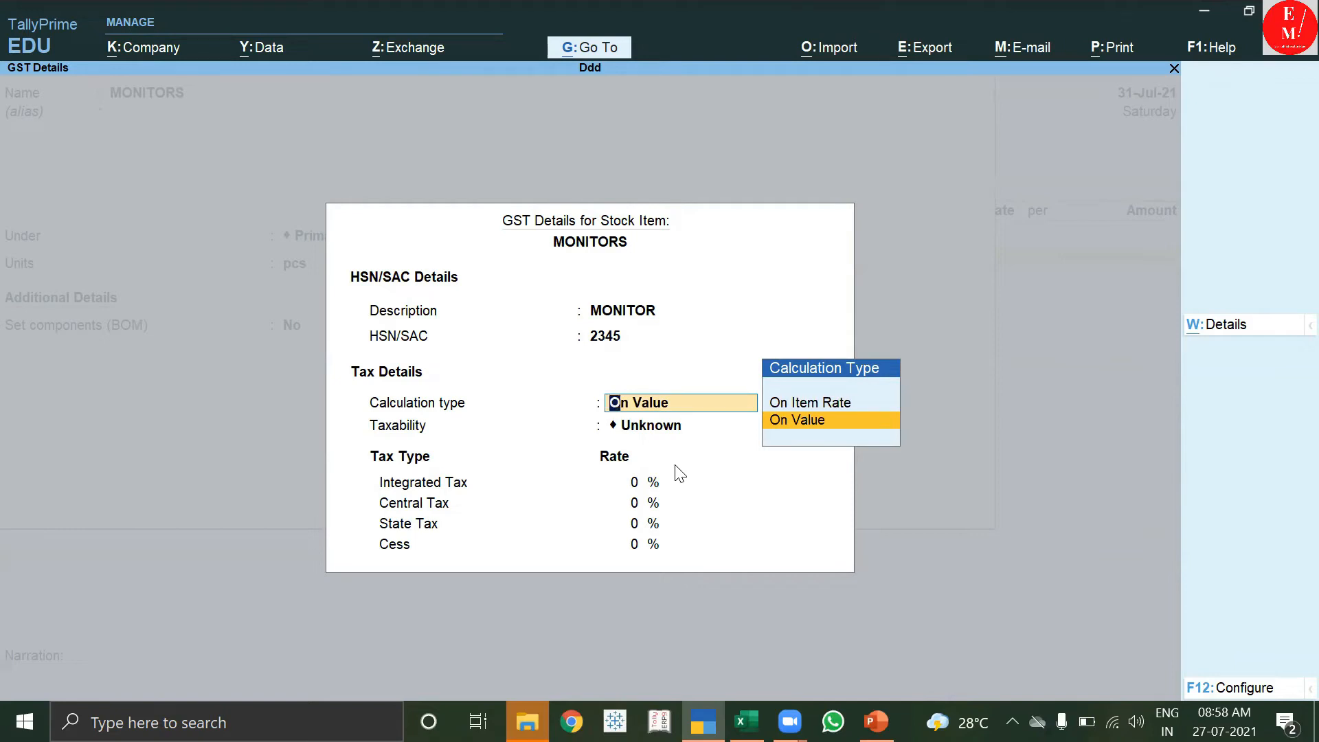
key(Return)
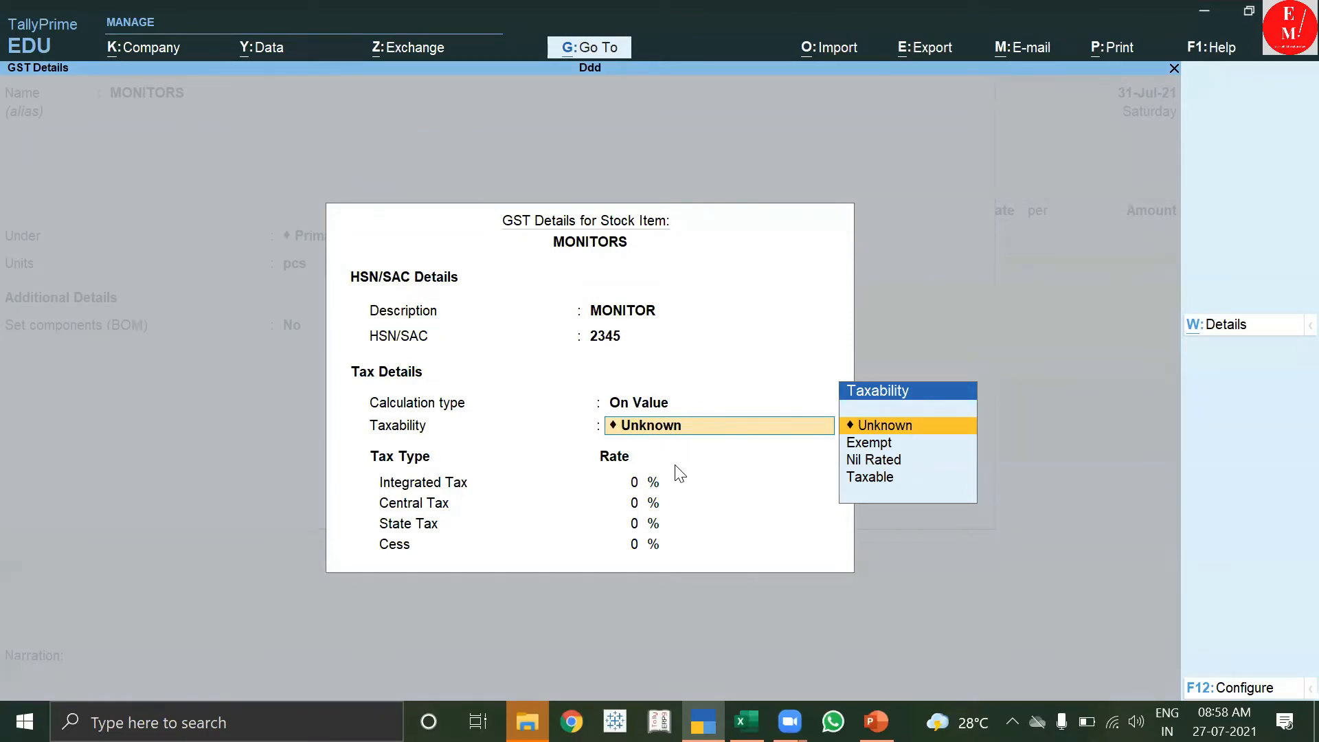
Mark the monitors Taxable at 18% integrated tax, split 9% central and 9% state.
key(Down)
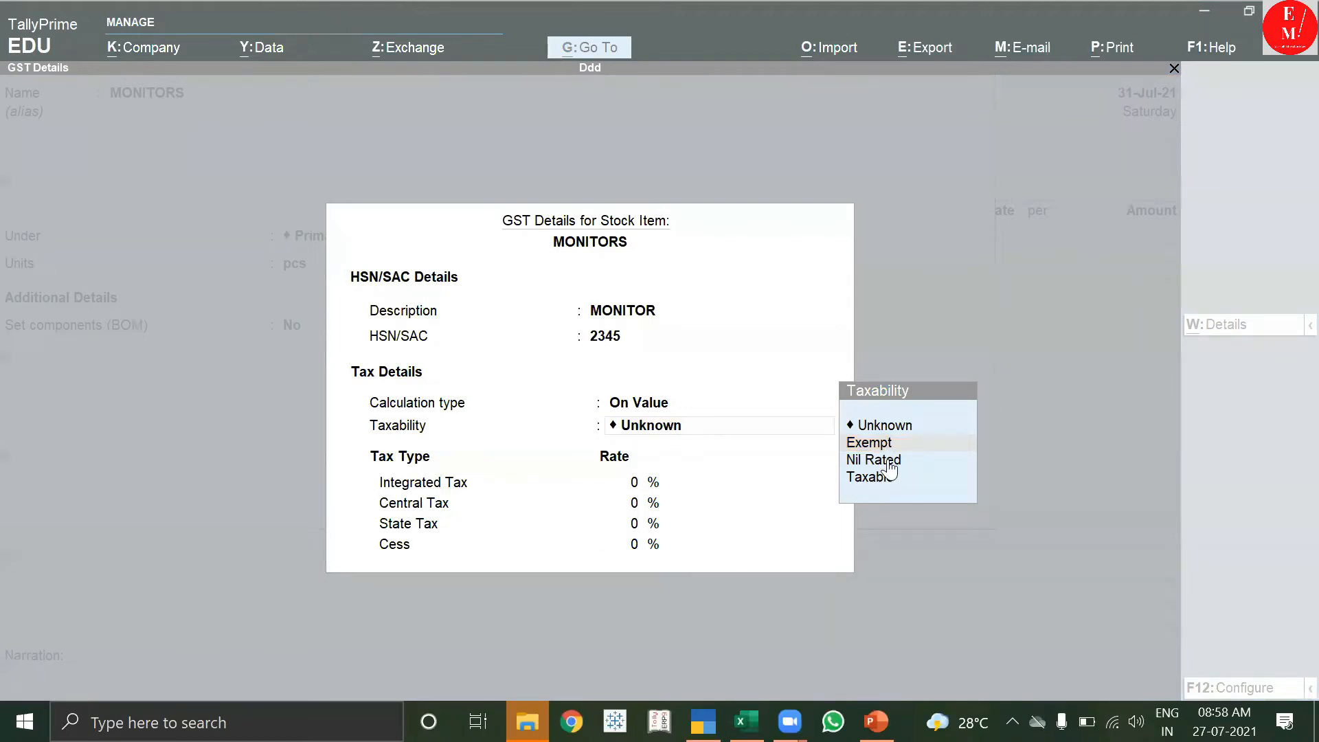
click(880, 483)
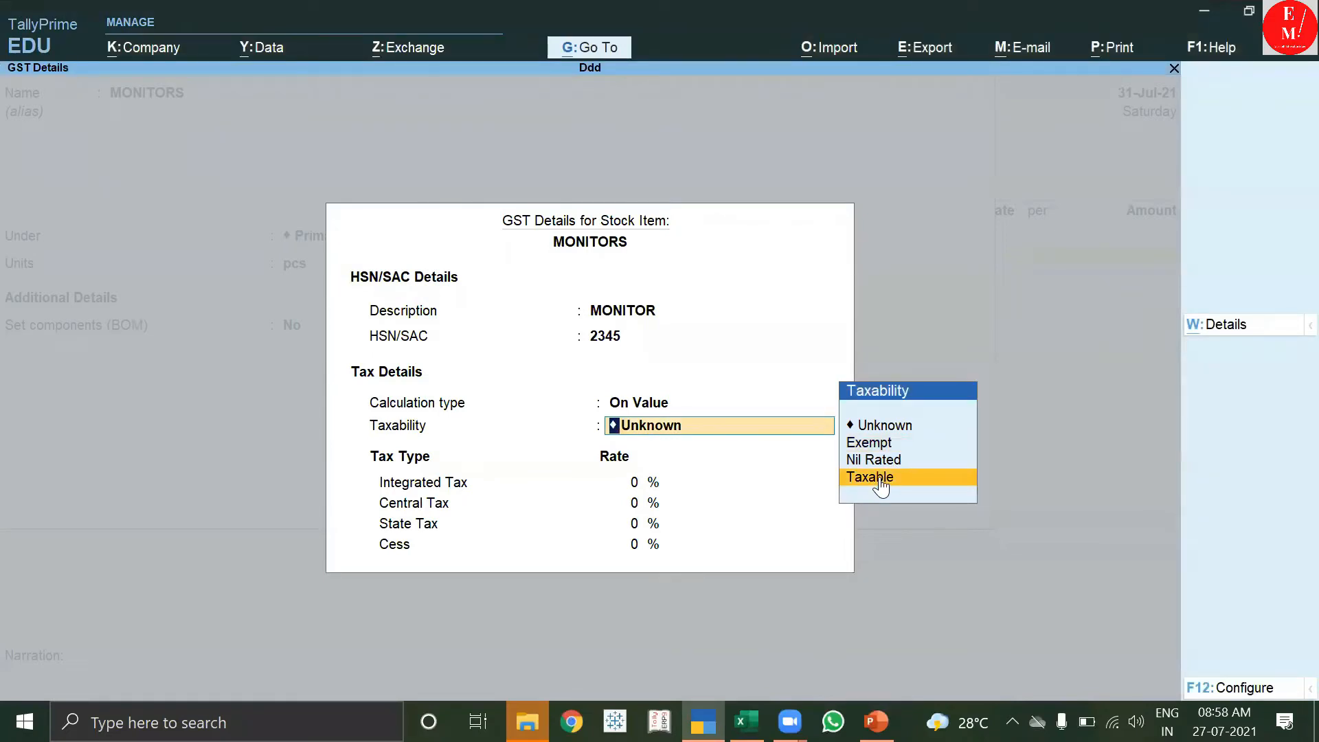
click(879, 479)
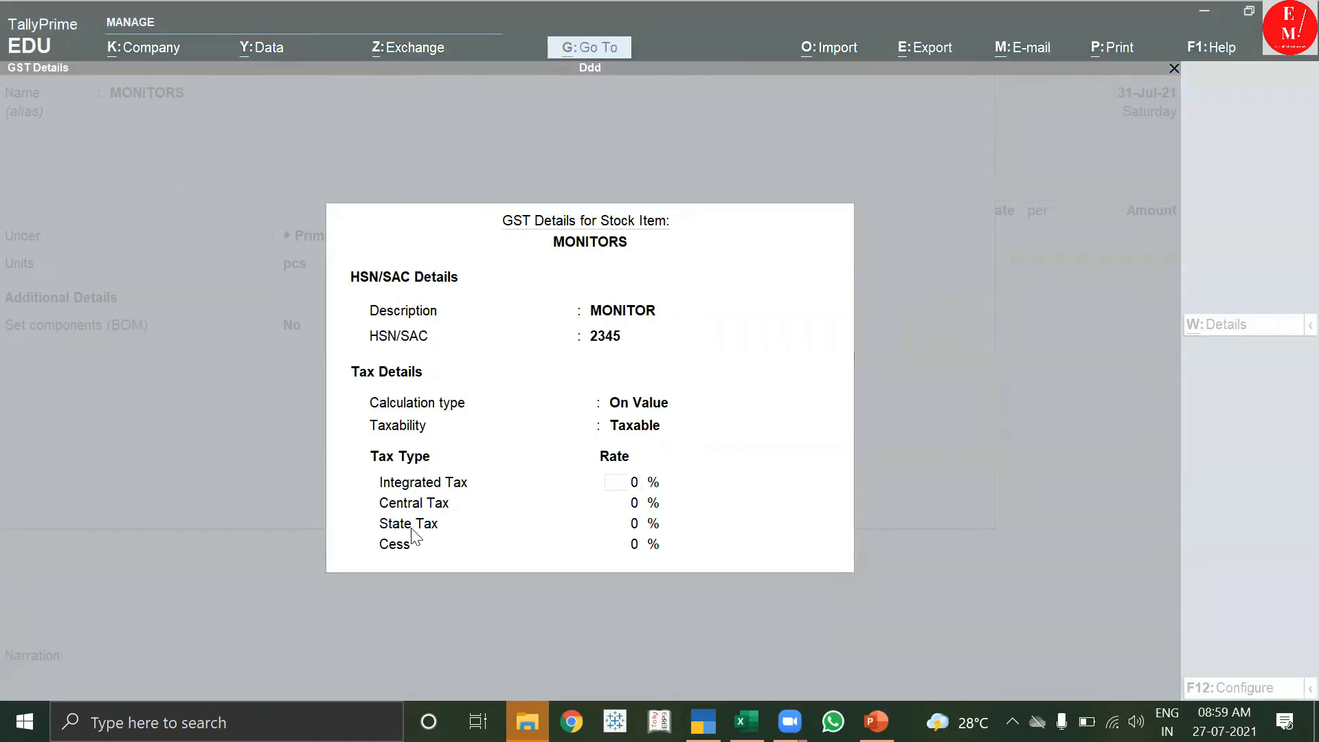
click(632, 485)
text(18)
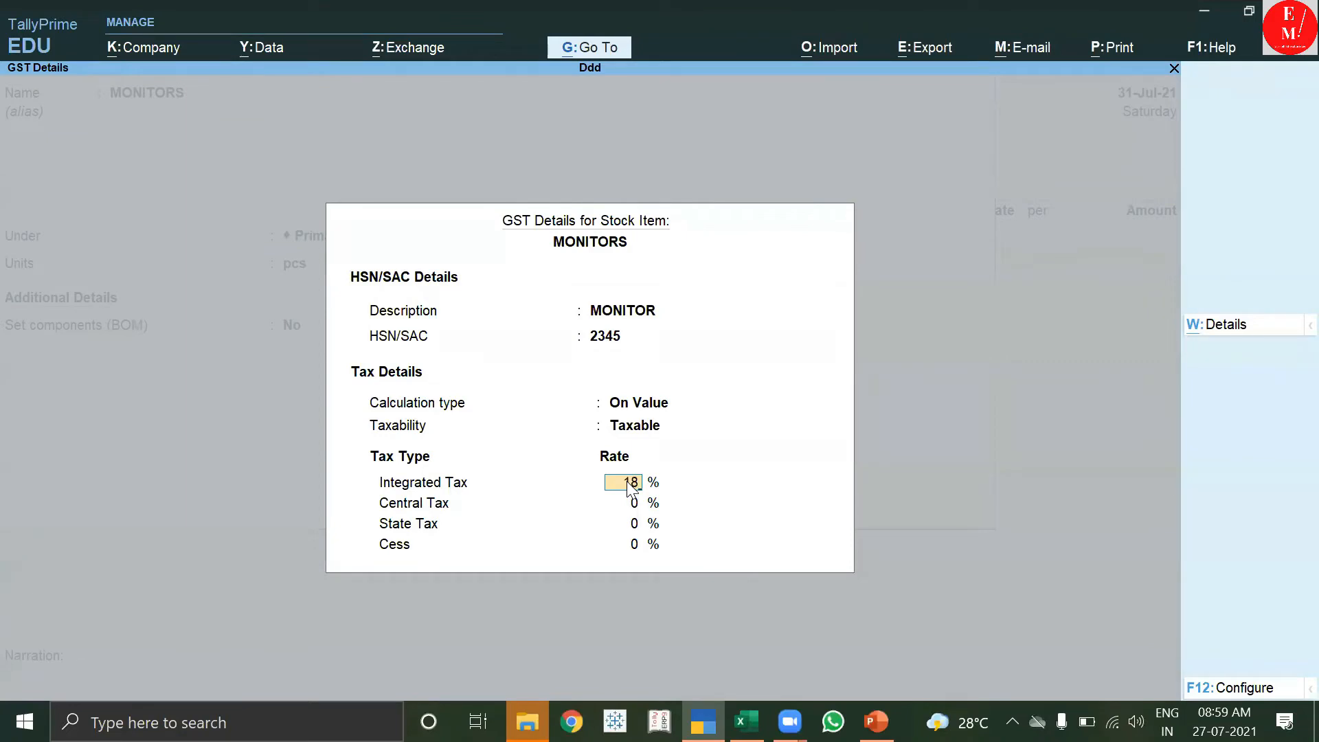
key(Return)
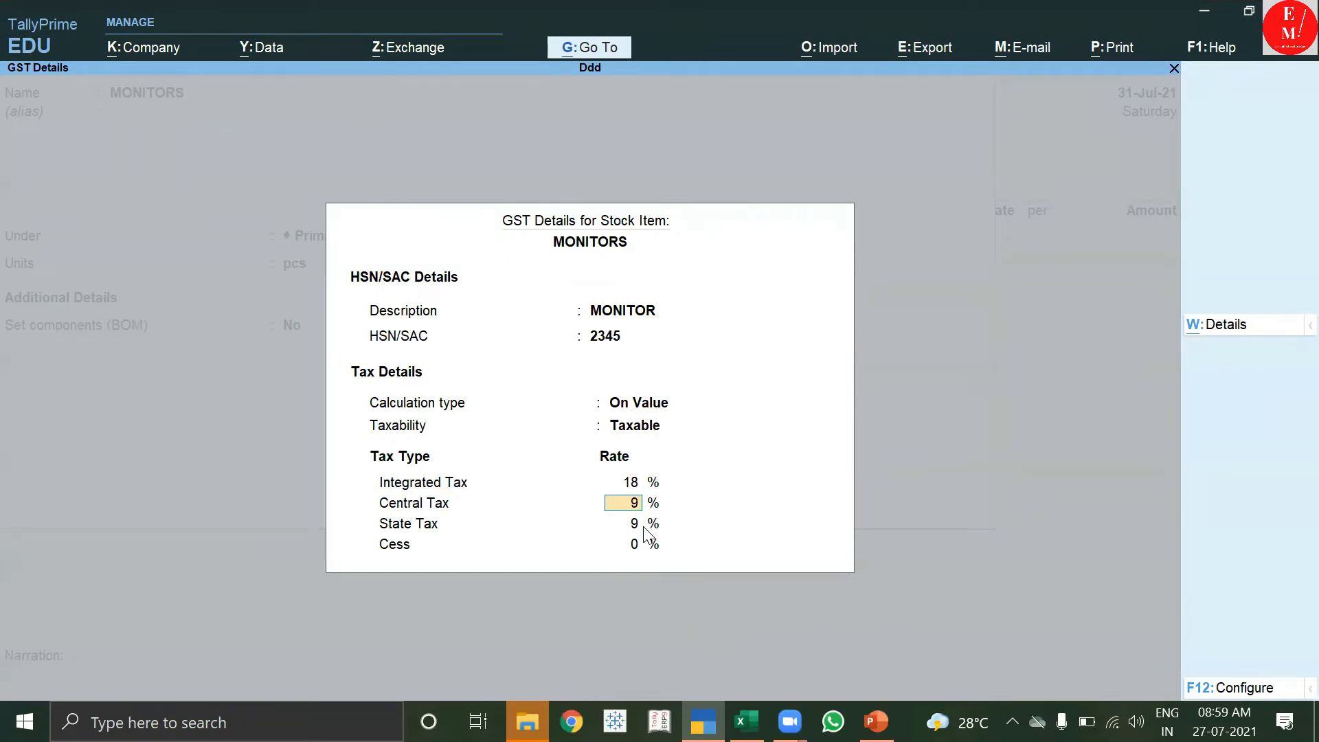
key(Return)
key(Return)
key(Return)
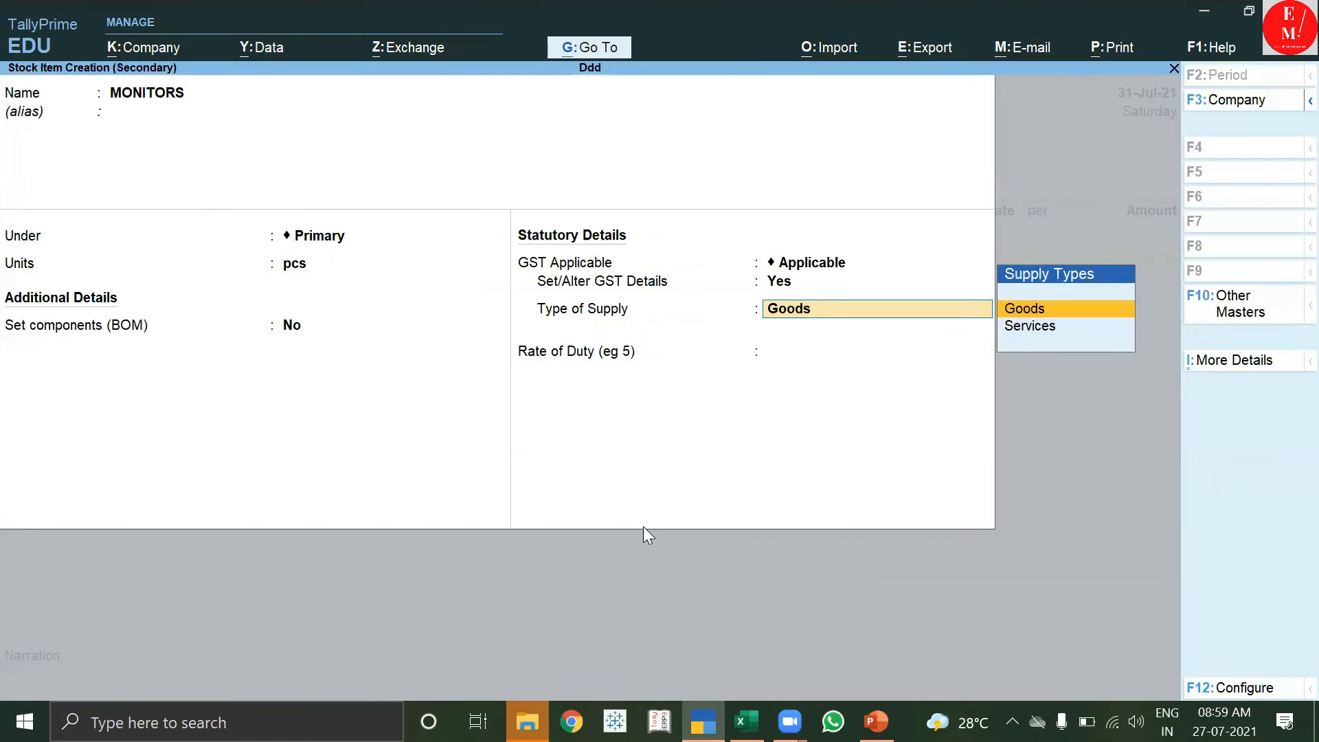
Save the MONITORS stock item with Goods as the supply type.
key(Return)
text(18)
key(Return)
key(Return)
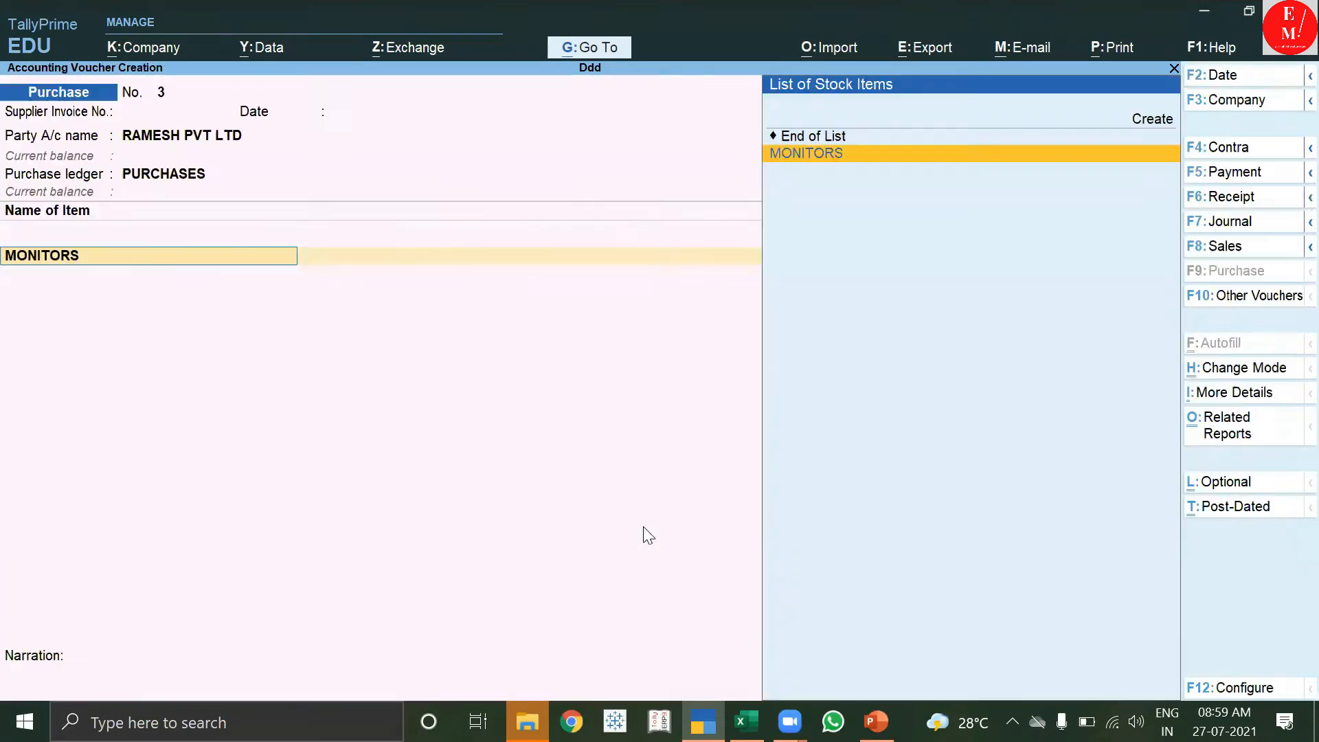
key(Return)
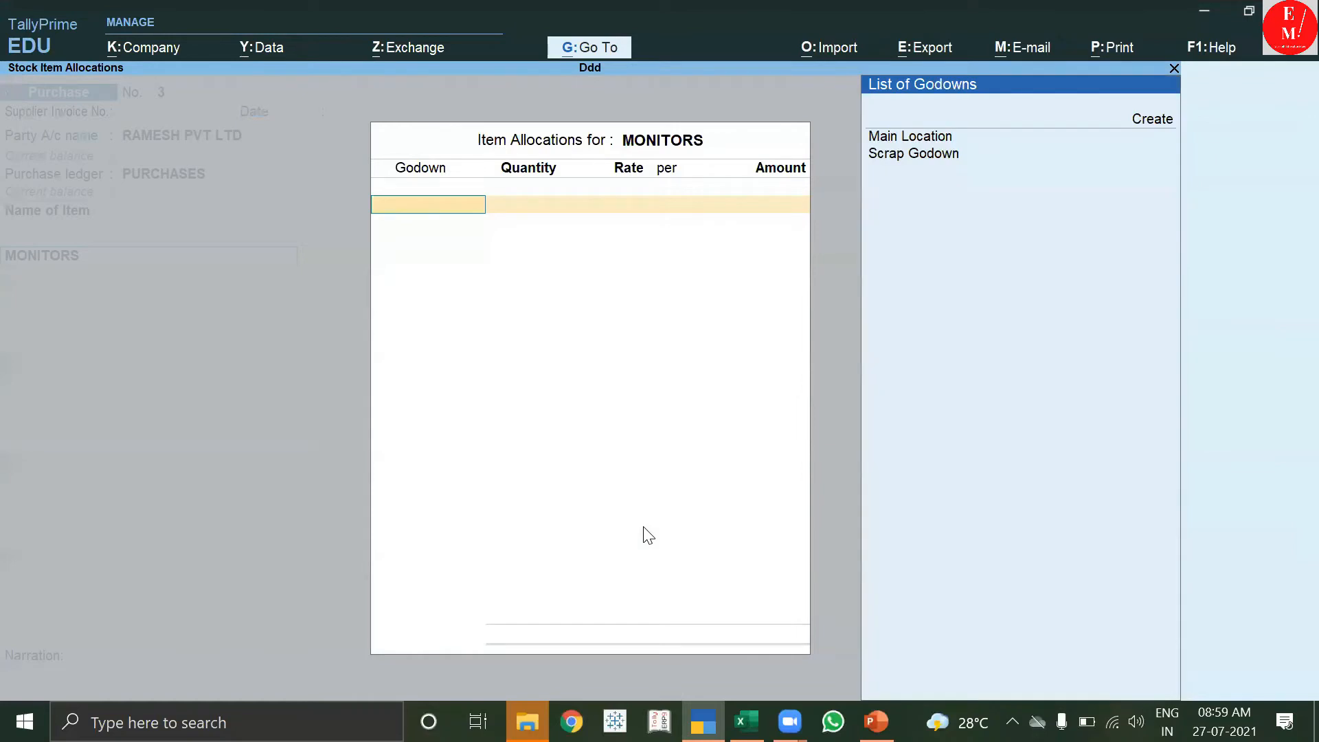
Allocate MONITORS from Main Location as 100 pcs at 2,000.00, totalling 2,00,000.00.
key(Return)
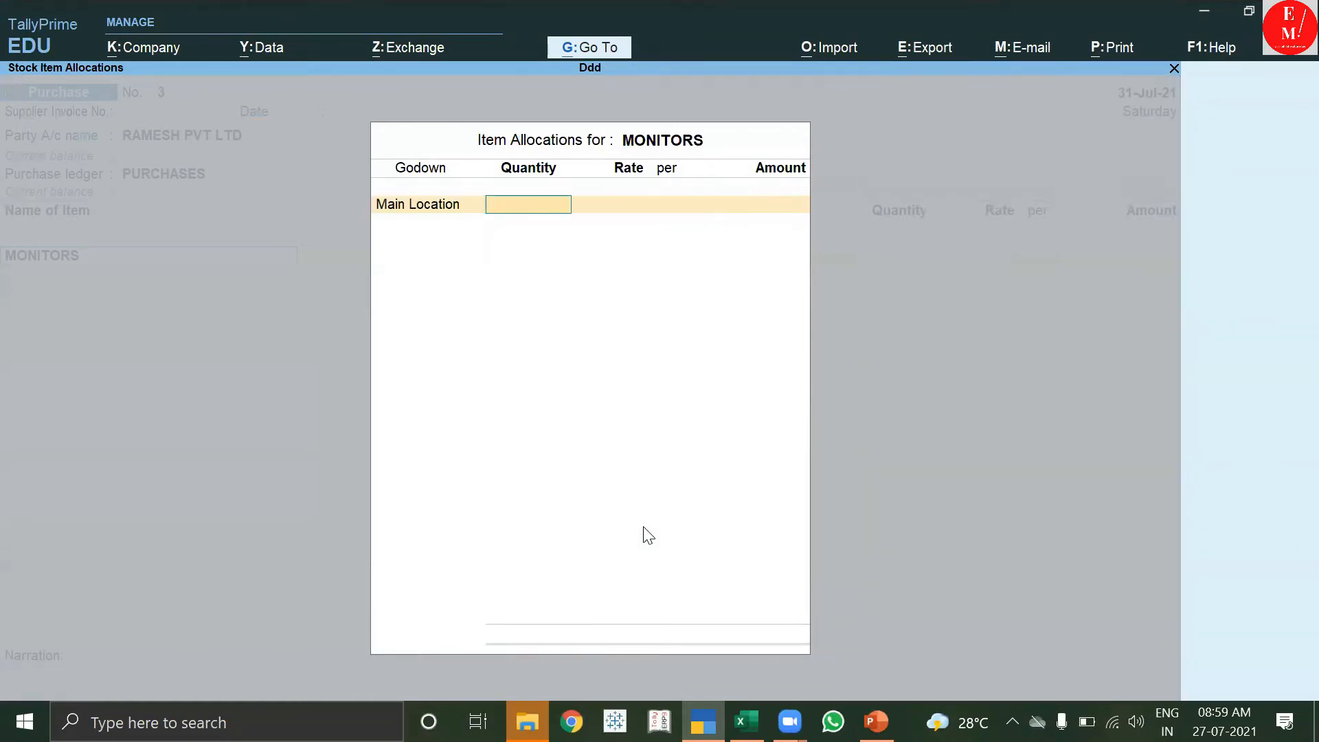
text(100)
key(Return)
text(2000)
key(Return)
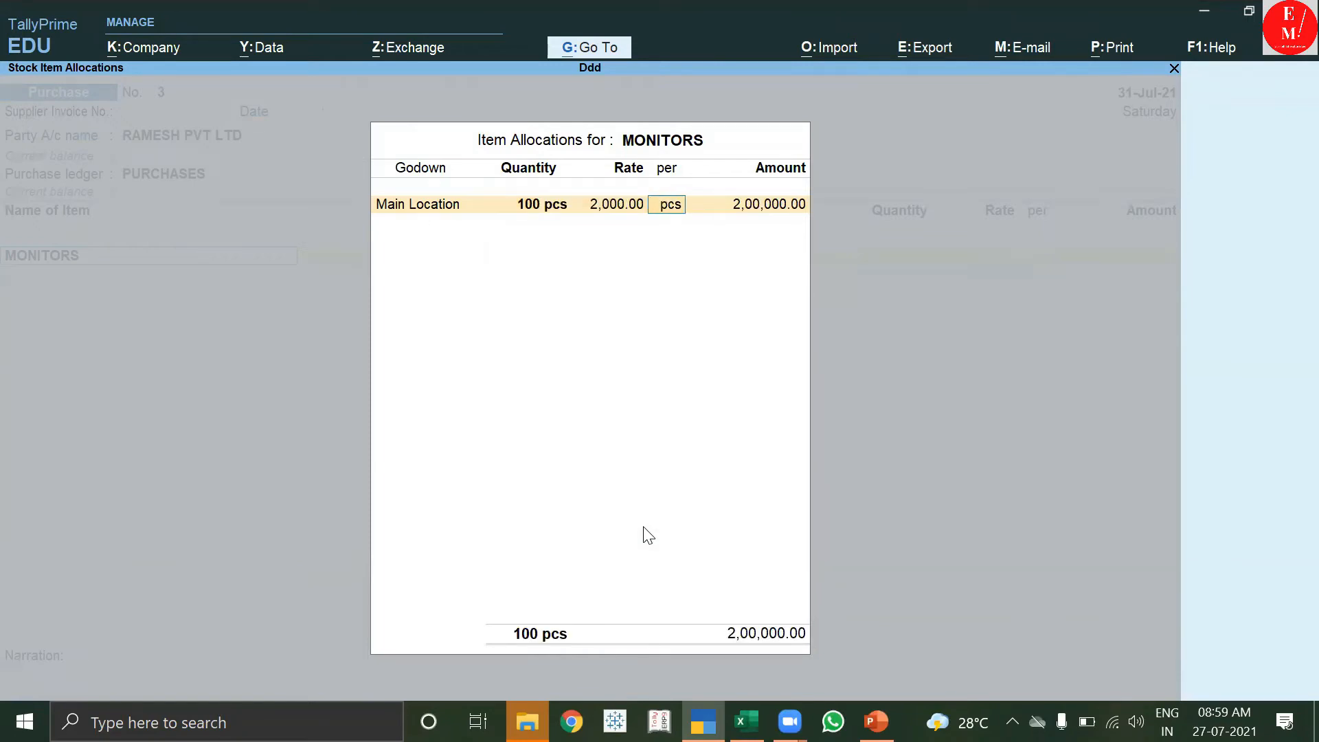
key(Return)
key(Return)
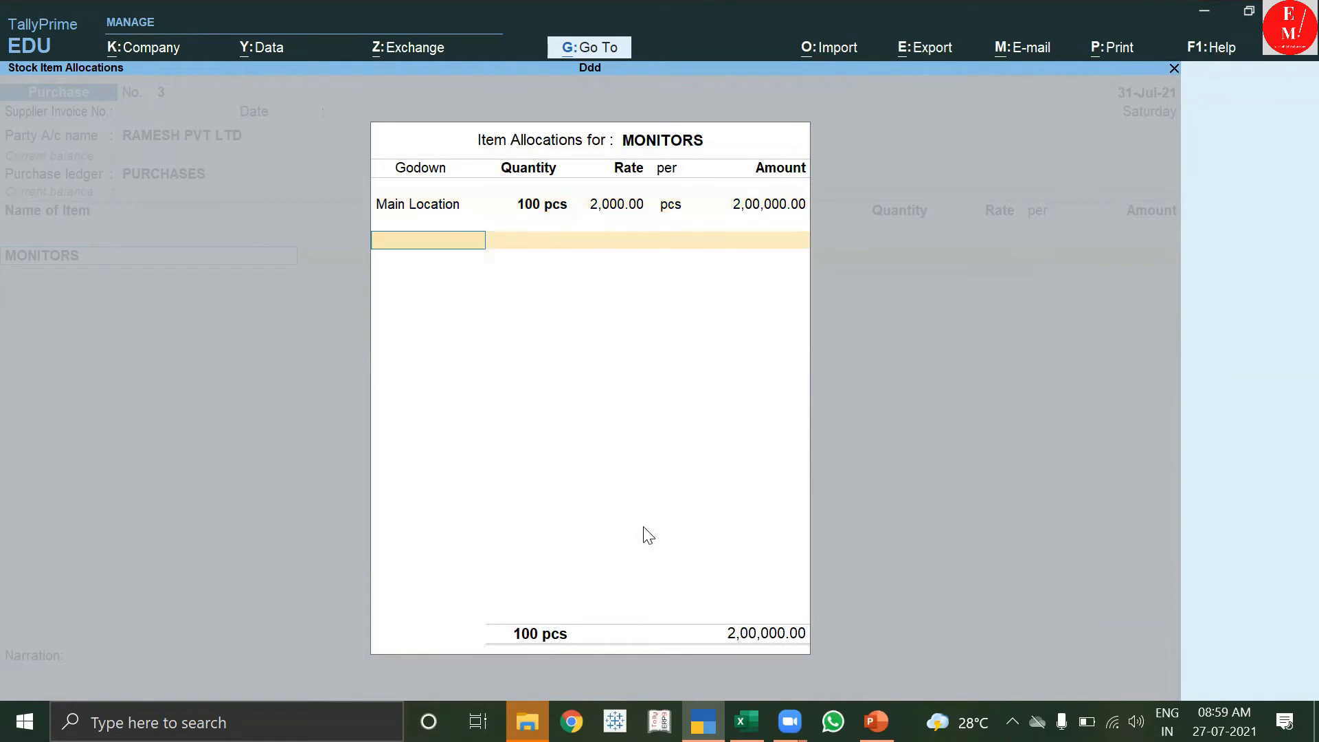
key(Return)
key(Return)
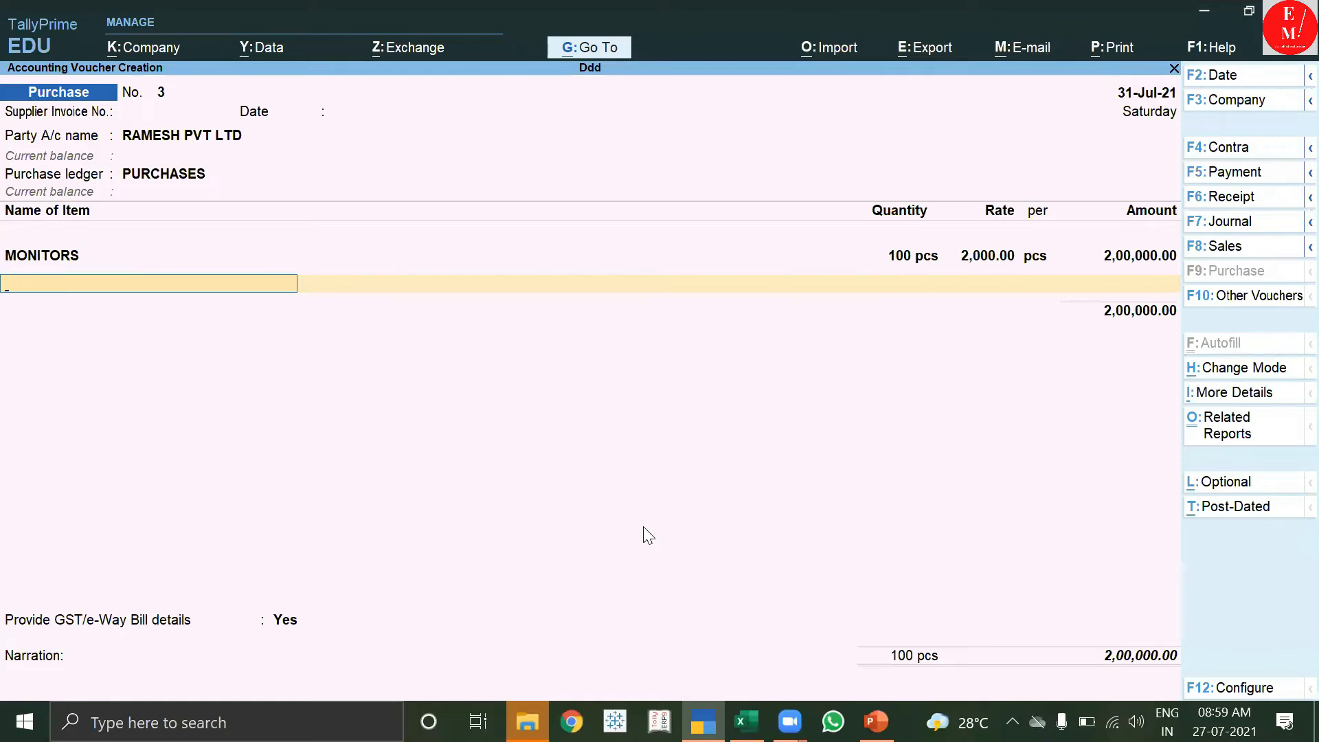
Create a CGST ledger under Duties & Taxes with GST as the duty type.
key(Return)
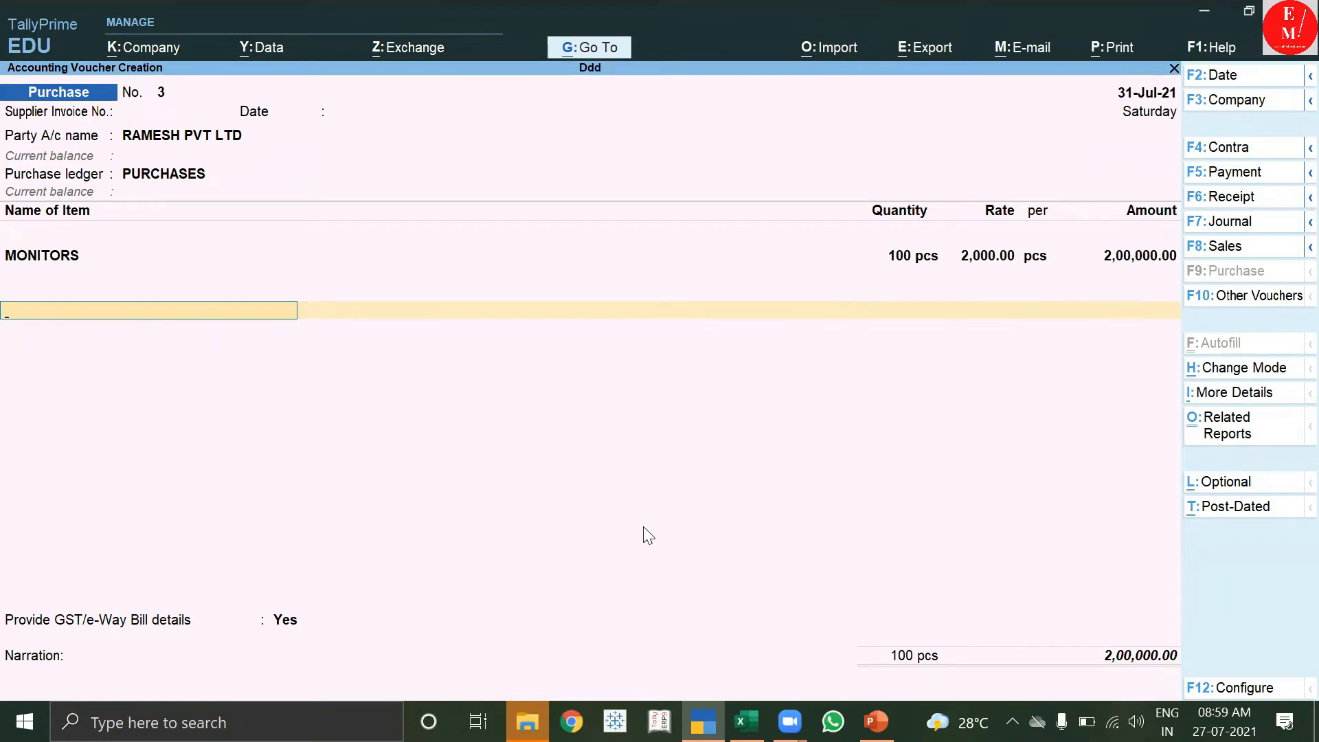
key(alt+c)
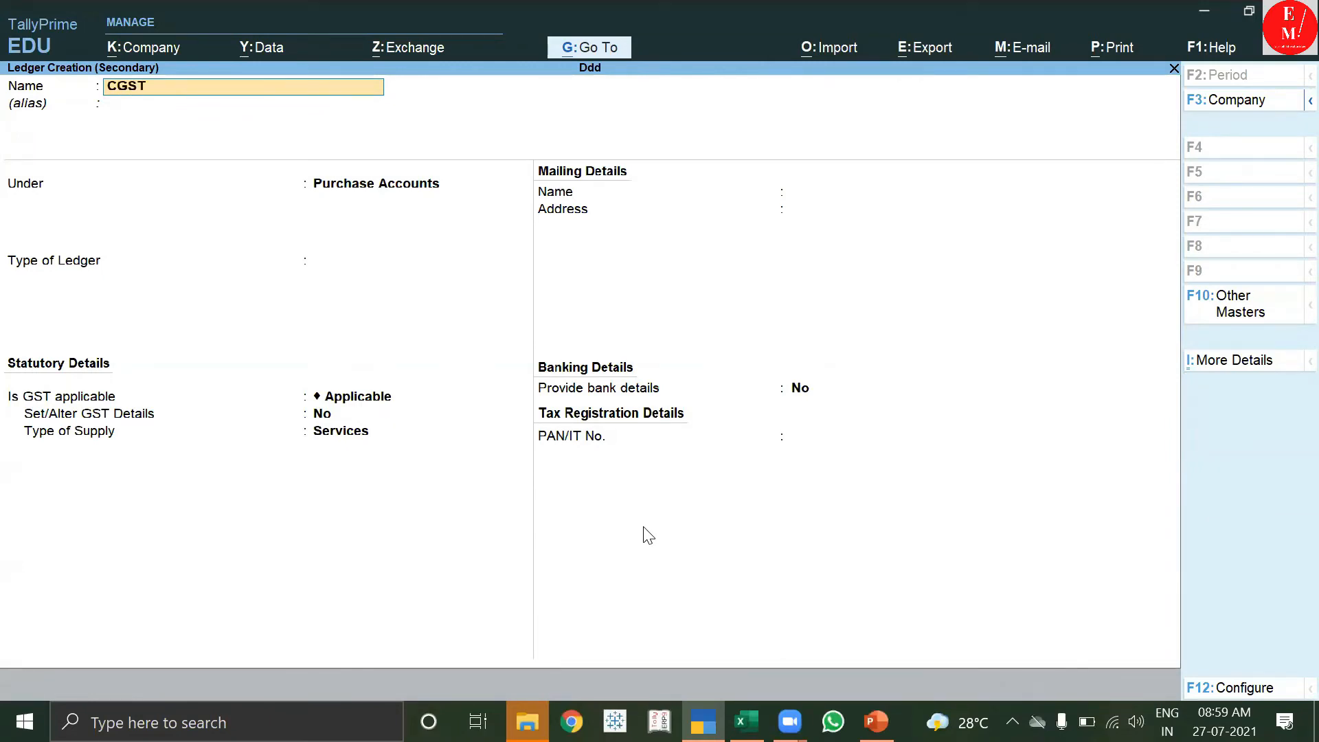
text(CGST)
key(Return)
key(Return)
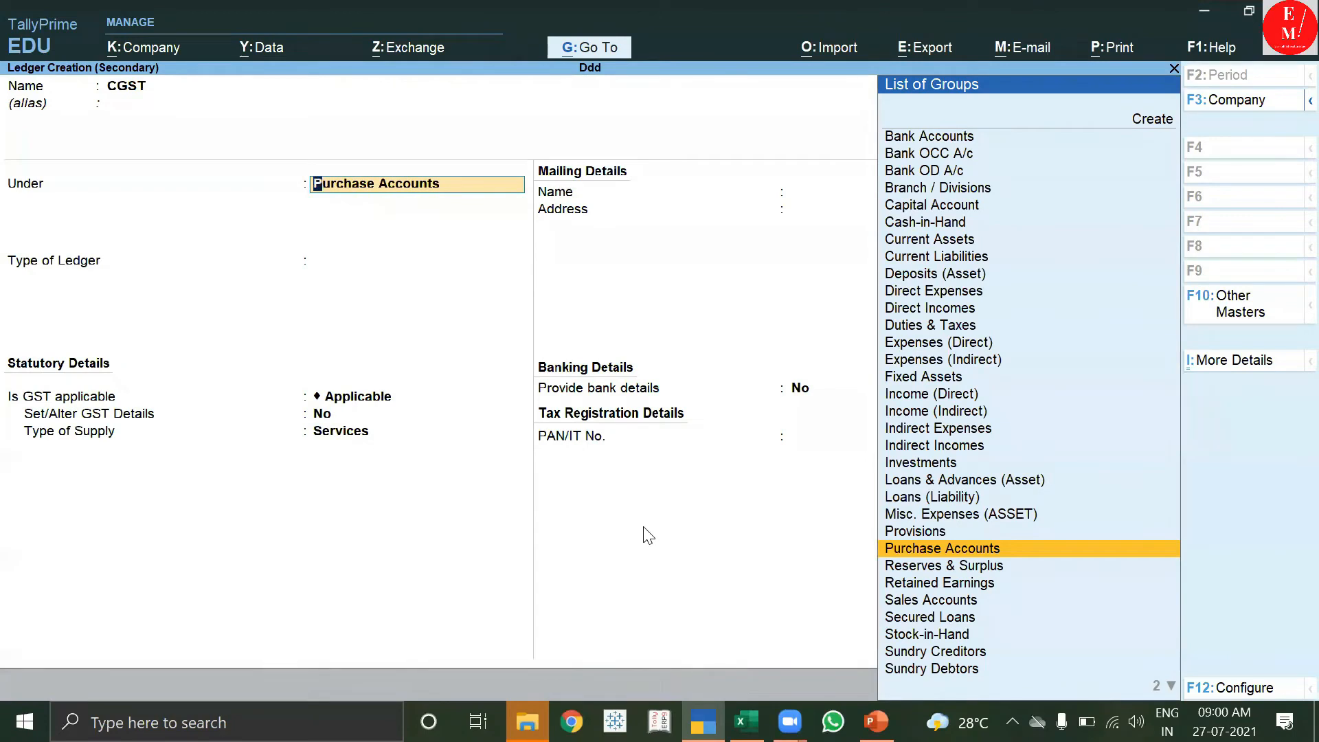
key(Up)
key(Up)
key(Up)
key(Up)
key(Up)
key(Up)
key(Up)
key(Up)
key(Up)
key(Up)
key(Up)
key(Up)
key(Up)
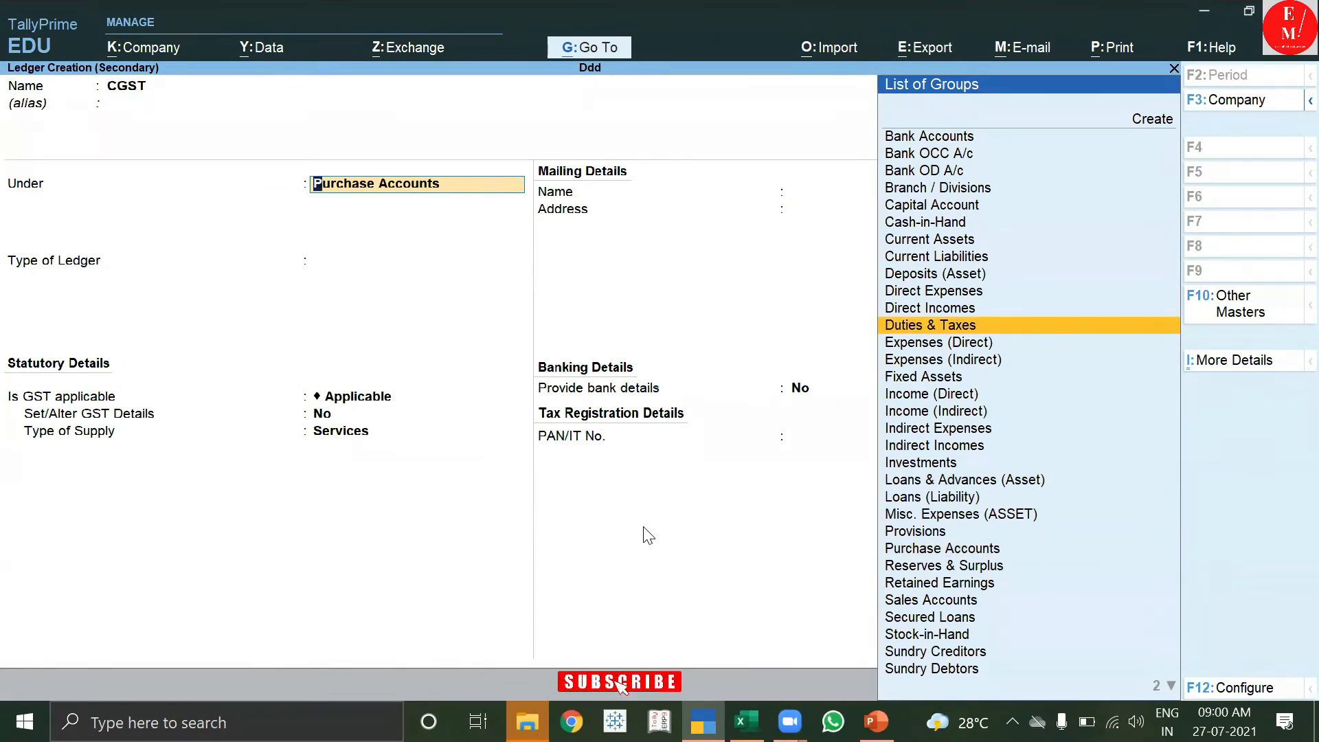
key(Return)
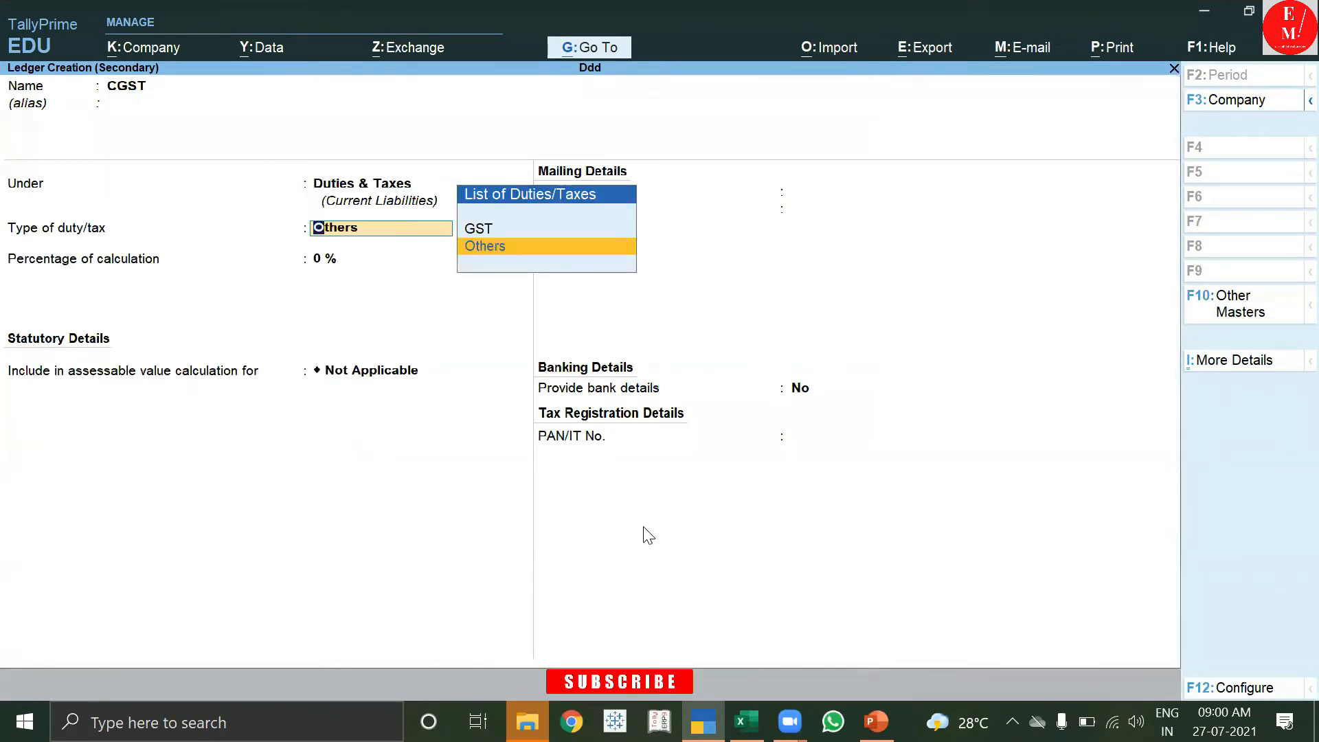
key(Up)
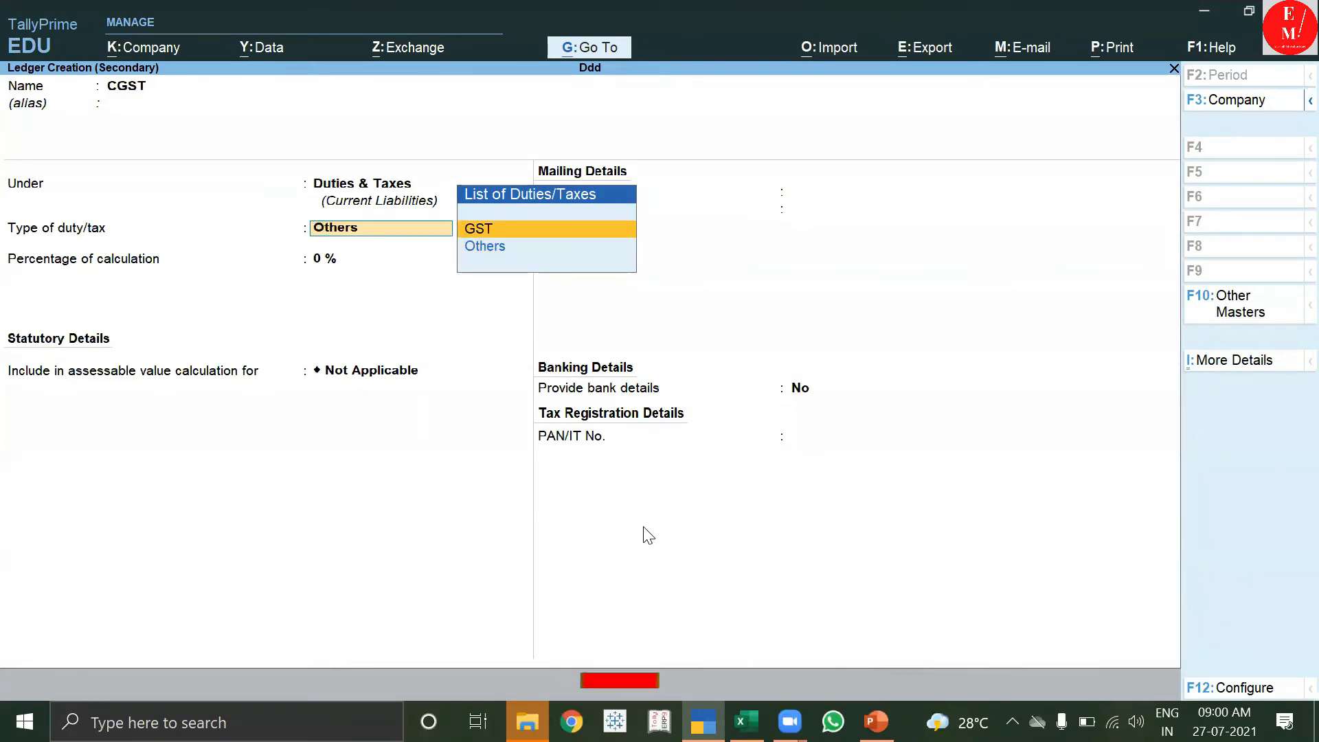
key(Return)
Set the CGST tax type to Central Tax and save it, adding 18,000.00 to the voucher.
key(Down)
key(Down)
key(Up)
key(Up)
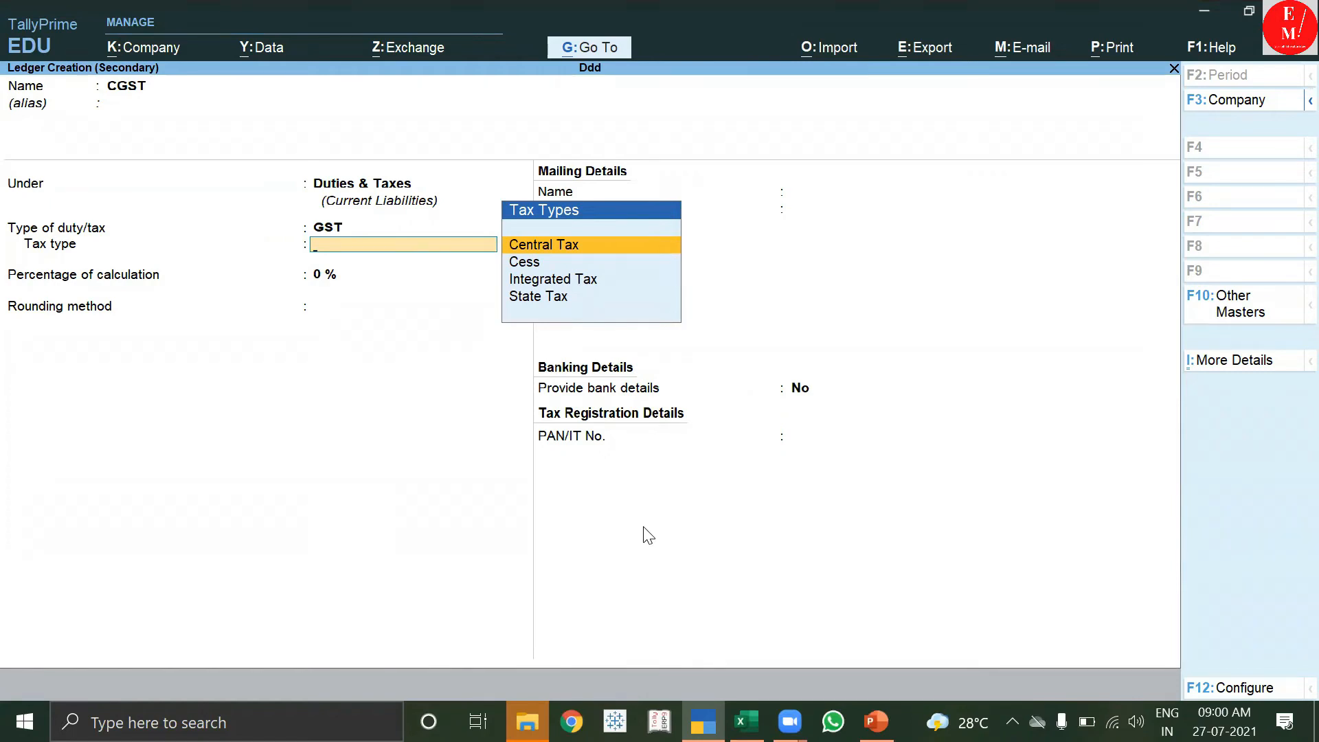
key(Return)
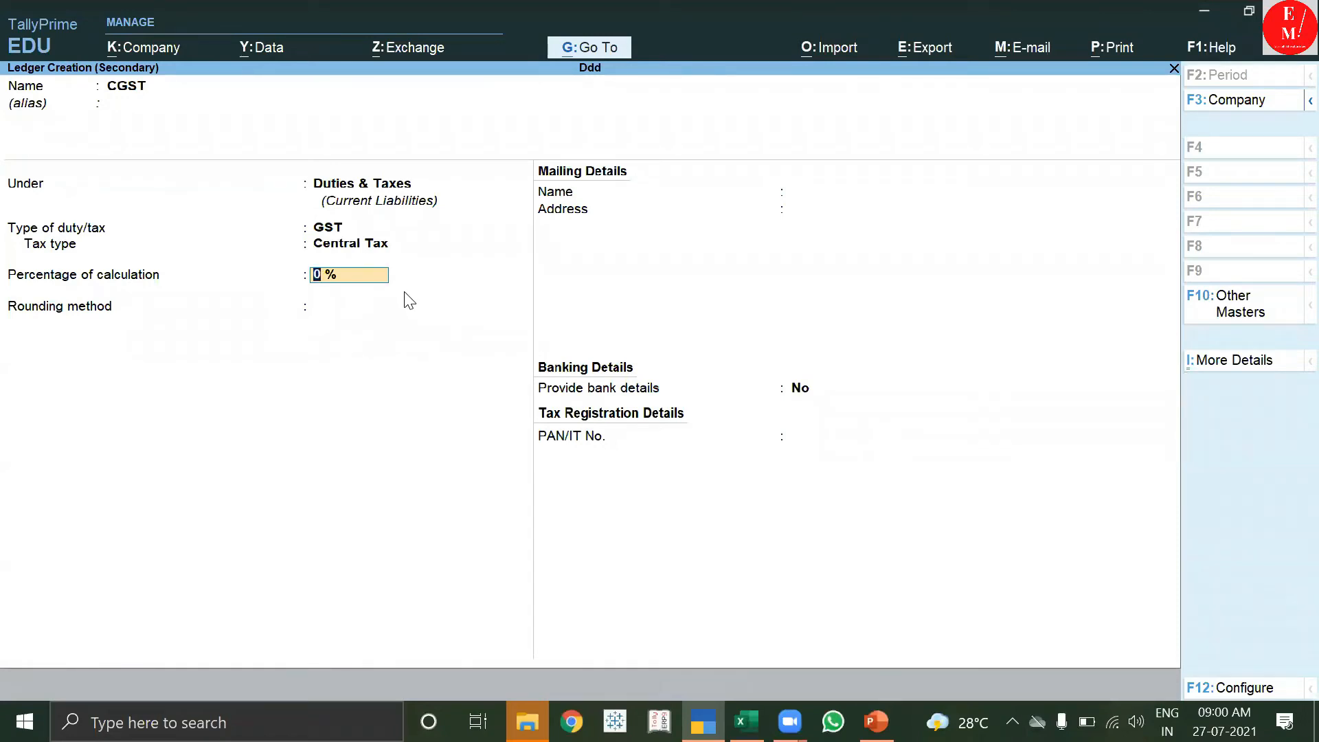
key(Return)
key(Return)
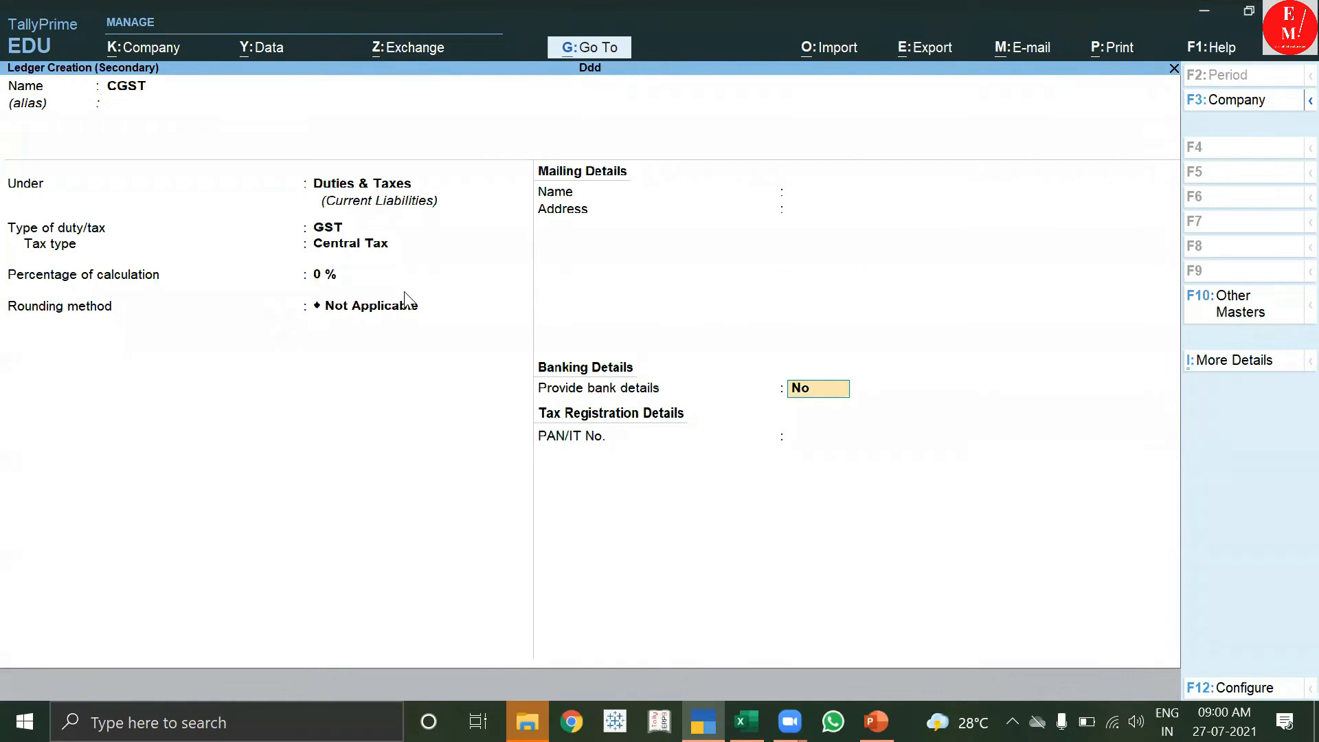
key(Return)
key(Return)
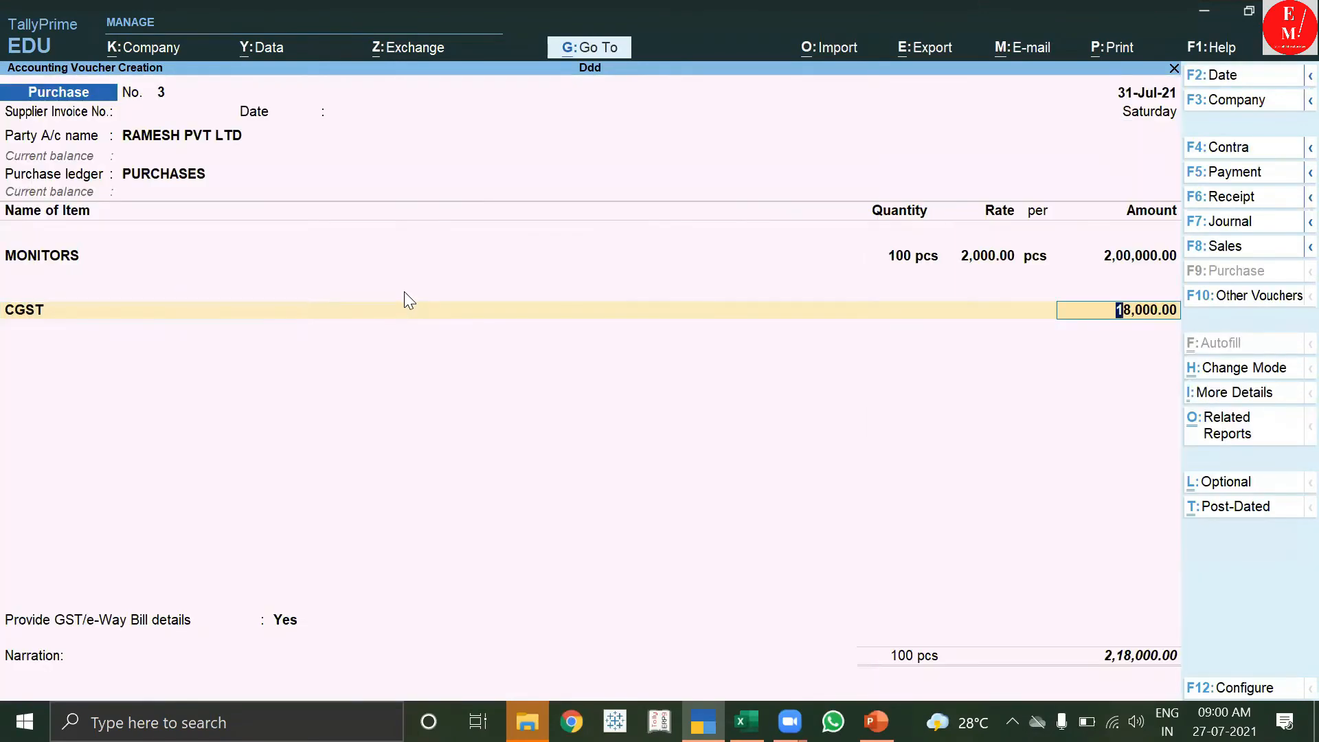
key(Return)
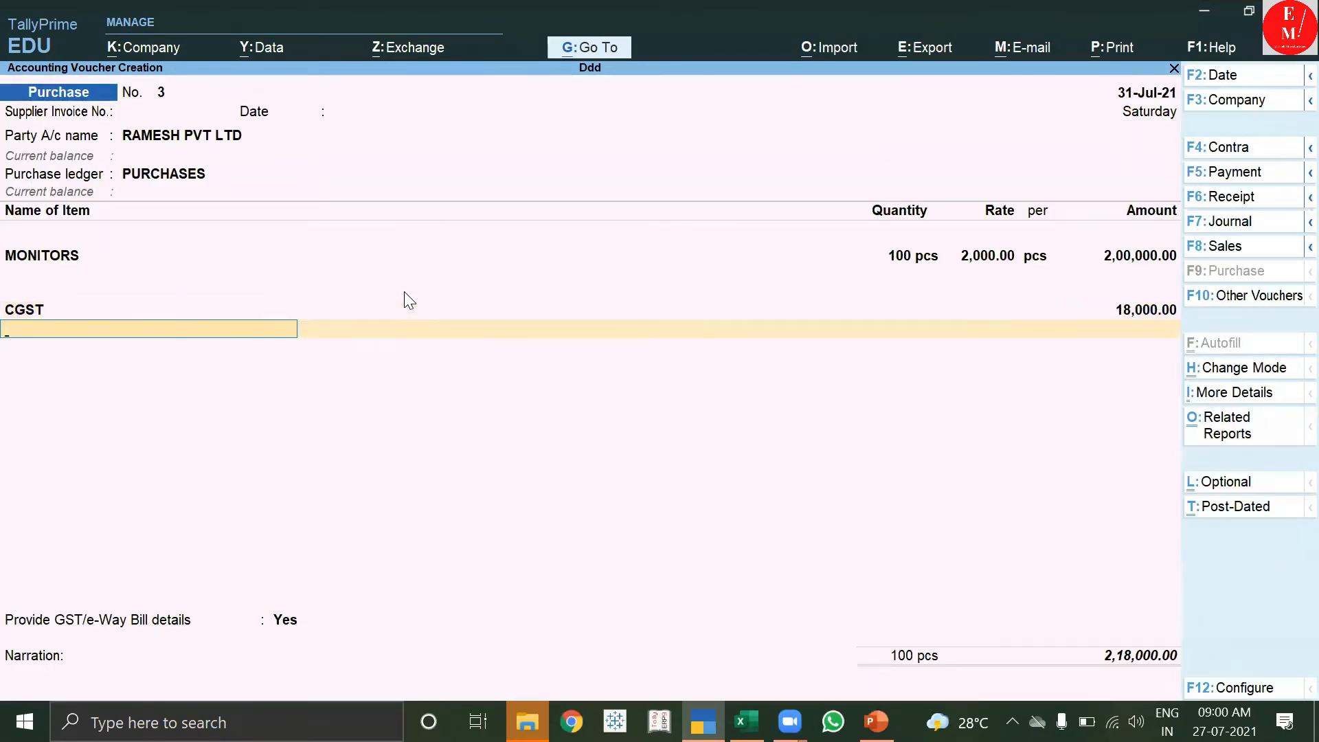
key(alt+c)
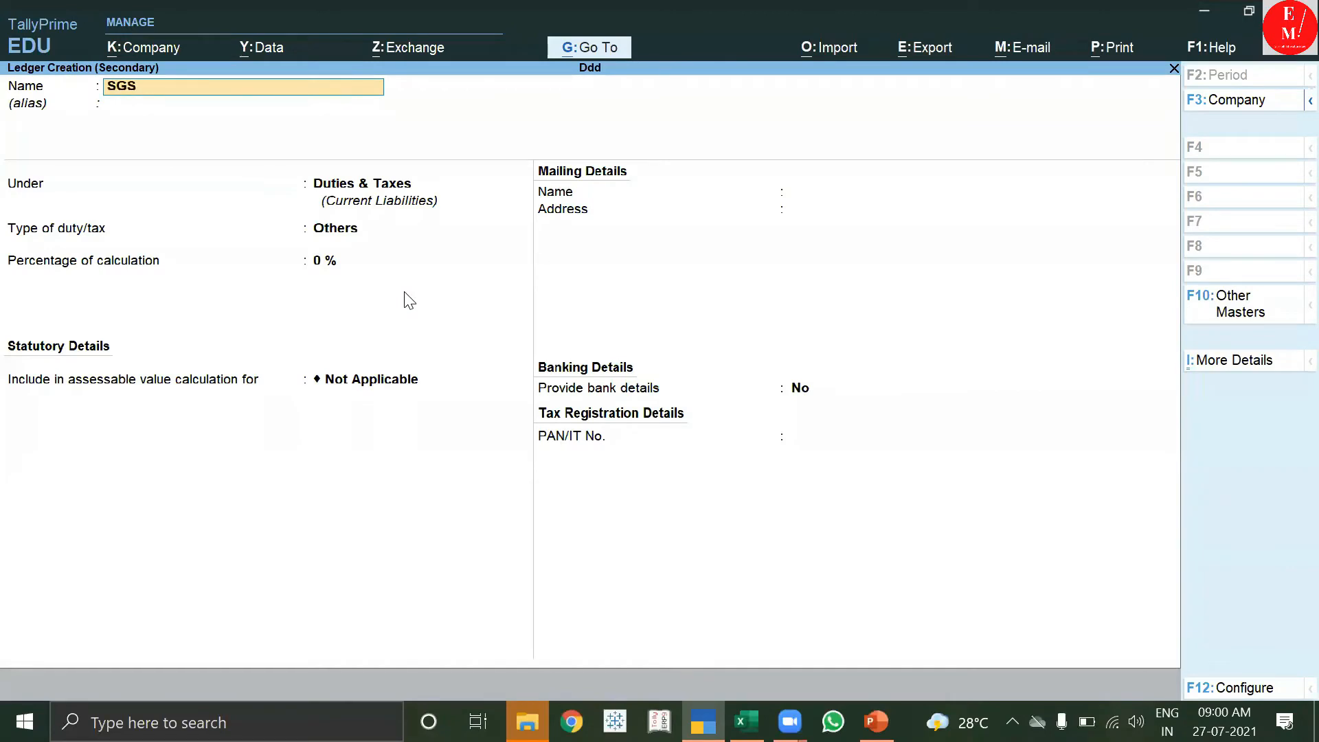
Create the SGST ledger as GST State Tax under Duties & Taxes, adding 18,000.00.
text(SGST)
key(Return)
key(Return)
key(Up)
key(Return)
key(Down)
key(Down)
key(Down)
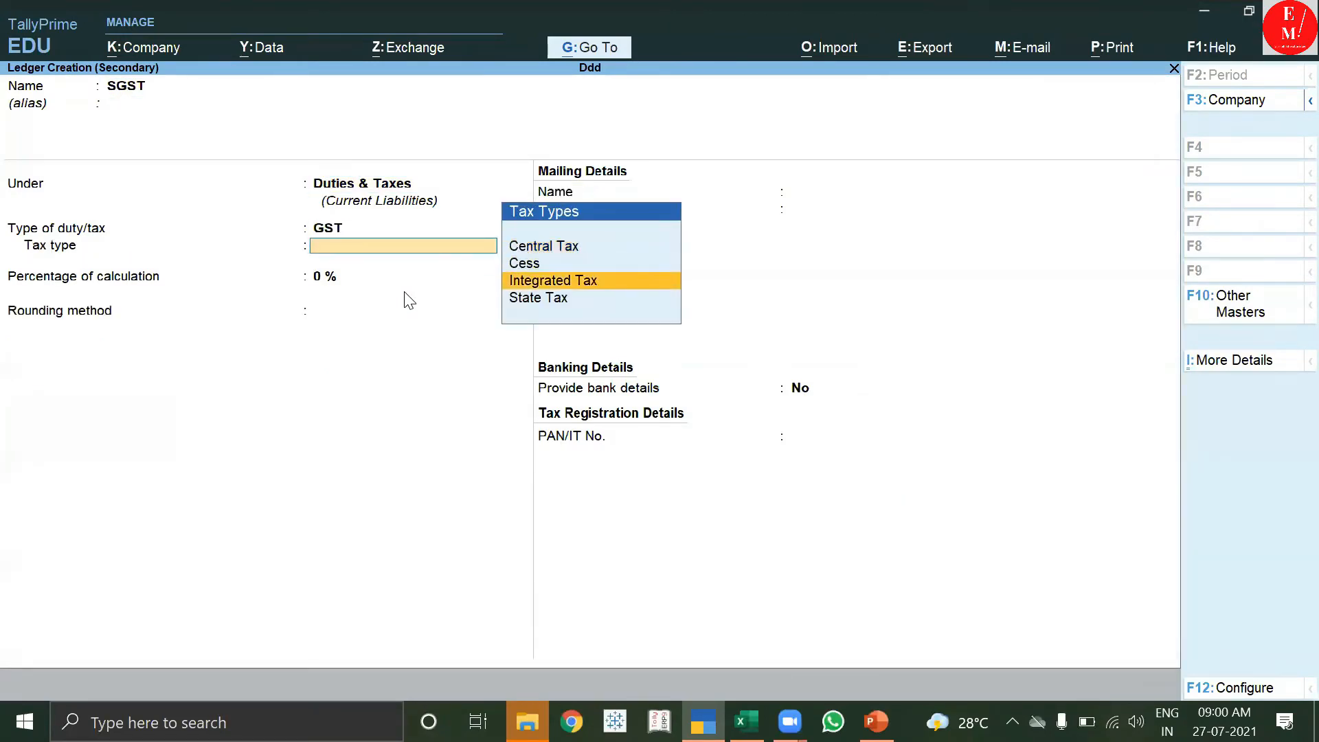
key(Return)
key(Return)
key(Return)
key(Return)
key(Return)
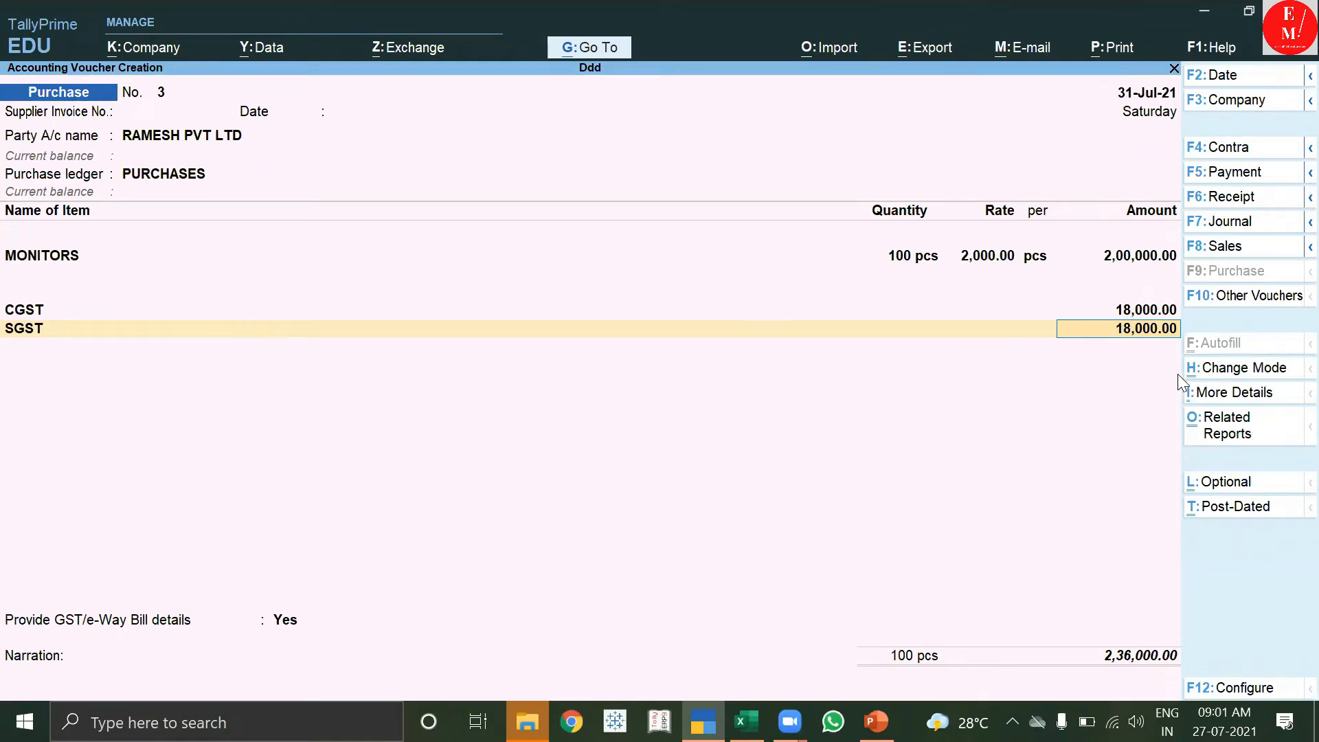
key(Return)
key(Return)
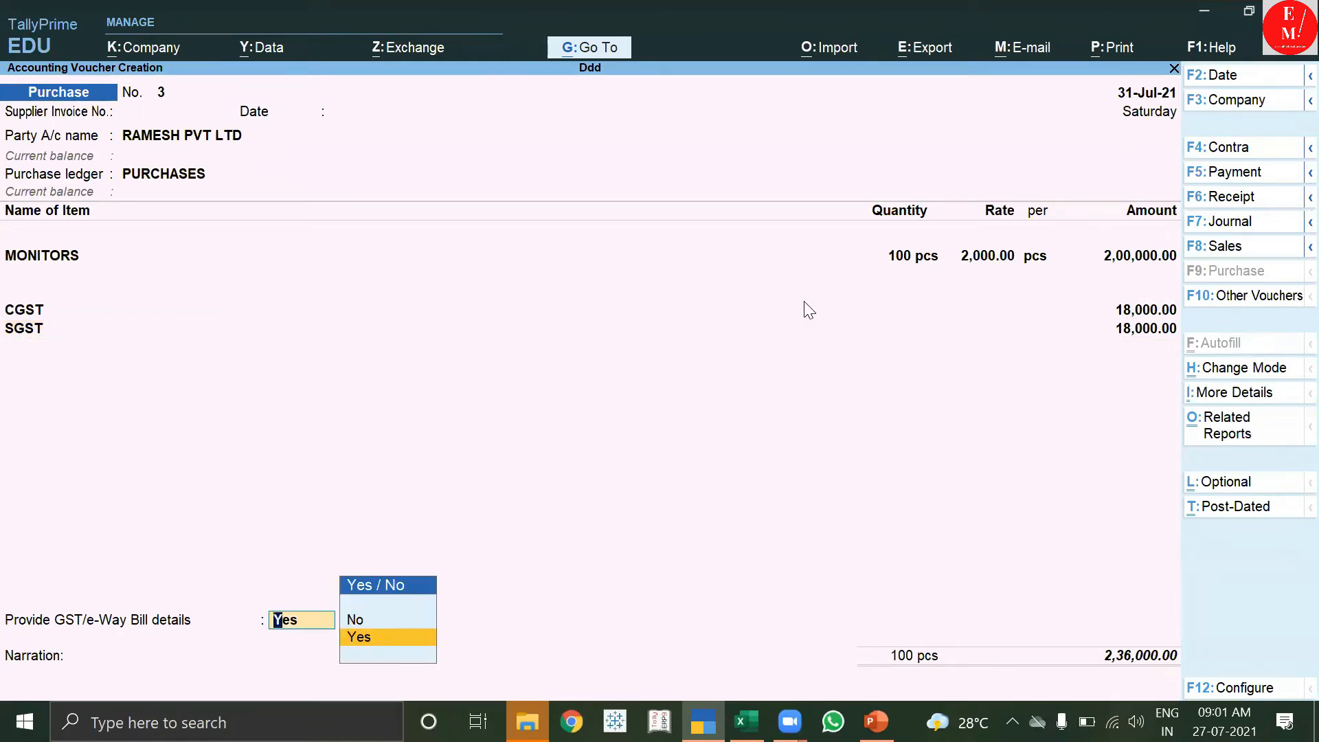
Leave GST/e-Way Bill details at No and record a New Ref bill for 2,36,000.00 Cr.
key(alt+Tab)
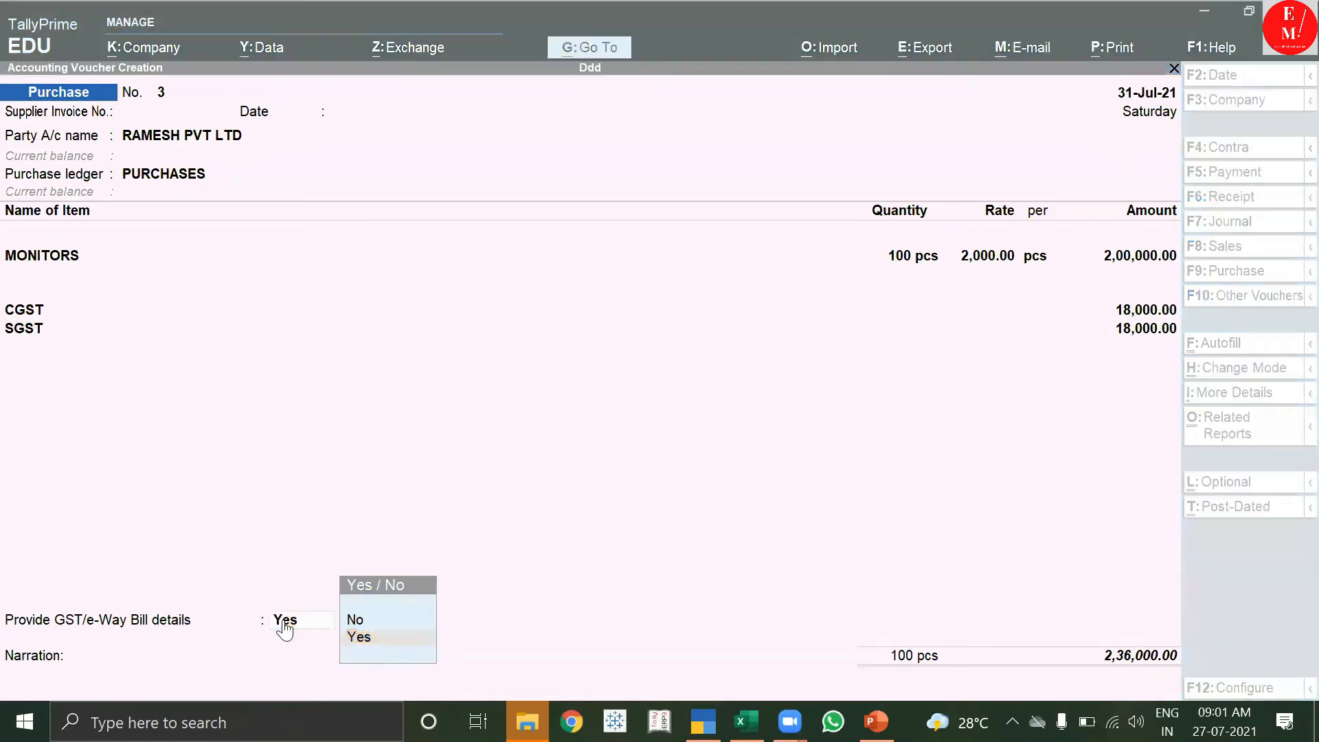
click(366, 622)
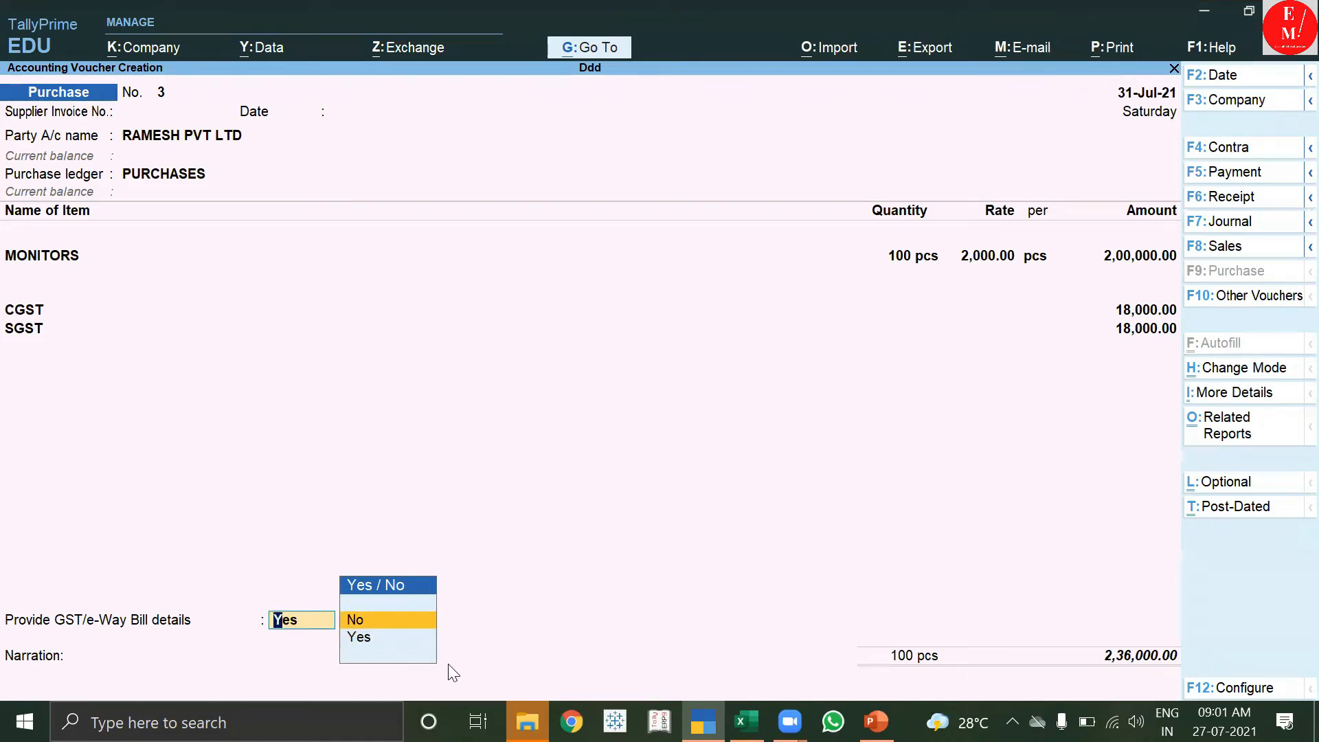
click(354, 619)
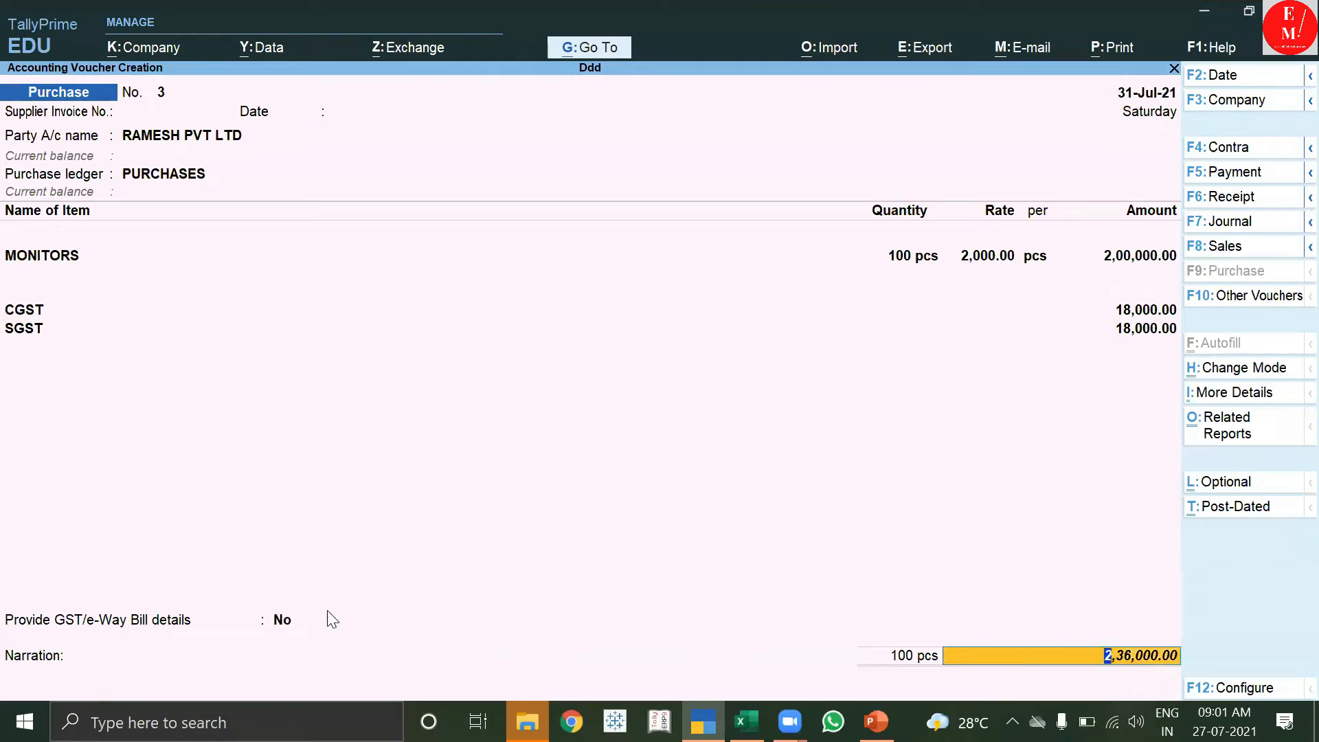
click(292, 626)
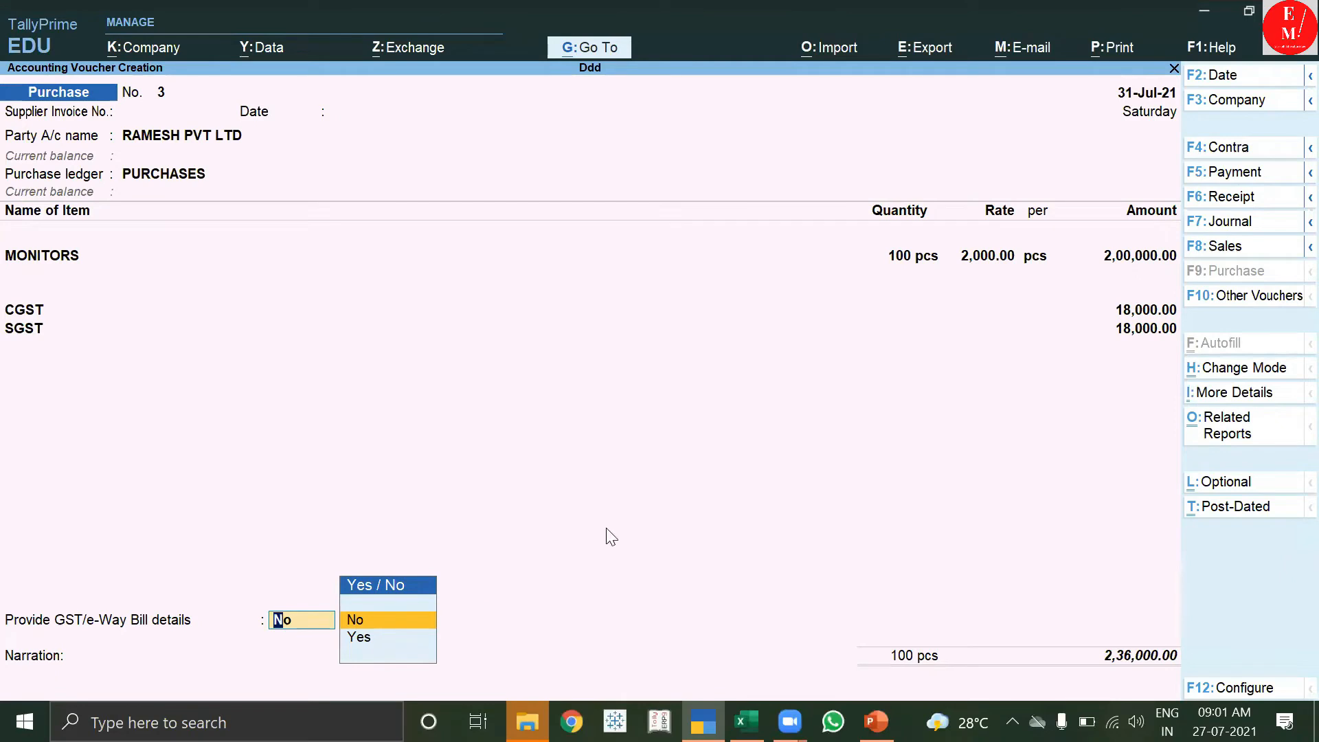
key(alt+Tab)
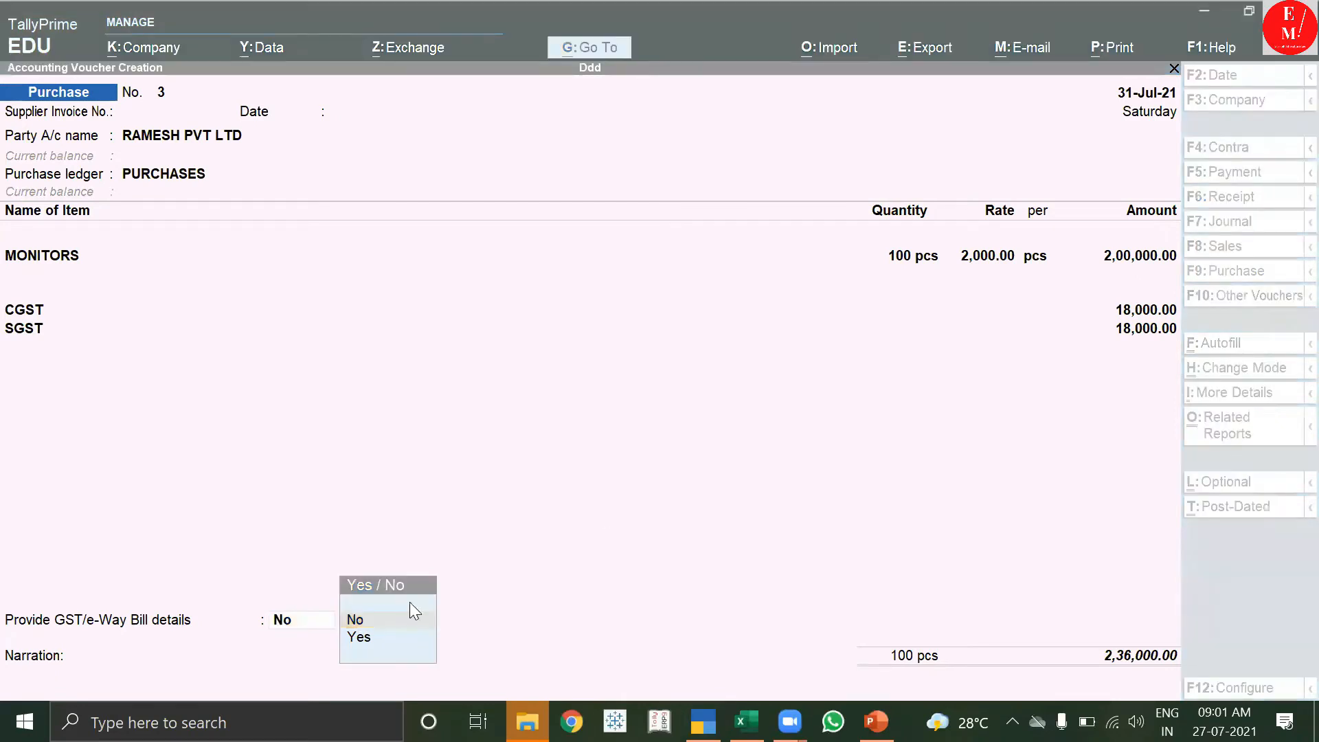
click(381, 624)
click(301, 625)
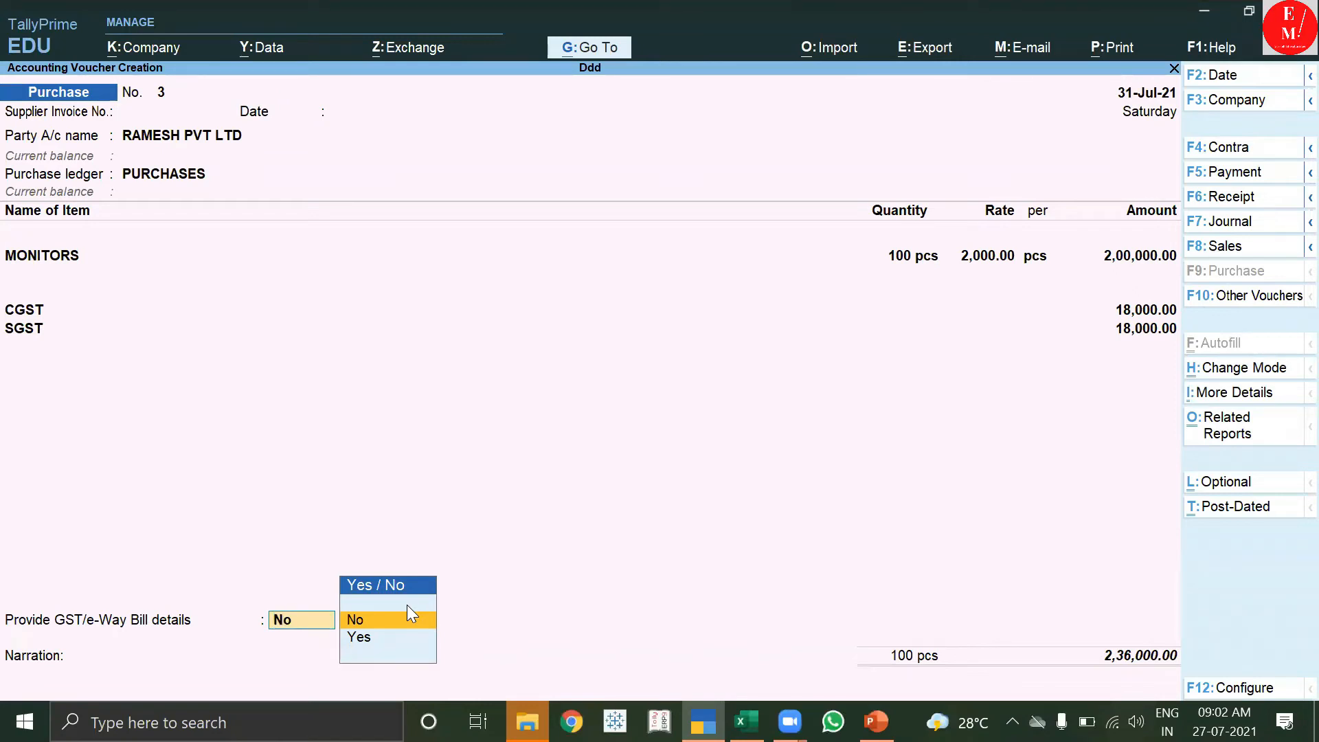
key(Return)
key(Return)
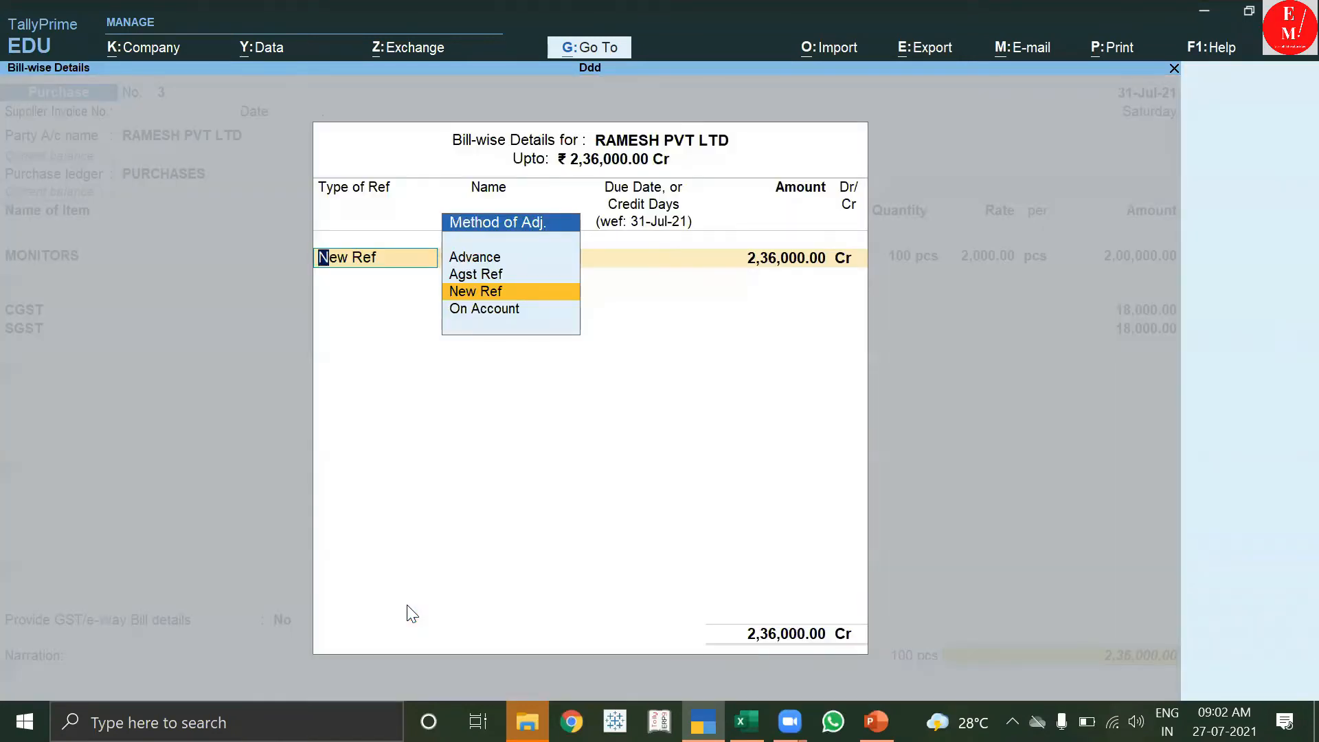
key(Return)
key(Return)
key(Return)
key(Return)
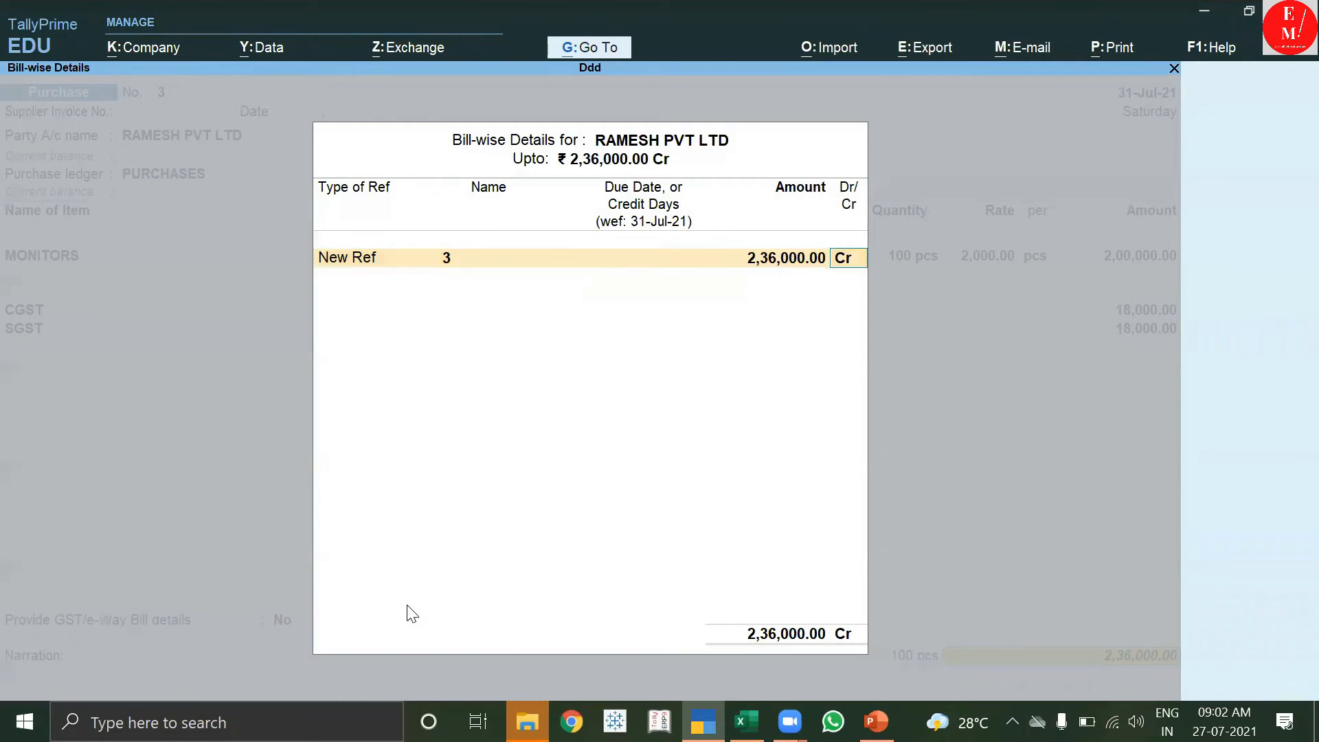
key(Return)
key(Return)
key(Return)
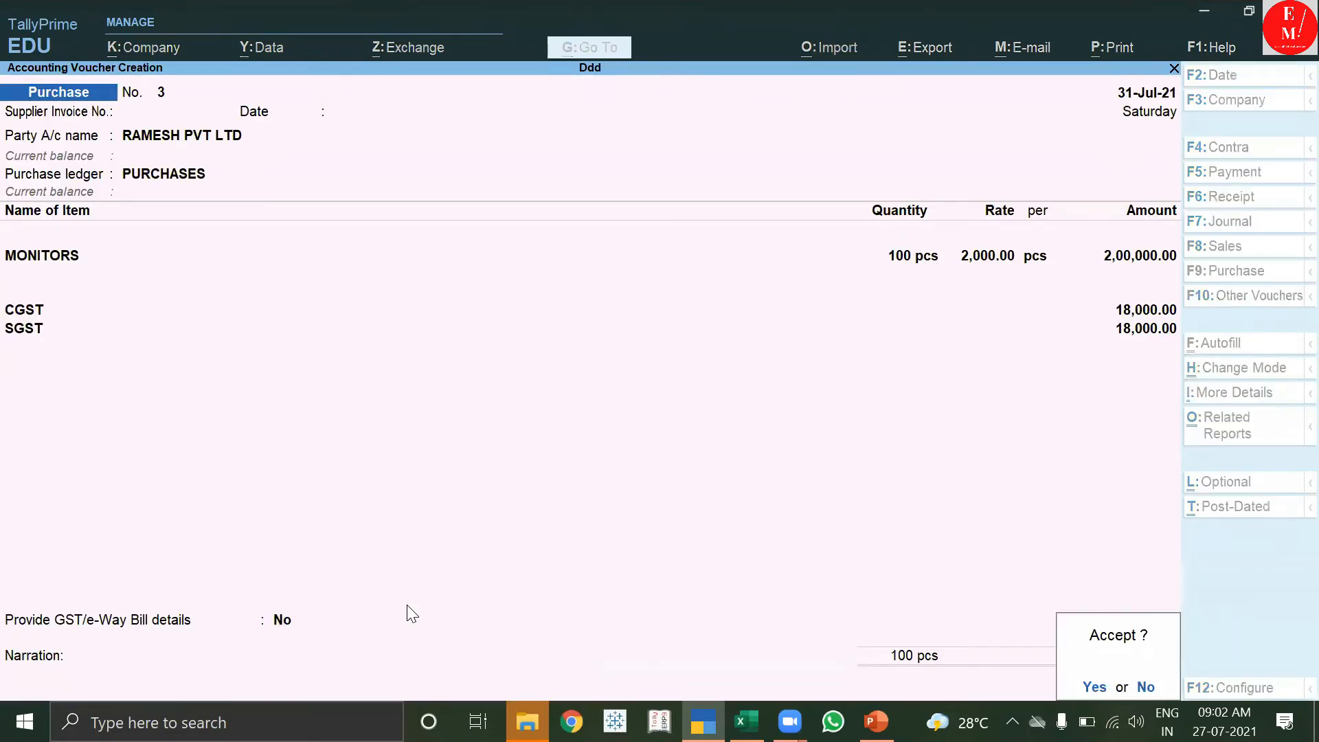
Save purchase voucher 3 and reopen it for printing.
key(y)
key(Page_Up)
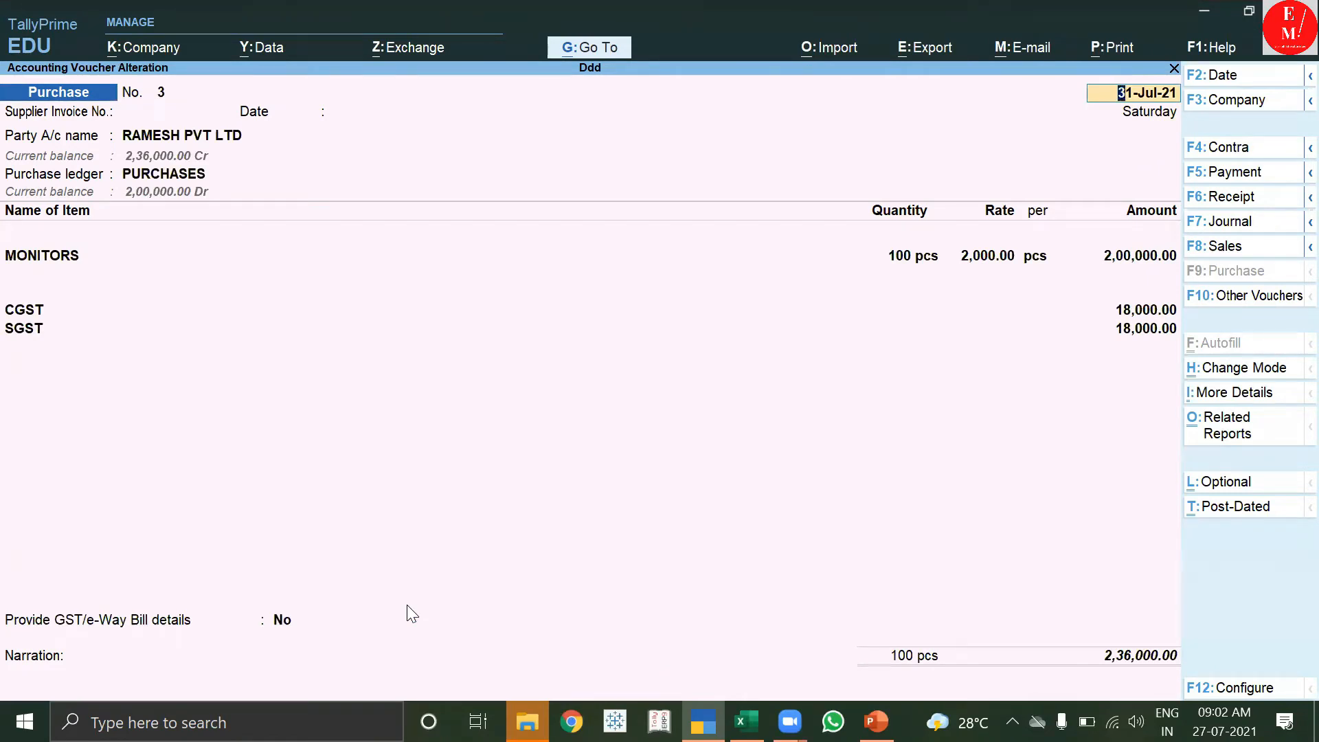
key(alt+p)
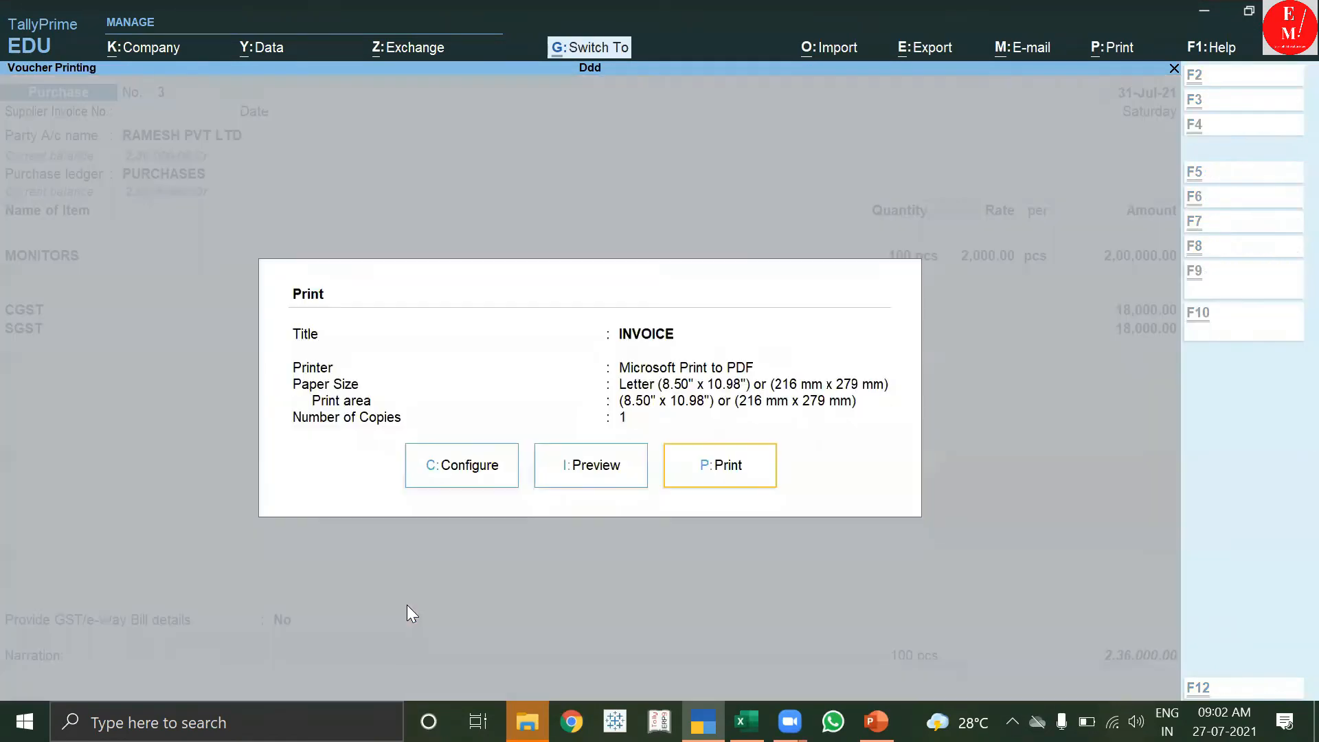
Turn on Show GST Analysis in the invoice print configuration.
click(482, 467)
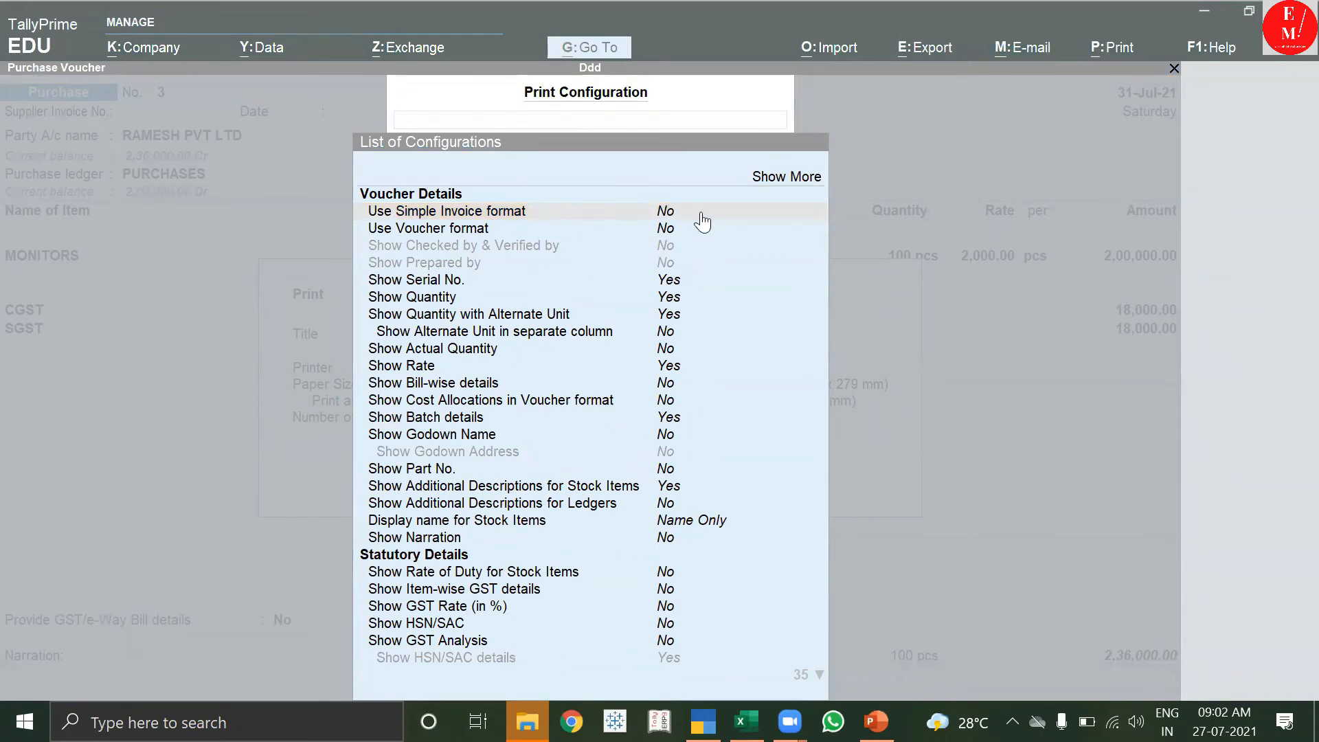
click(661, 576)
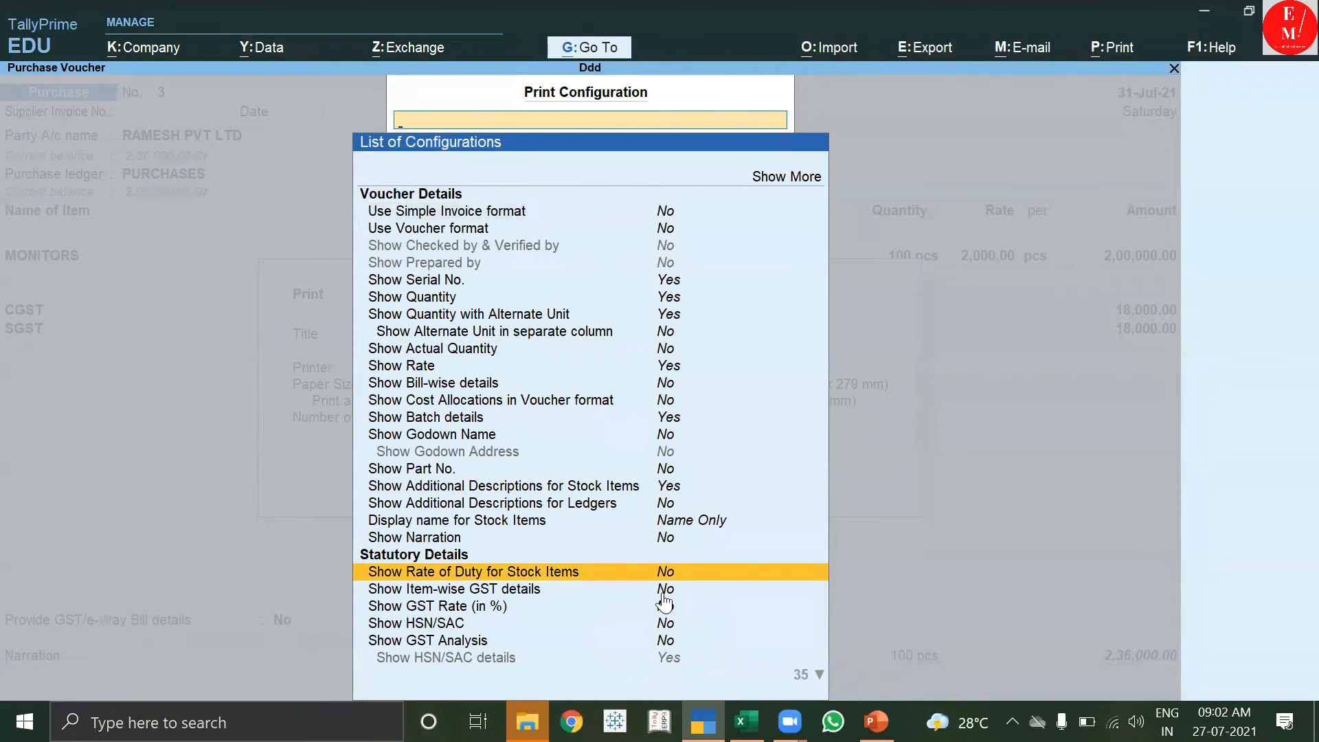
text(Y)
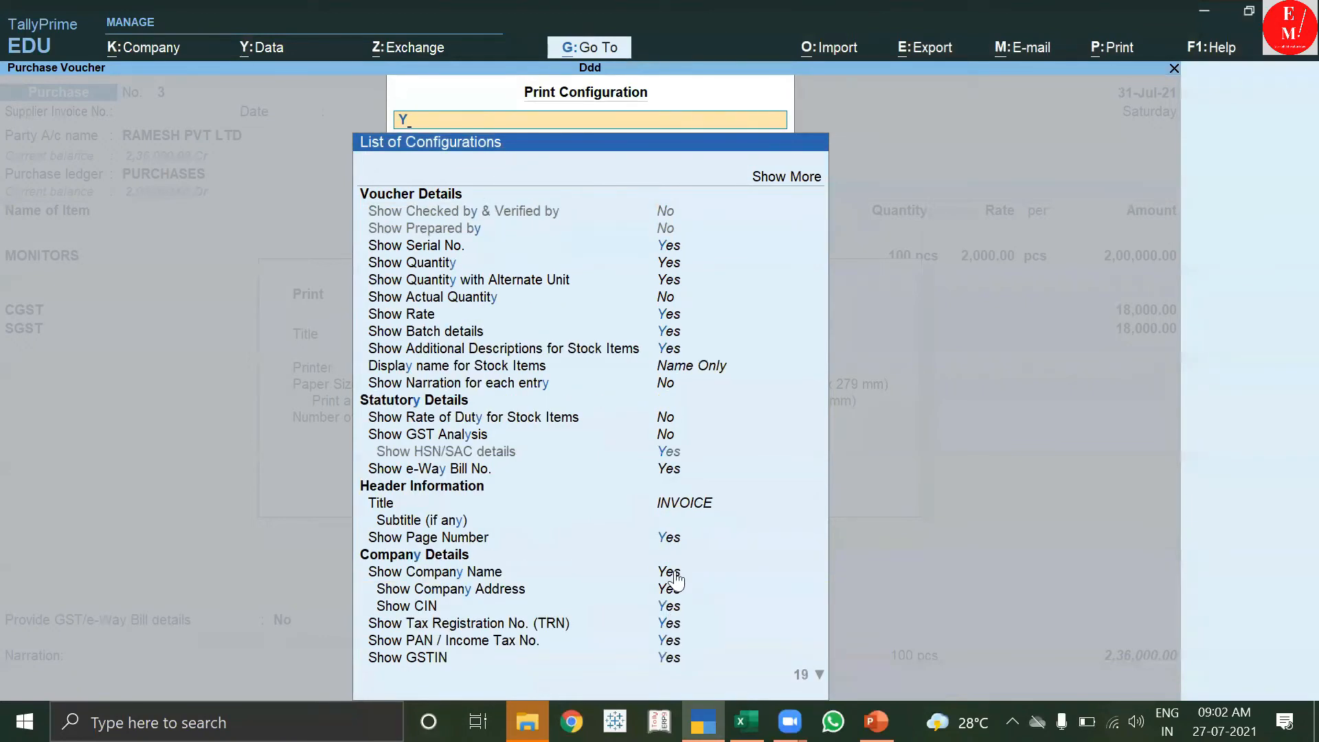
scroll(587, 481, down, 1)
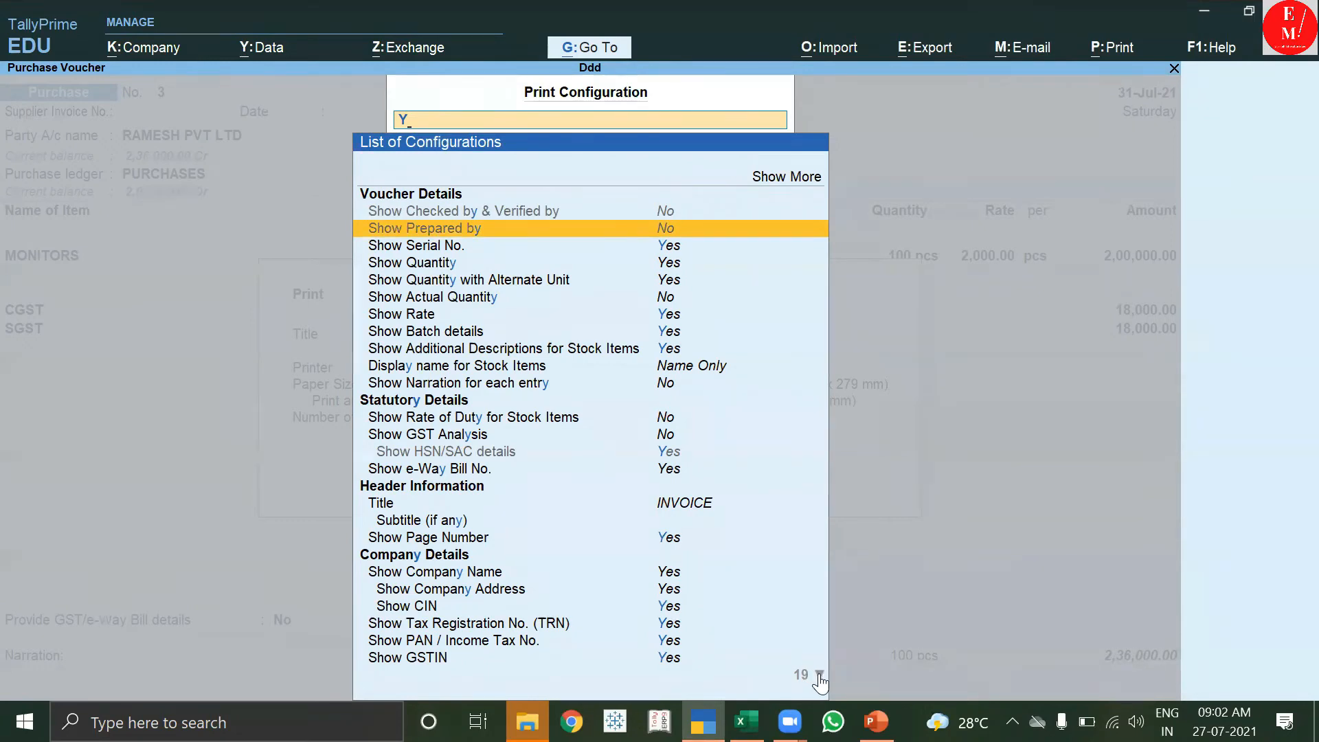
click(676, 436)
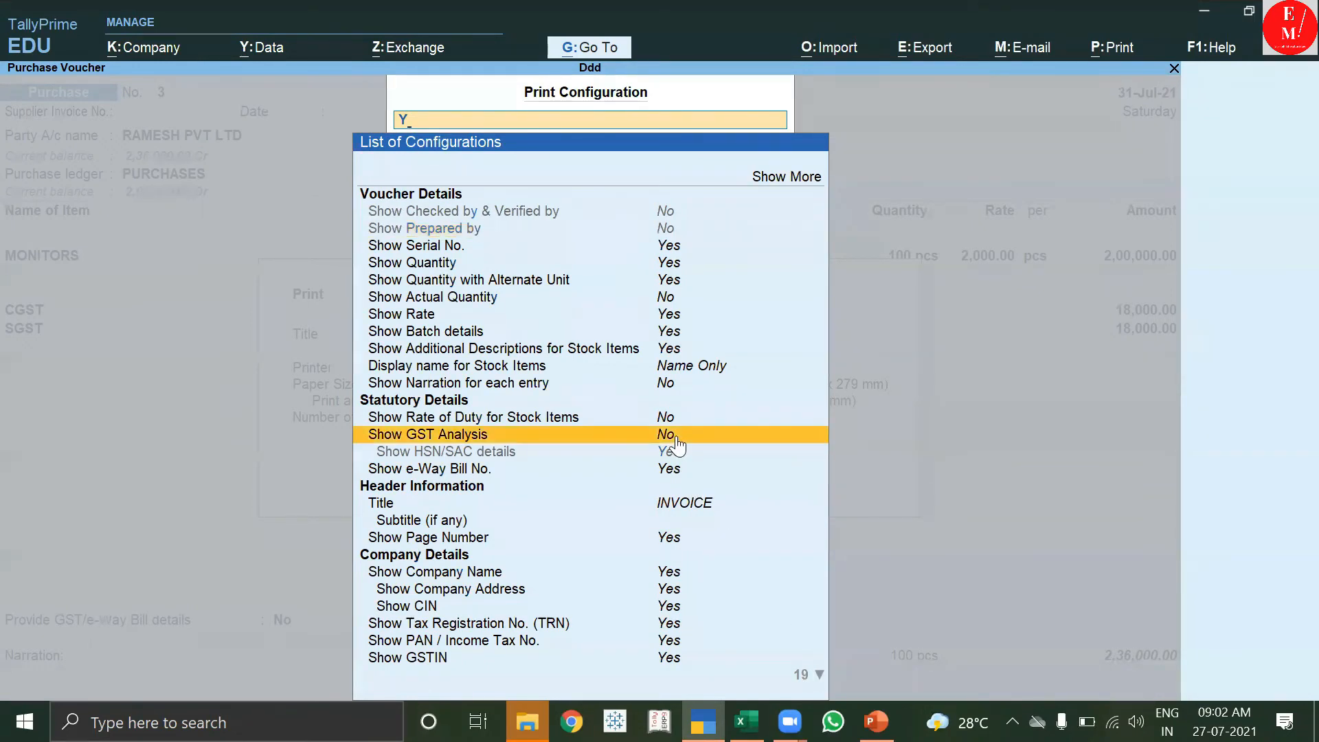
key(Return)
click(685, 435)
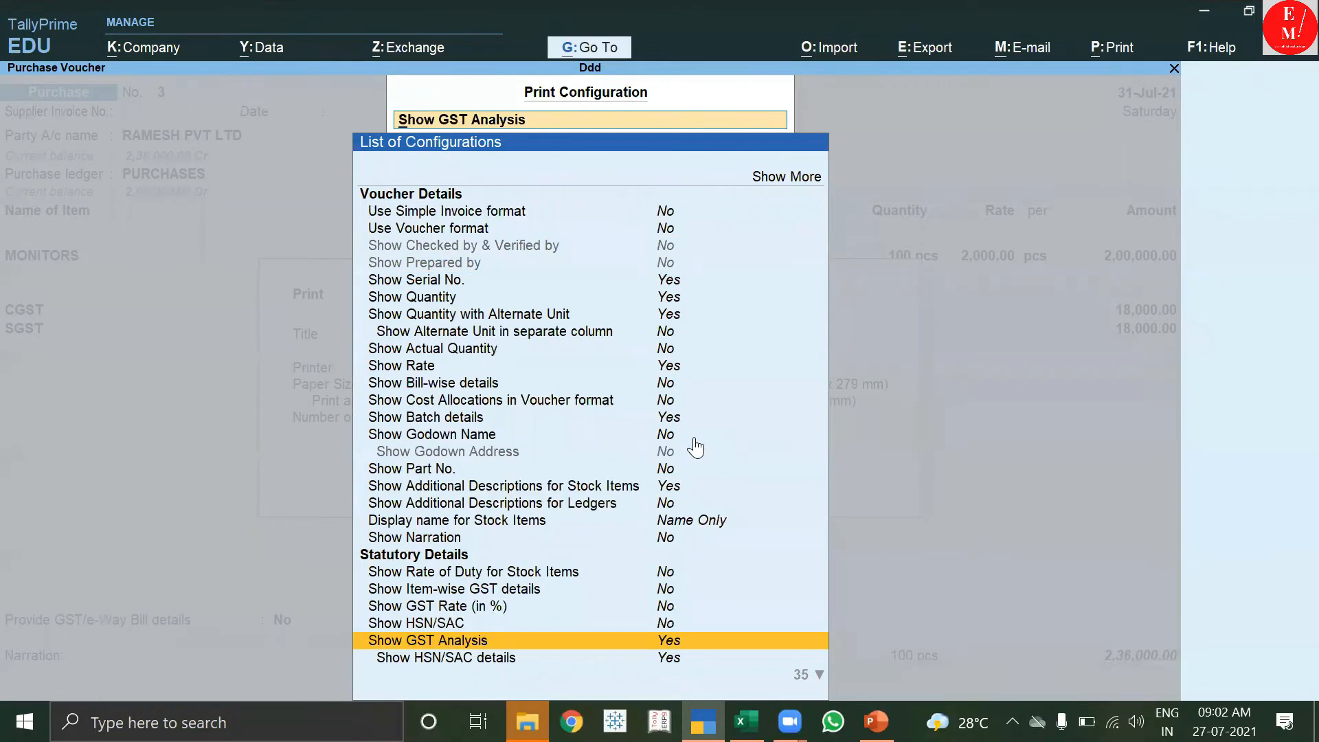
Set Show GST Rate (in %) and Show HSN/SAC to Yes, then preview the invoice.
key(Down)
key(Down)
key(Down)
key(Down)
key(Down)
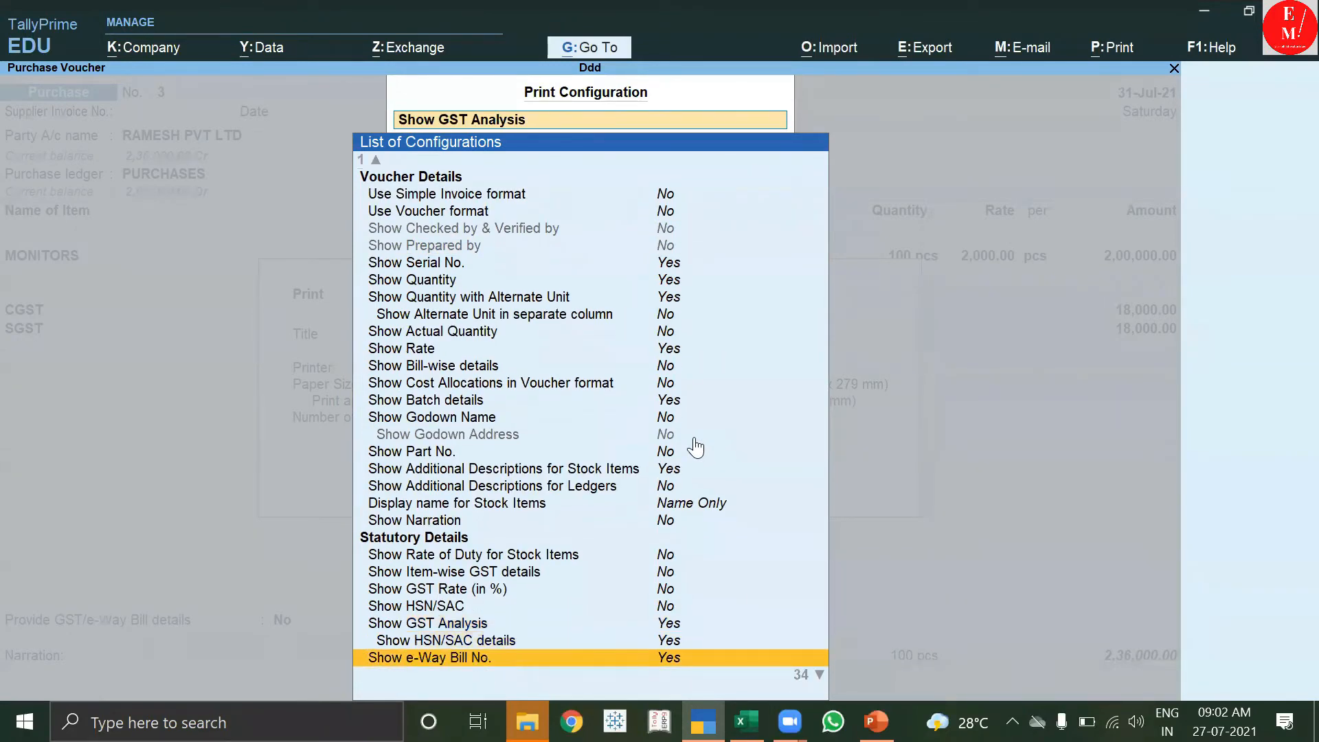
key(Down)
key(Down)
key(Down)
key(Up)
key(Up)
key(Up)
key(Up)
key(Up)
key(Up)
key(Up)
key(Up)
key(Up)
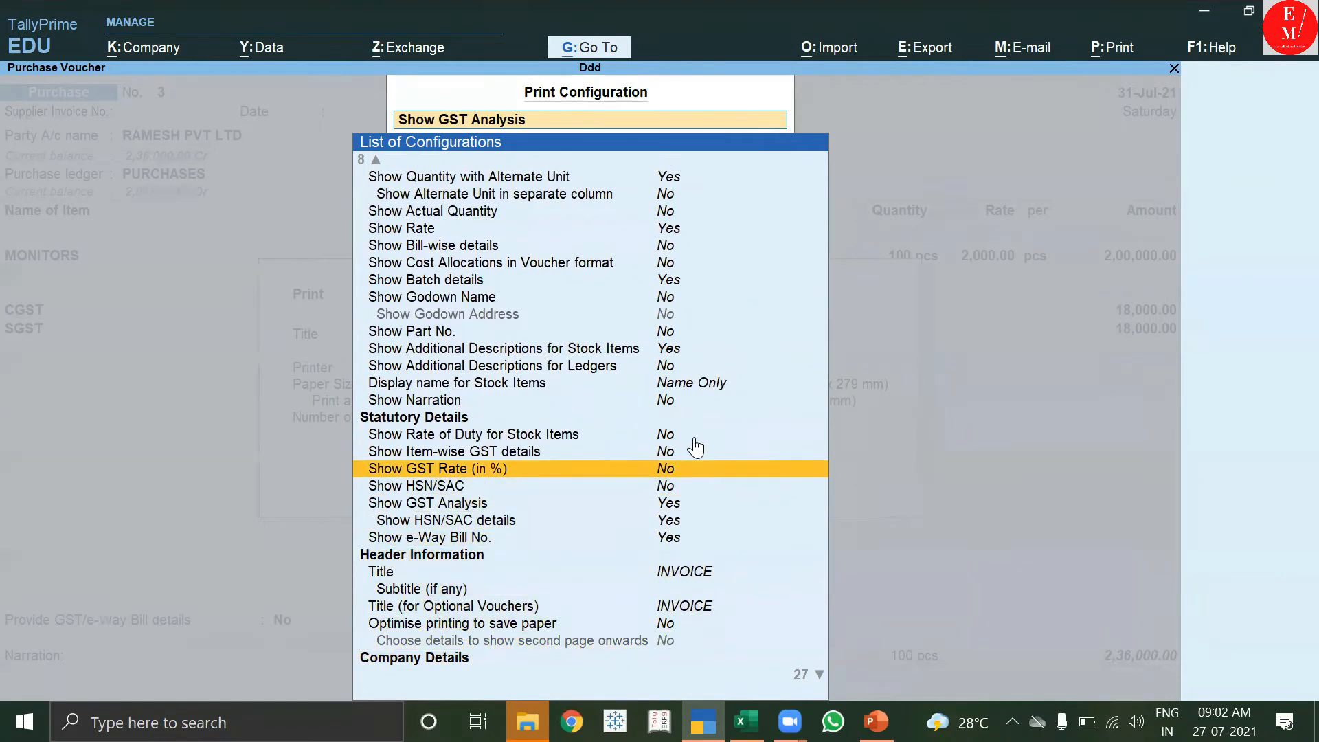
key(Return)
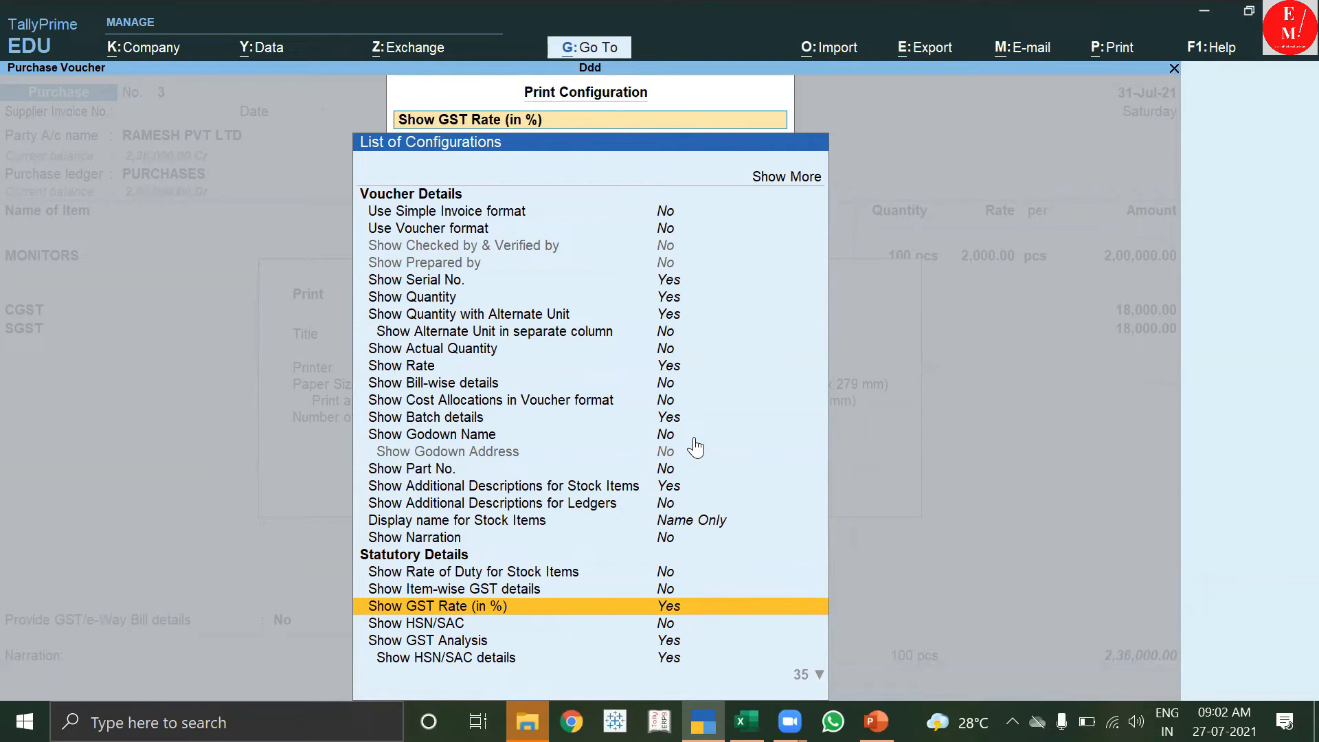
key(Down)
key(Return)
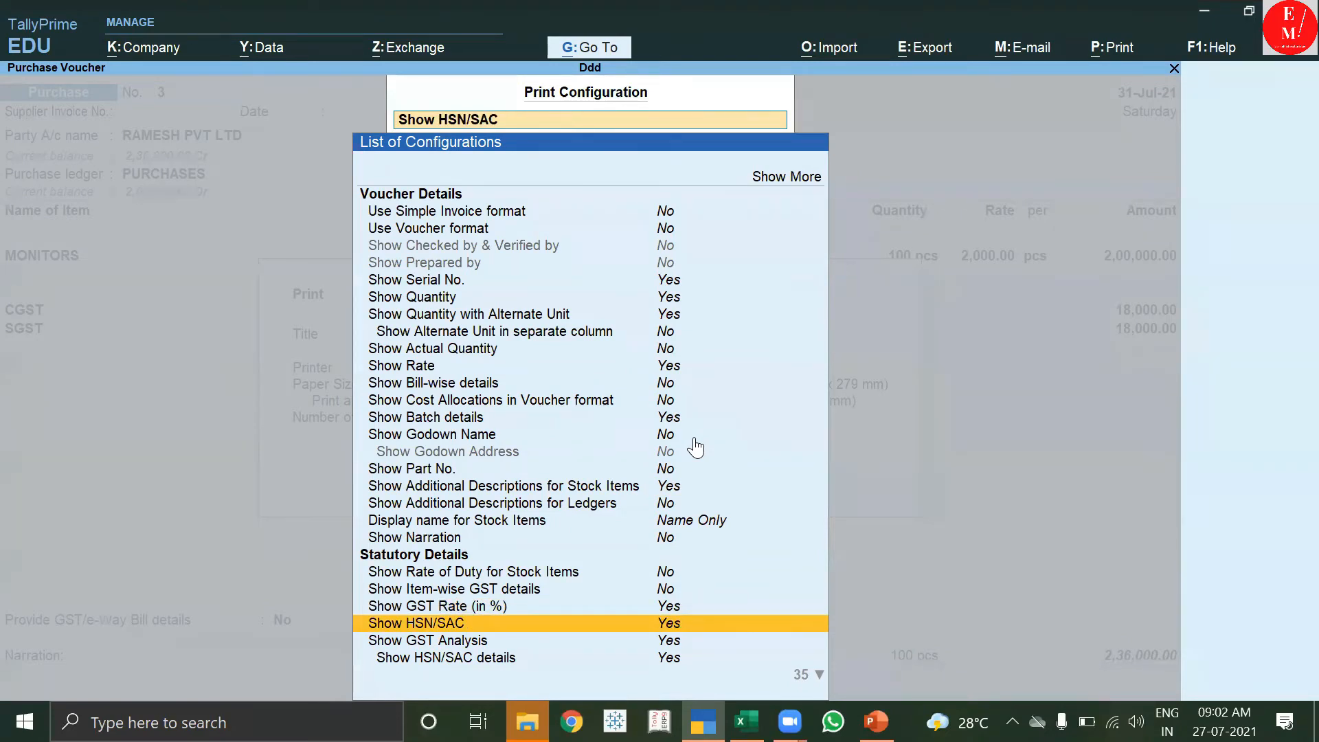
key(Escape)
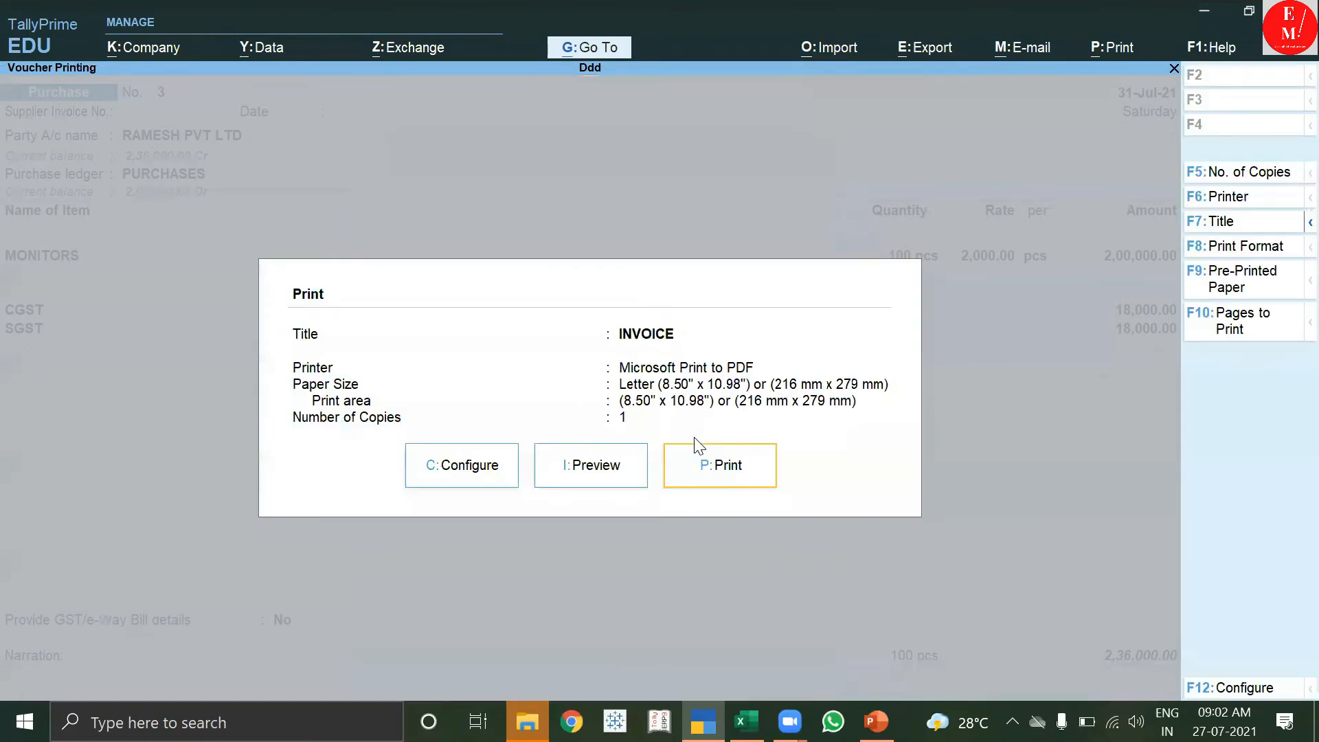
click(608, 479)
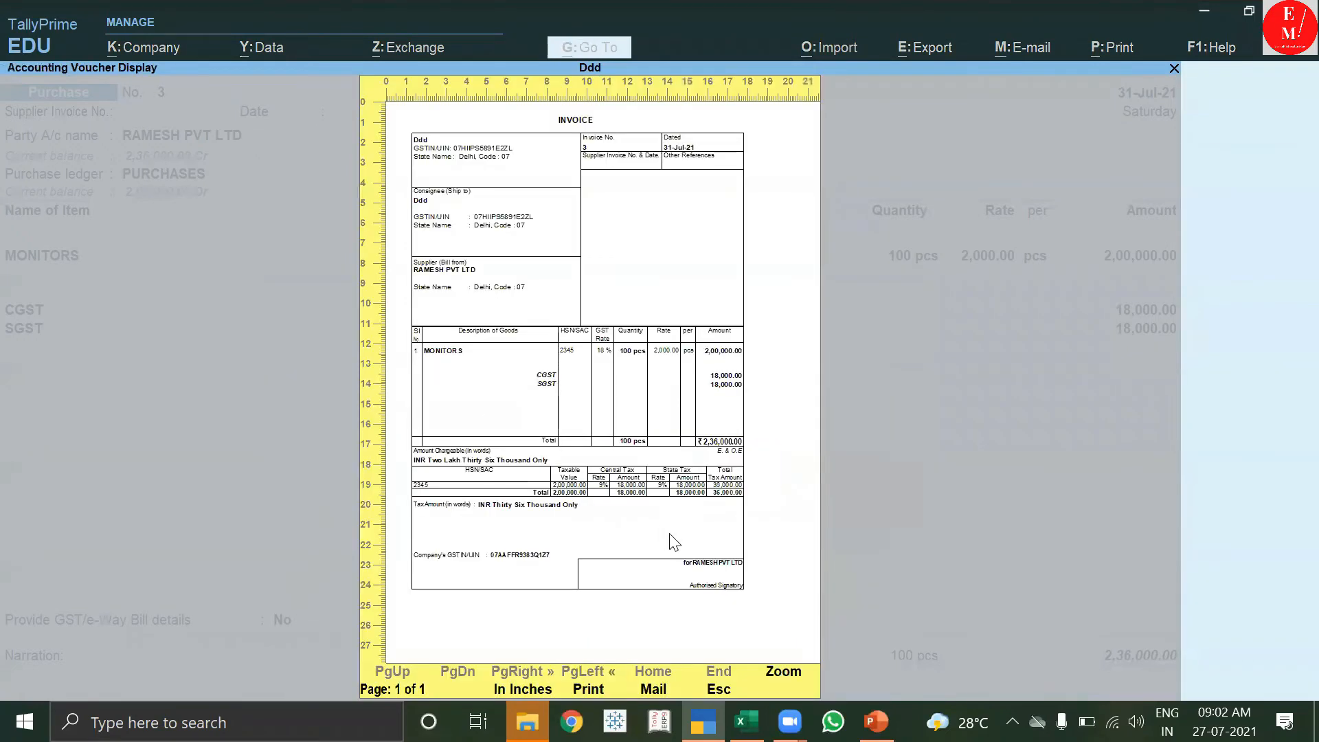
Zoom the invoice preview to check HSN/SAC 2345, 18% GST rate and the tax summary table.
click(786, 680)
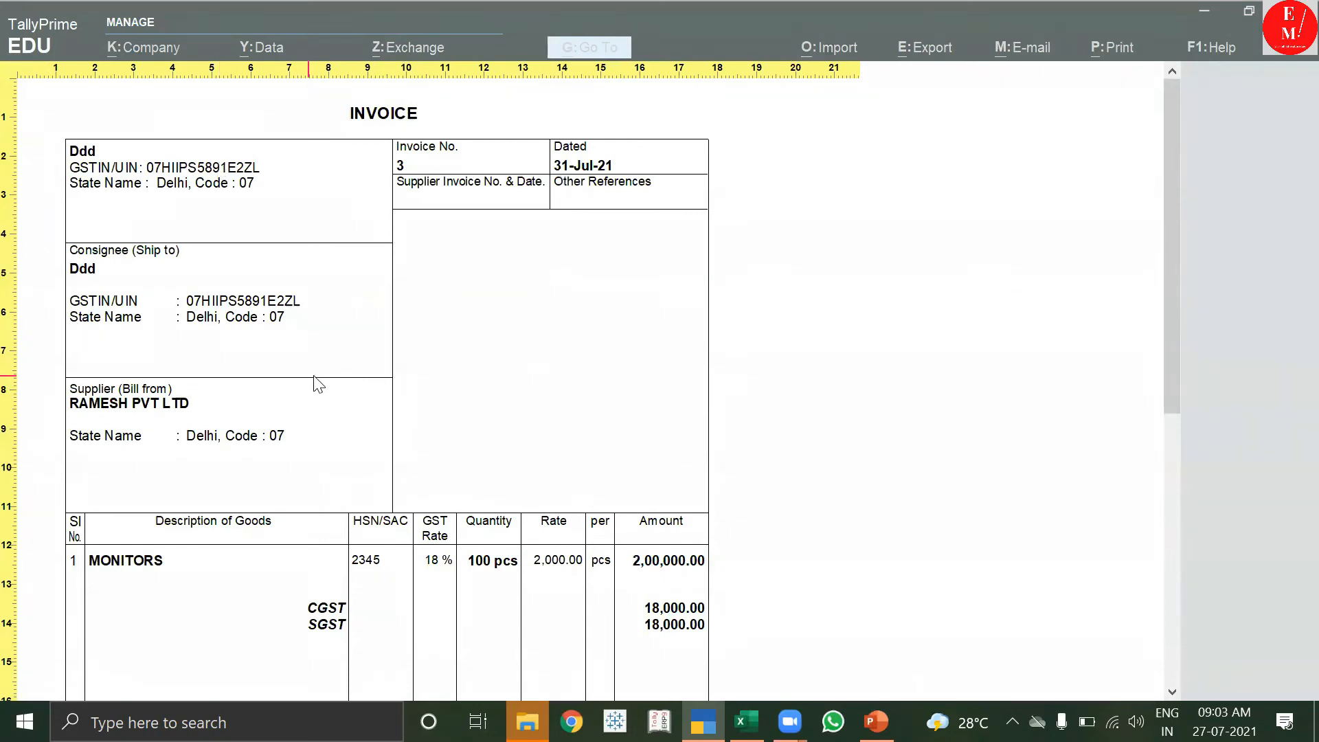
scroll(315, 379, down, 5)
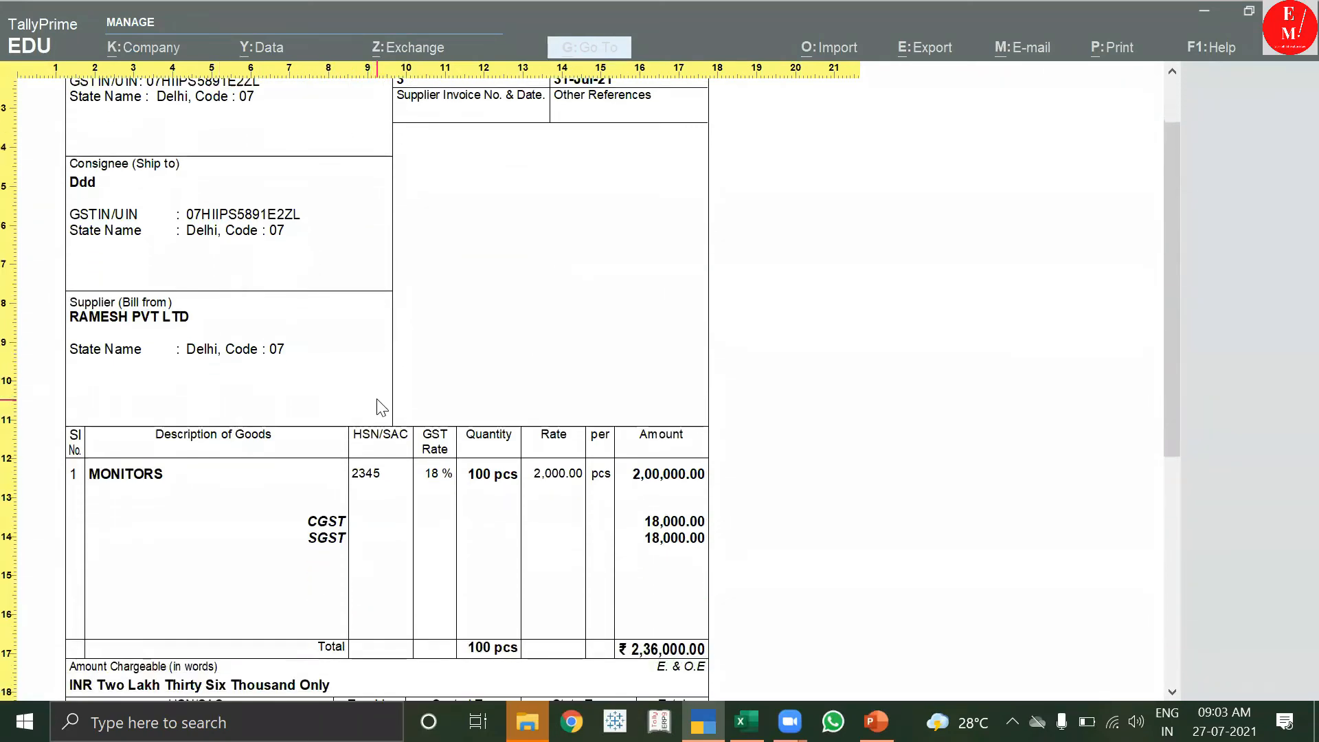
scroll(382, 408, down, 1)
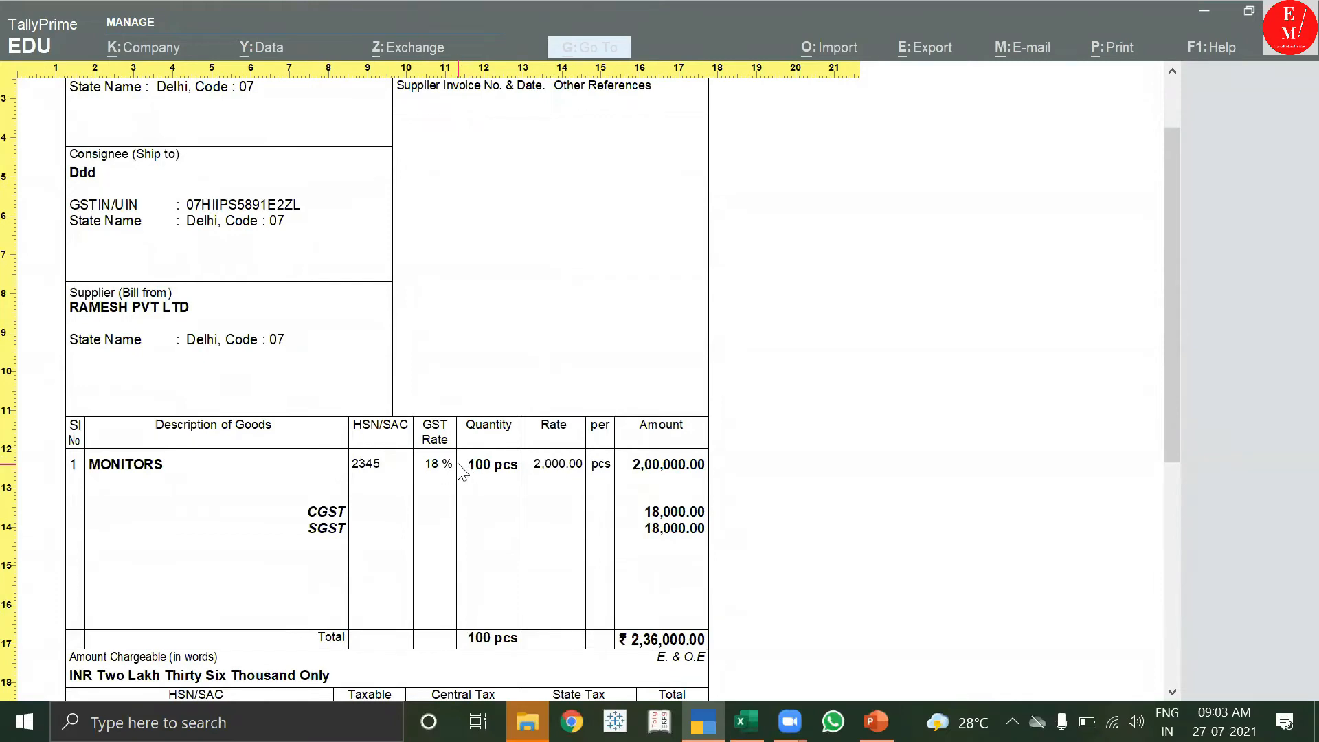
drag(1174, 296, 1169, 355)
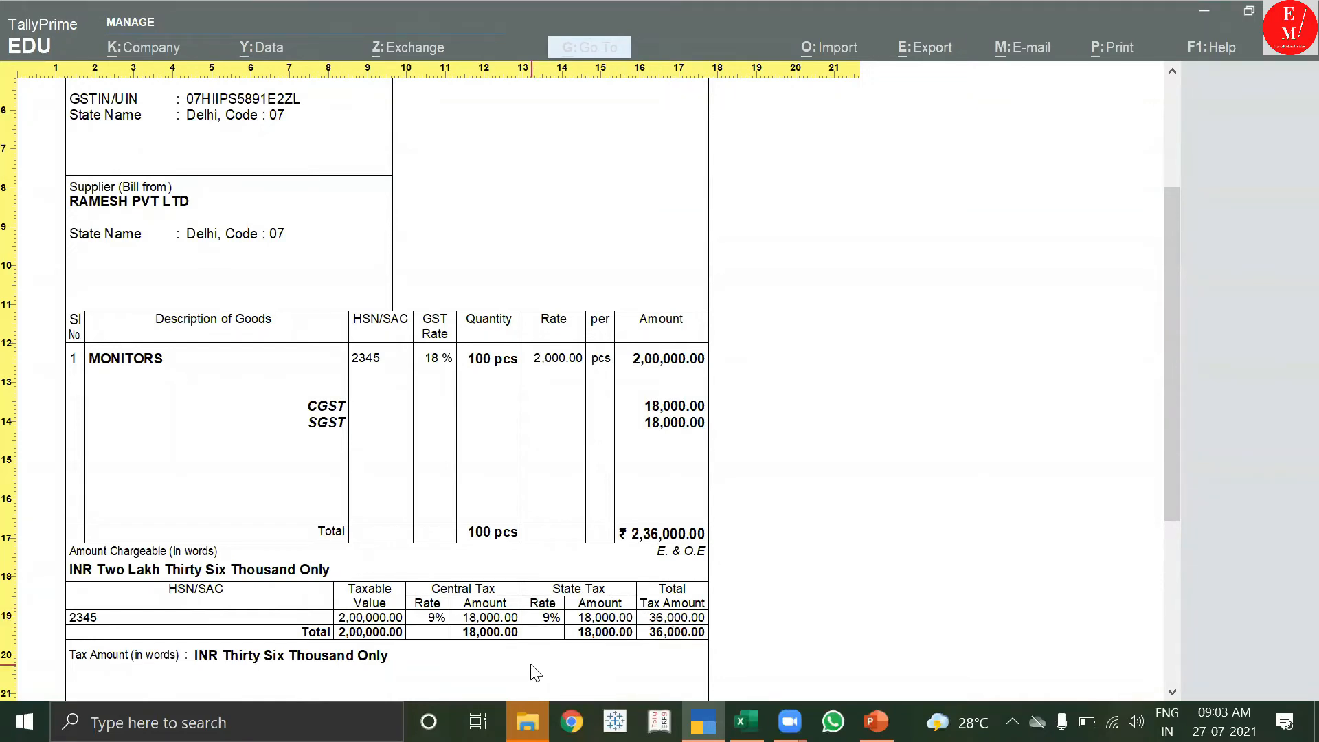
key(Escape)
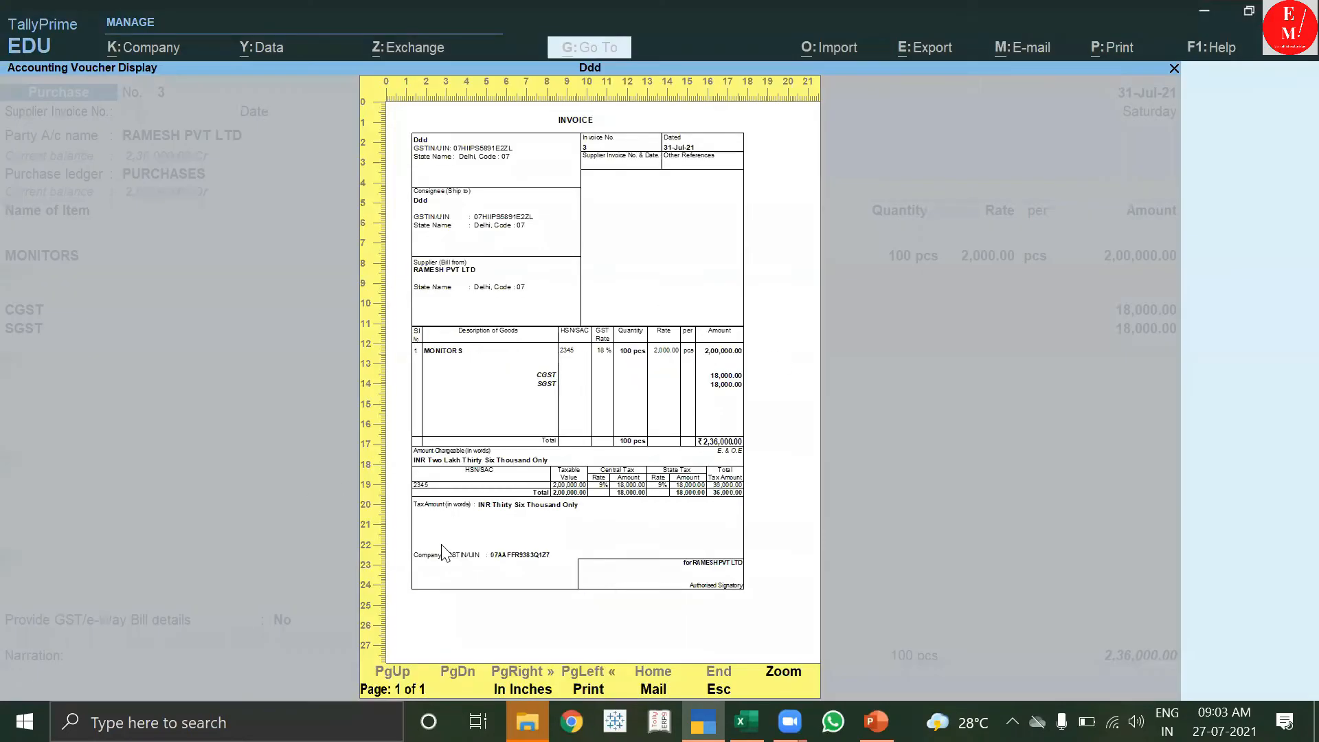
key(Escape)
Confirm Show e-Way Bill No. is Yes, then close the print settings back to voucher 3.
click(484, 471)
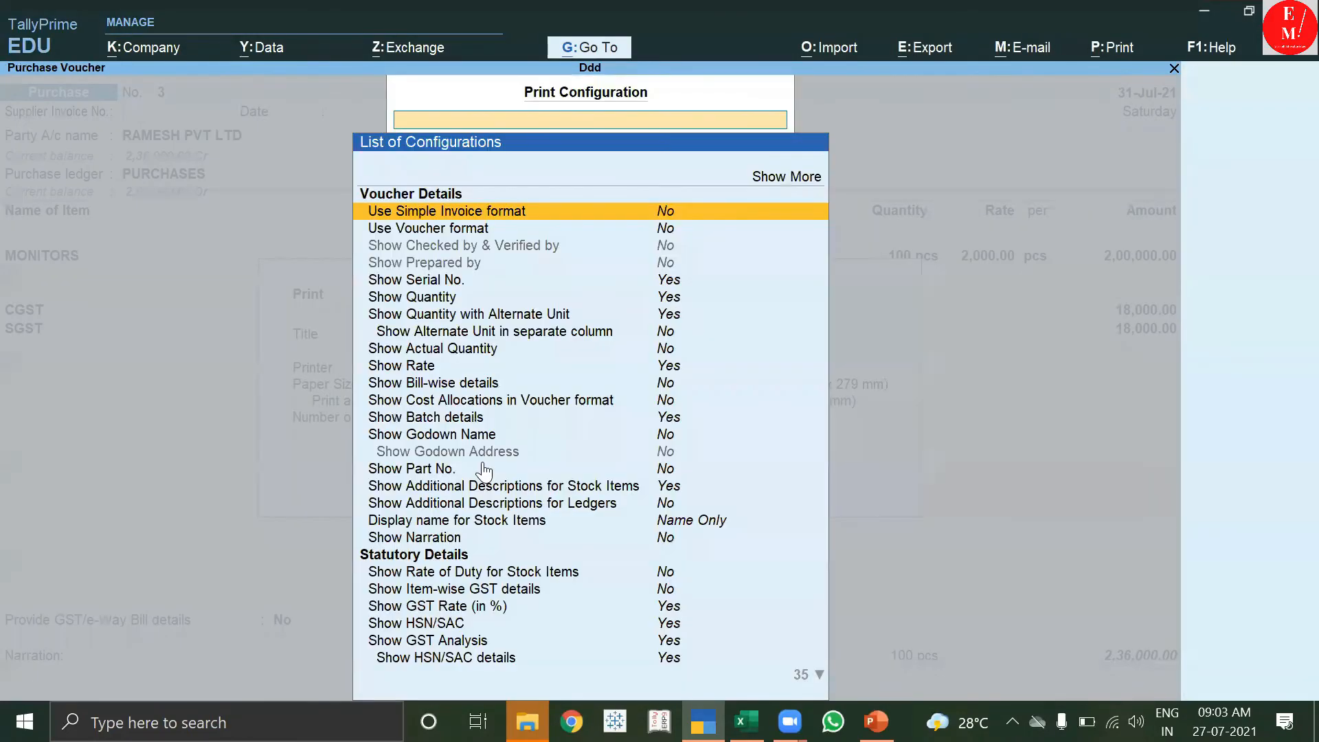
click(820, 676)
click(820, 677)
click(820, 677)
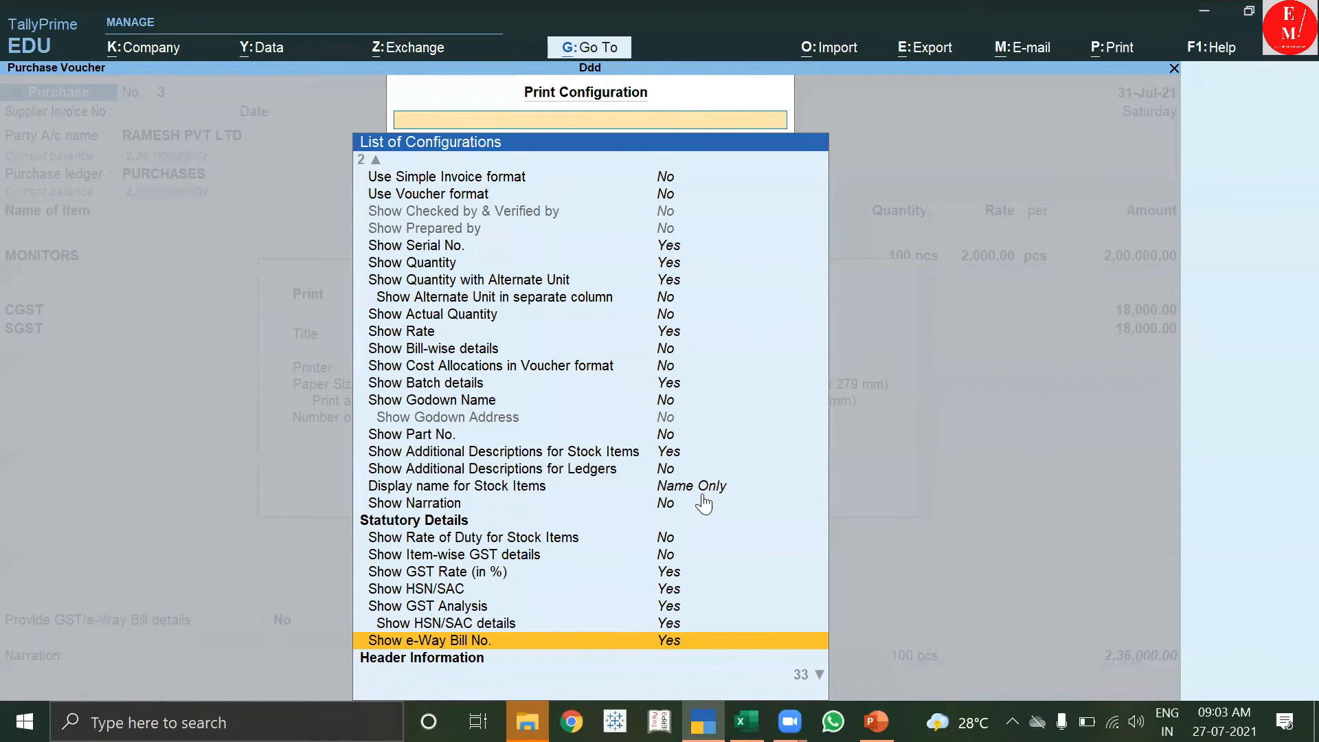
key(Escape)
click(772, 486)
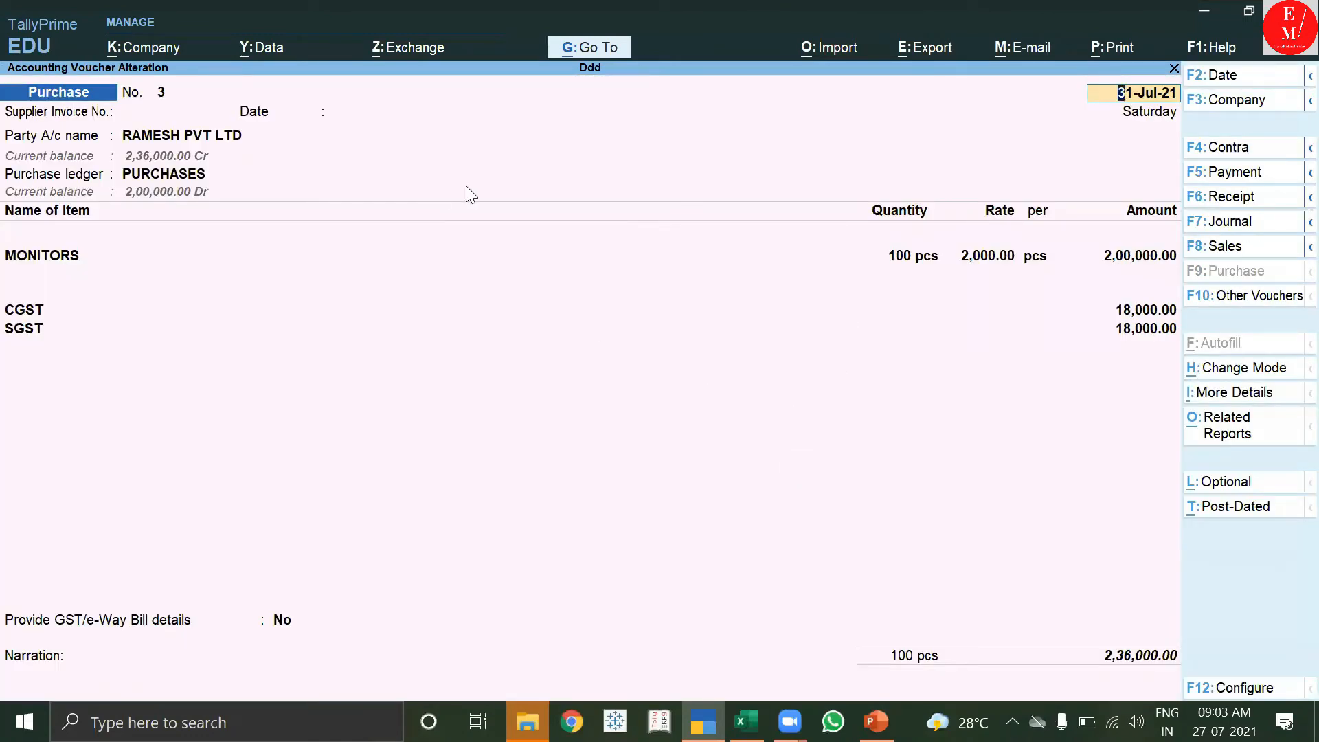
Leave the alteration, view additional details and related reports, then quit back to voucher No. 3.
key(Escape)
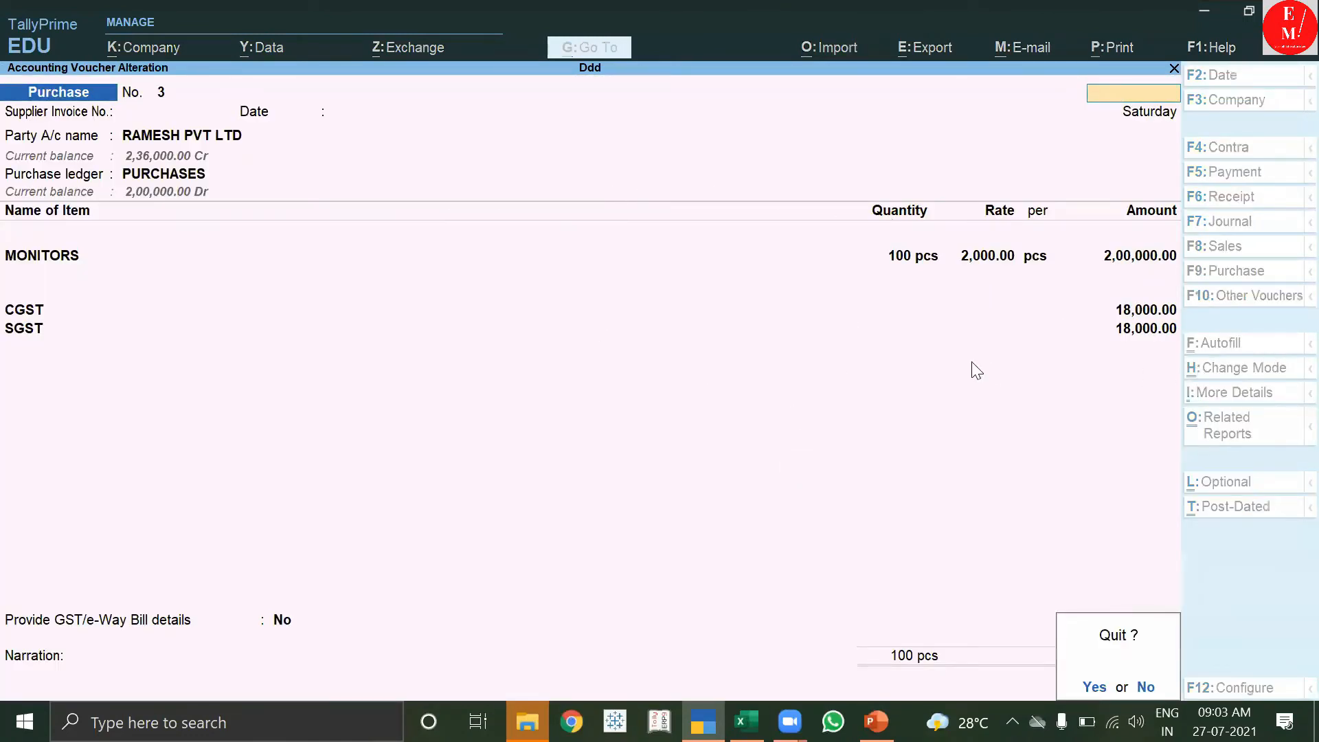
key(y)
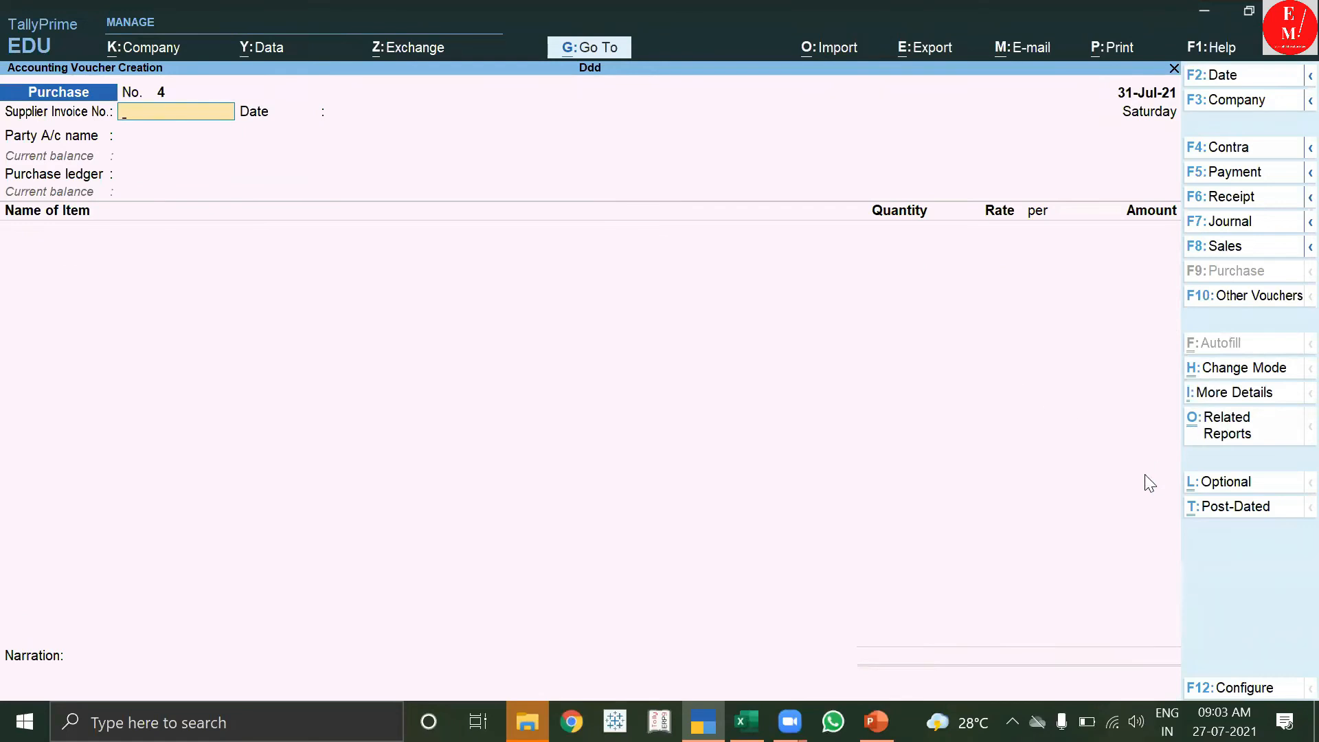
key(Return)
key(Return)
key(Return)
key(Return)
key(ctrl+i)
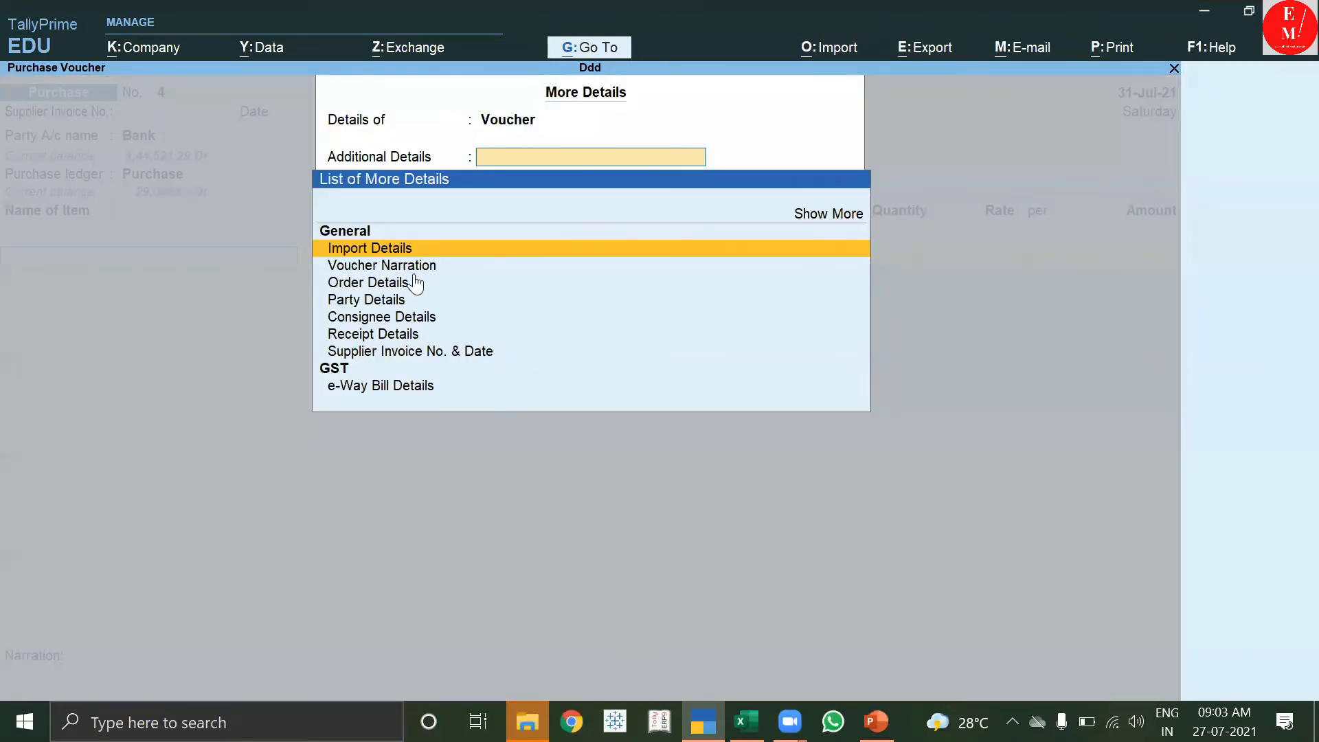
key(Escape)
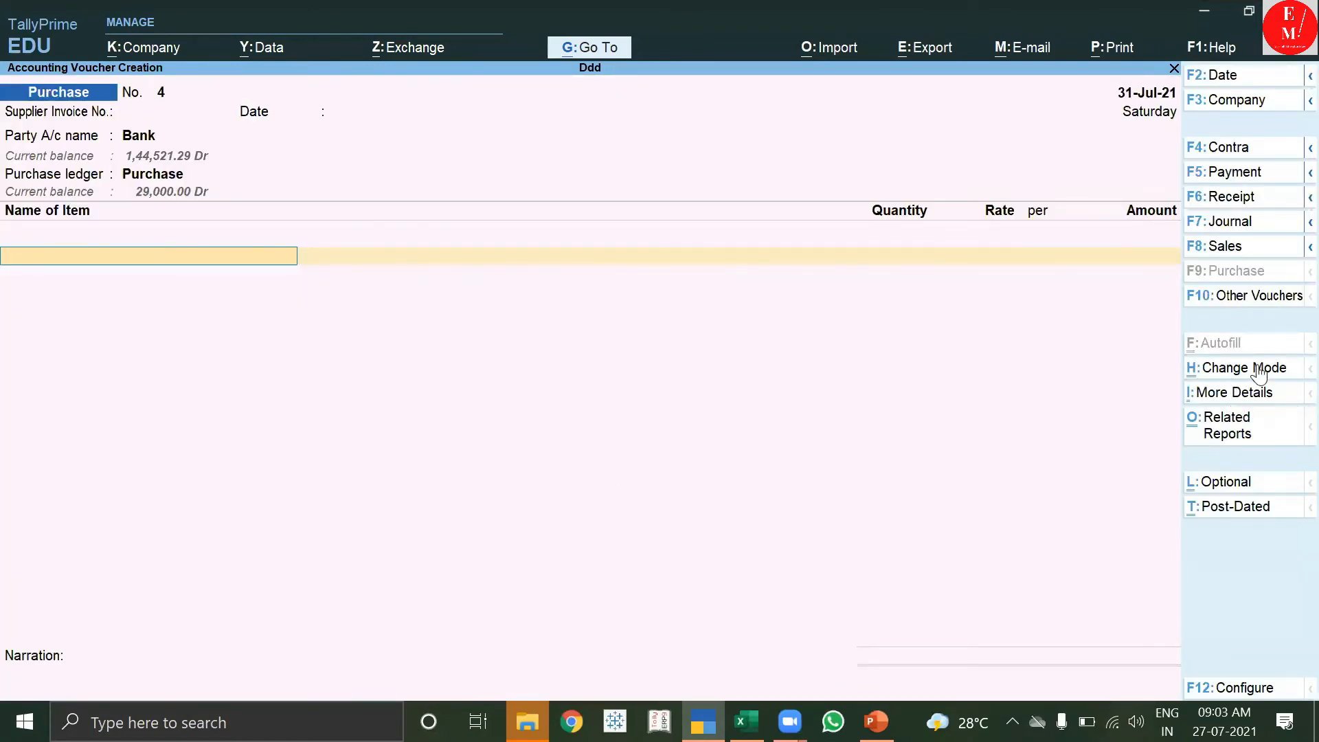
click(1244, 429)
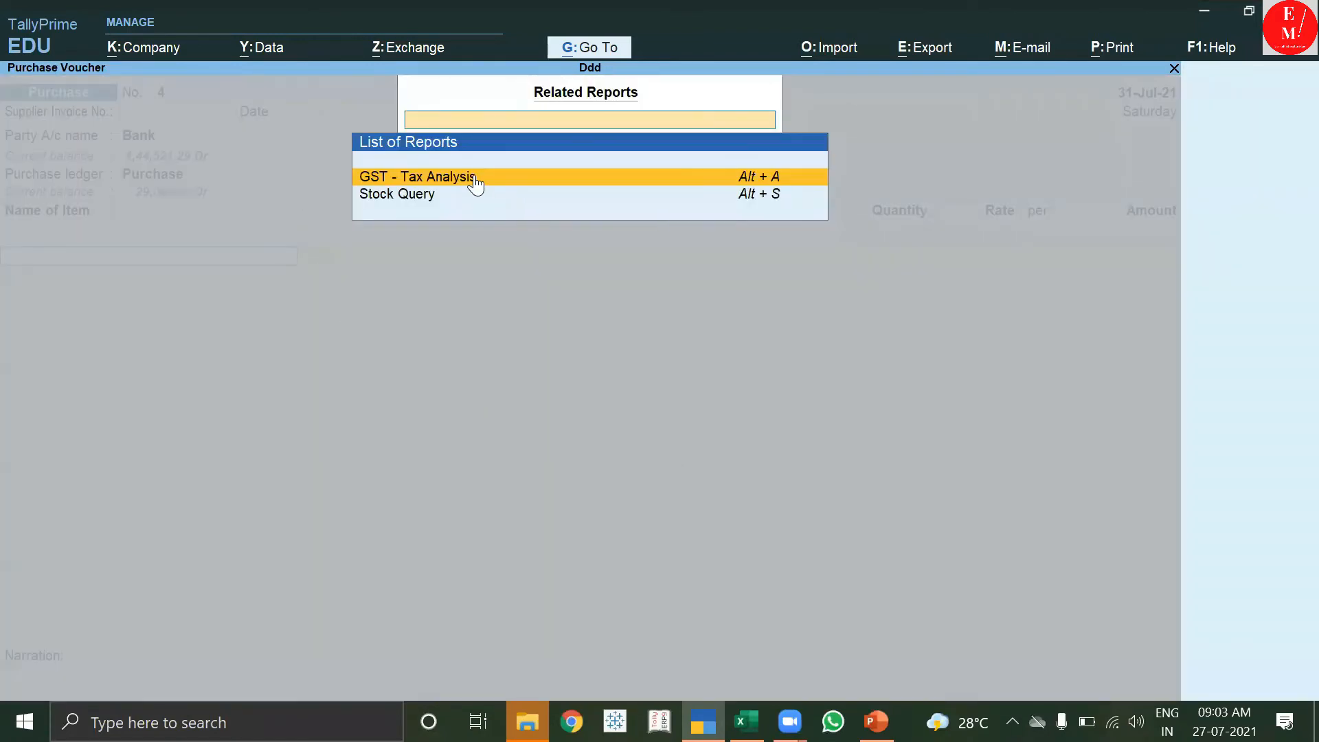
key(Escape)
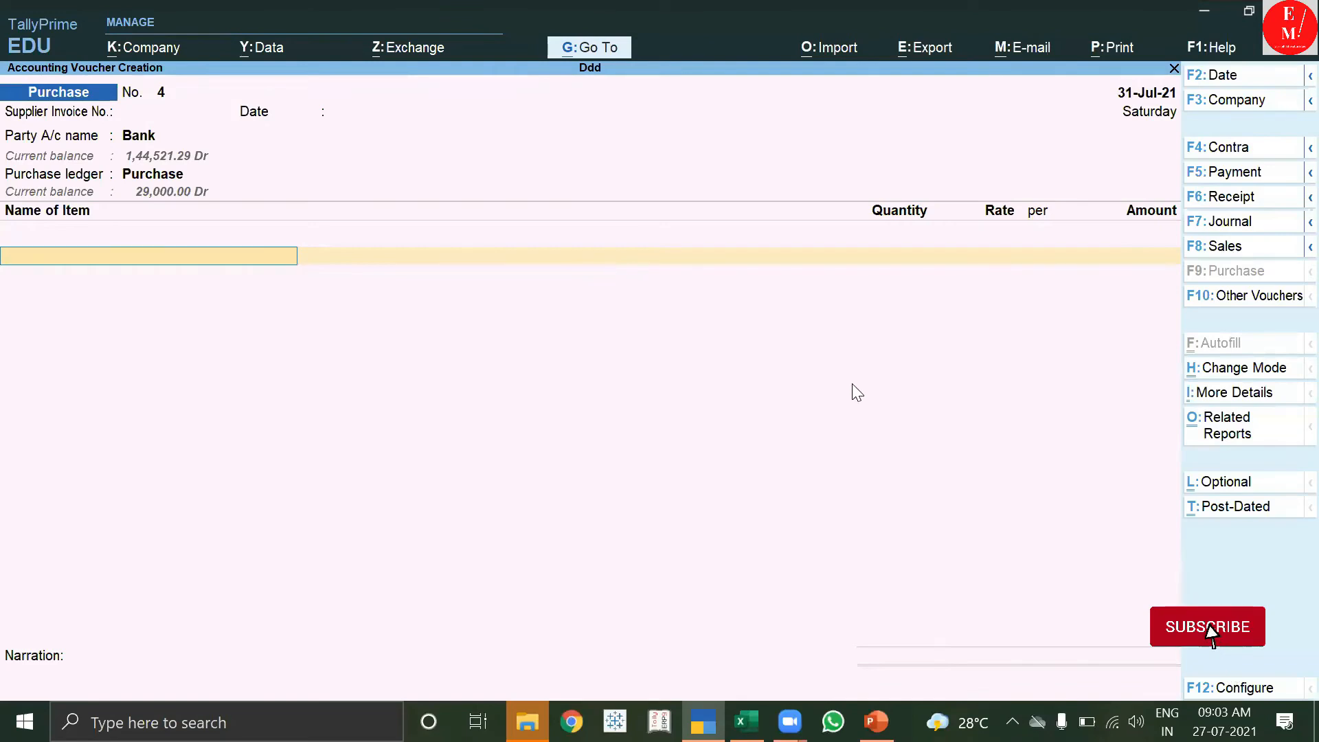
key(Escape)
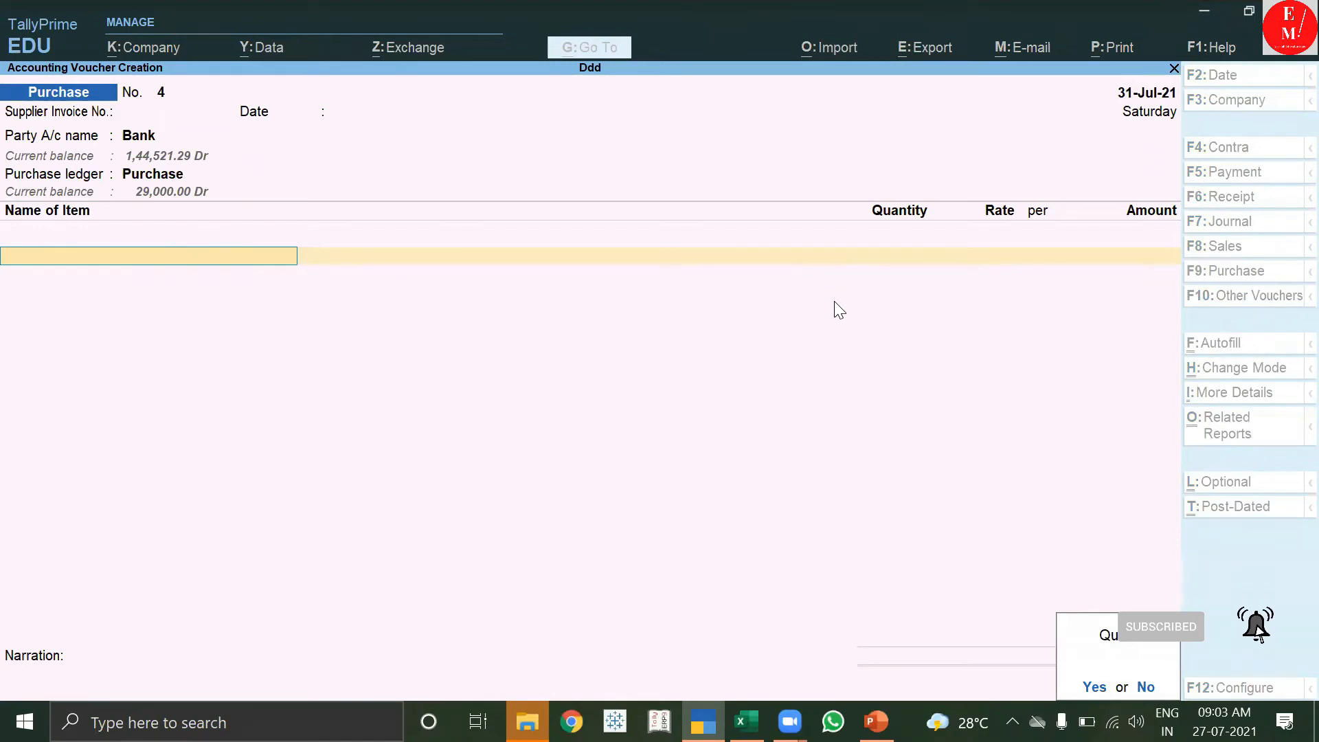
key(y)
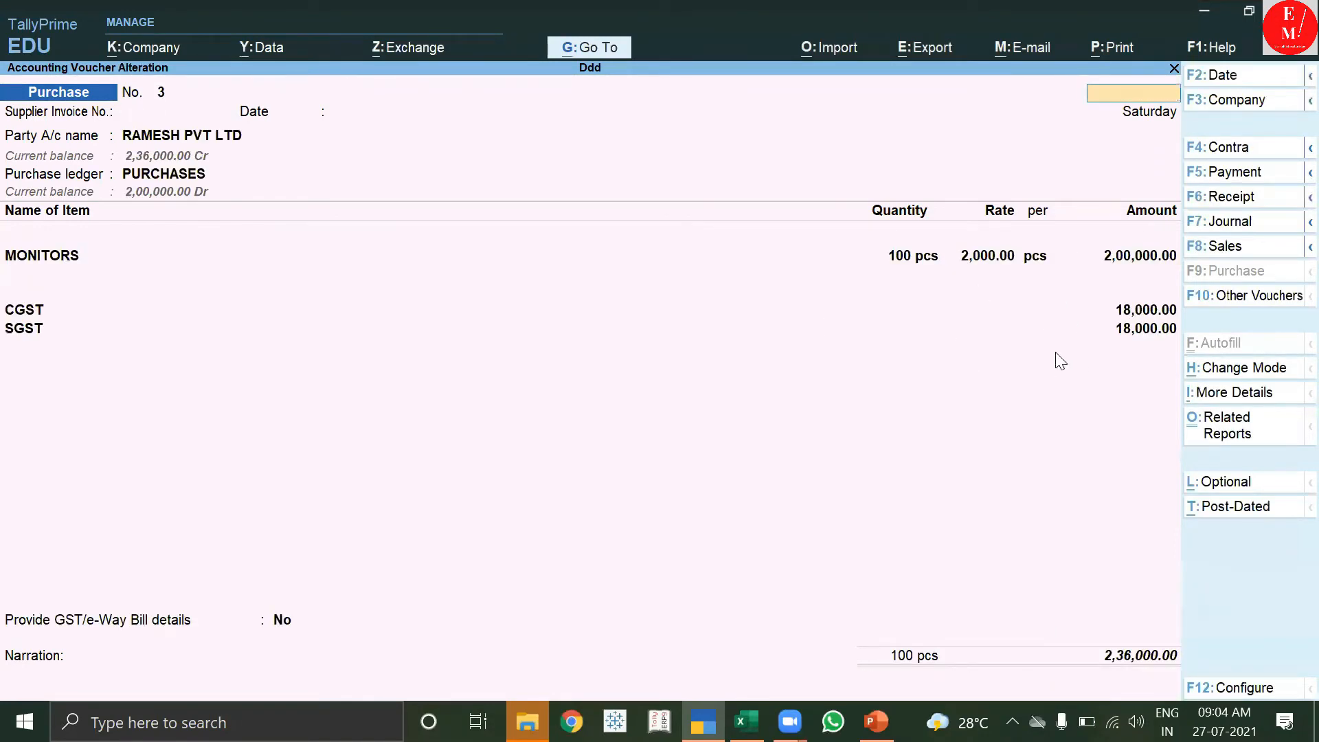
View voucher 3's detailed GST - Tax Analysis (36,000.00 tax, 9% central, 9% state), then quit.
click(1196, 435)
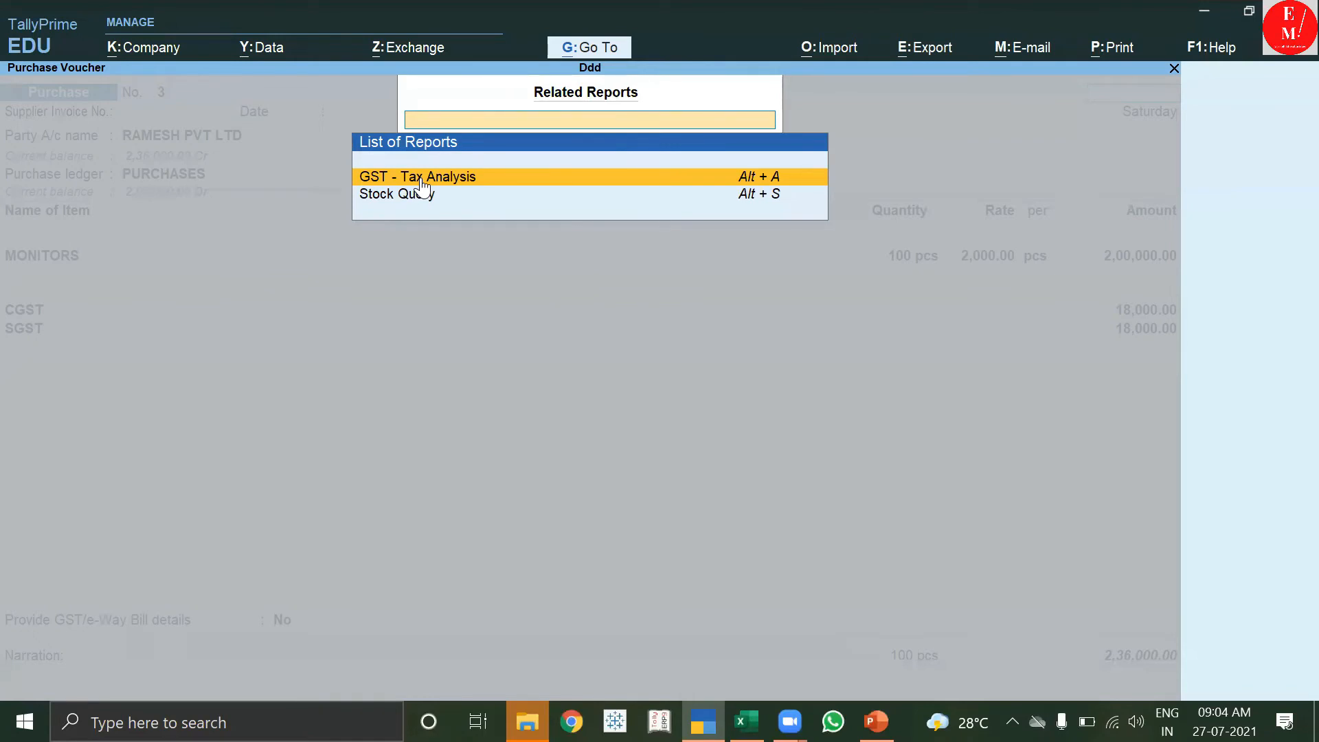
click(421, 178)
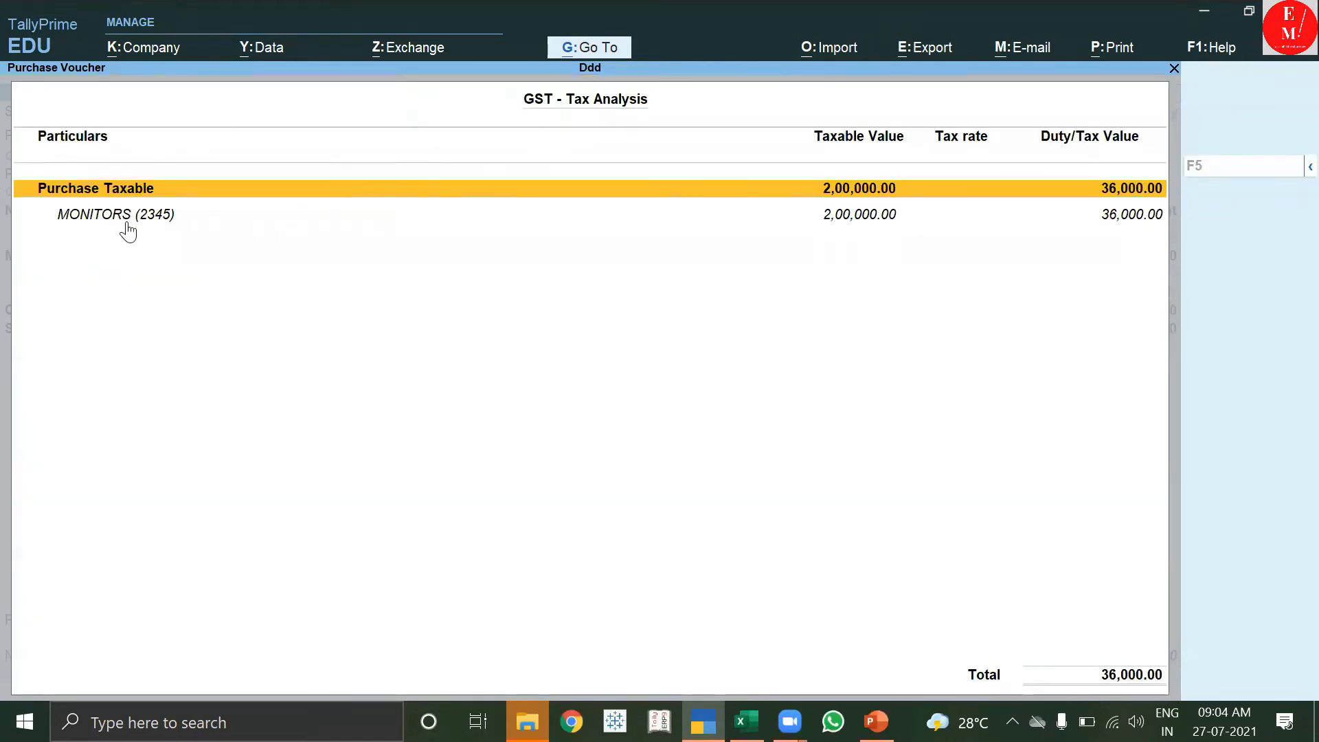
key(F5)
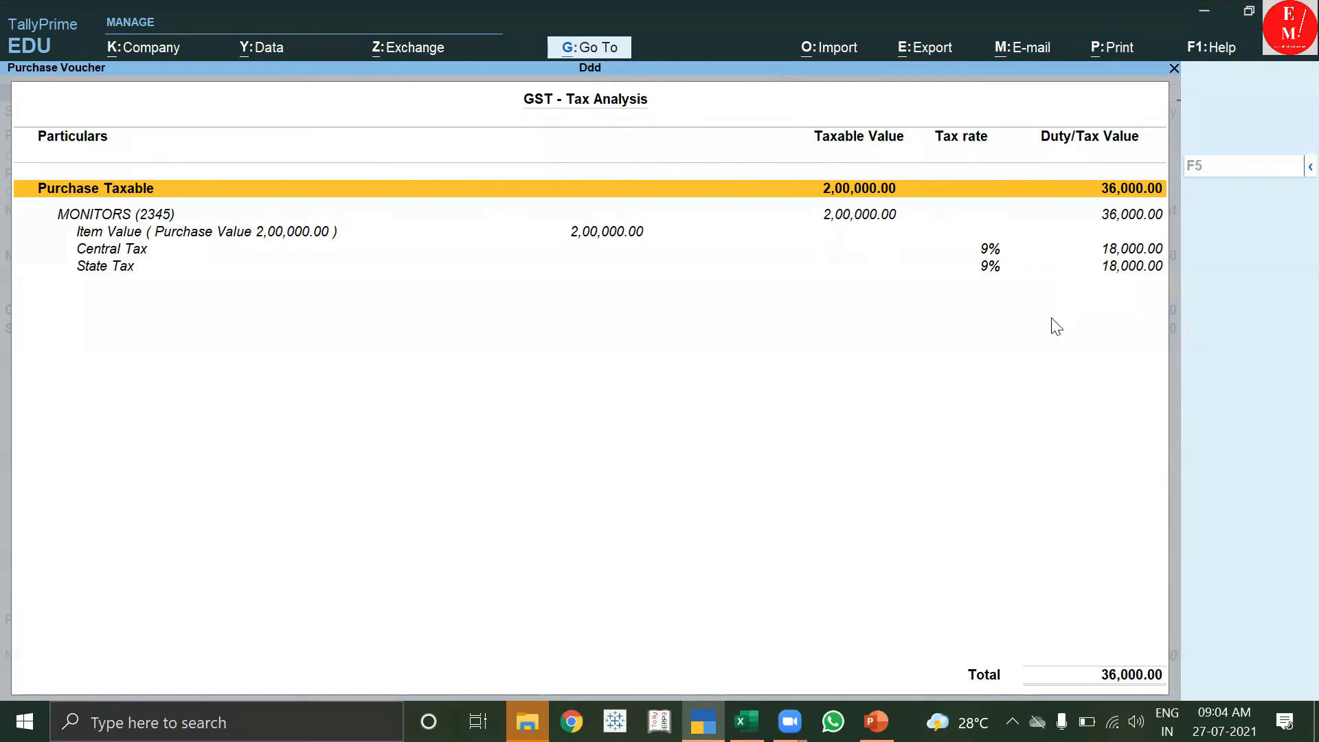
key(Escape)
key(Escape)
key(Return)
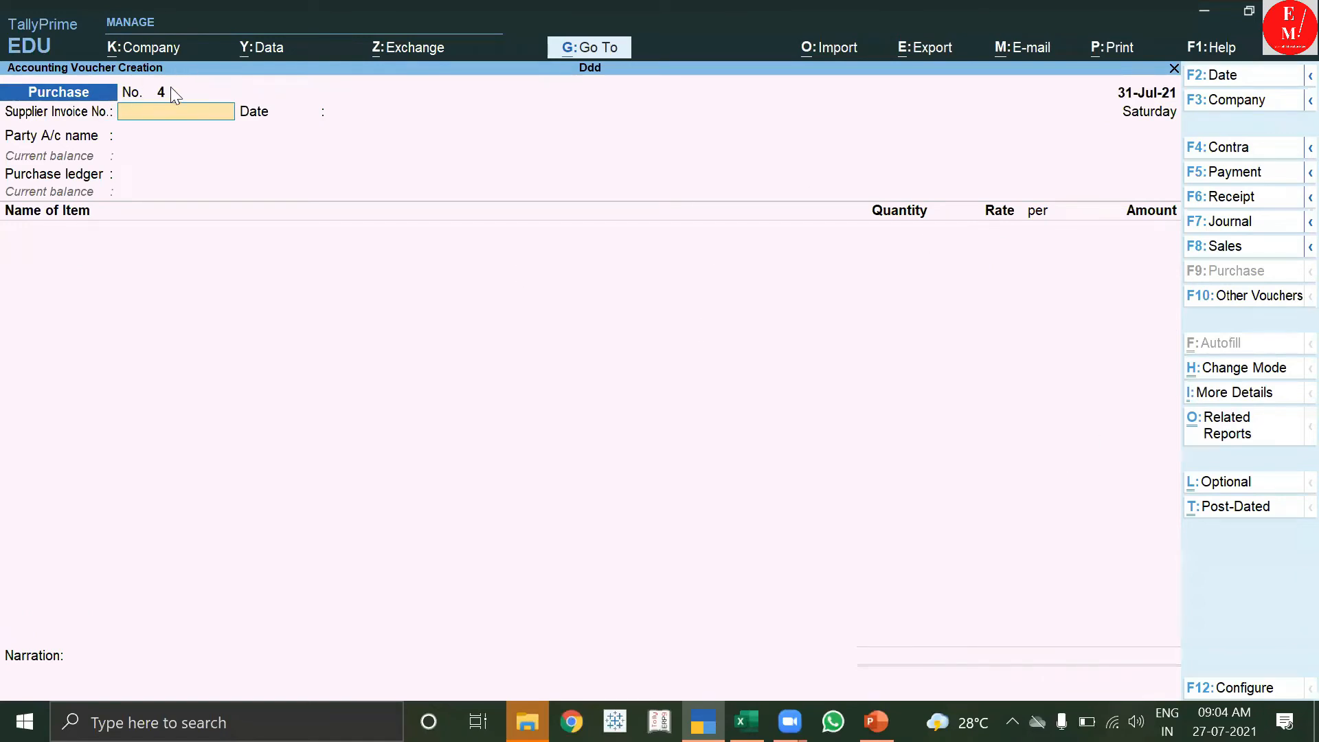
Switch to a new Purchase voucher No. 4 and start a new party ledger.
click(1262, 251)
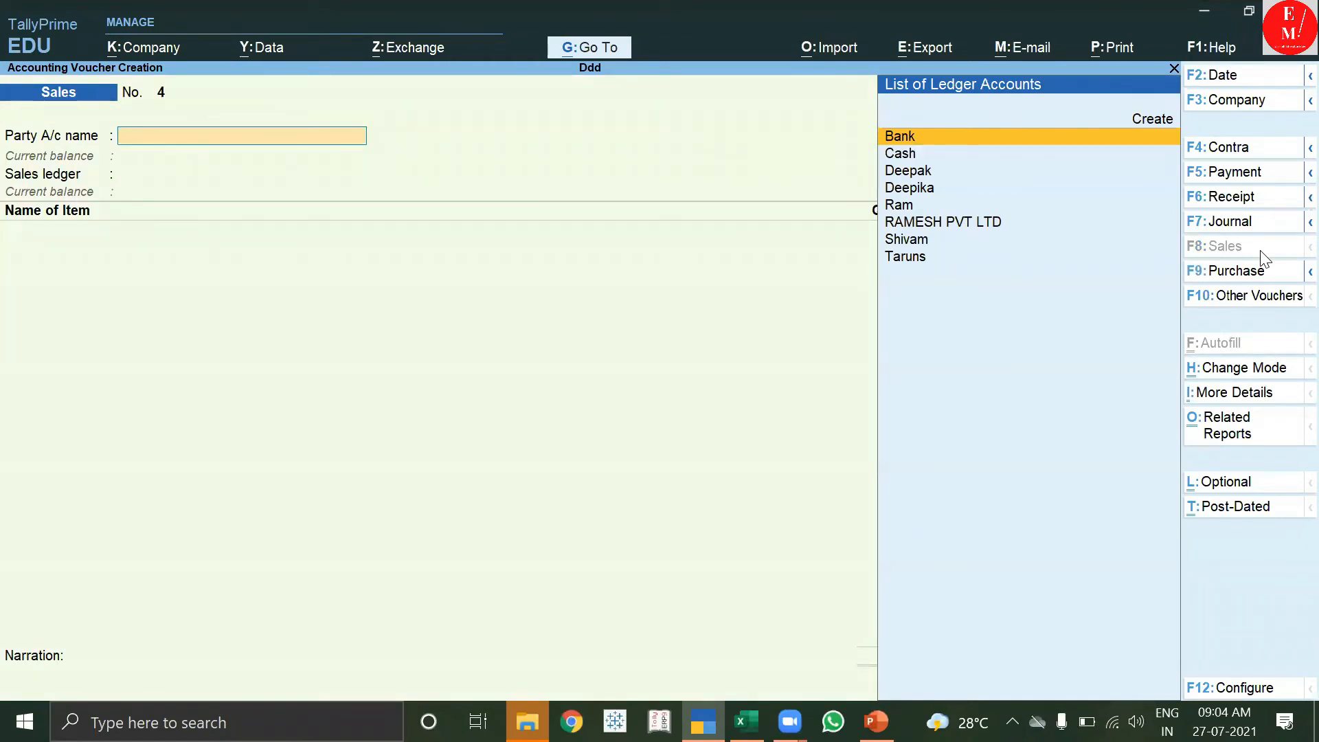
key(Escape)
key(Return)
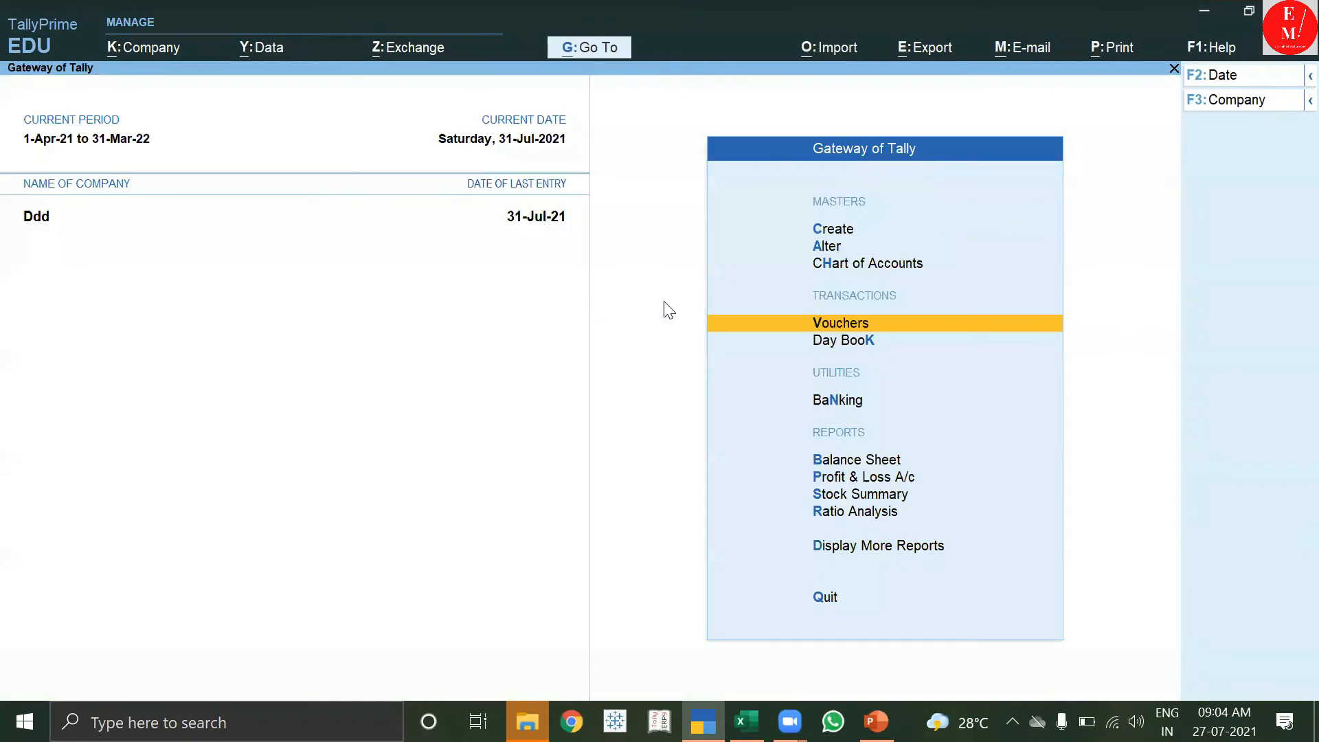
key(Return)
click(1245, 270)
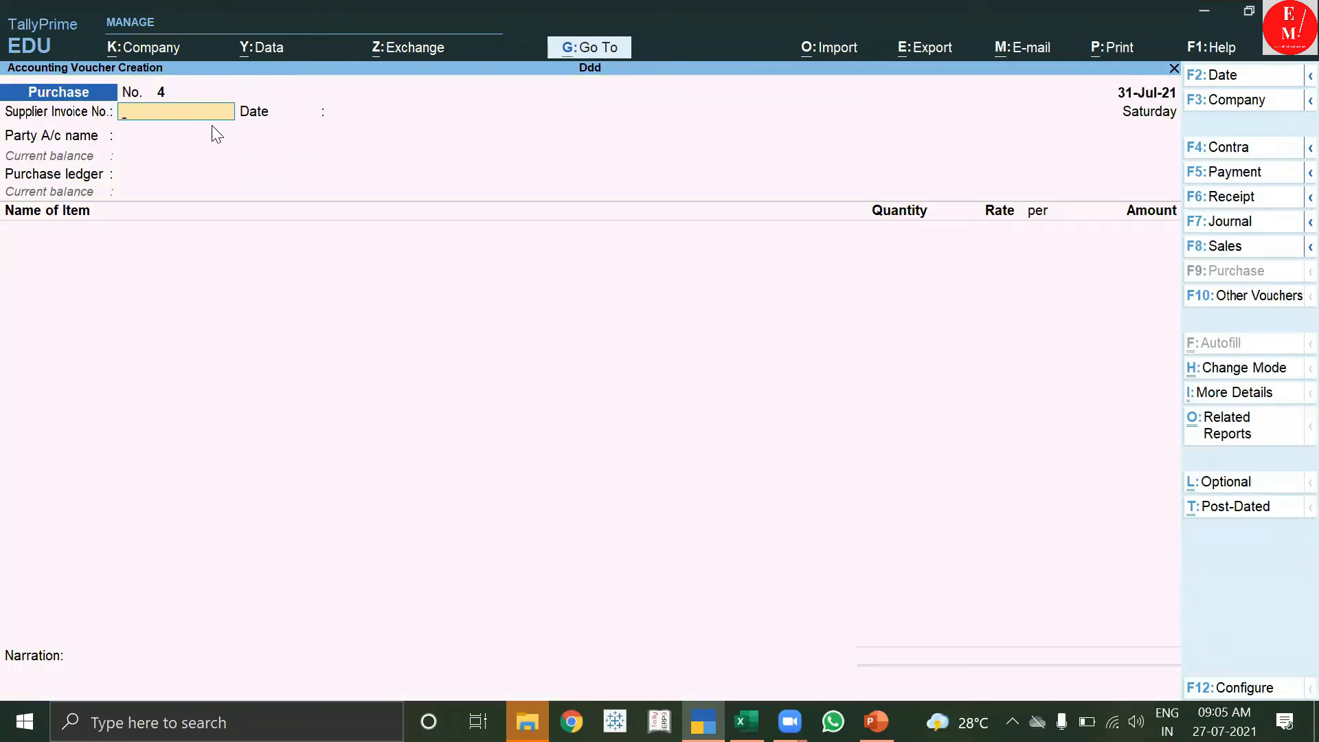
key(Return)
key(Return)
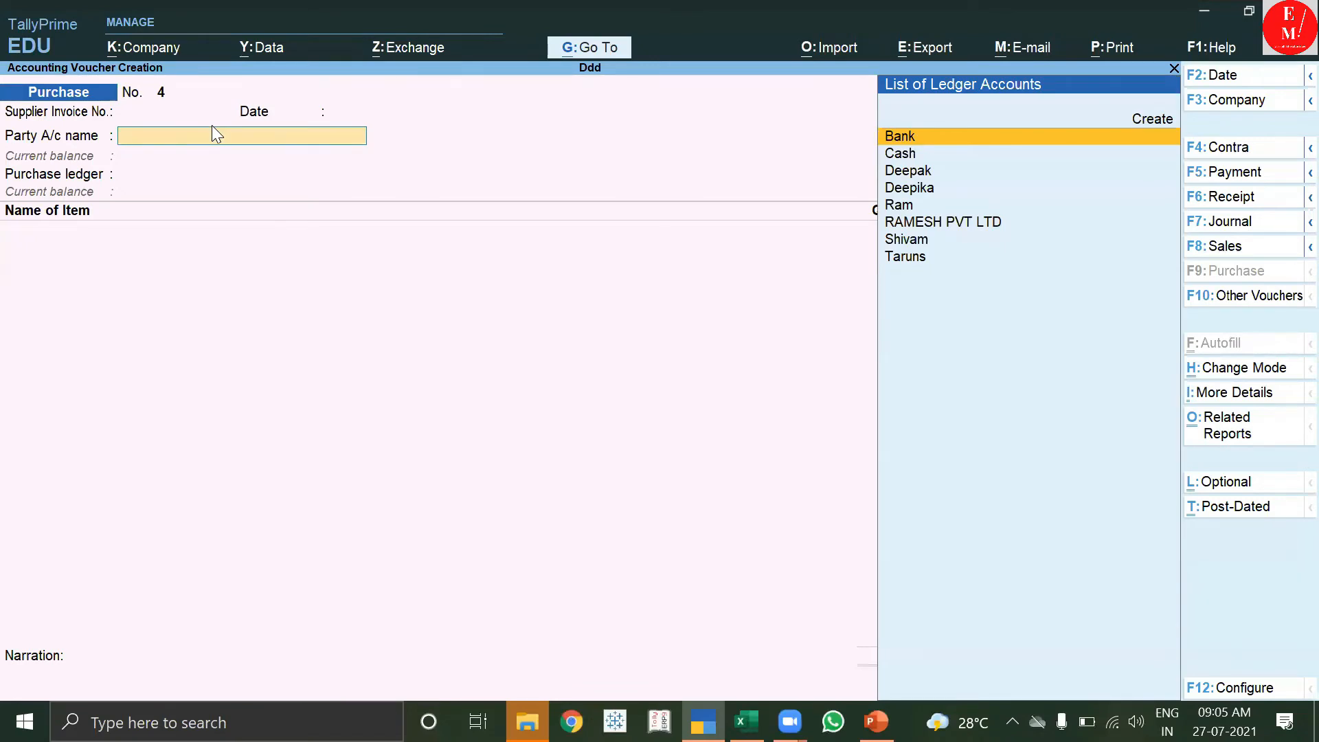
key(alt+c)
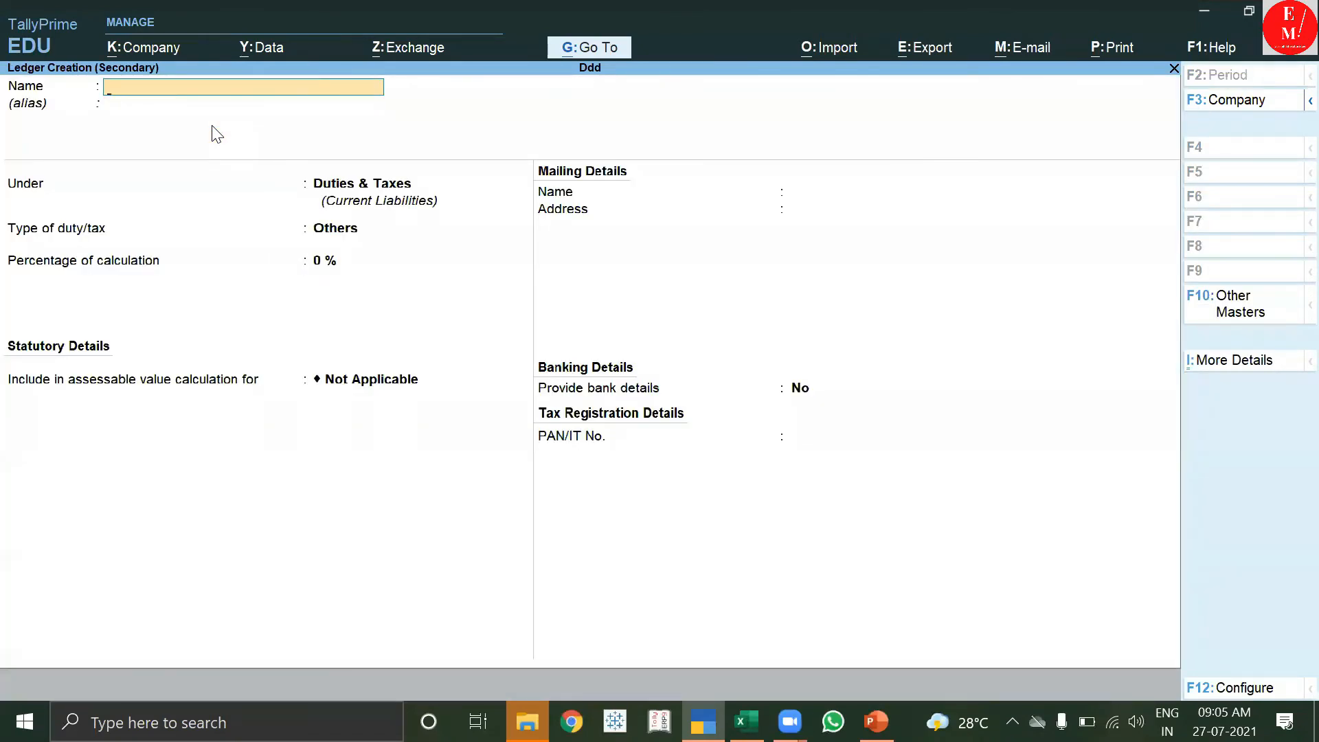
Name the ledger HARISH COMPANY under Sundry Creditors with state Uttar Pradesh.
text(HARISH COMPANY)
key(Return)
key(Return)
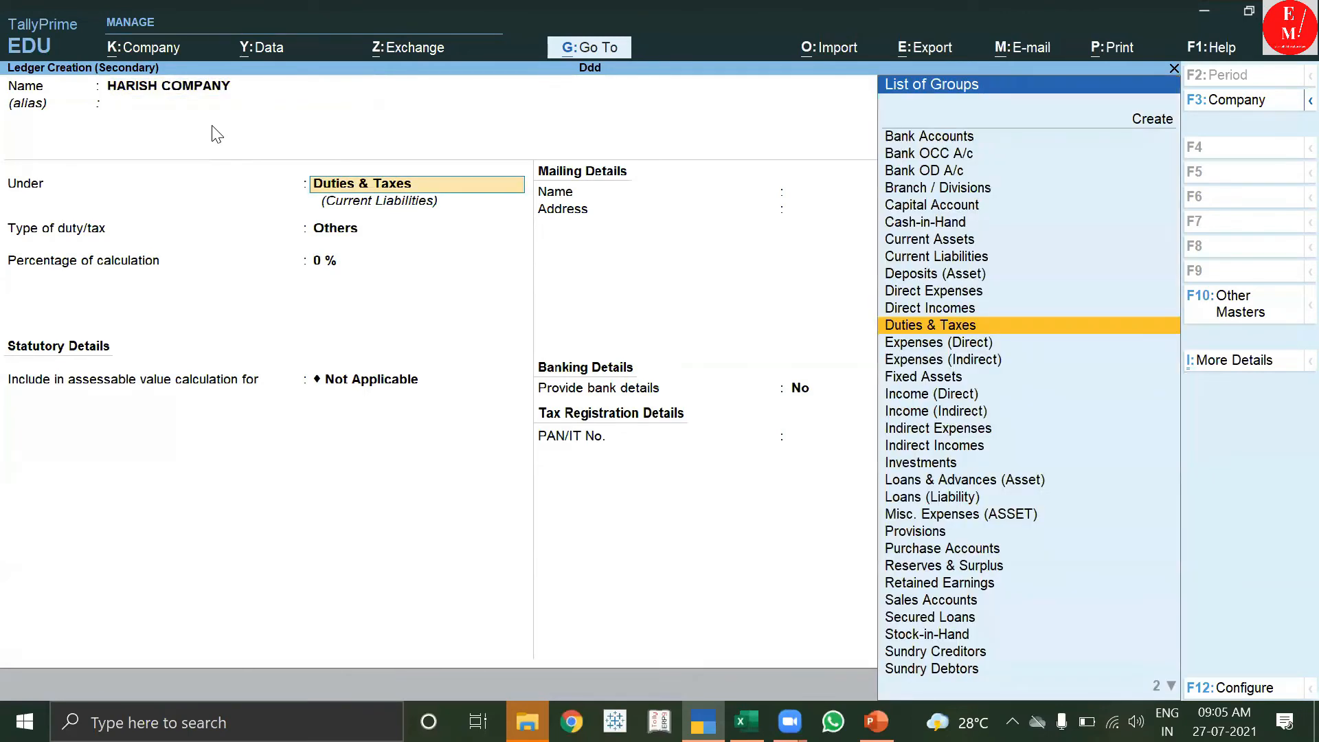
text(S)
key(Down)
key(Down)
key(Down)
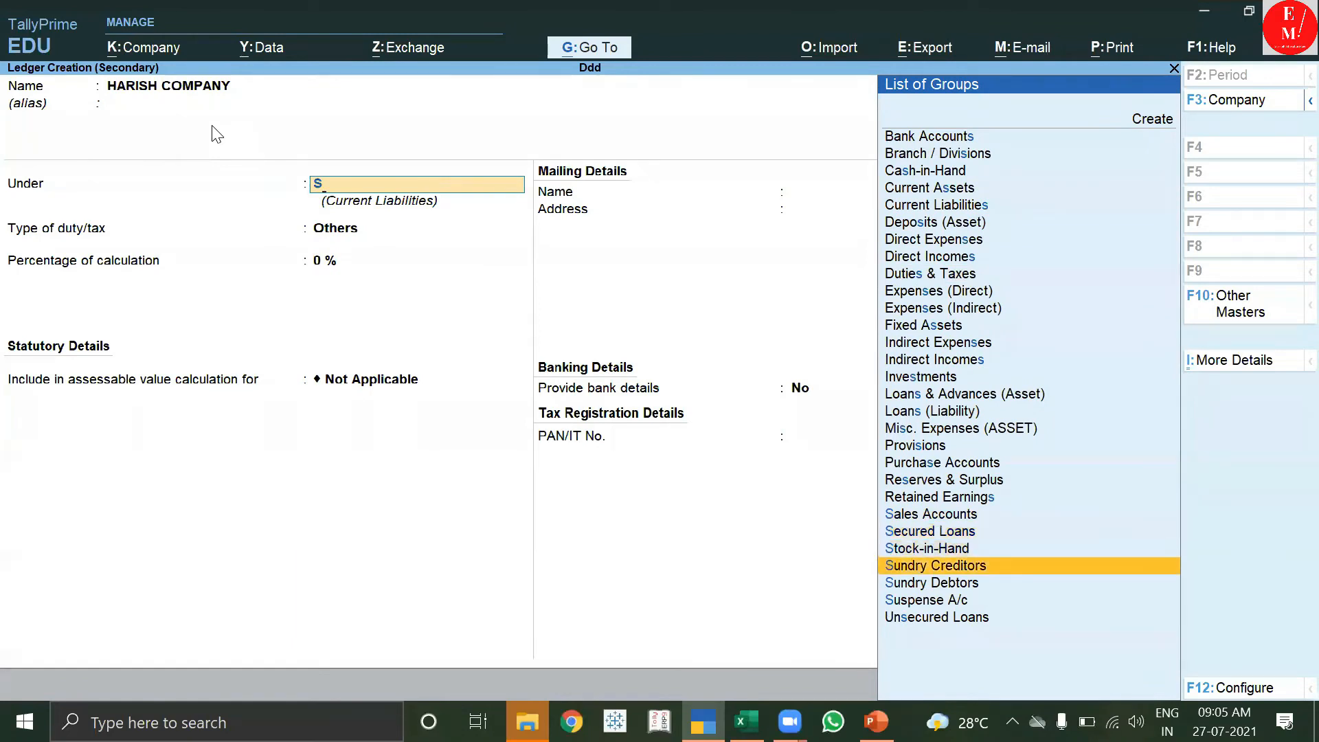
key(Return)
key(Return)
key(Return)
key(Return)
key(Return)
key(Return)
text(U)
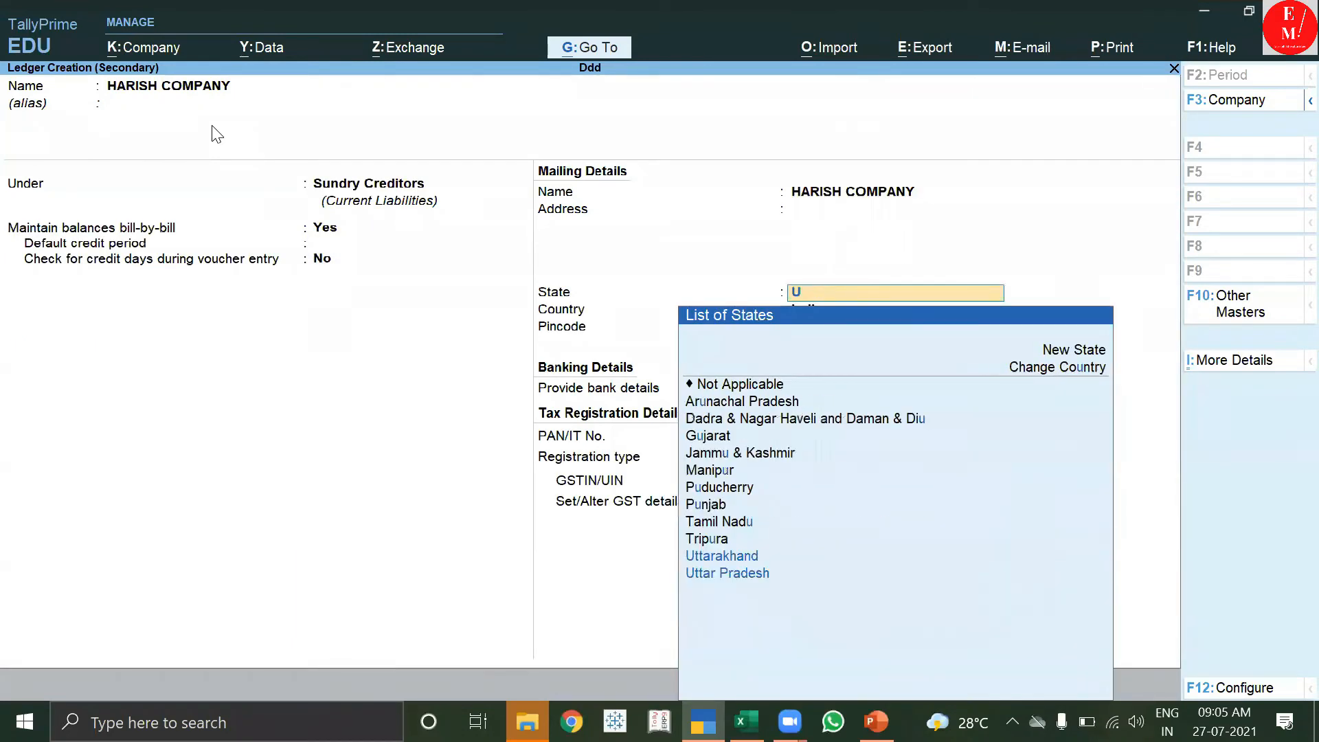
key(Down)
key(Down)
key(Return)
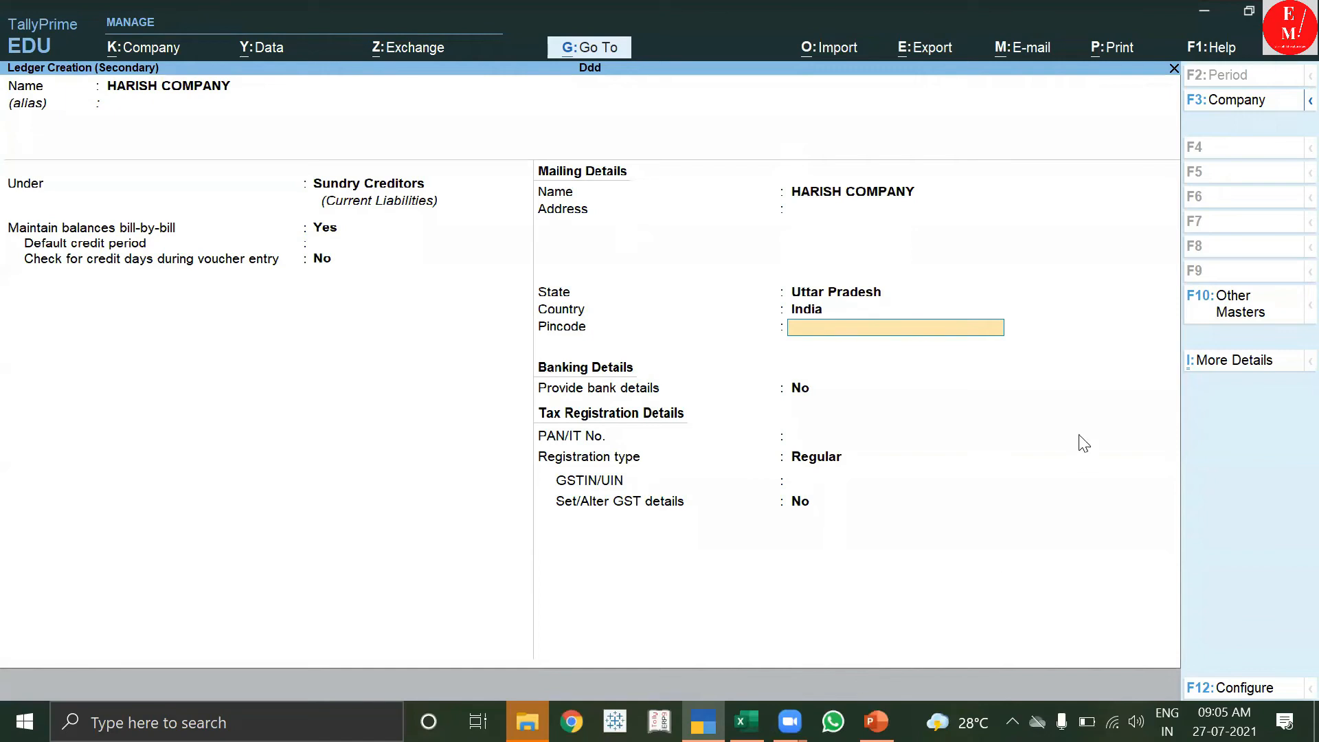
Copy the GSTIN from the slide into GSTIN/UIN, save the ledger and return to the voucher.
click(1204, 11)
click(905, 368)
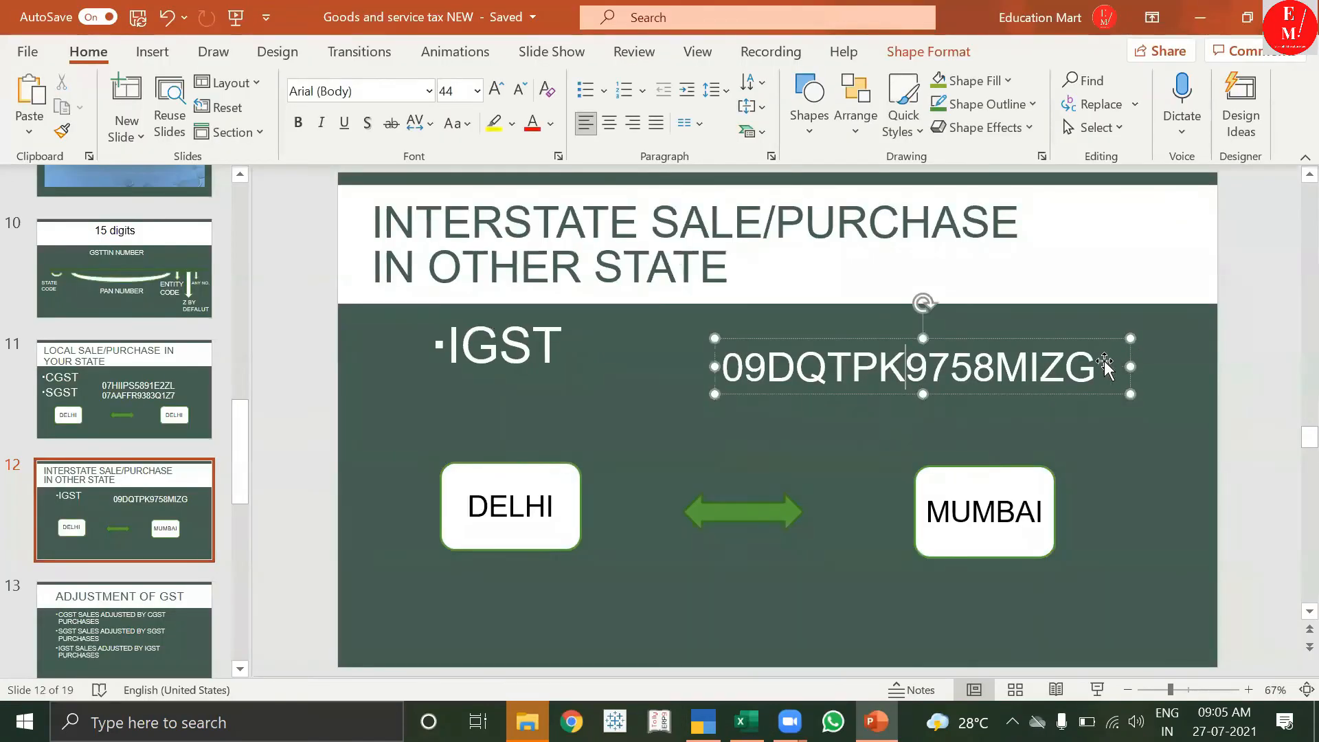
drag(1104, 364, 721, 366)
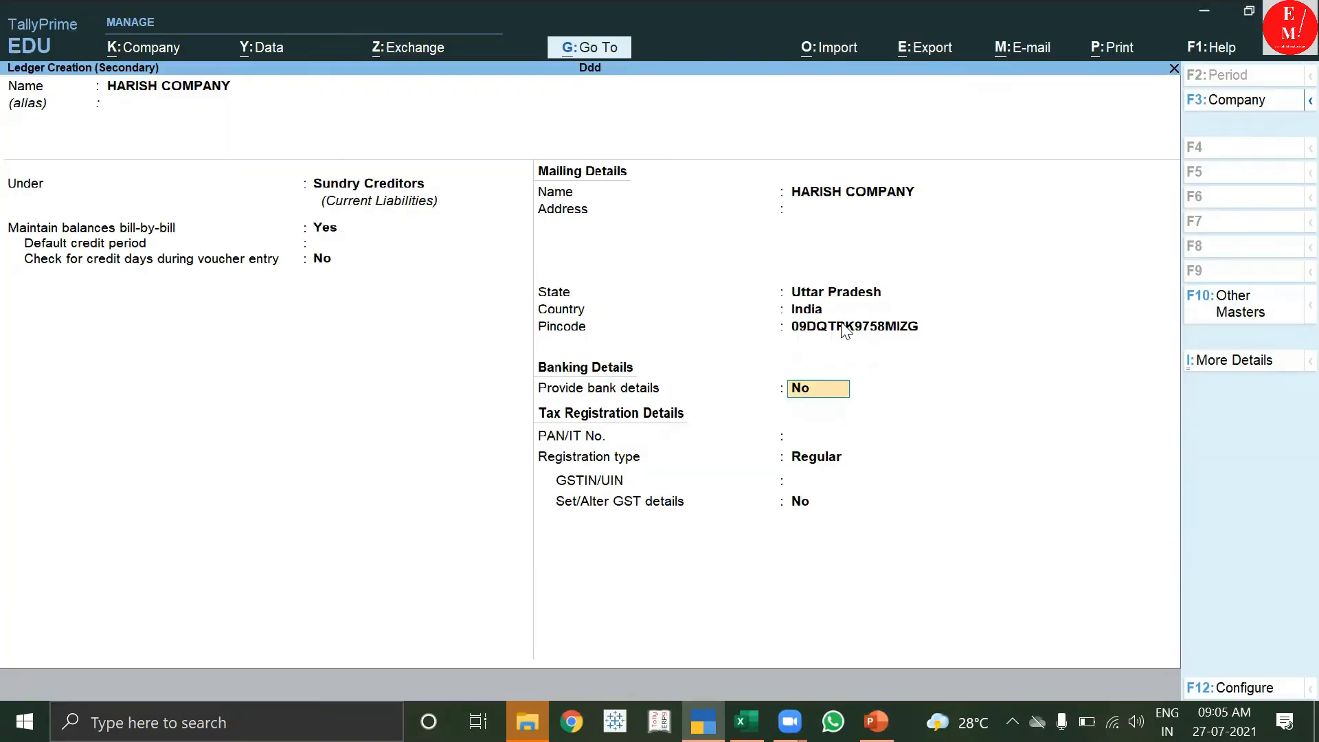
key(Return)
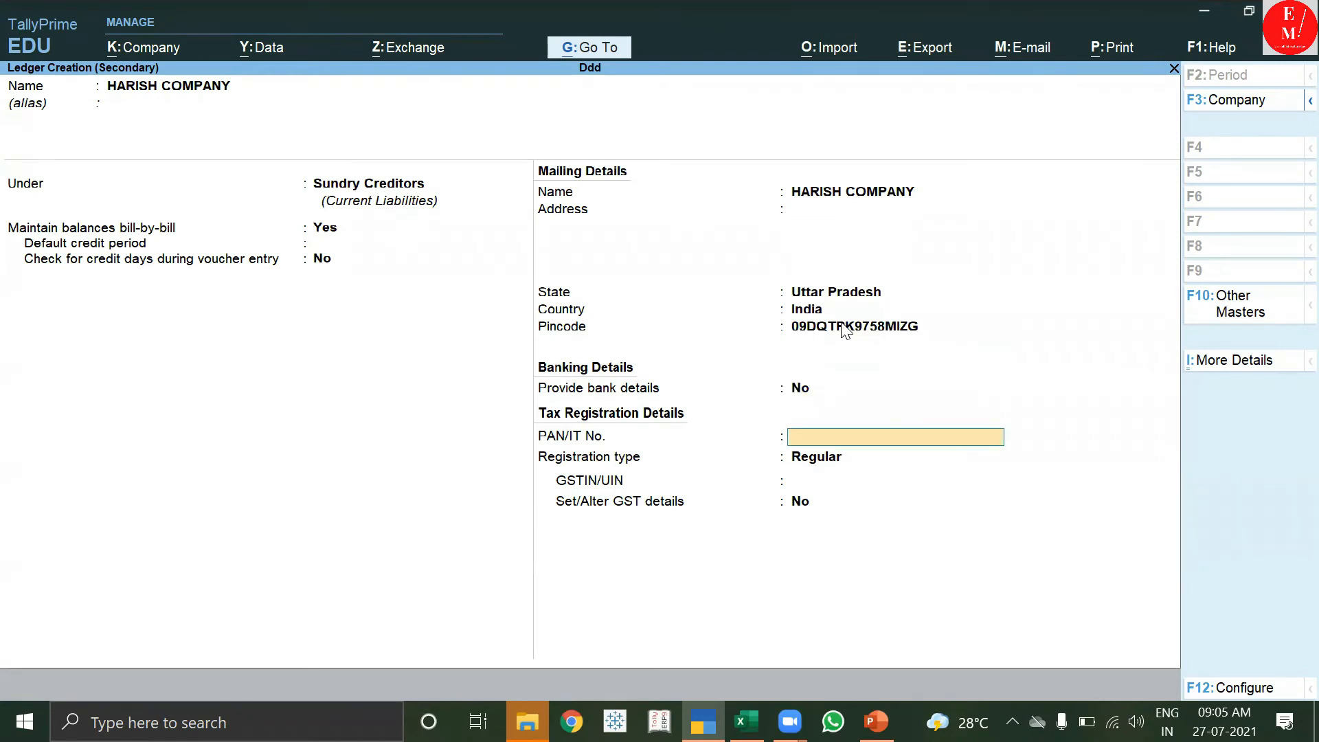
click(828, 327)
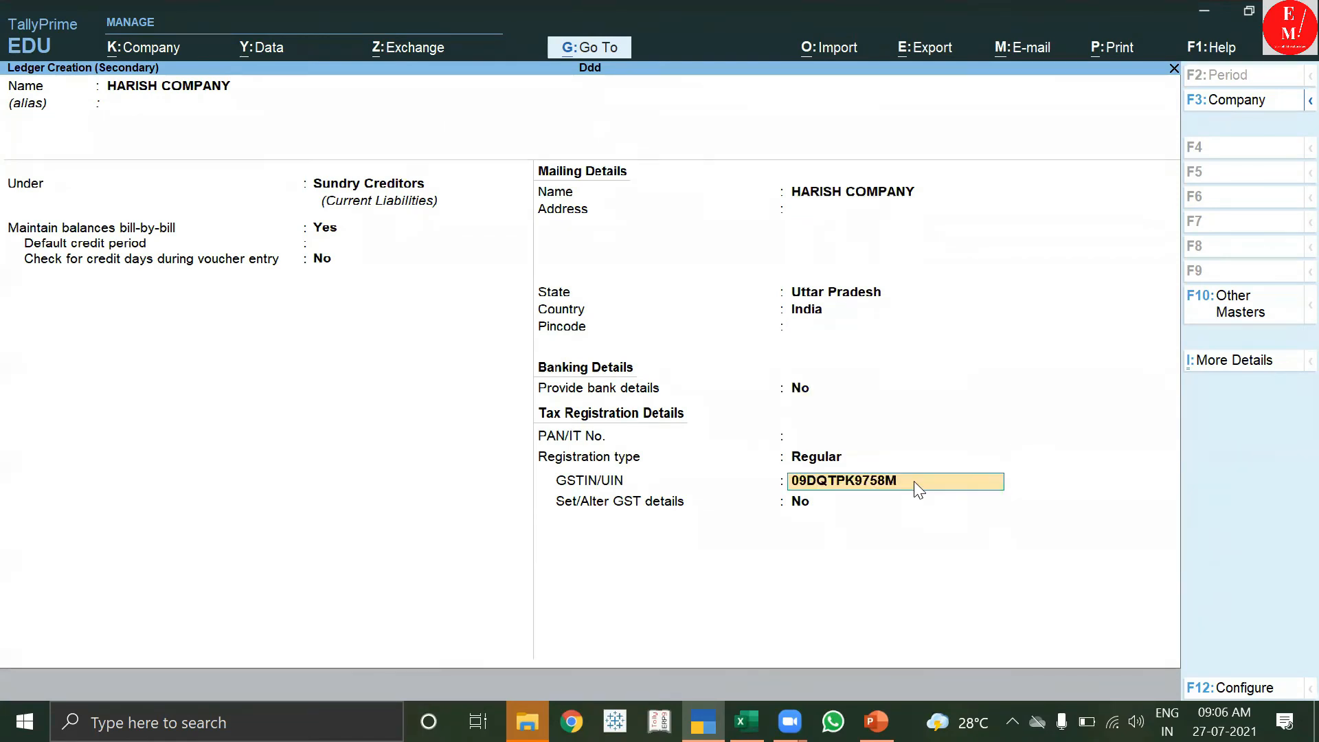
text(ZG)
key(Return)
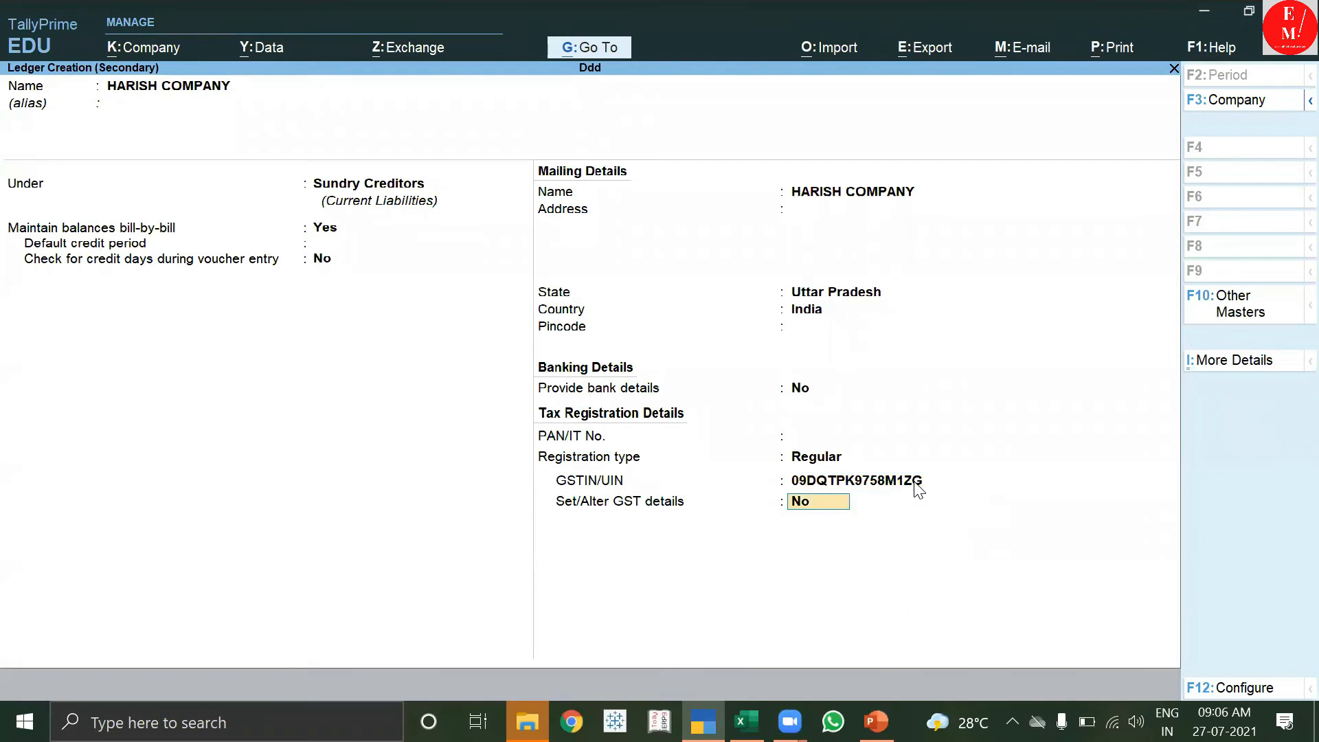
key(Return)
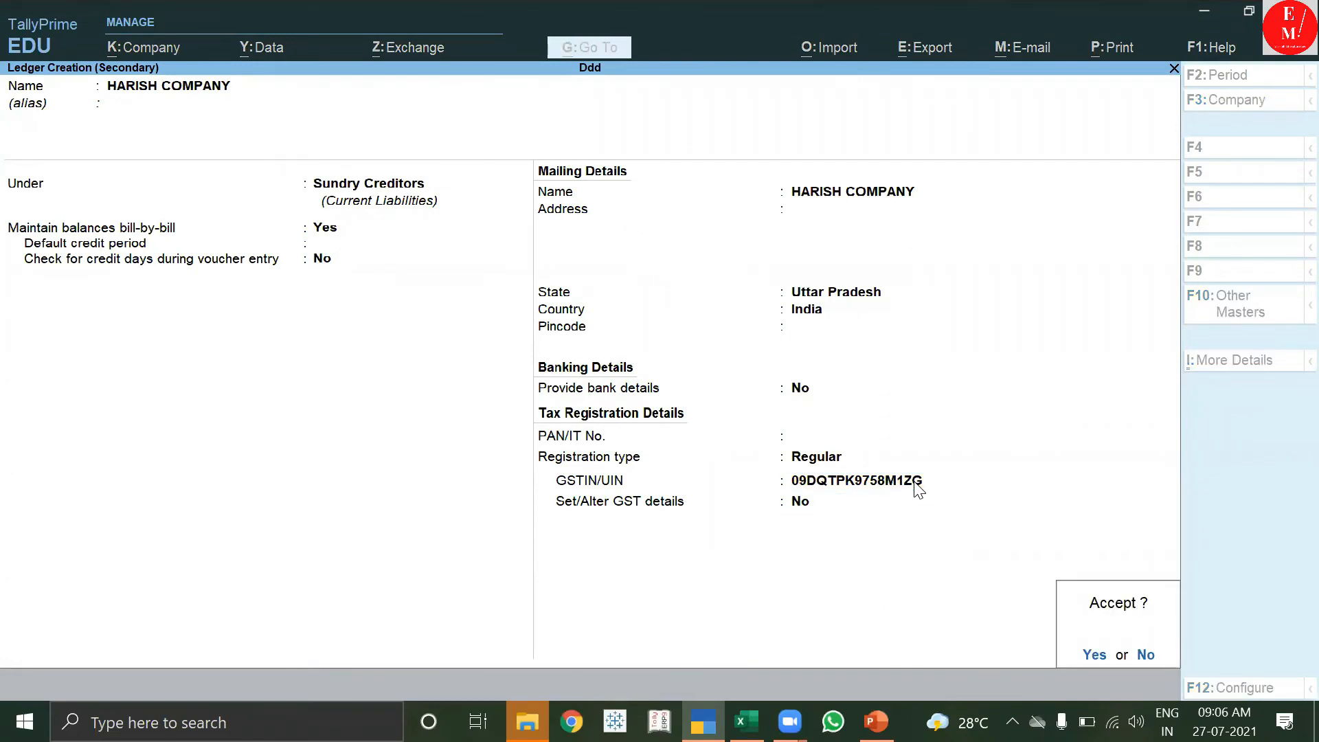
key(Return)
key(ctrl+a)
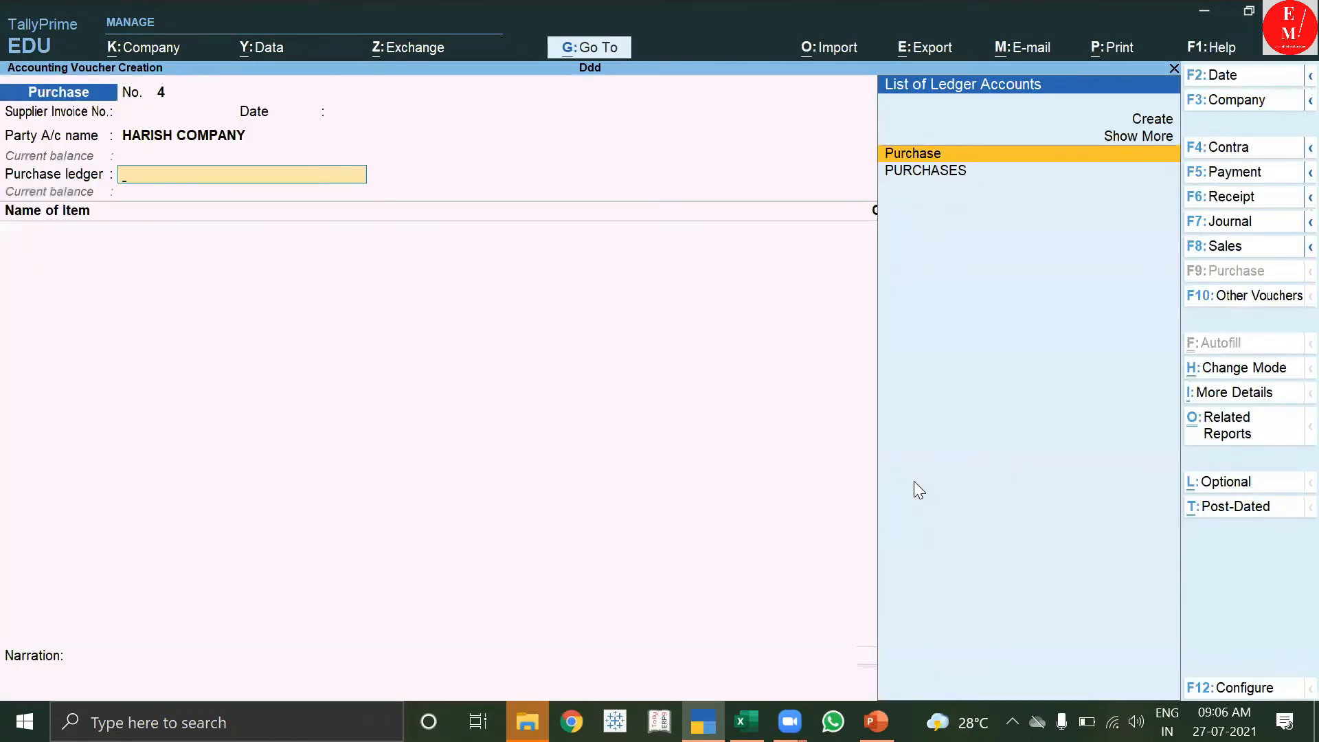
Choose the PURCHASES ledger and add MONITORS, 20 pcs from Main Location, for 40,000.00.
key(Down)
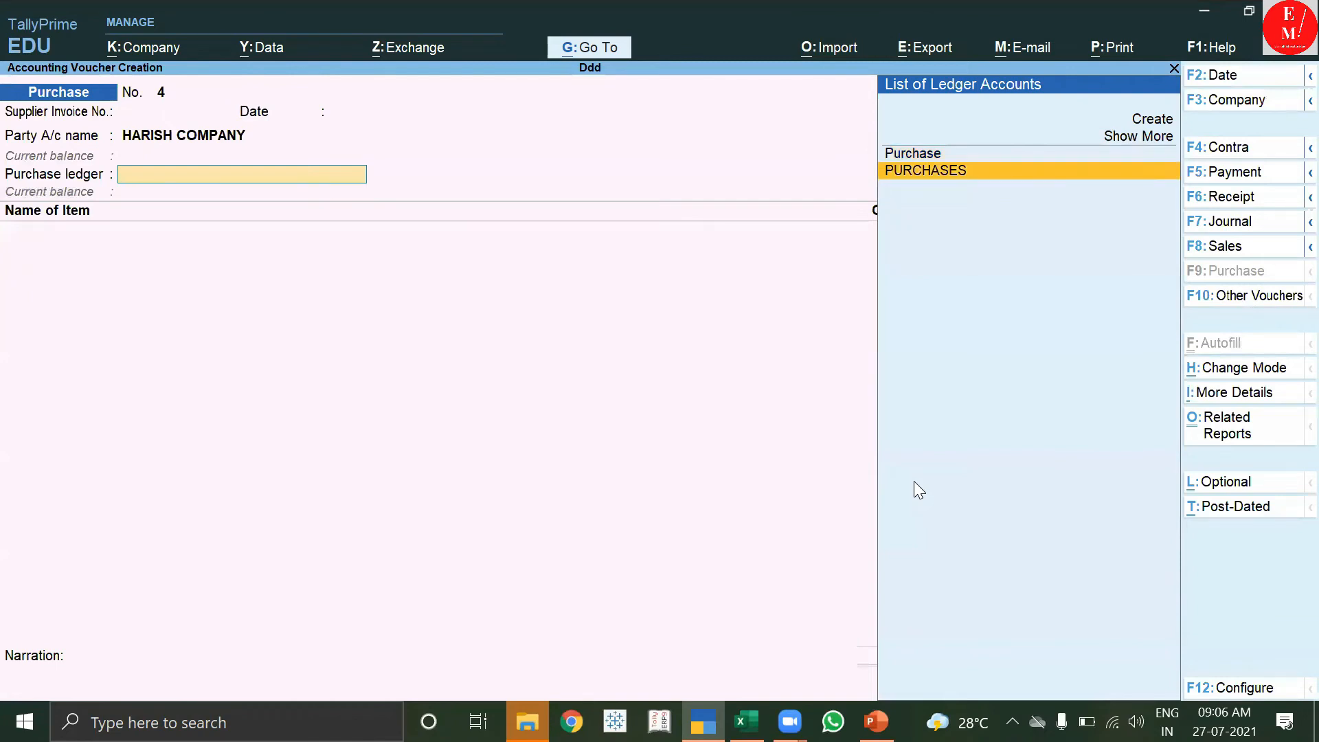
key(Return)
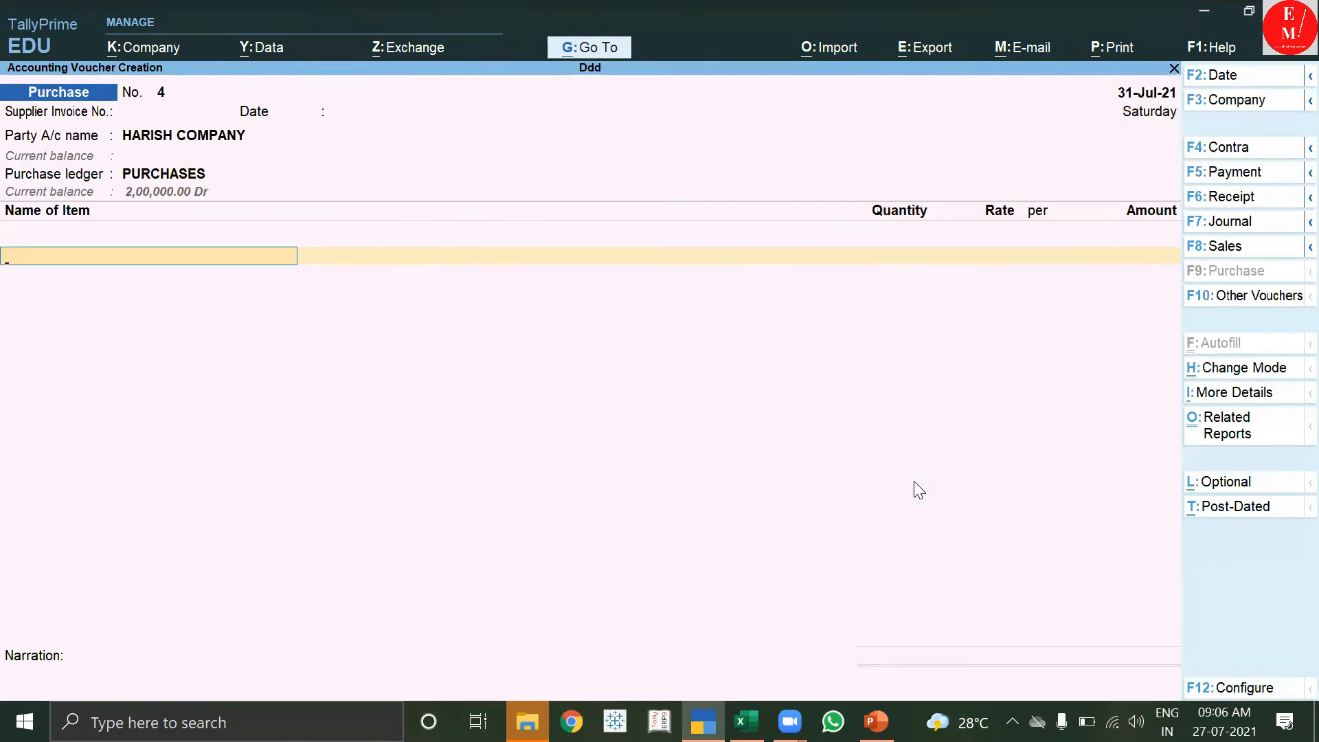
key(Down)
key(Down)
key(Down)
key(Down)
key(Down)
key(Down)
key(Return)
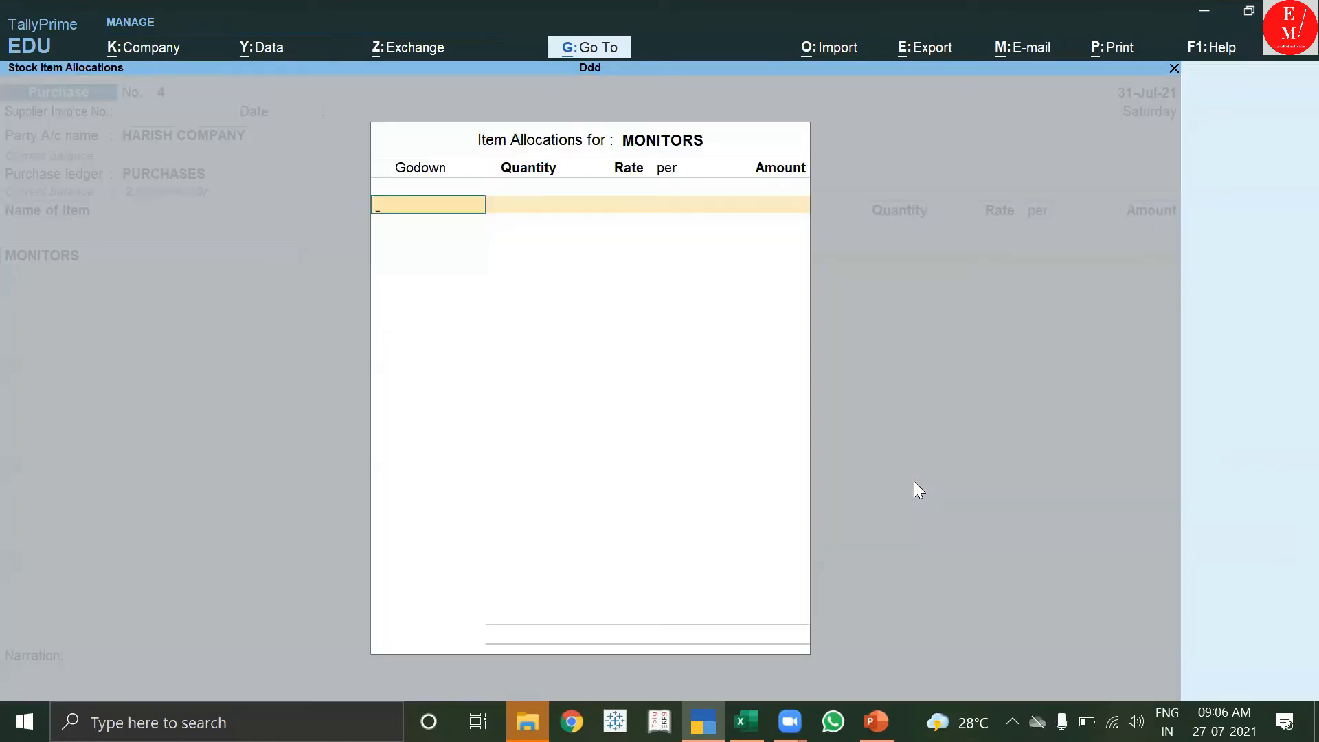
key(Down)
key(Return)
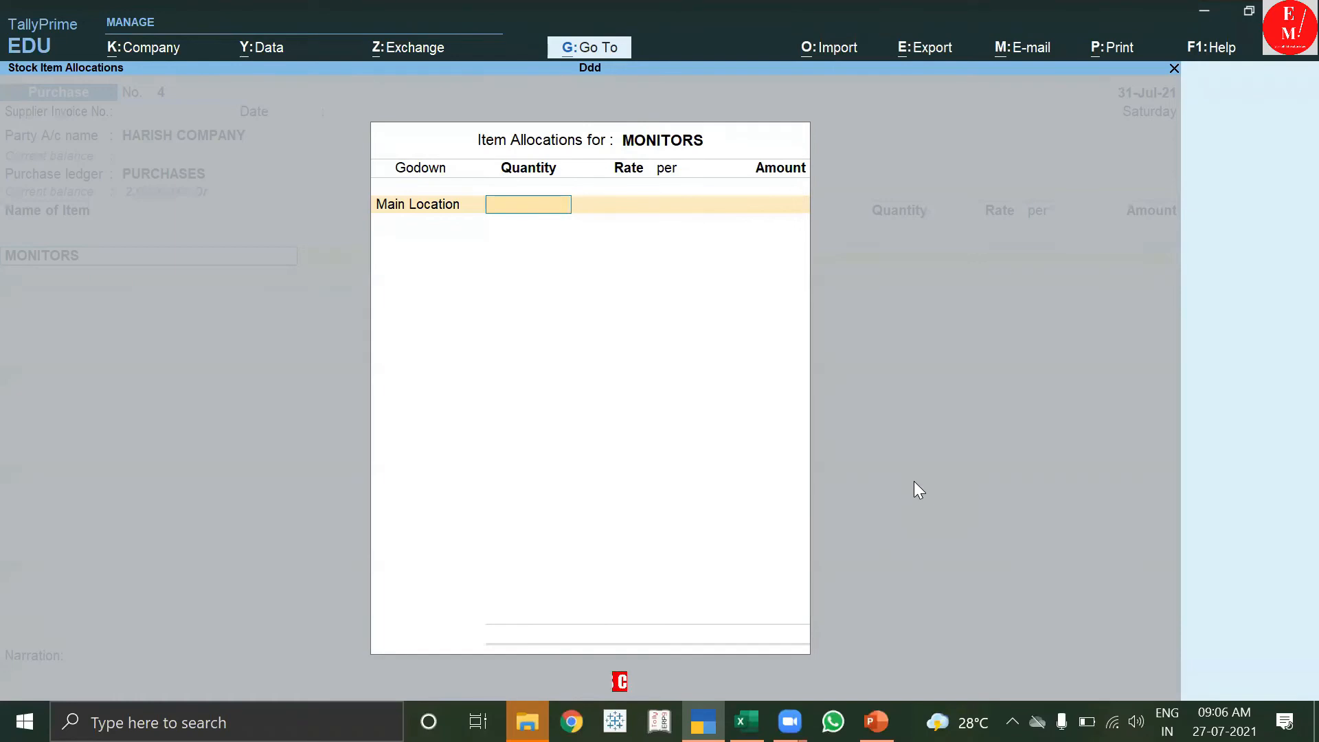
text(20)
key(Return)
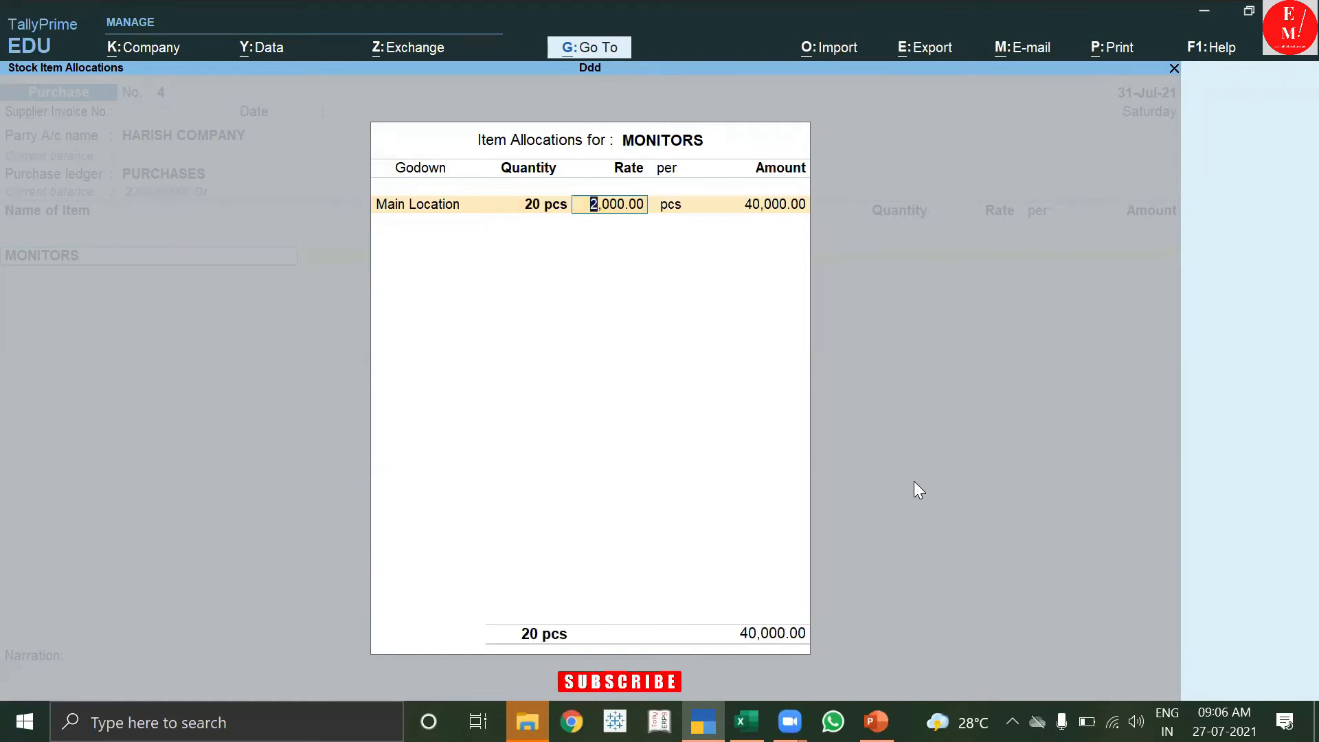
key(Return)
key(Return)
key(Return)
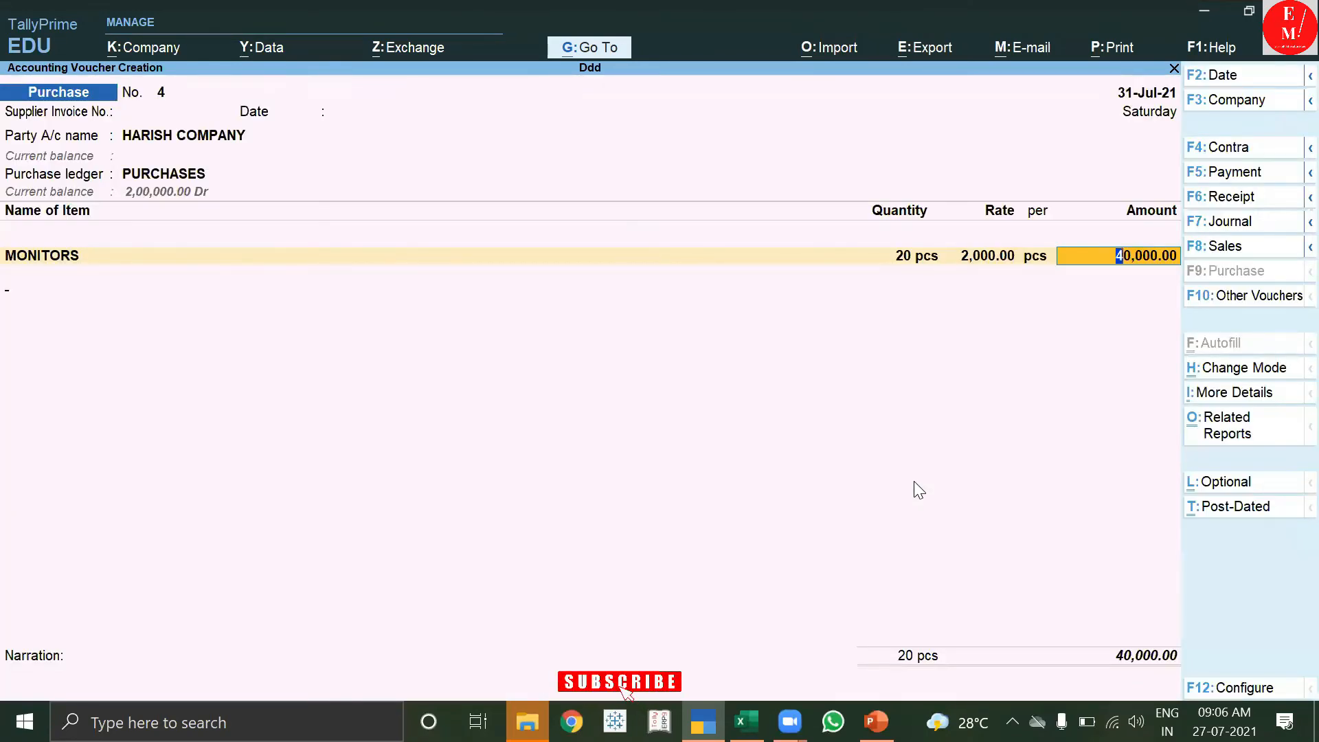
key(Return)
key(alt+c)
Create stock item MOUSEE with pcs as its unit.
text(MOUSEE)
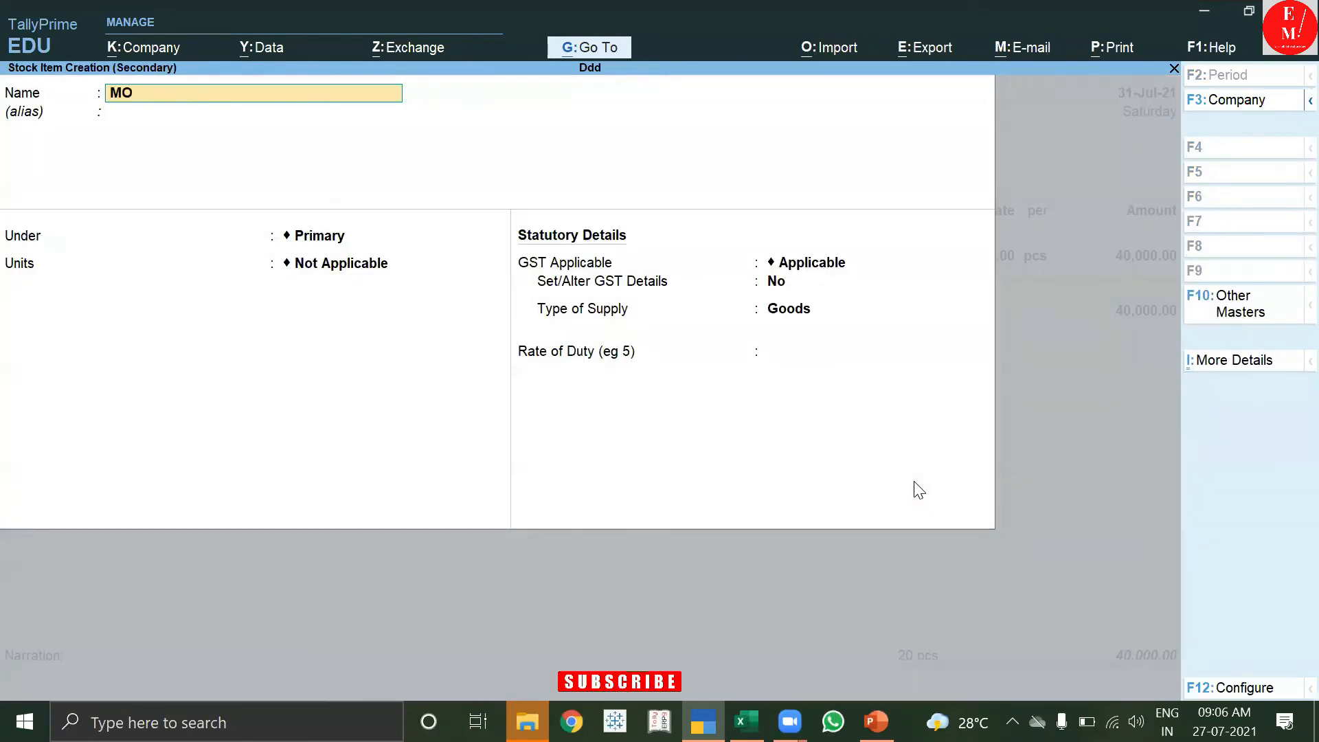
key(Return)
key(Down)
key(Down)
key(Down)
key(Down)
key(Down)
key(Down)
key(Down)
key(Down)
key(Down)
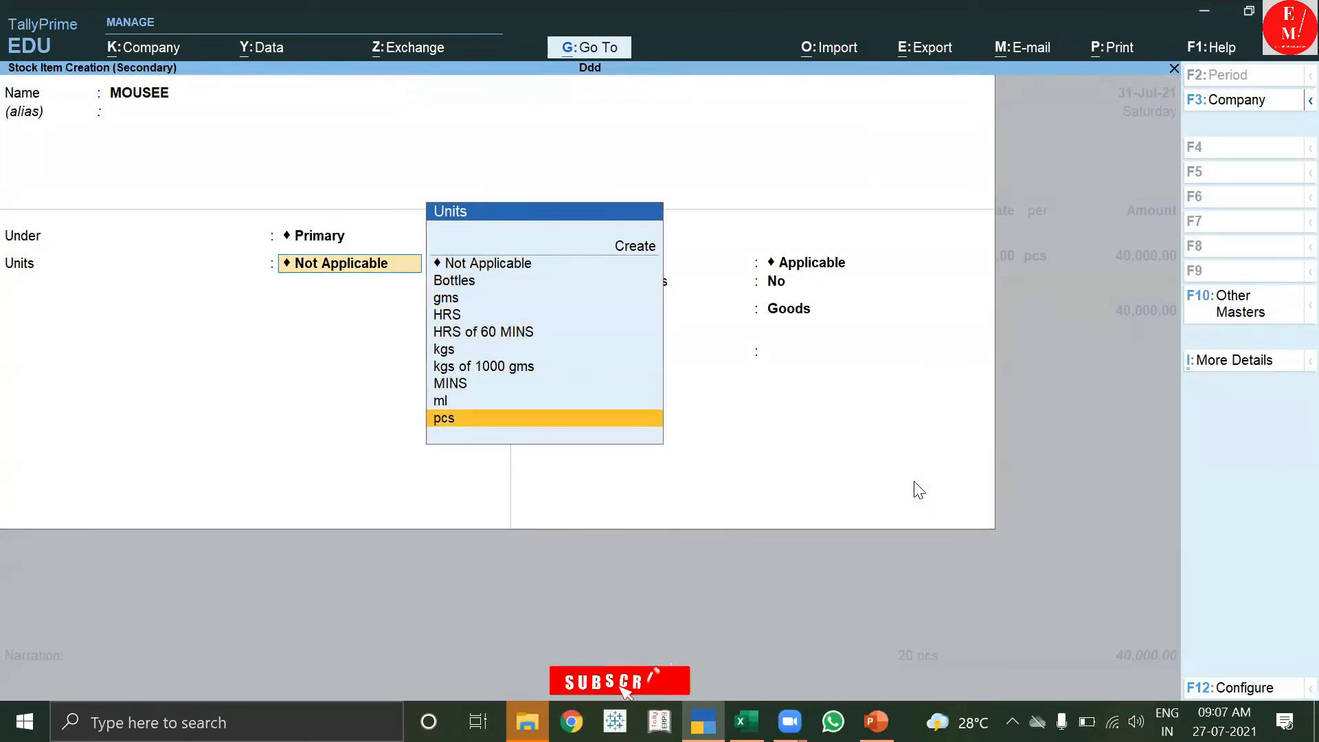
key(Return)
key(Return)
key(Return)
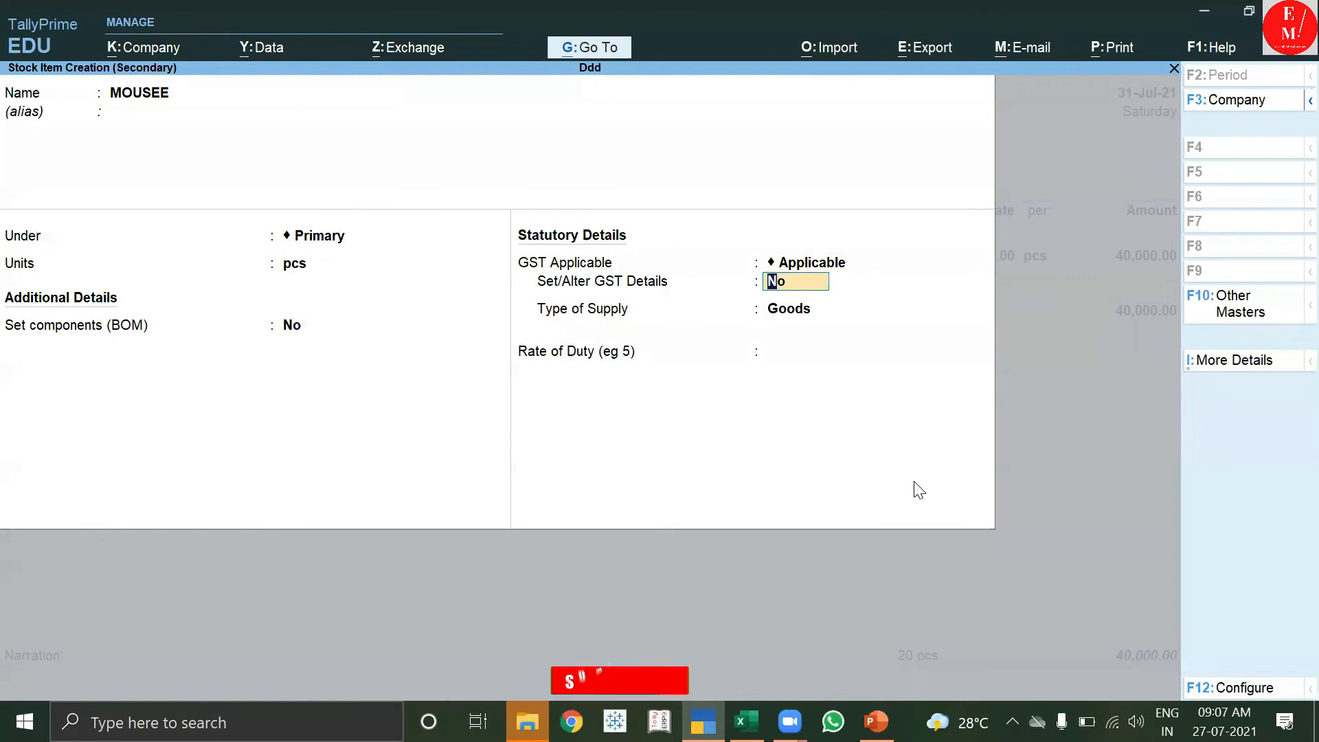
text(y)
Give MOUSEE GST details: HSN 23344, Taxable, 28% integrated tax, and save it.
key(Return)
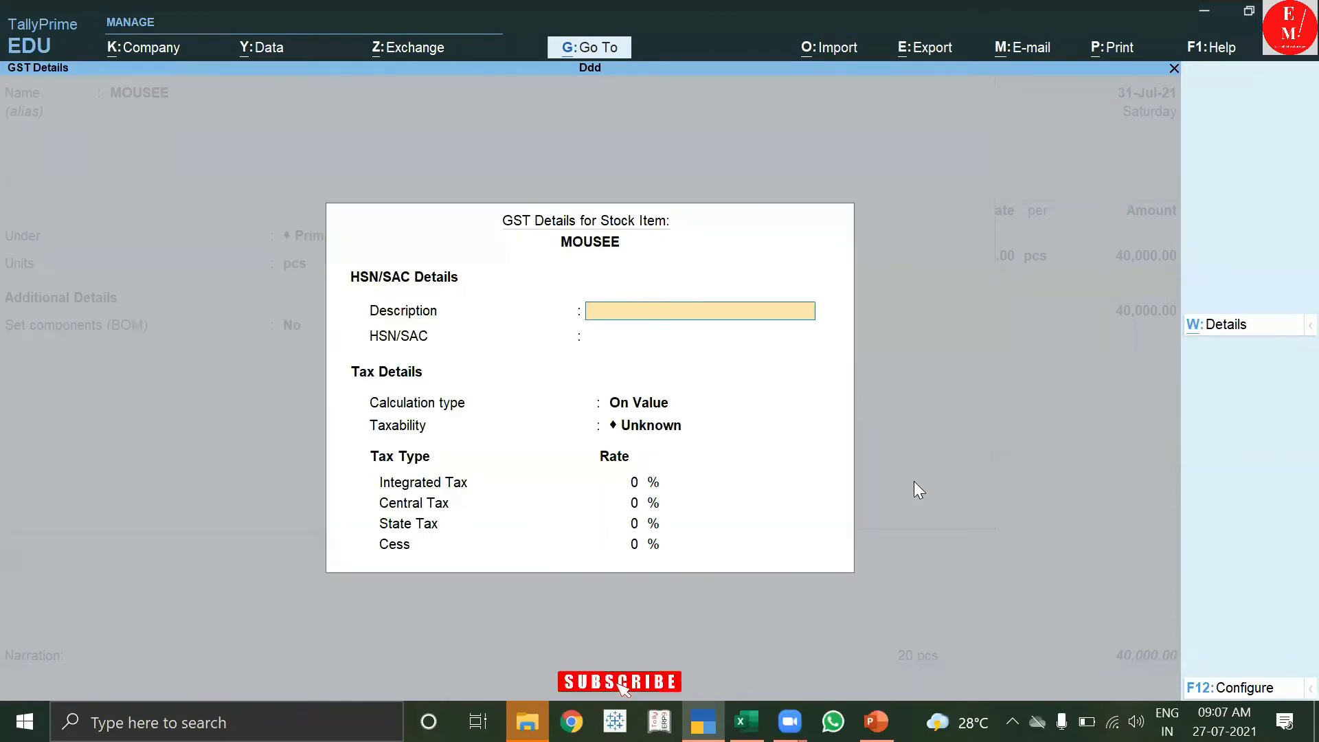
key(Return)
text(23344)
key(Return)
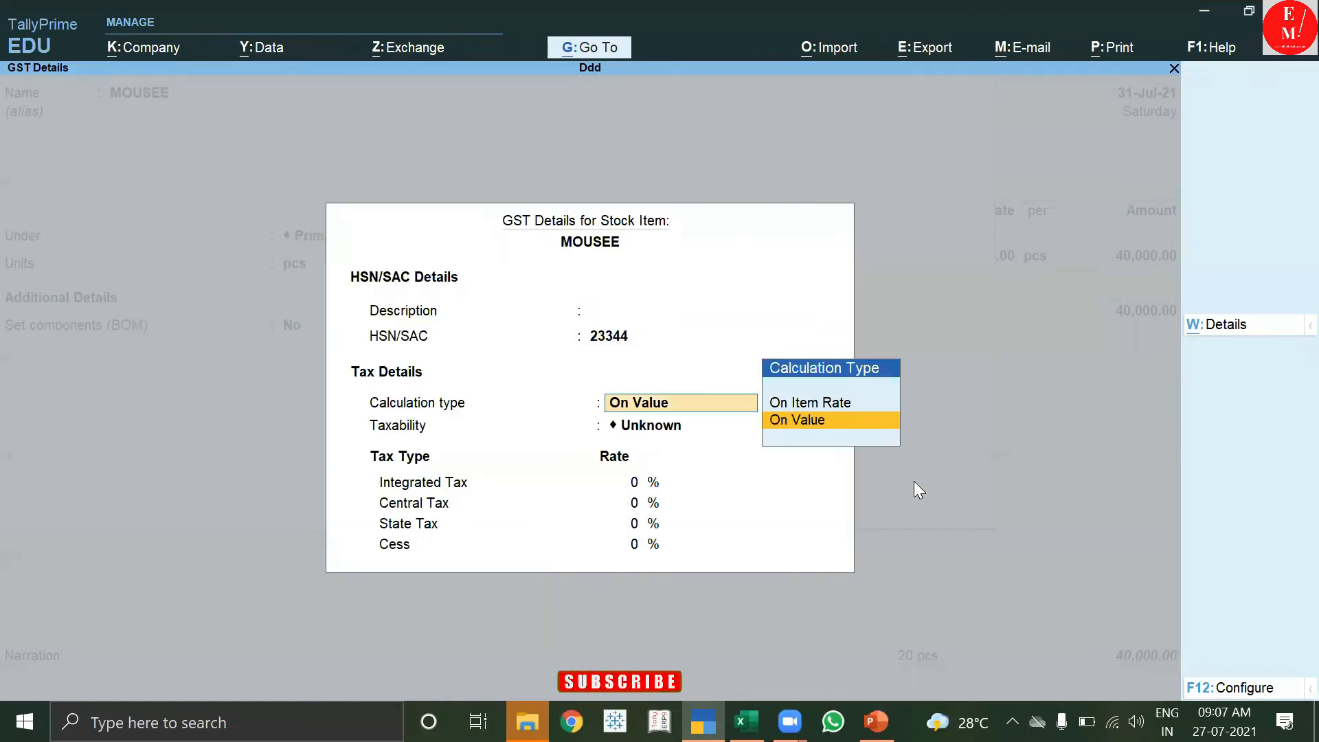
key(Return)
key(Down)
key(Down)
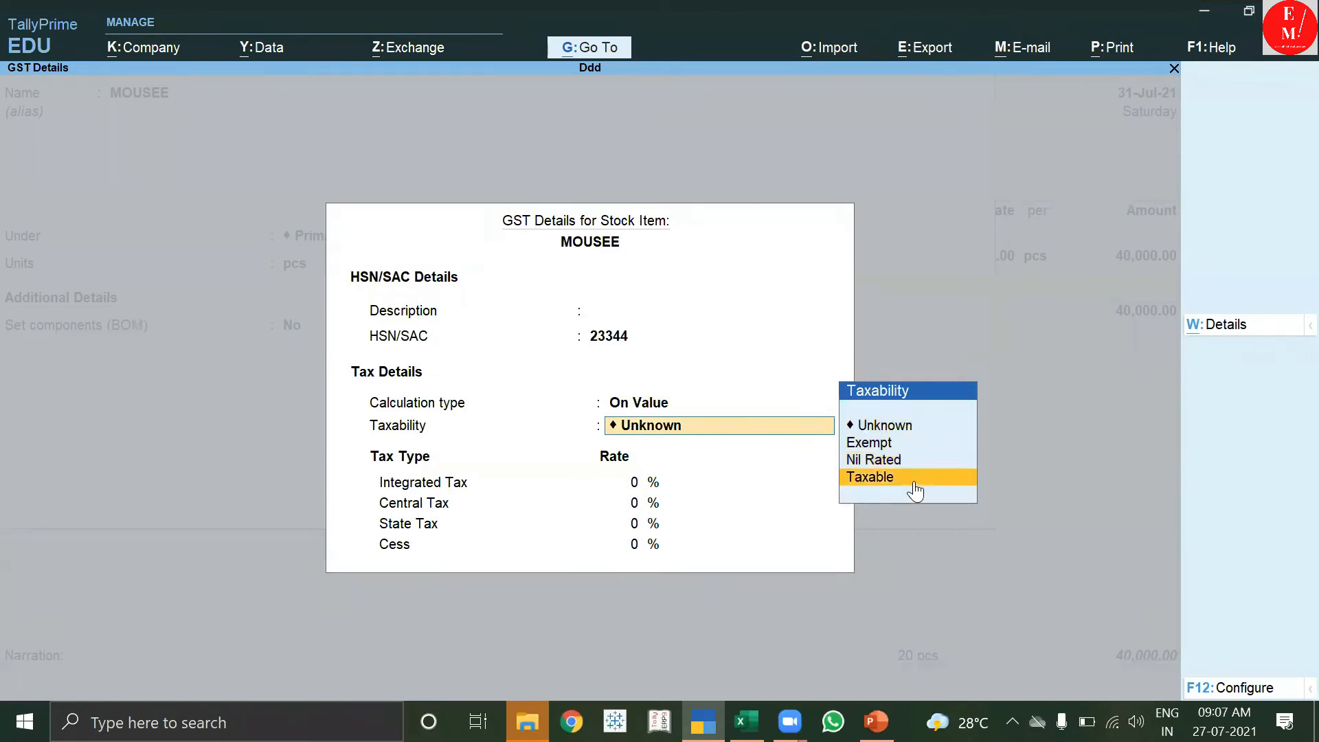
click(914, 481)
text(28)
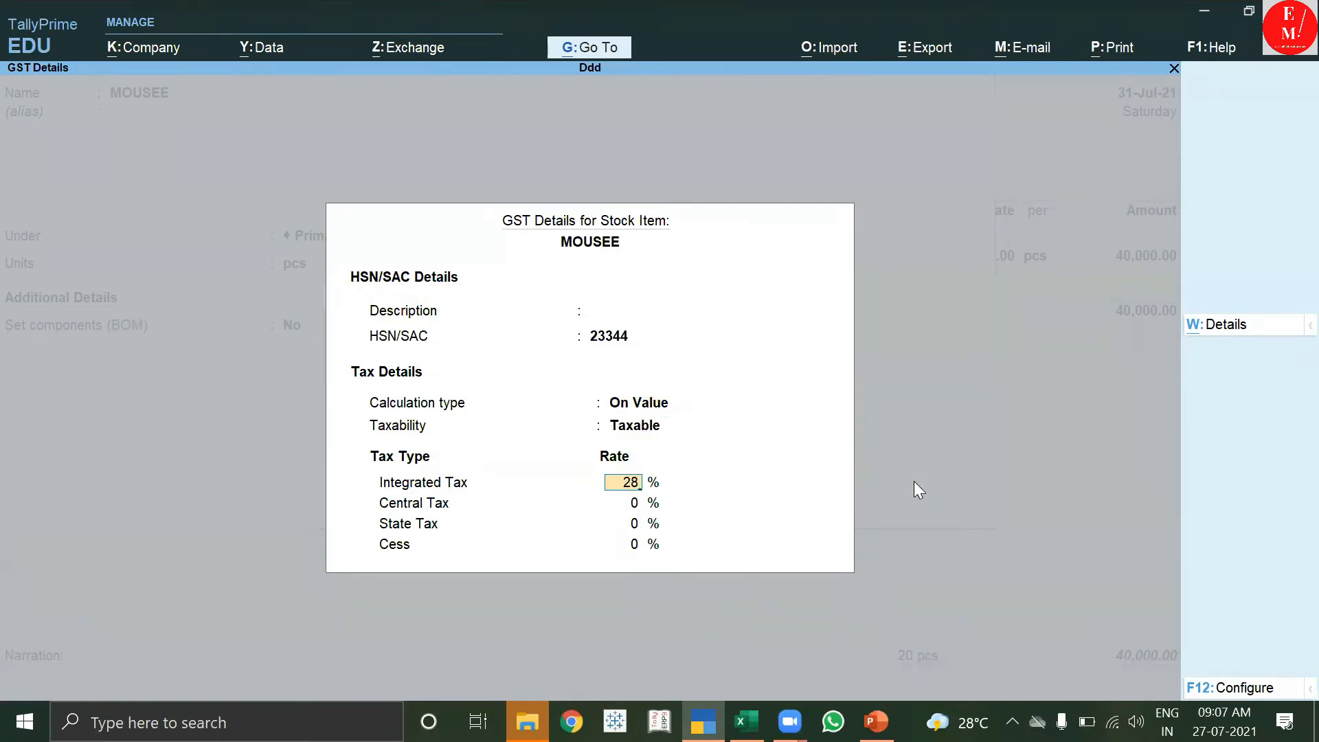
key(Return)
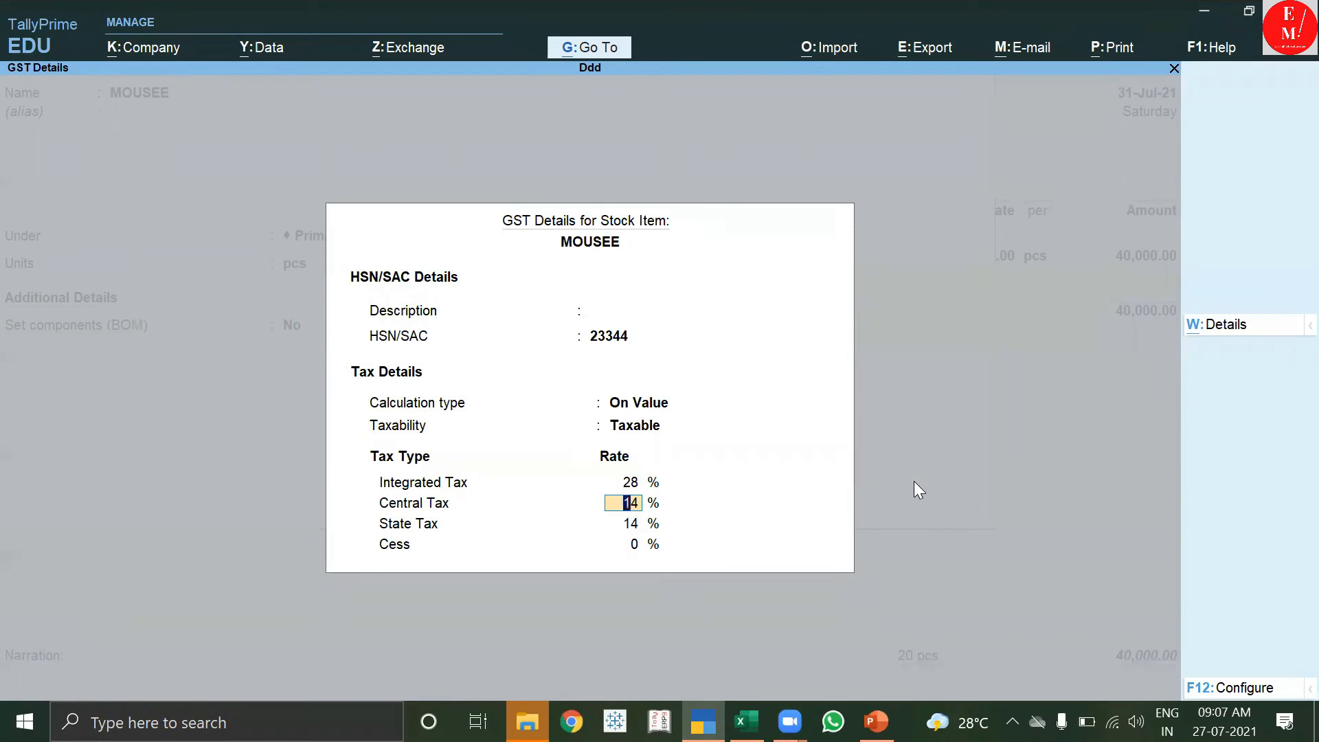
key(ctrl+a)
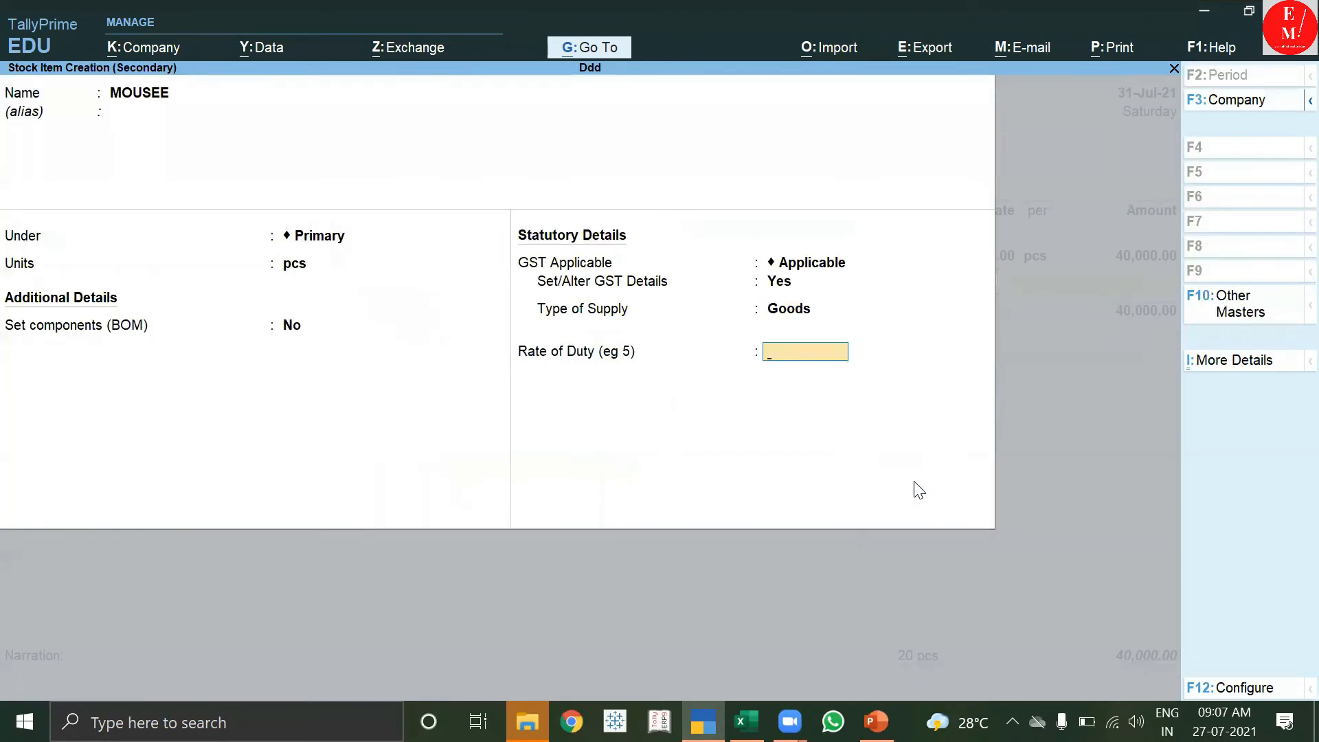
key(Return)
Add 10 pcs of MOUSEE from Main Location at 300, totalling 3,000.00.
key(Return)
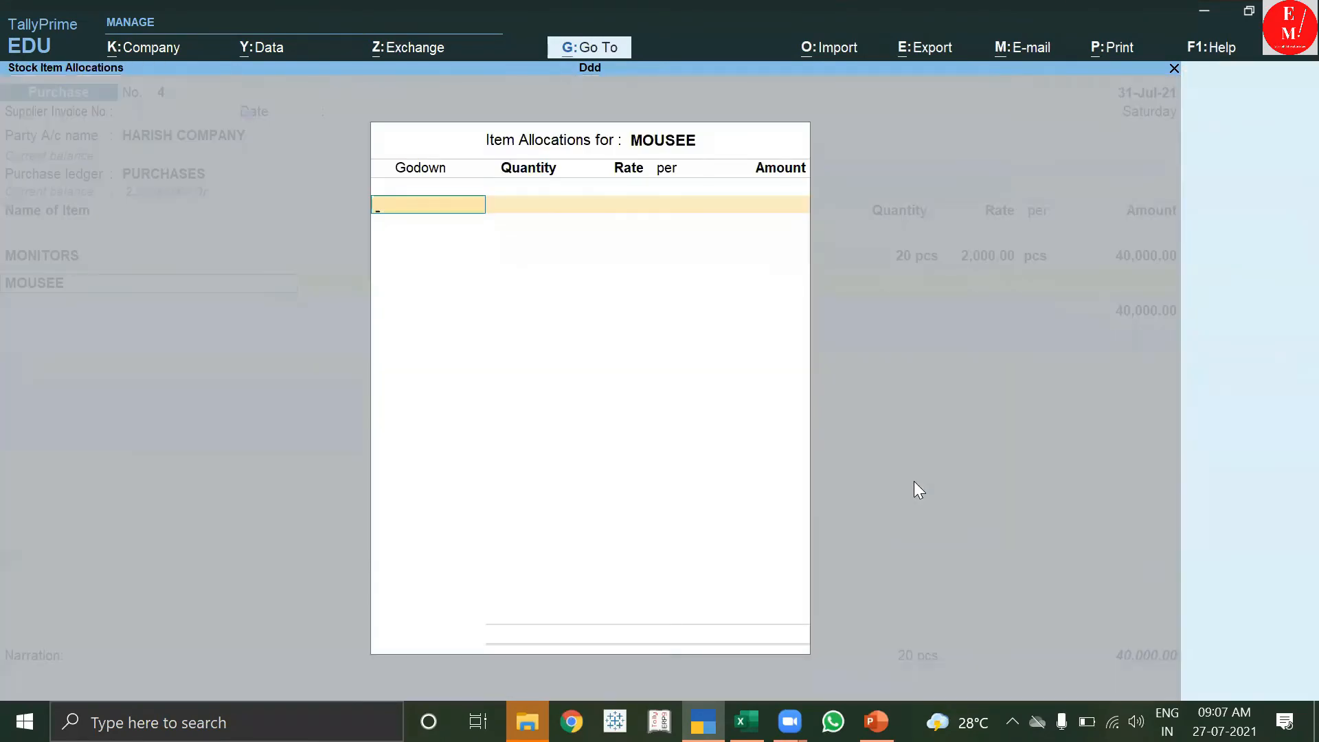
key(Down)
key(Return)
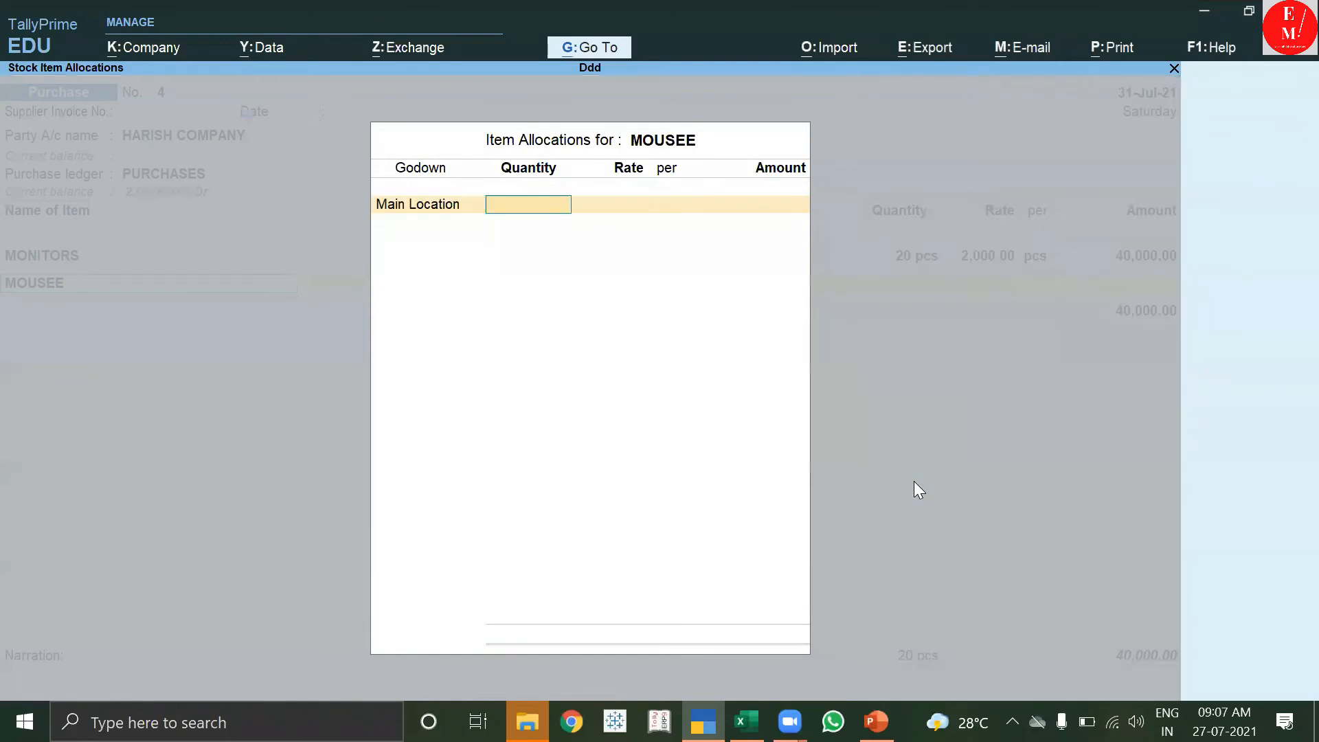
text(10)
key(Return)
text(300)
key(Return)
key(Return)
key(Return)
key(Return)
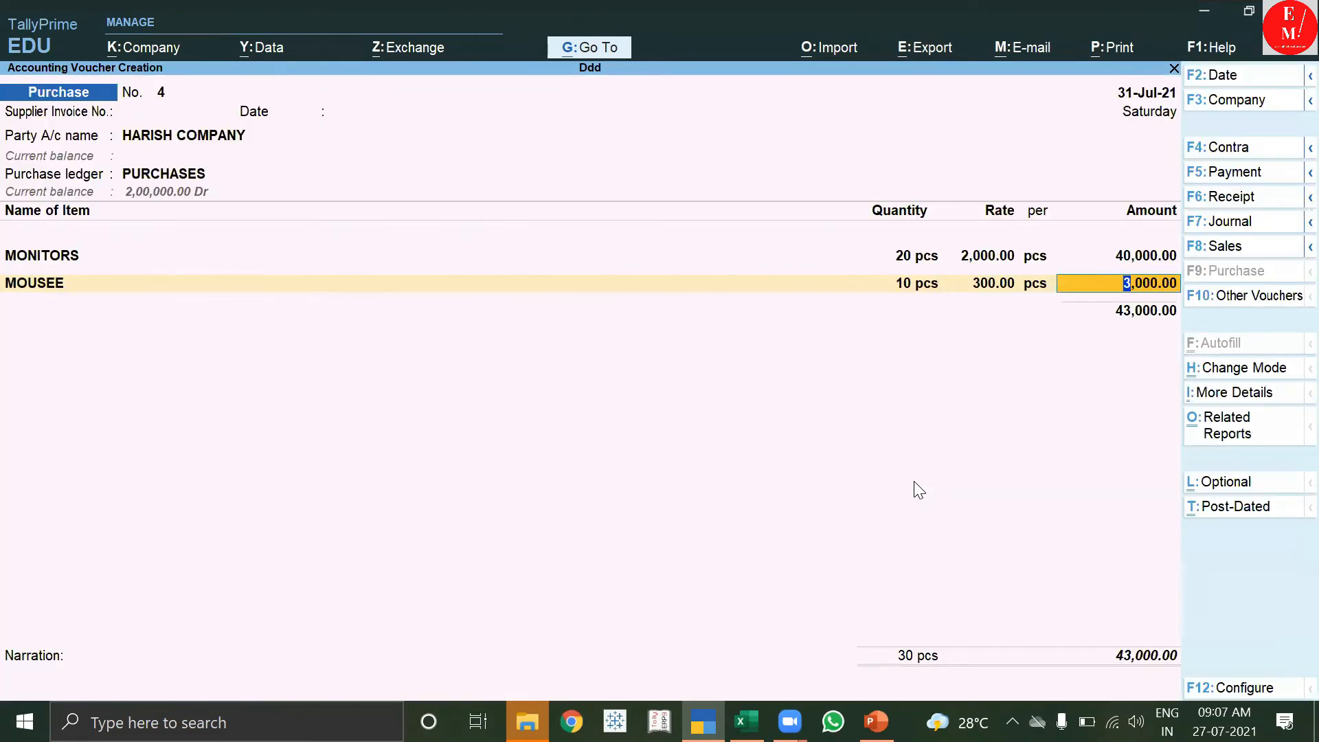
key(Return)
key(Return)
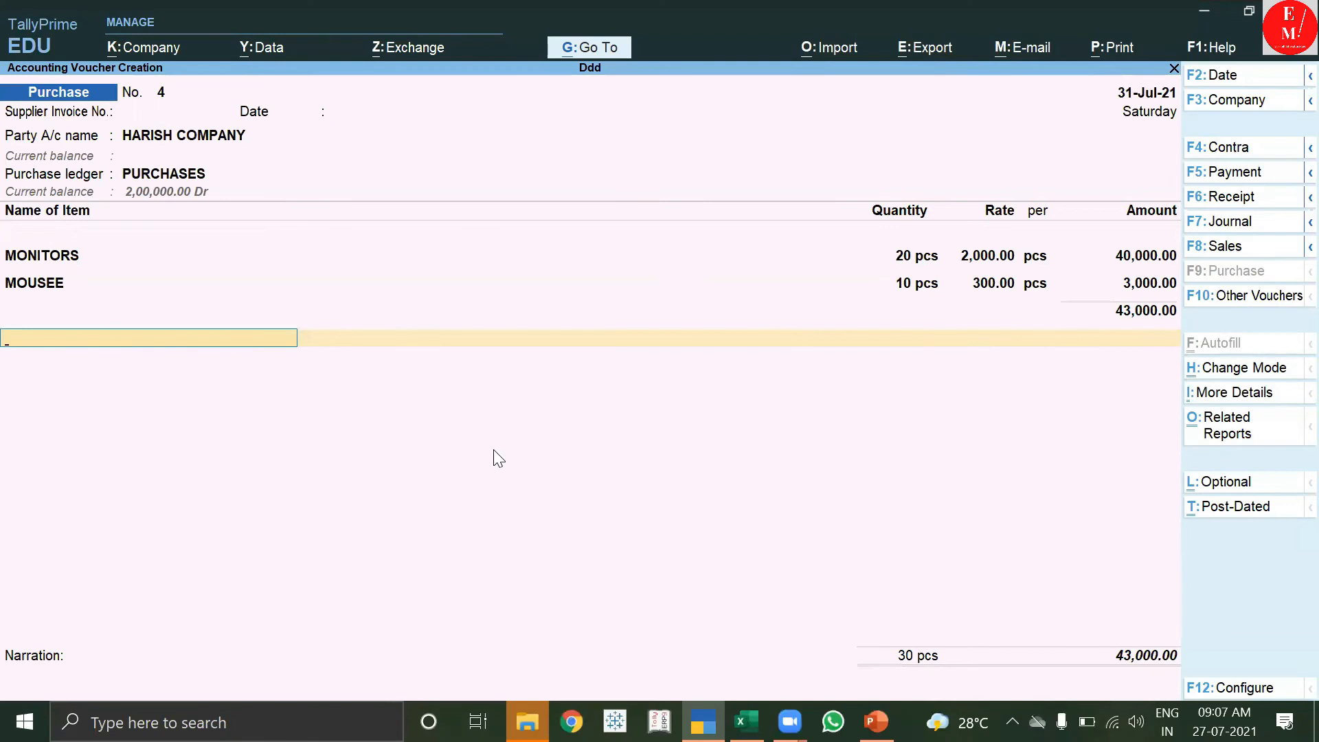
Create ledger IGST under Duties & Taxes with duty type GST and tax type Integrated Tax.
key(alt+c)
text(IGST)
key(Return)
key(Return)
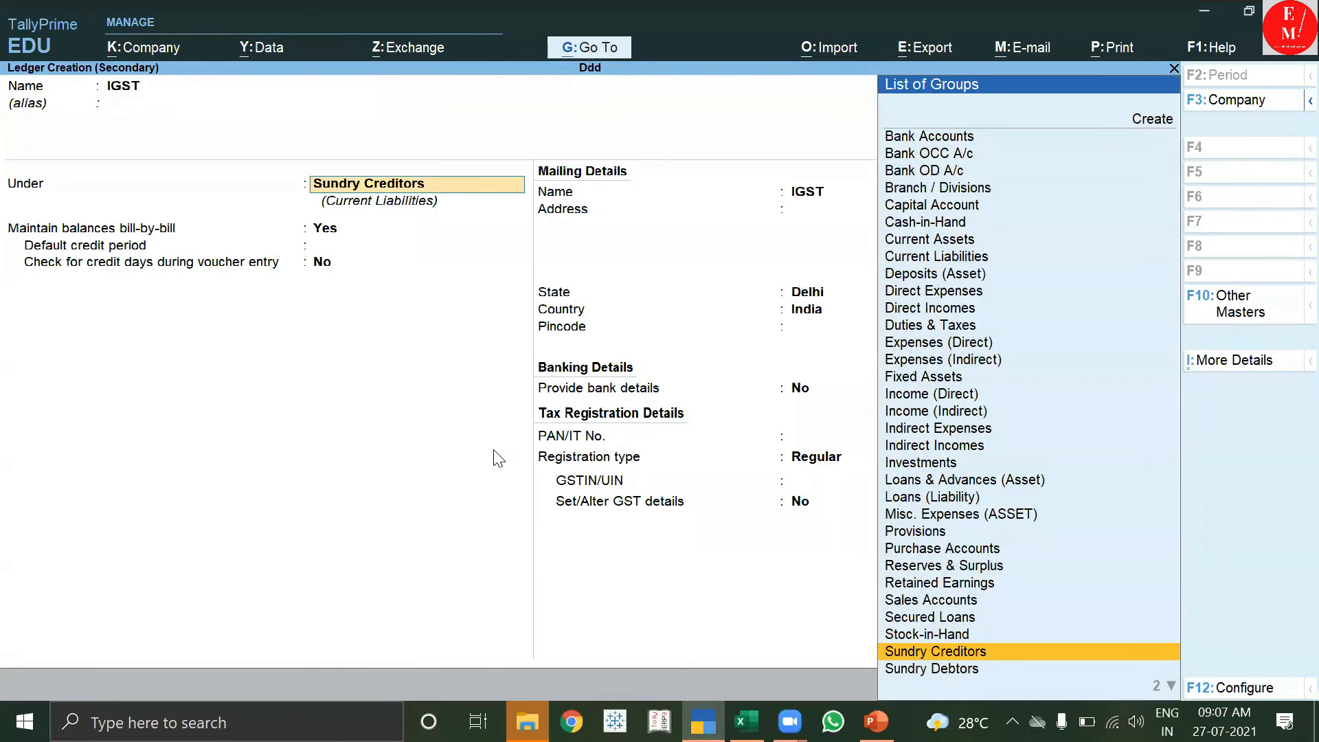
text(D)
key(Down)
key(Down)
key(Down)
key(Return)
key(Up)
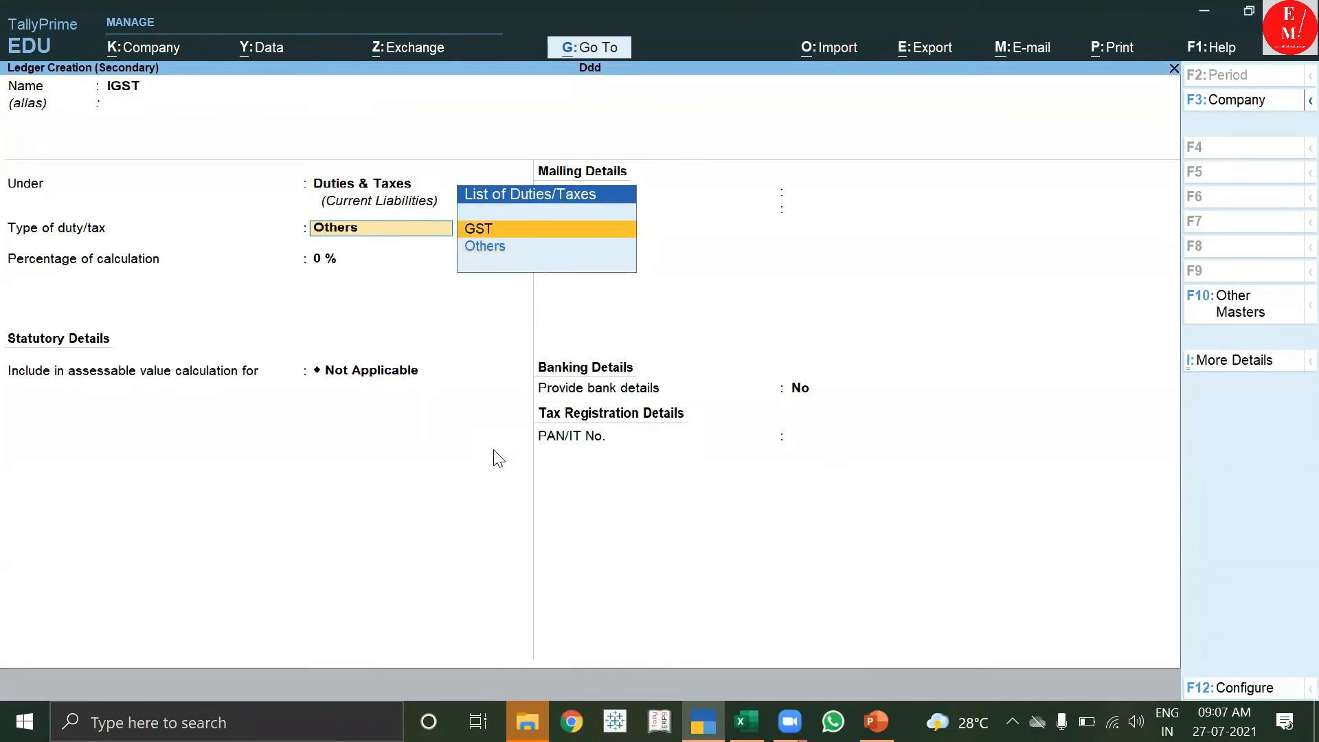
key(Return)
key(Down)
key(Down)
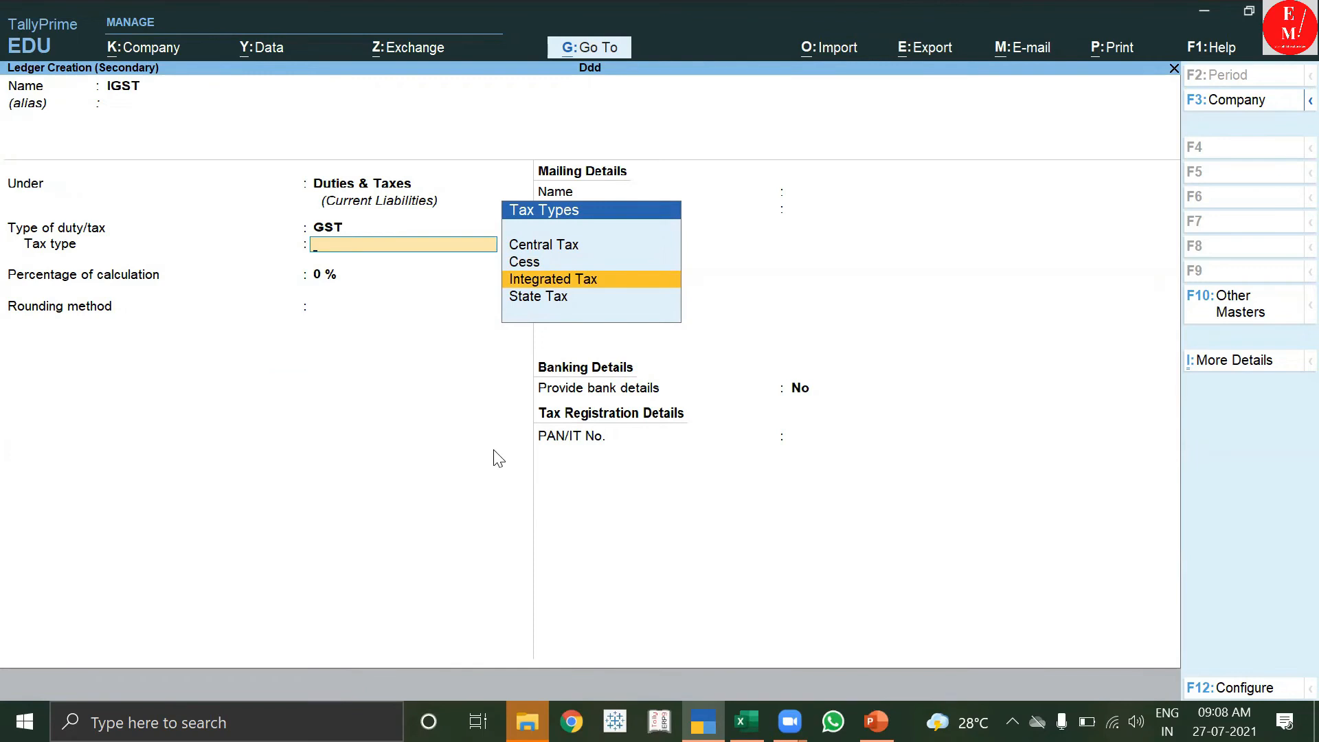
key(Return)
key(Return)
key(Return)
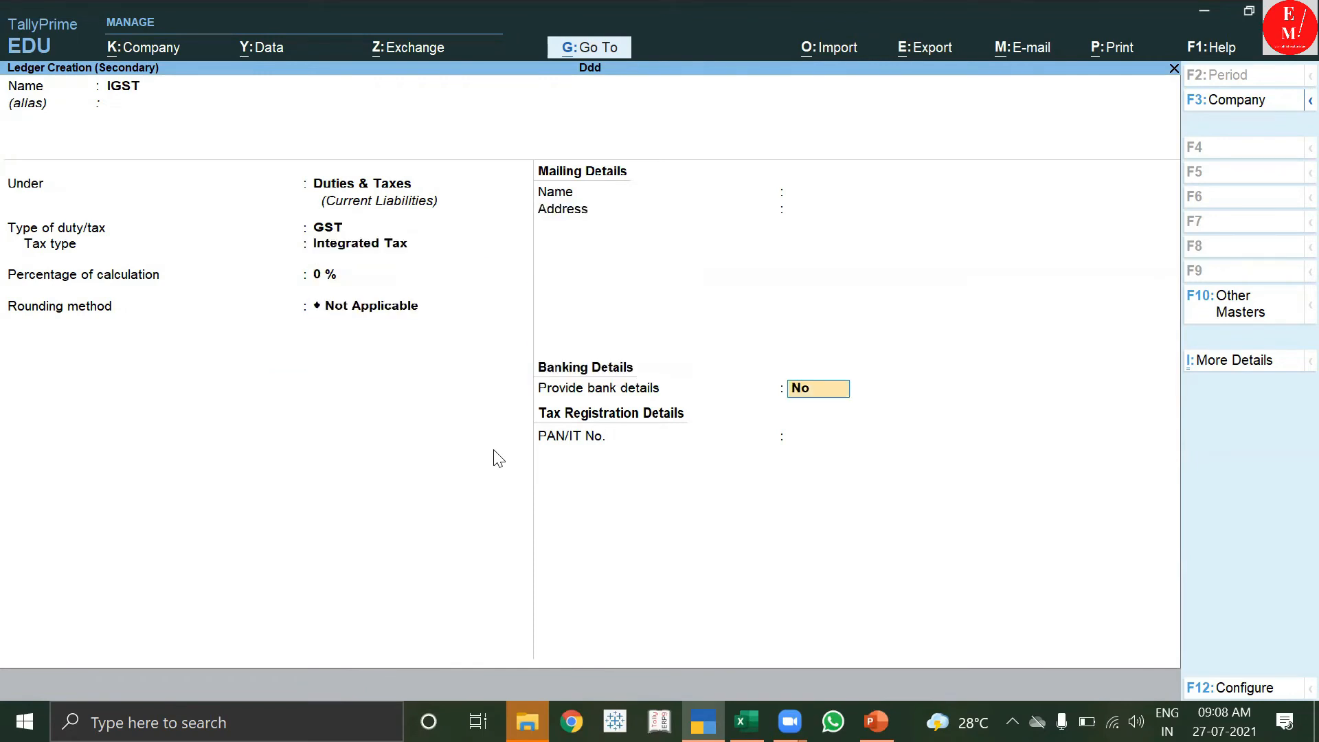
key(Return)
key(Return)
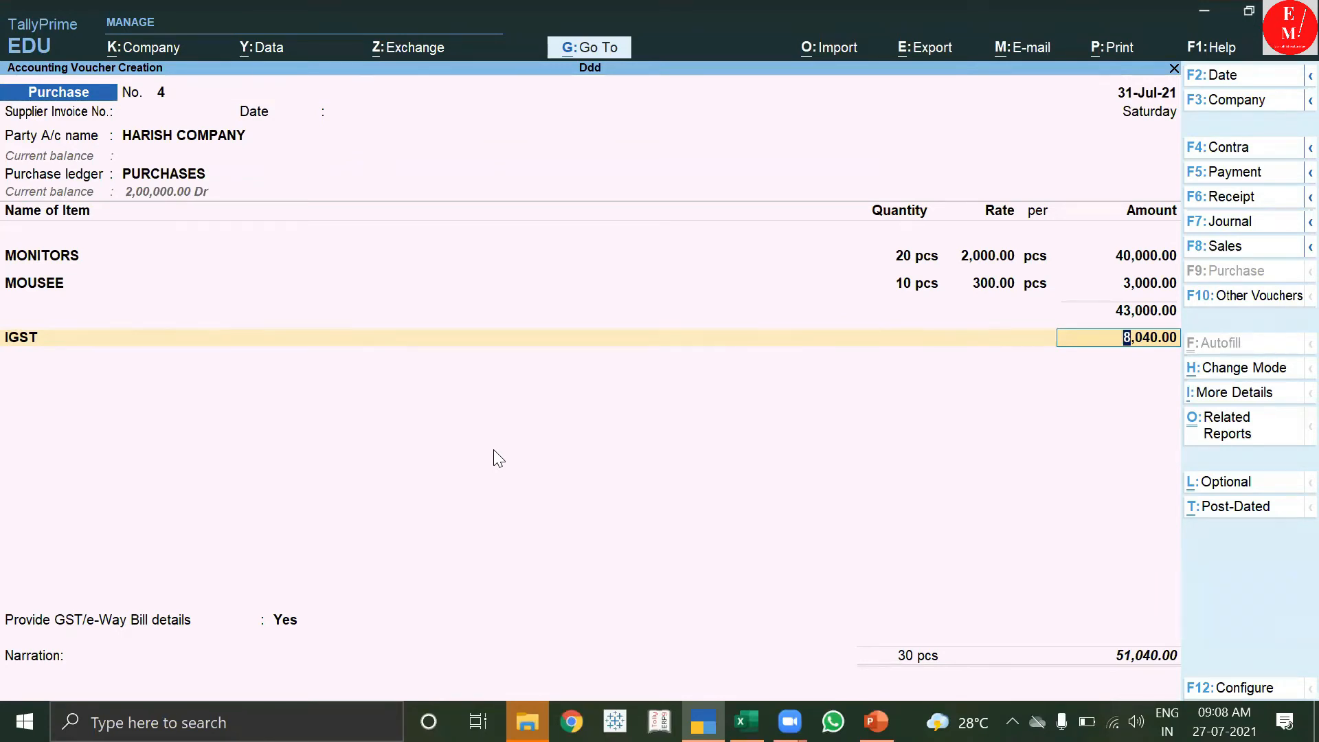
key(ctrl+o)
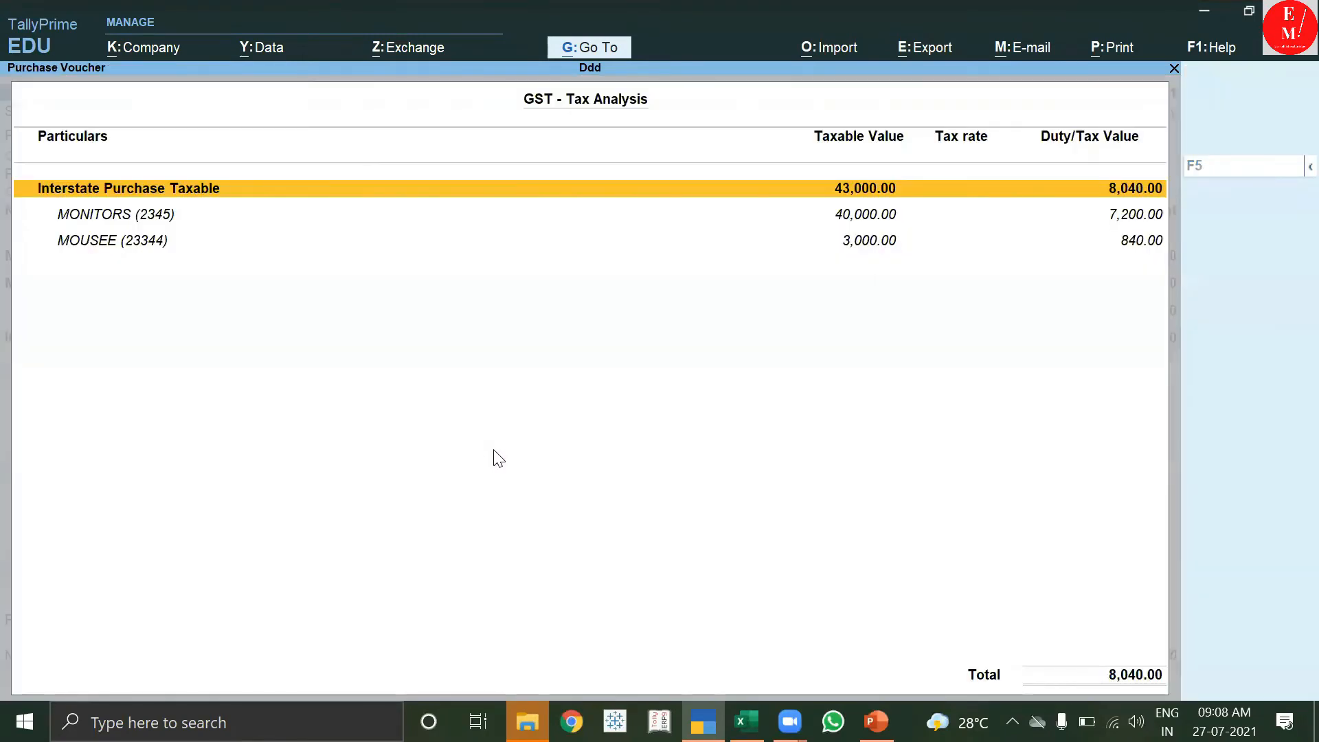
key(alt+F5)
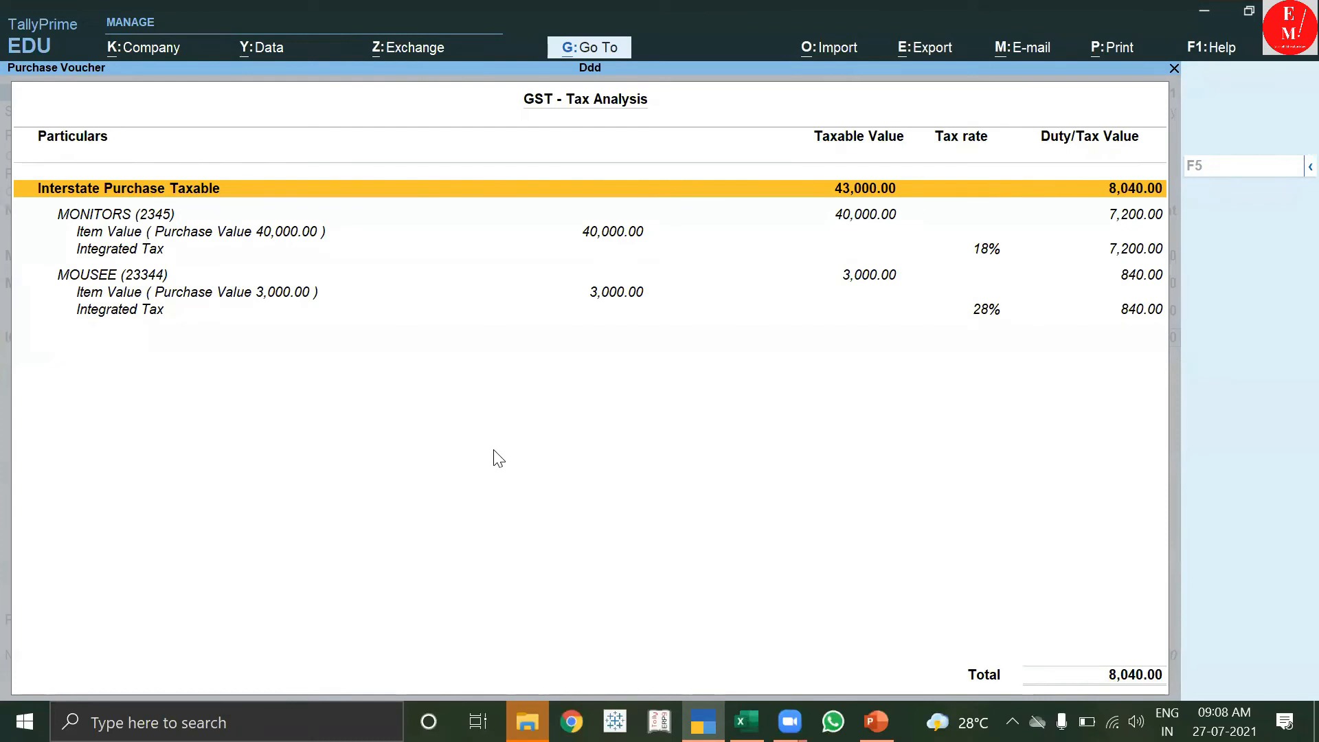
key(Escape)
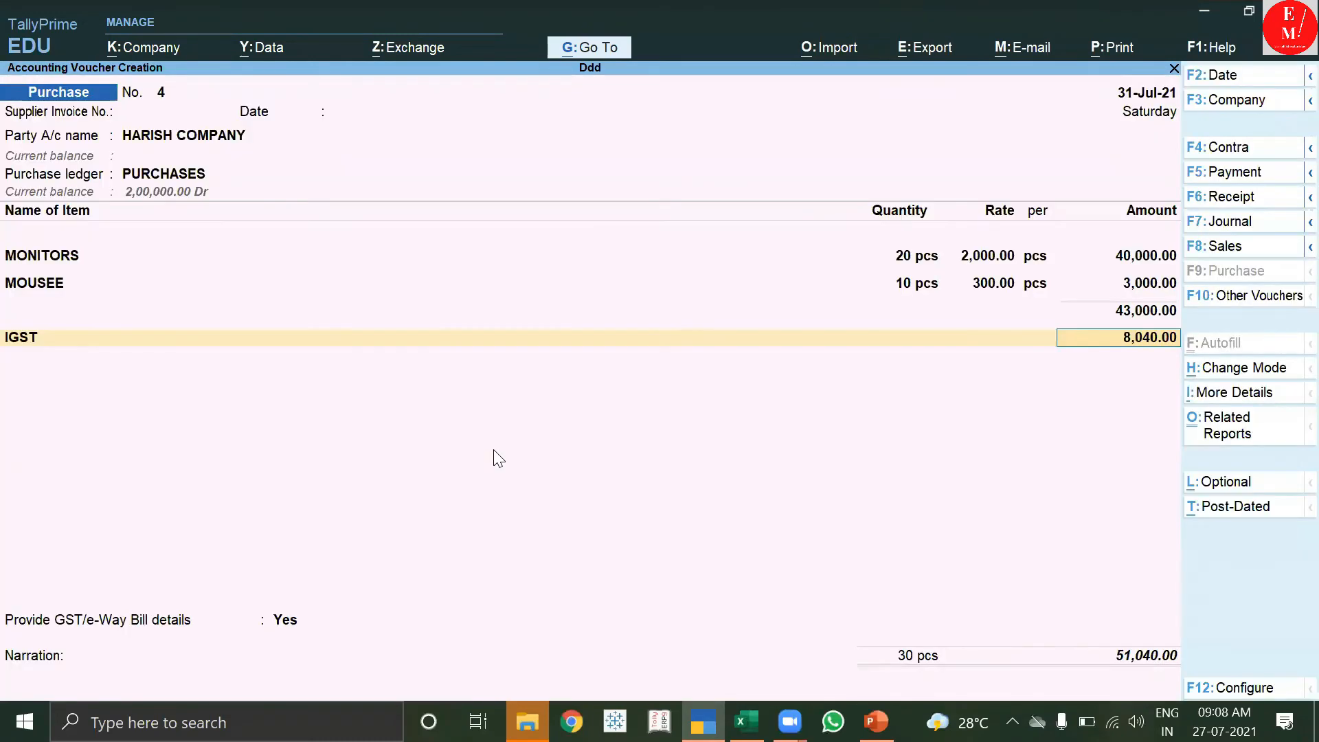
Accept the 8,040.00 IGST amount and choose to provide GST/e-Way Bill details for voucher No. 4.
key(Return)
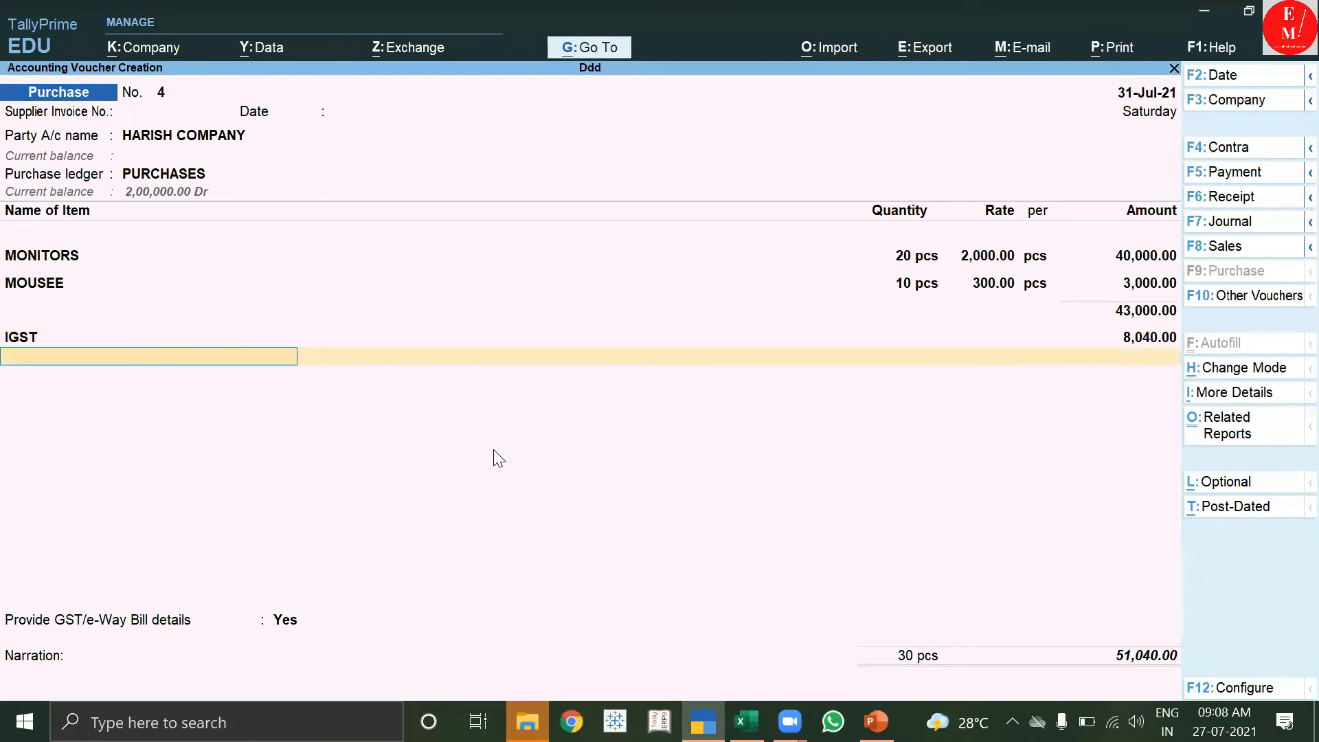
key(Return)
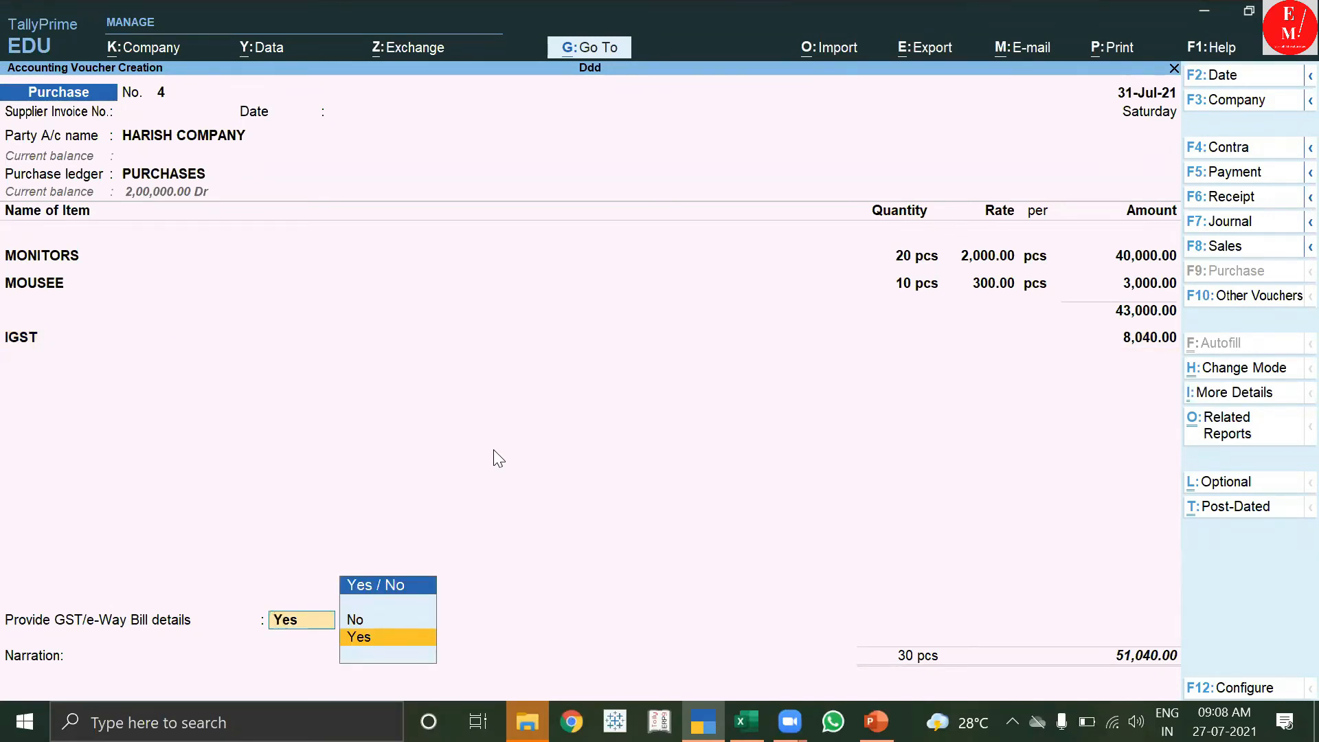
key(Return)
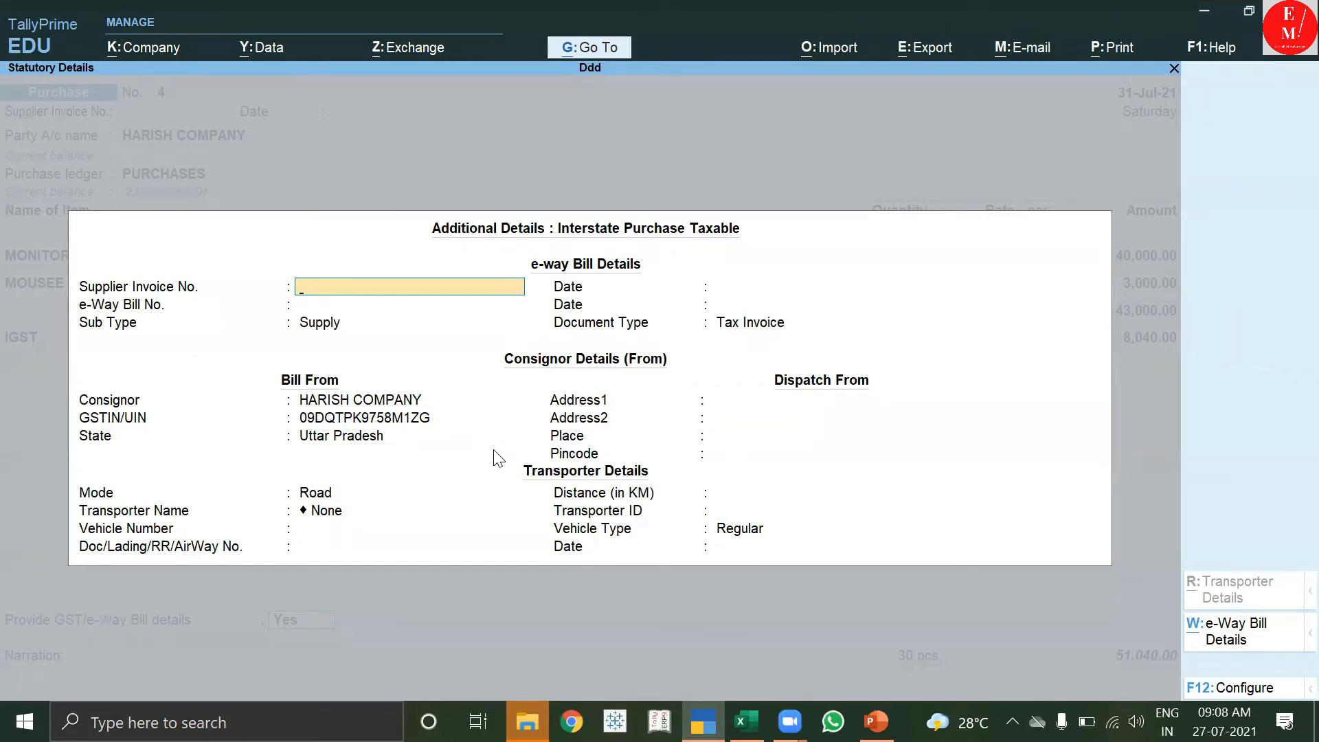
Enter supplier invoice 123, keep date 31-Jul-21, skip dispatch address, and set distance 12 km.
text(23)
key(Return)
key(Return)
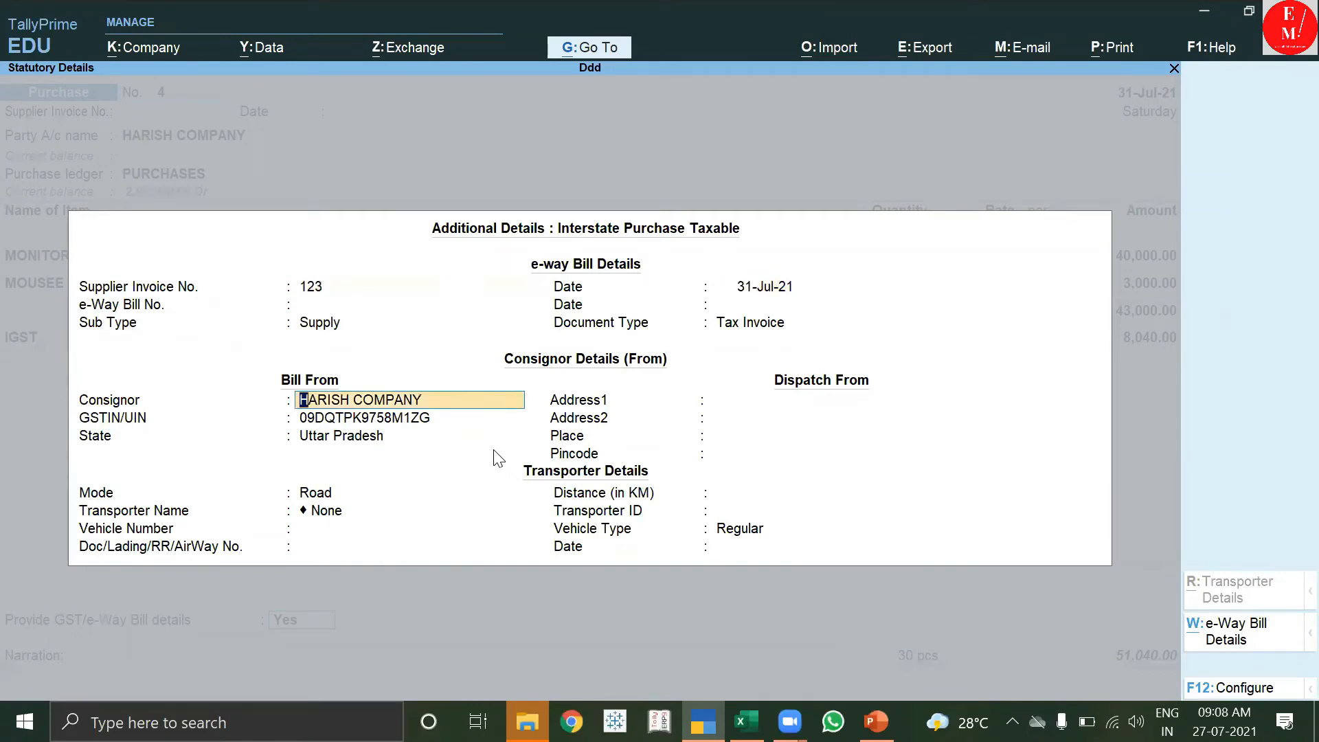
key(Return)
key(Return)
key(Return)
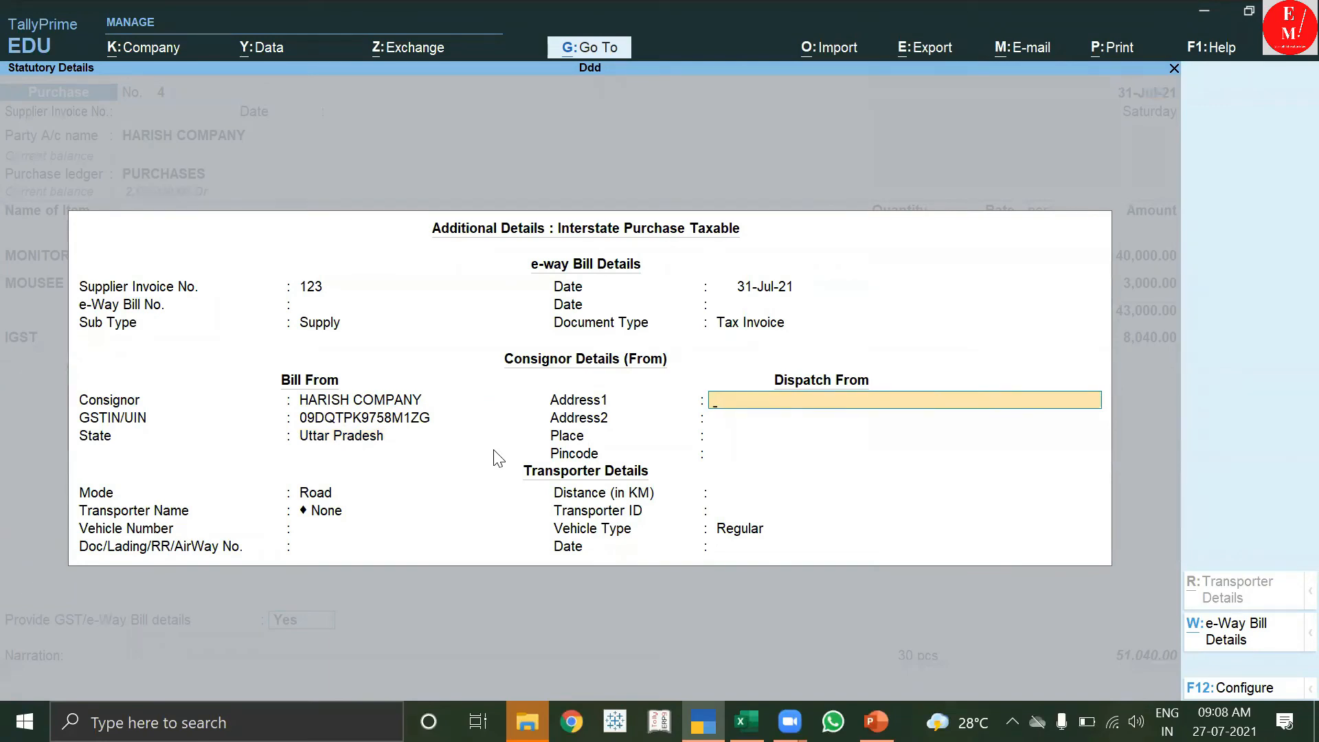
key(Return)
key(Return)
key(Return)
key(Return)
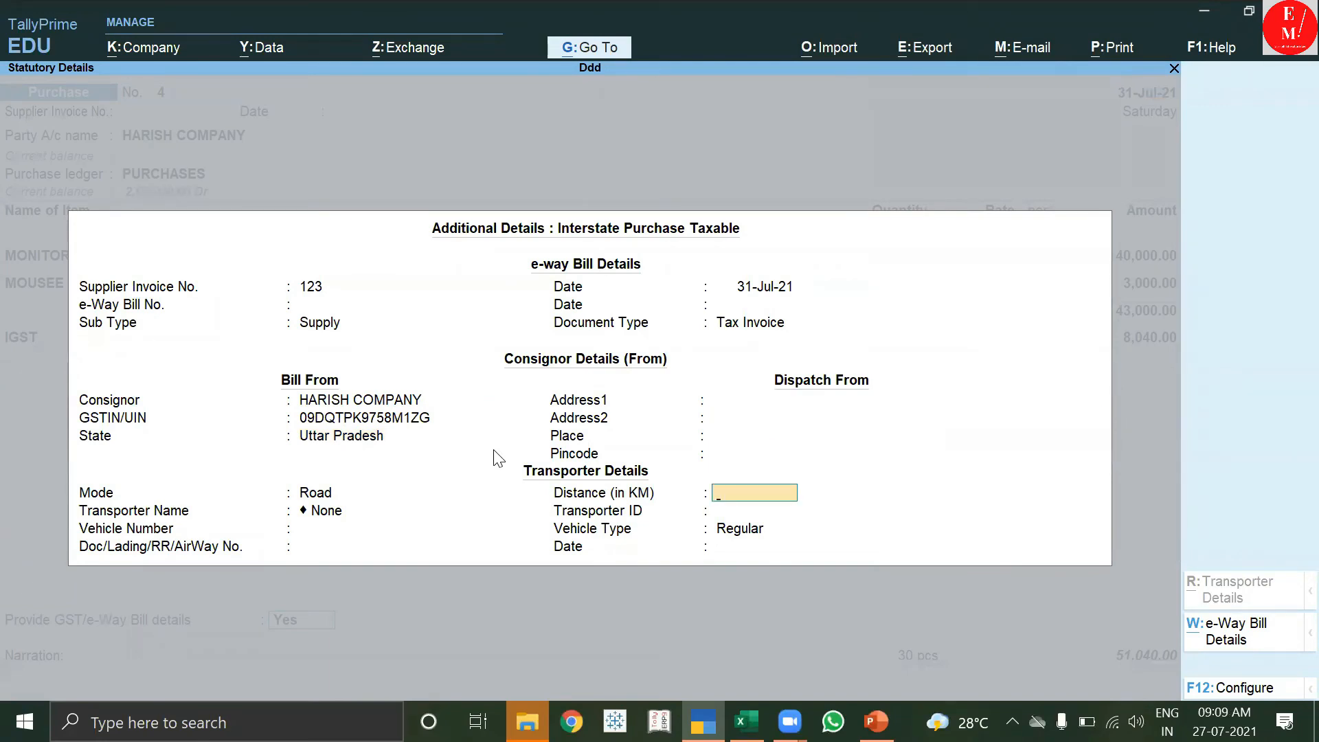
text(12)
key(Return)
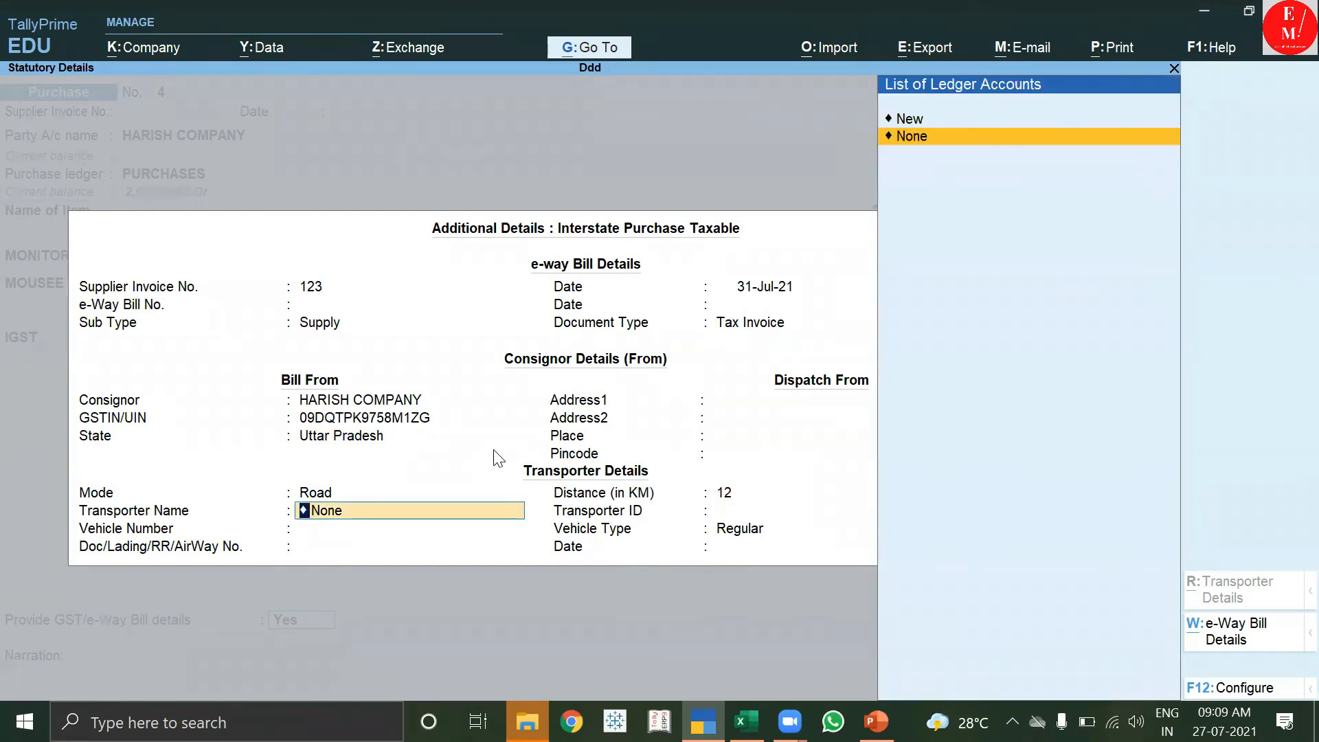
Add new transporter SHIPRA TRAVELS (ID 12), vehicle DLAC1234 as Regular, and document number 12.
key(Up)
key(Return)
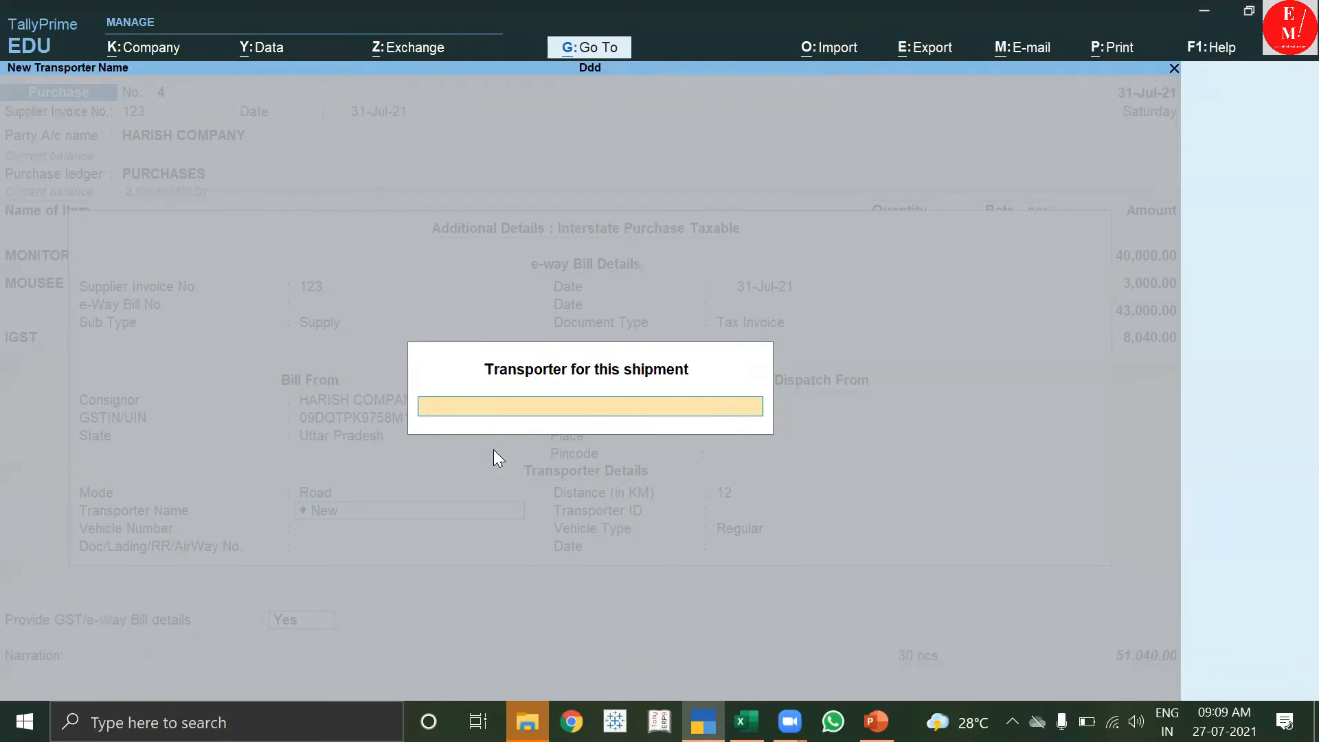
text(SHIPRA TRAVELS)
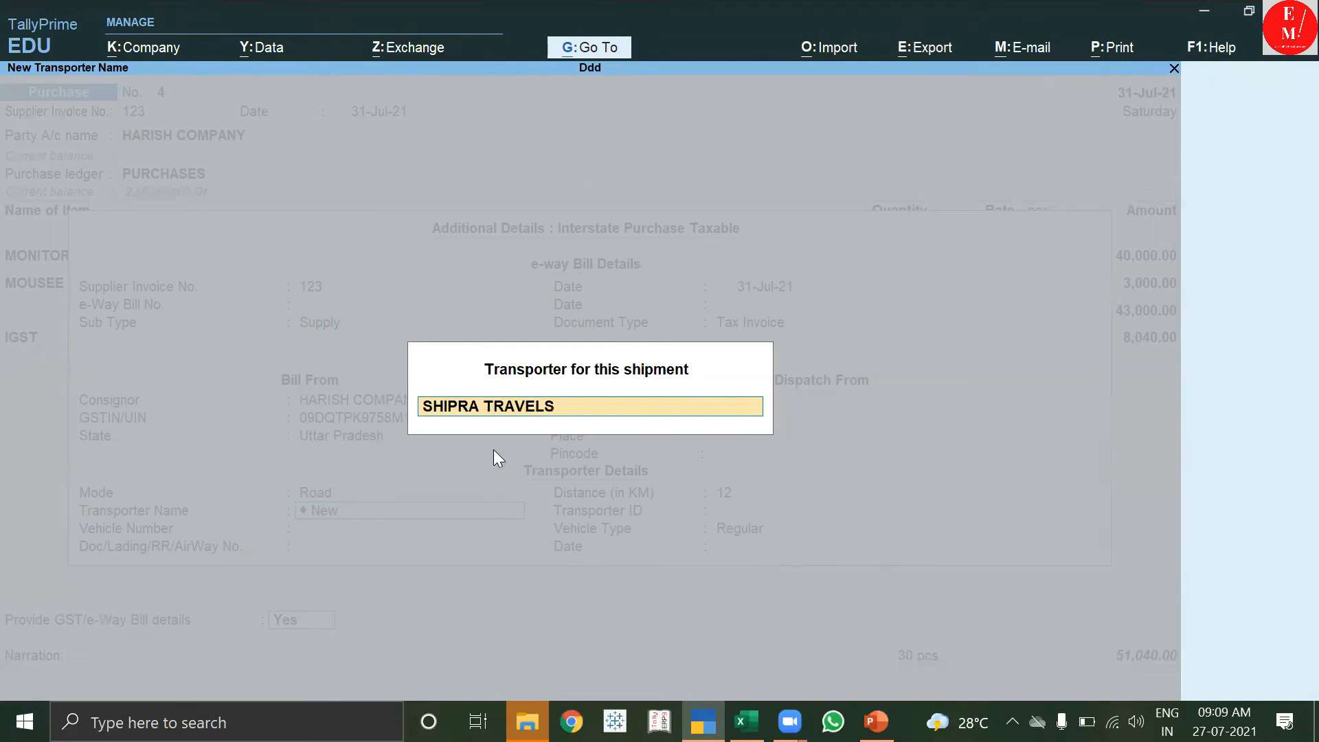
key(Return)
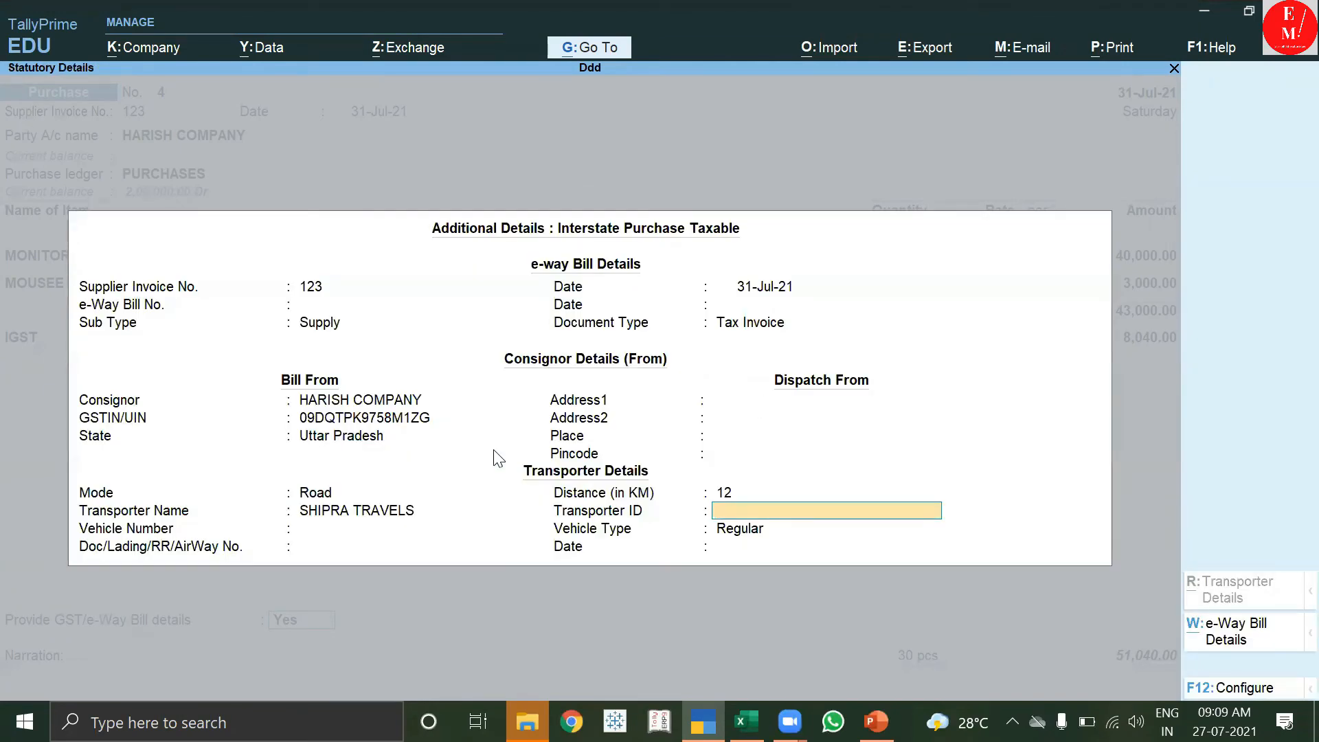
text(12)
key(Return)
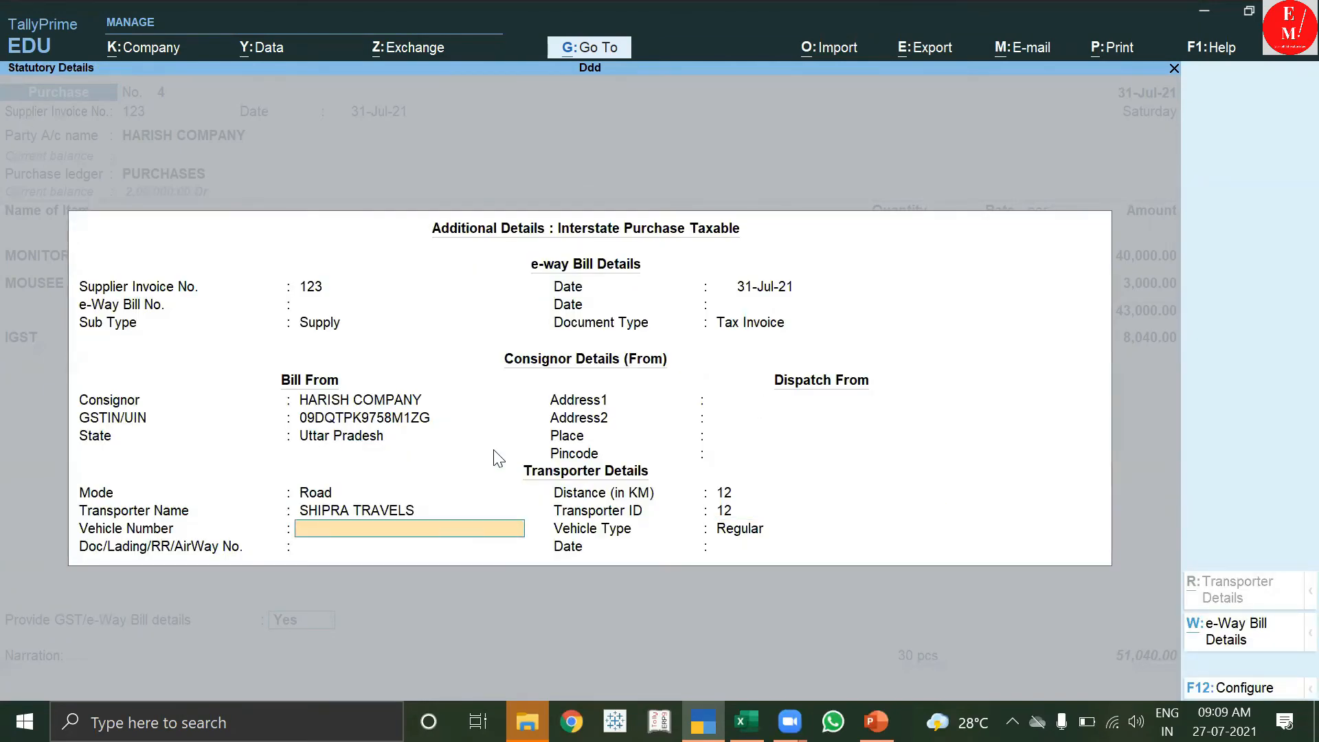
text(DLAC1234)
key(Return)
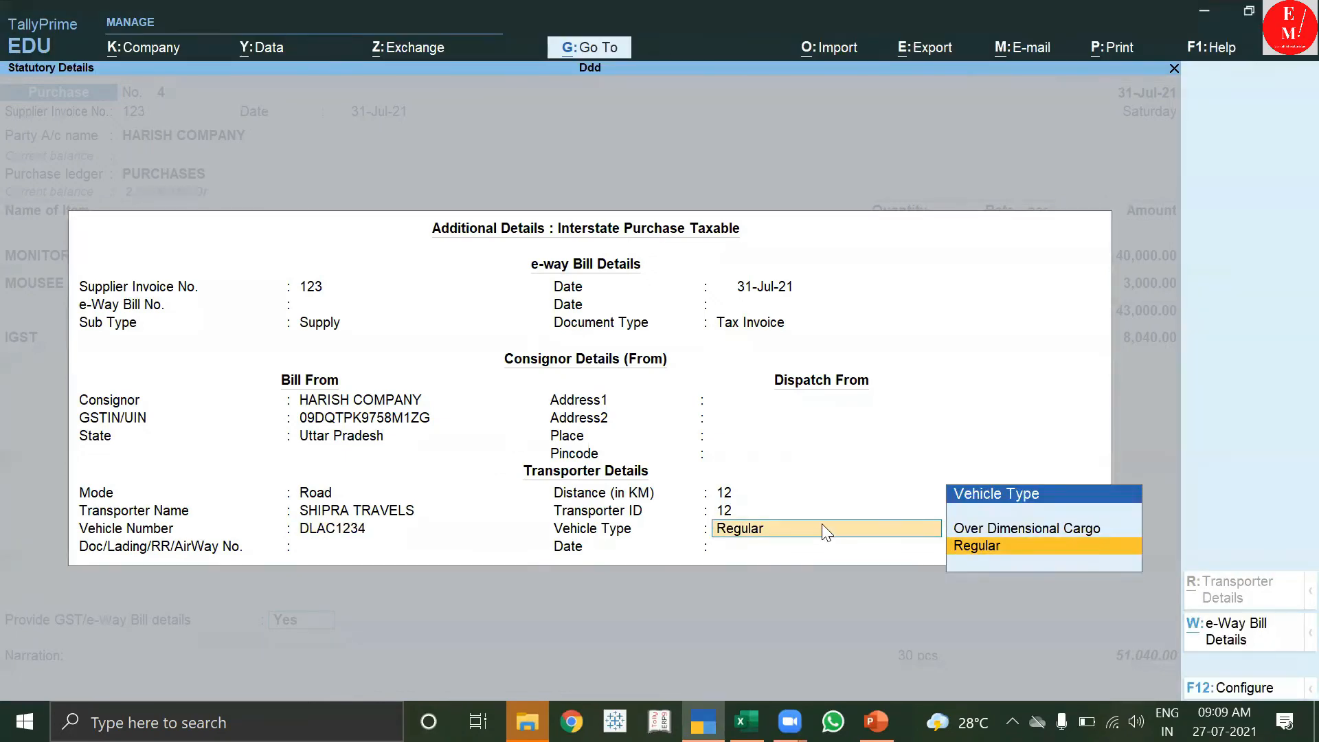
key(Return)
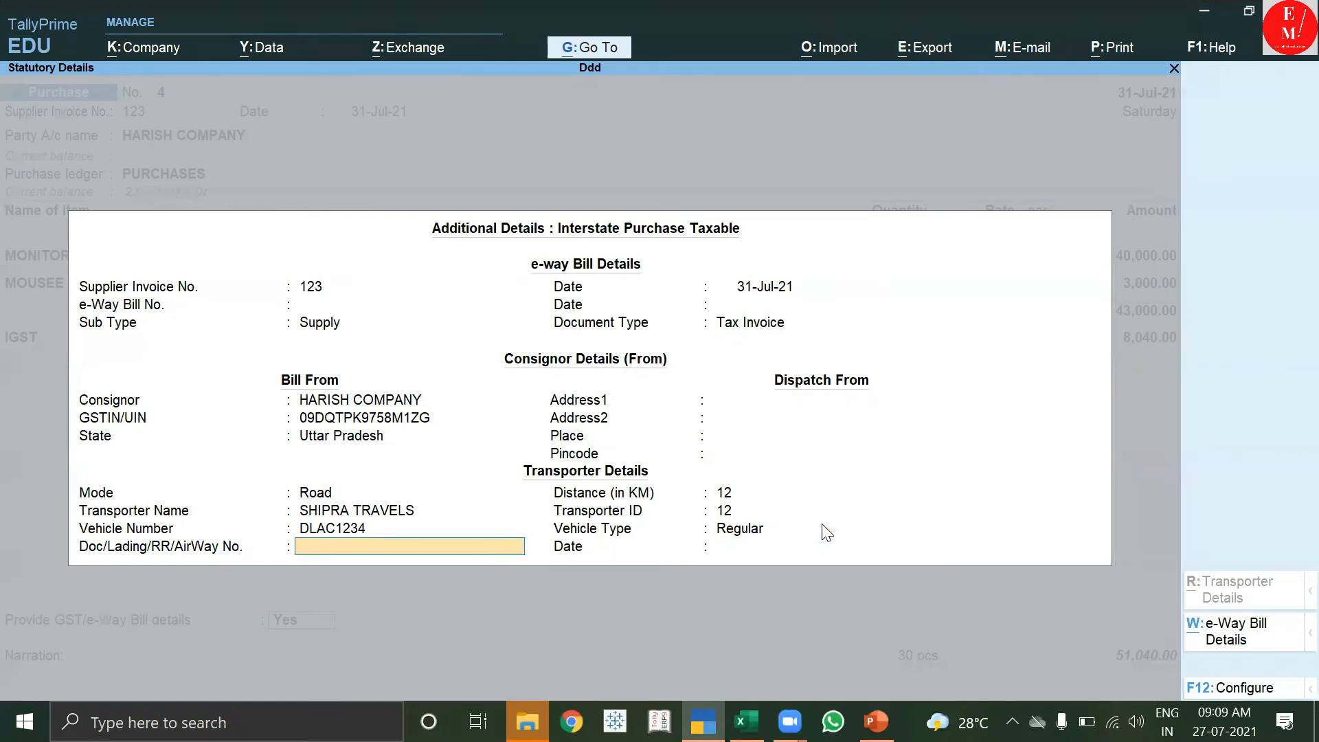
text(12)
key(Return)
Accept the MONITORS line unchanged and the New Ref 123 bill-wise entry for 51,040.00.
key(Return)
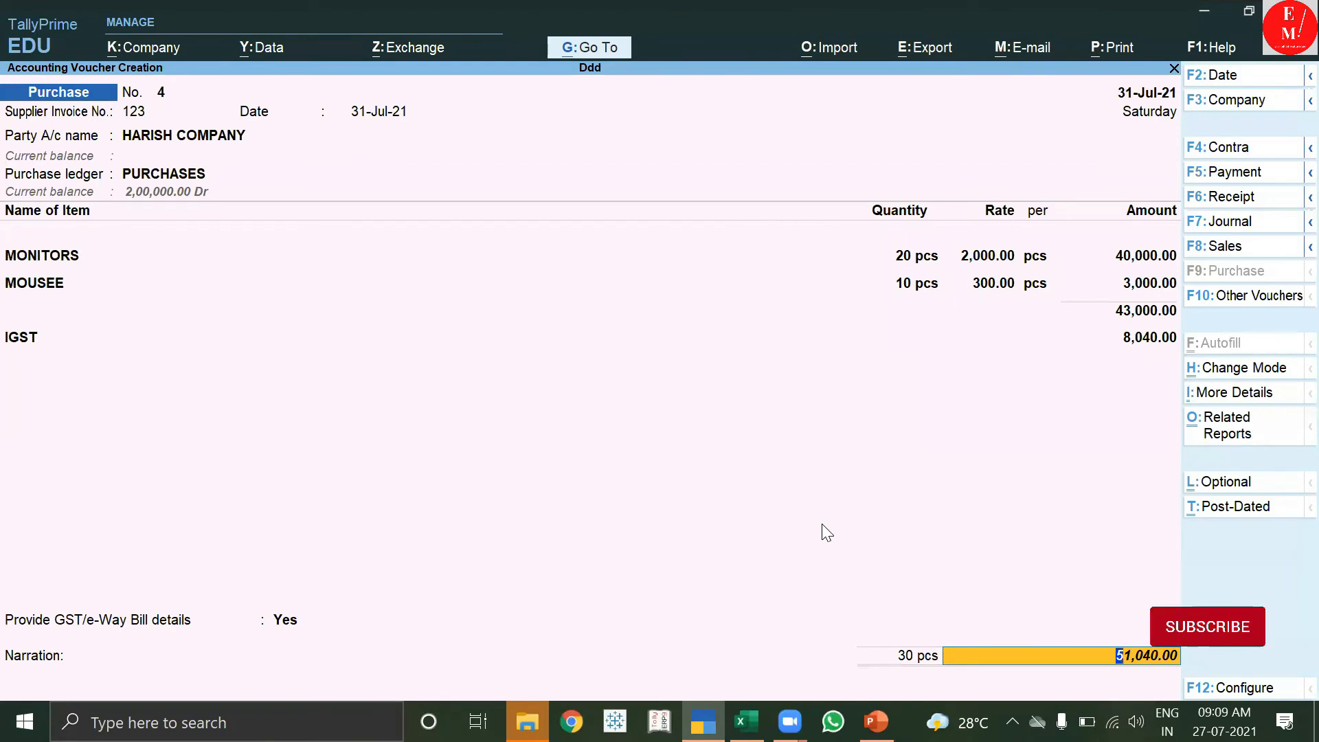
key(Return)
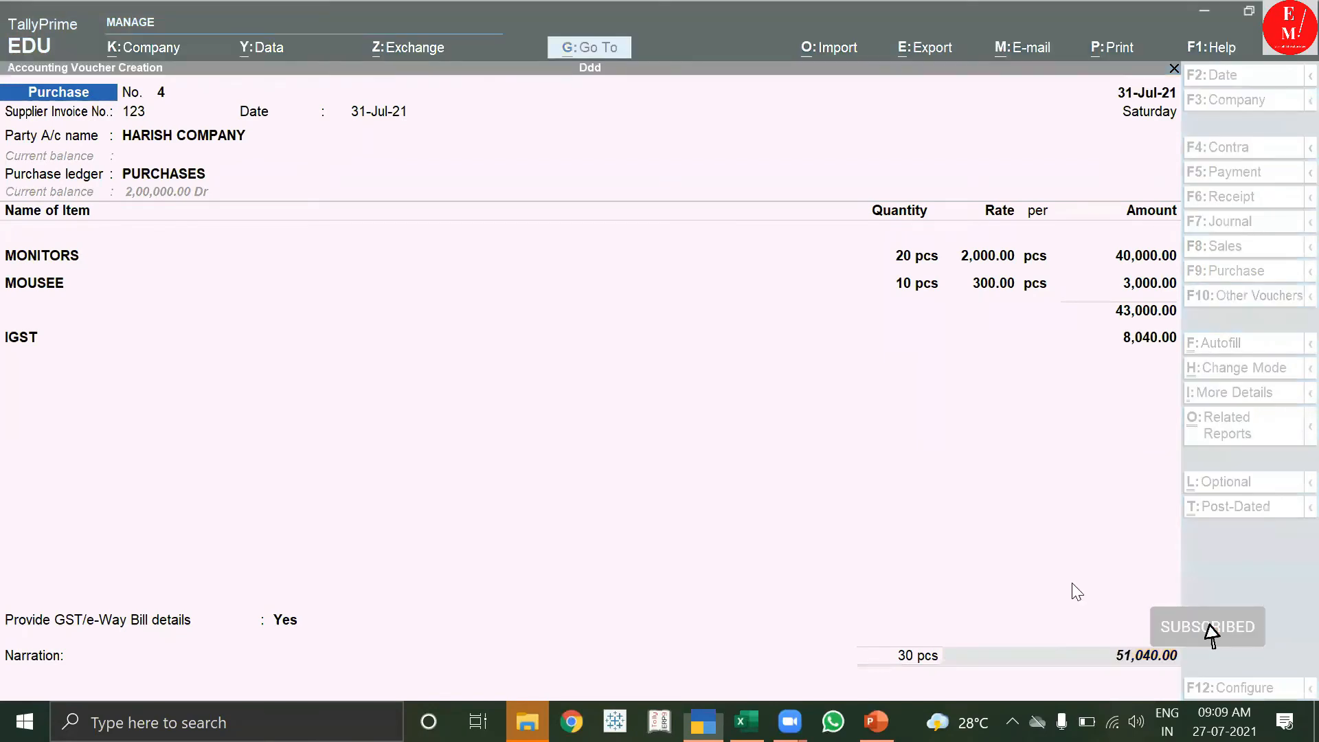
key(n)
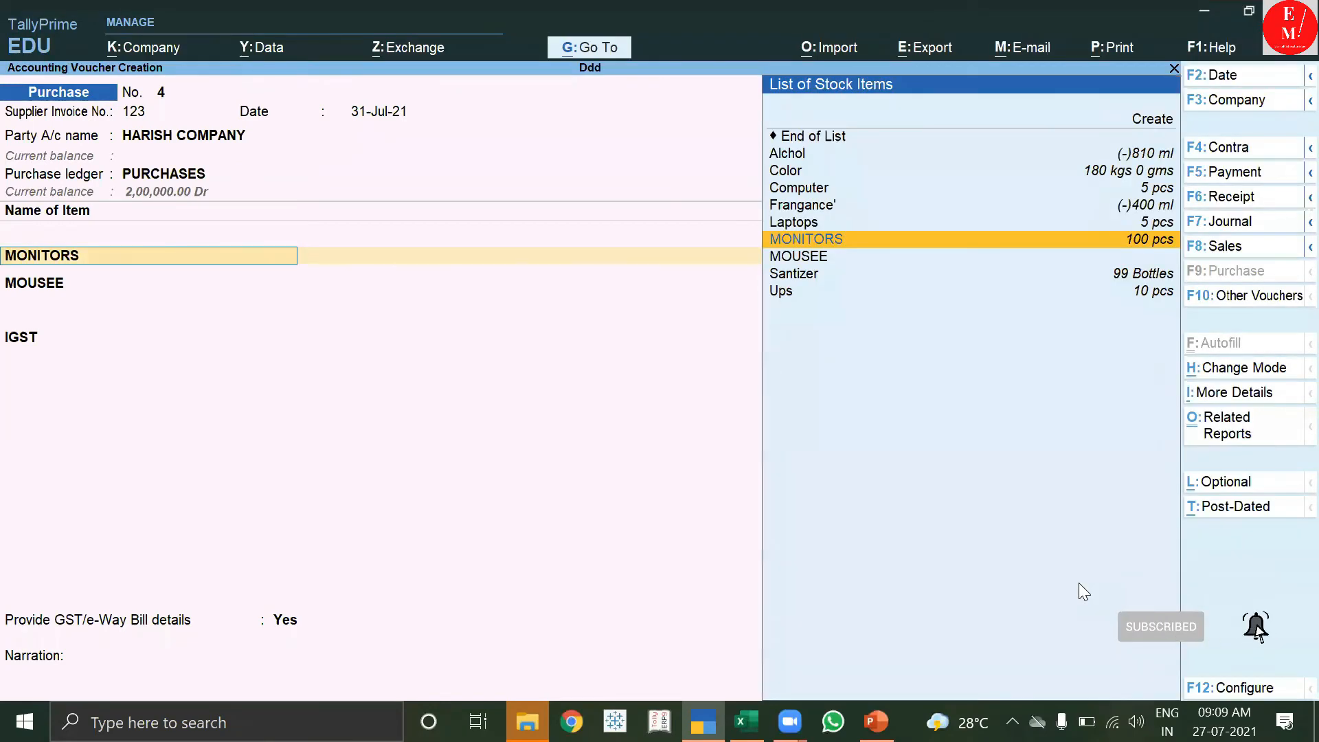
key(Return)
key(Return)
key(Return)
key(Return)
key(Return)
key(Return)
key(Return)
key(Return)
key(Return)
key(Return)
key(Return)
key(Return)
key(Return)
key(Return)
key(Return)
key(Return)
key(Return)
key(Return)
key(Return)
key(Return)
key(Return)
key(Return)
key(Return)
key(Return)
key(Return)
key(Return)
key(Return)
key(Return)
key(Return)
key(Return)
key(Return)
key(Return)
key(Return)
key(Return)
key(Return)
key(Return)
key(Return)
key(Return)
key(Return)
key(Return)
key(Return)
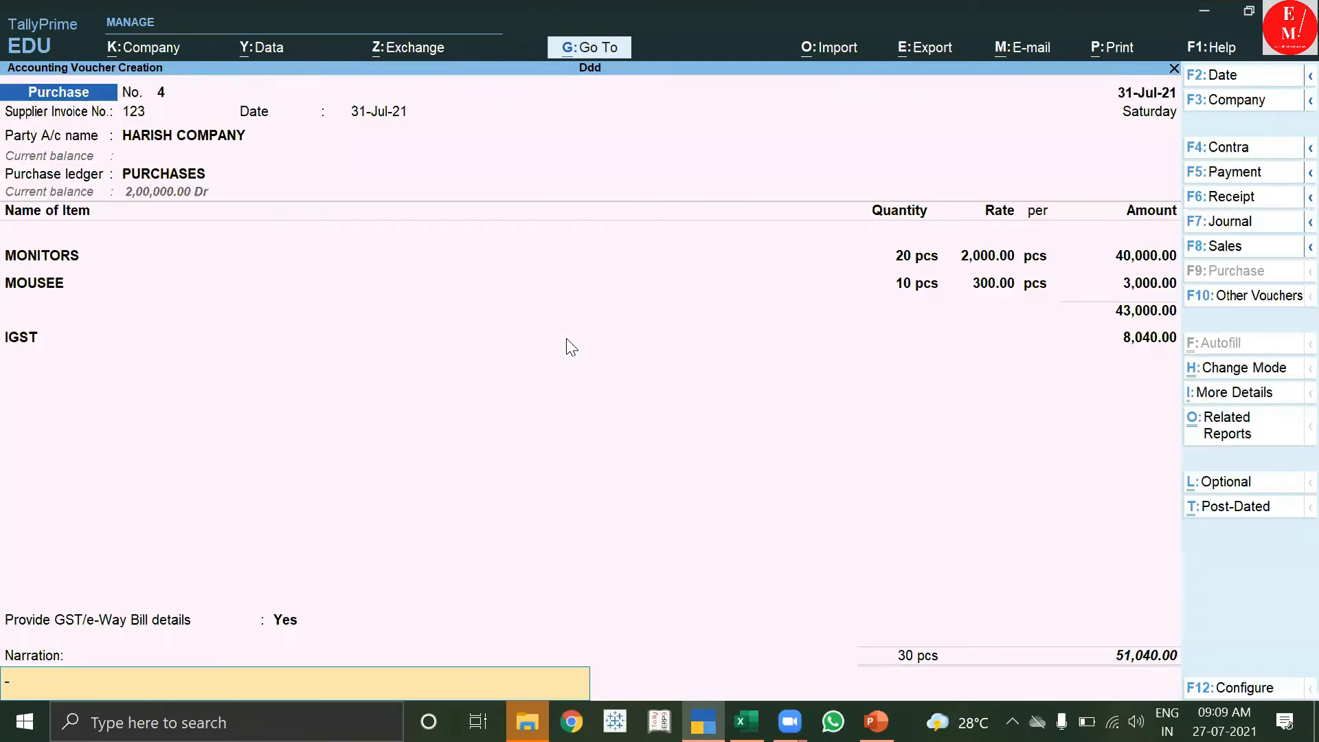
key(Return)
key(Return)
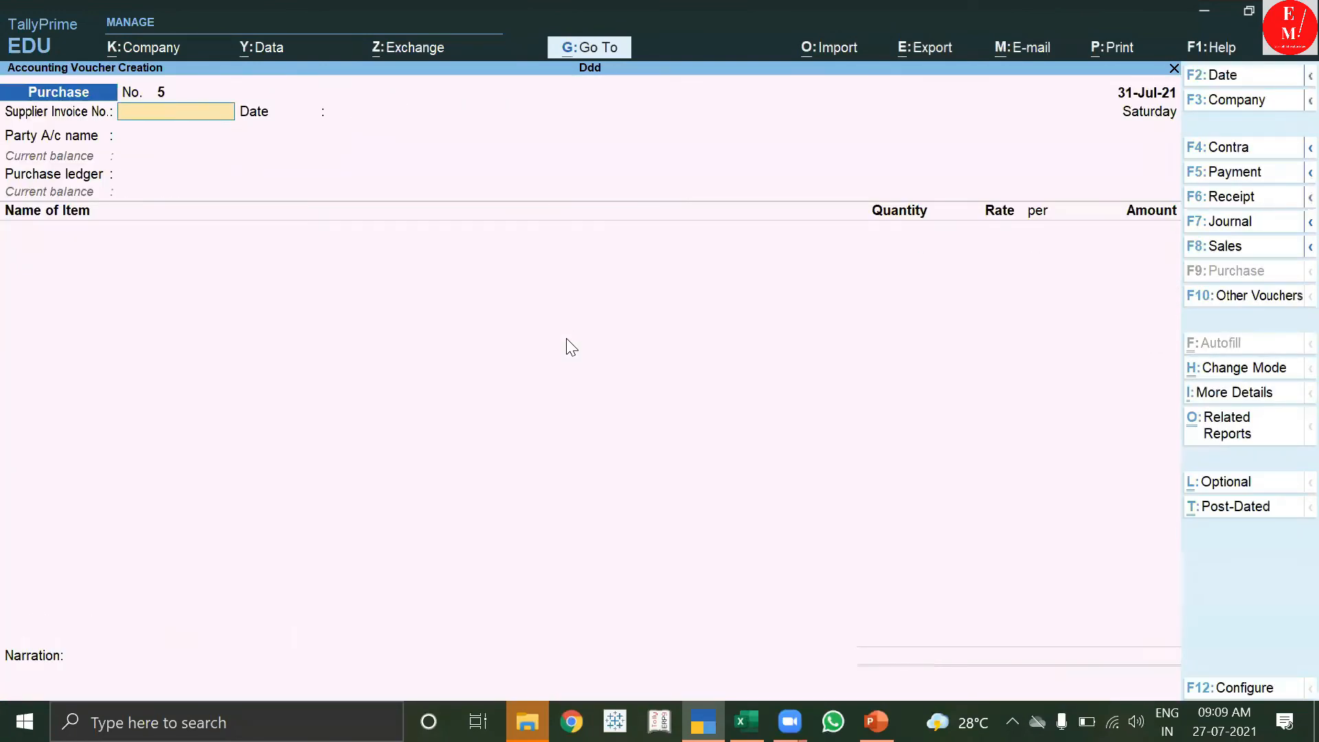
Reopen Purchase No. 4 (51,040.00) and view its invoice print preview before closing it.
key(Page_Up)
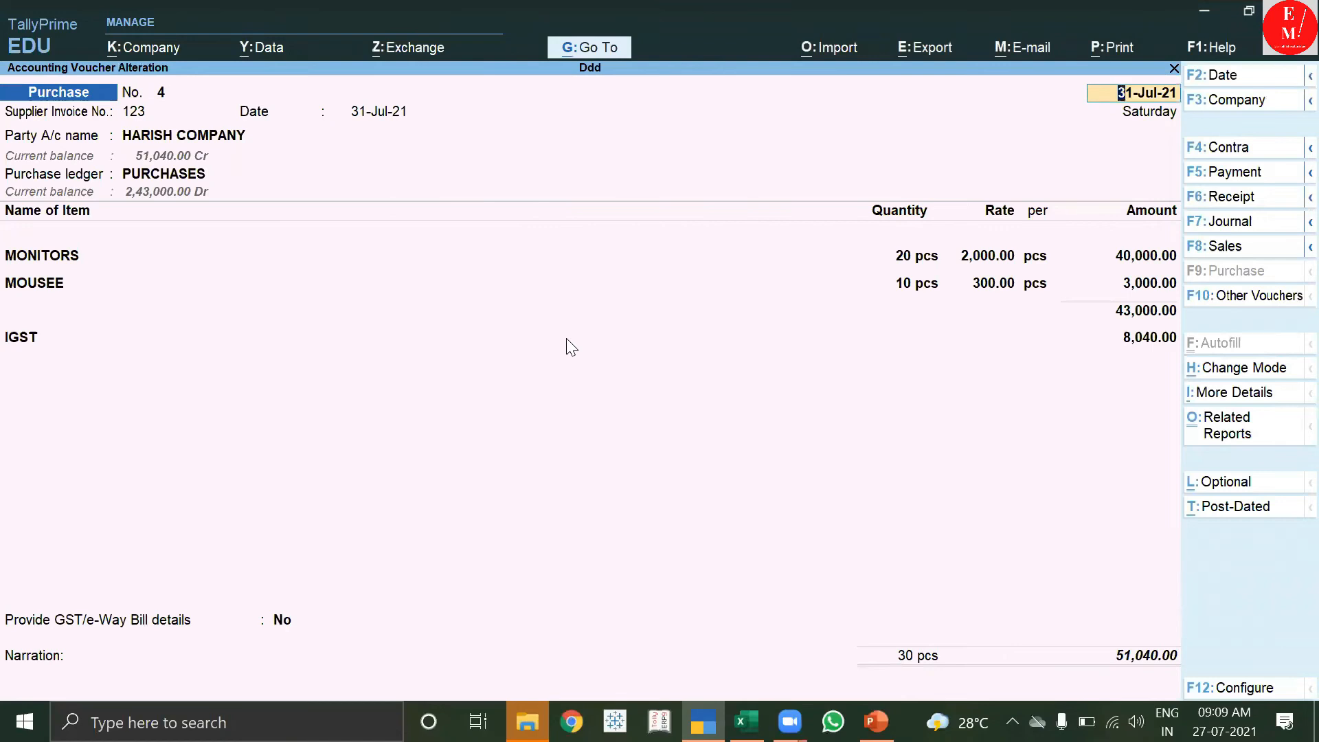
key(ctrl+p)
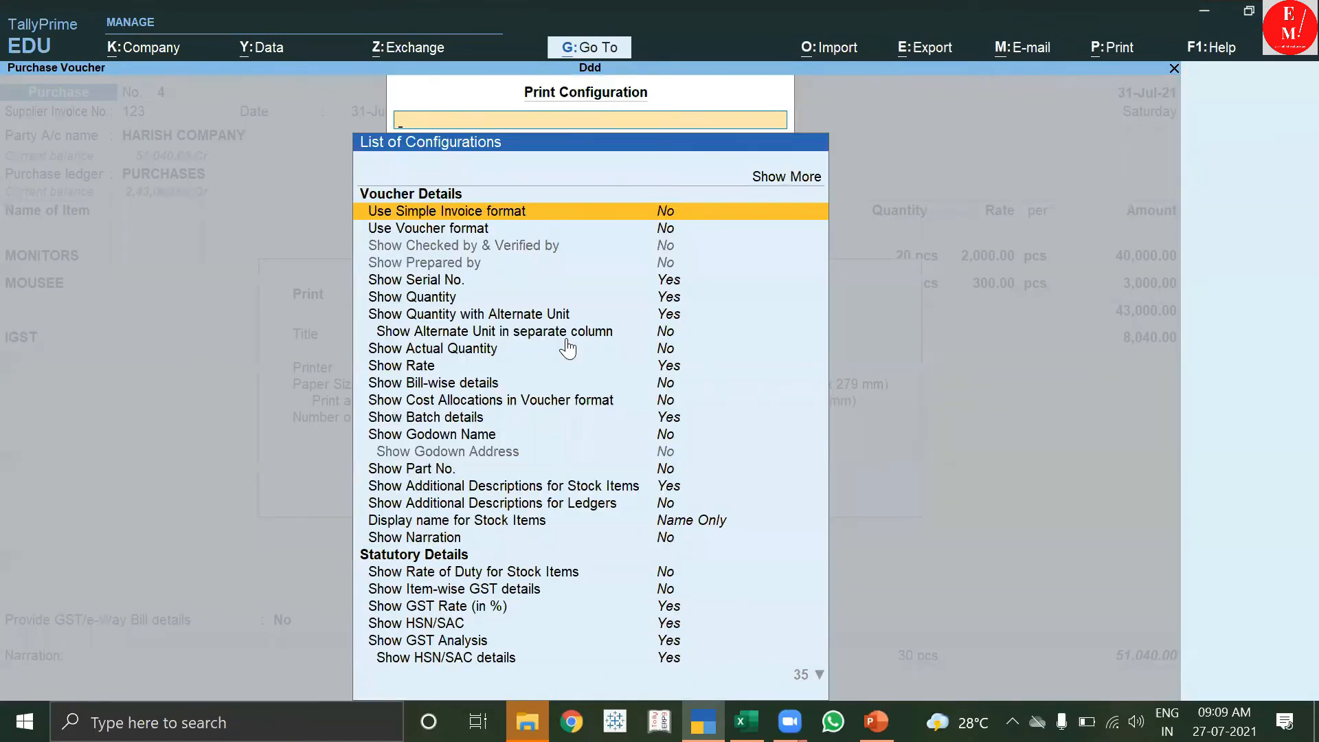
key(Escape)
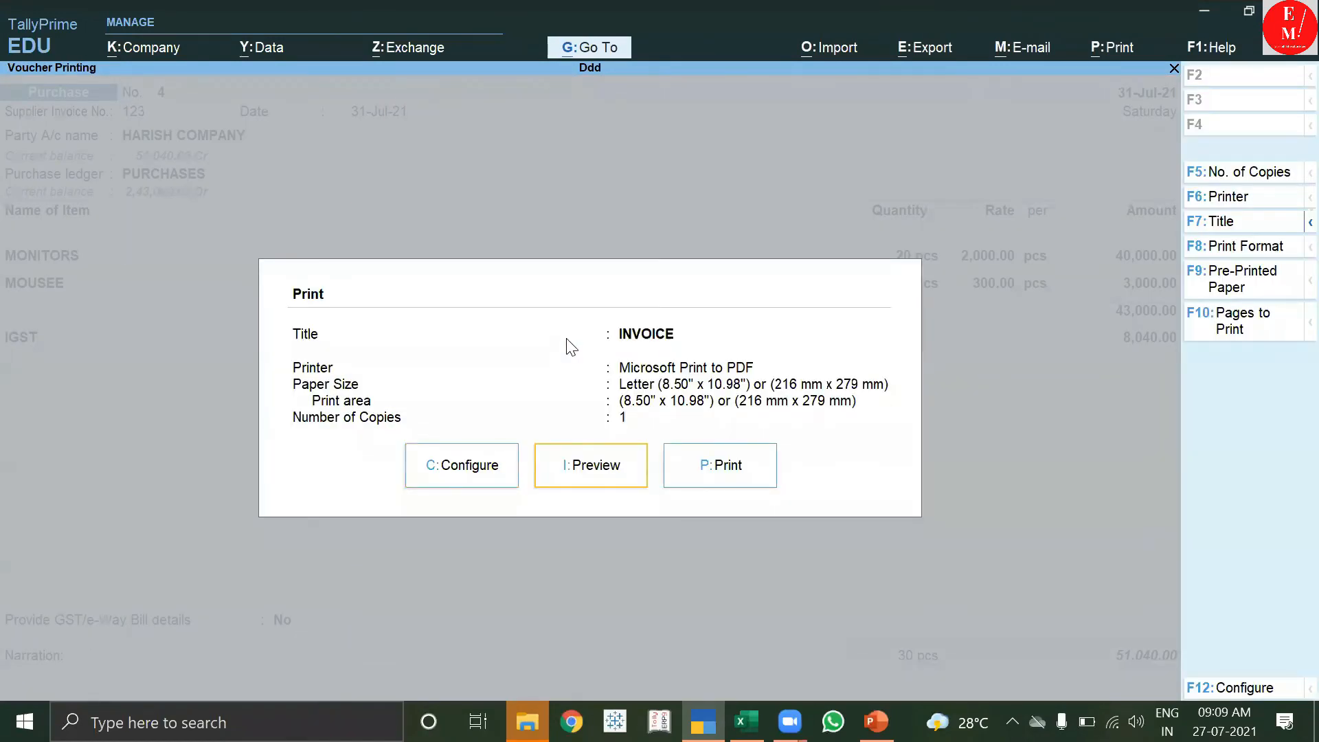
key(i)
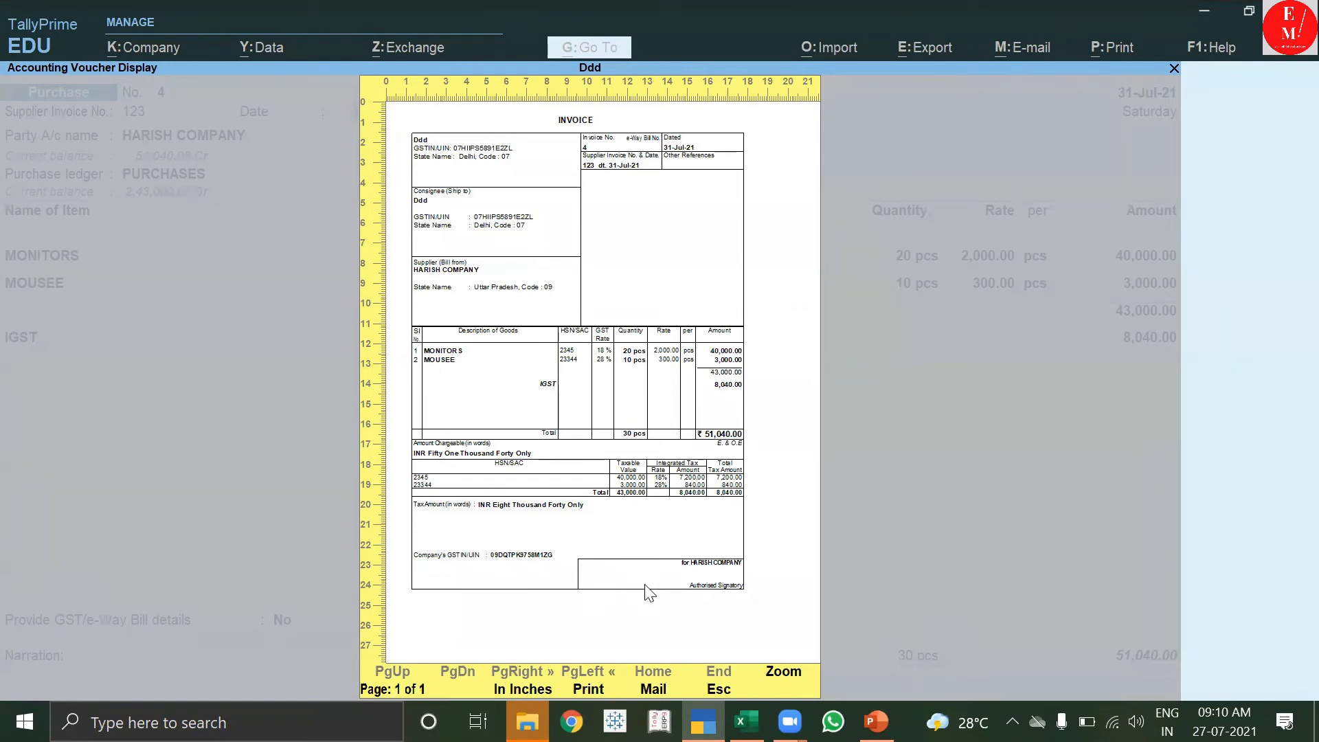
key(Escape)
key(Escape)
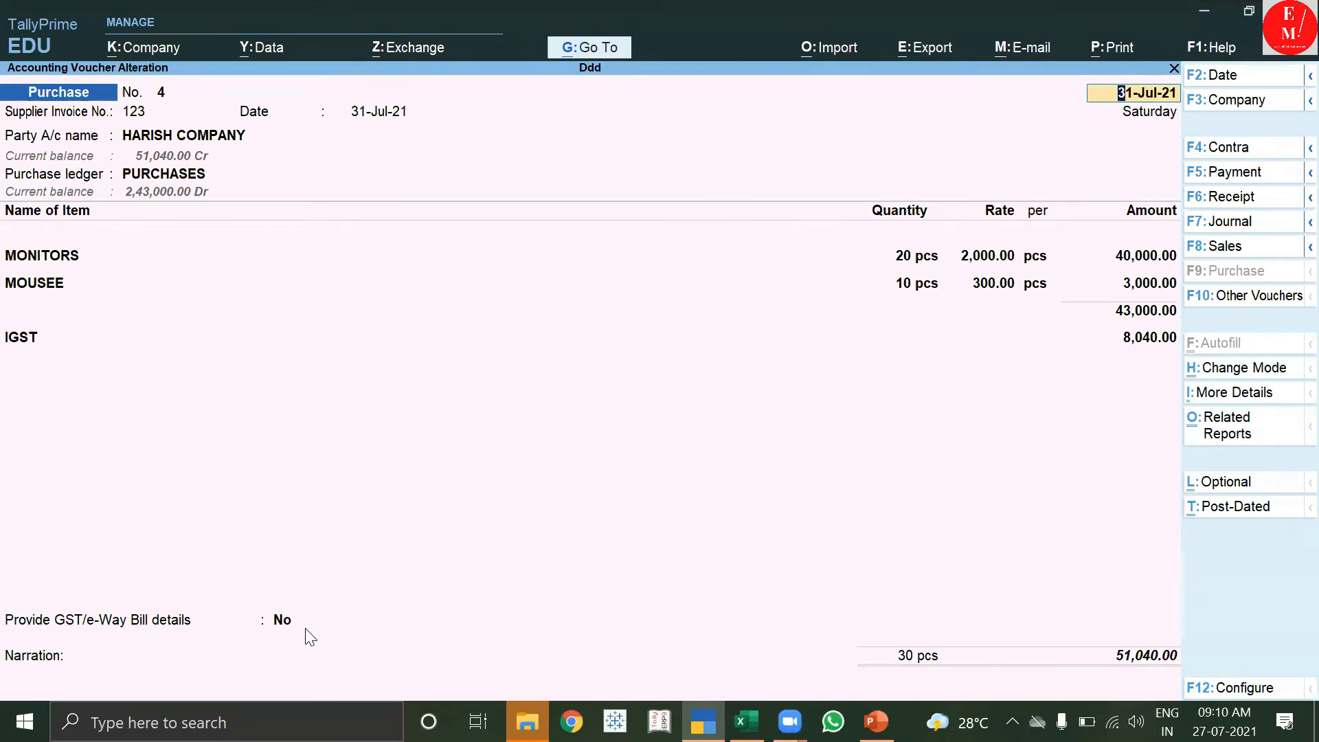
Leave GST details at No and quit altering Purchase No. 4 without saving changes.
click(281, 620)
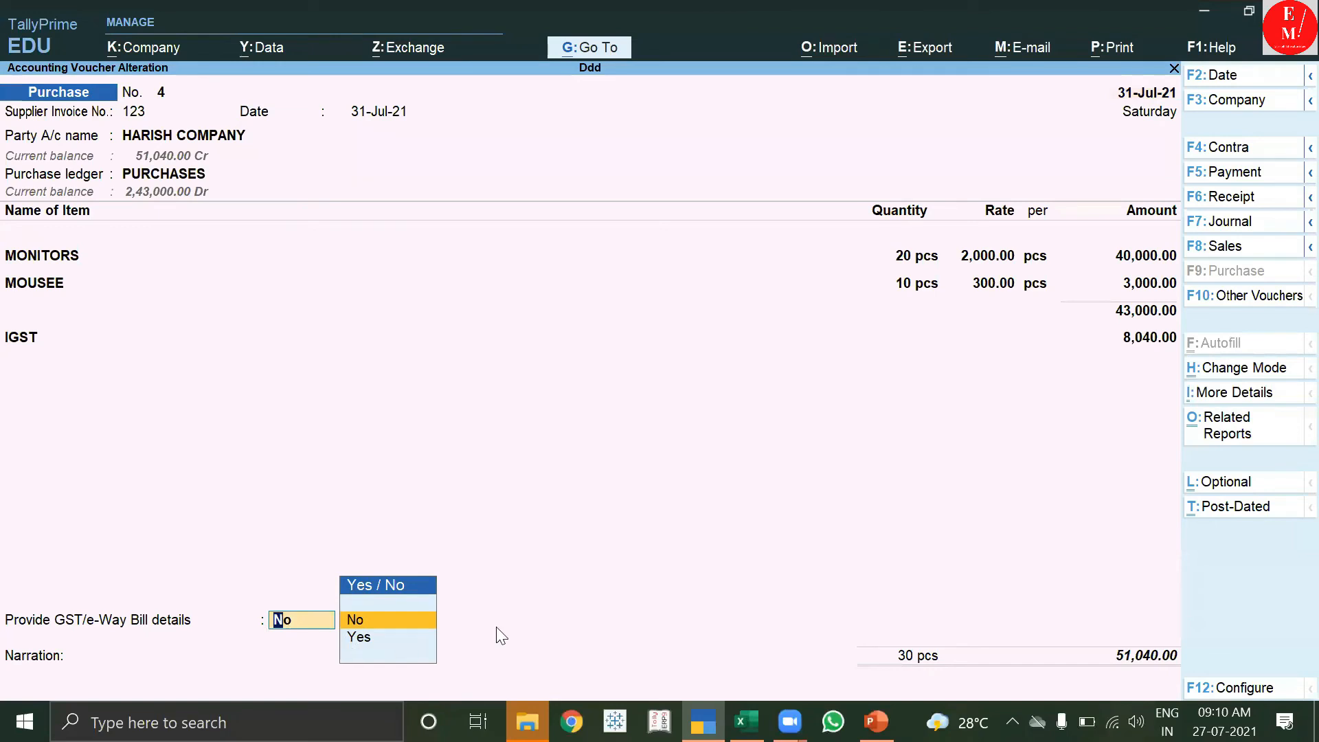
click(614, 474)
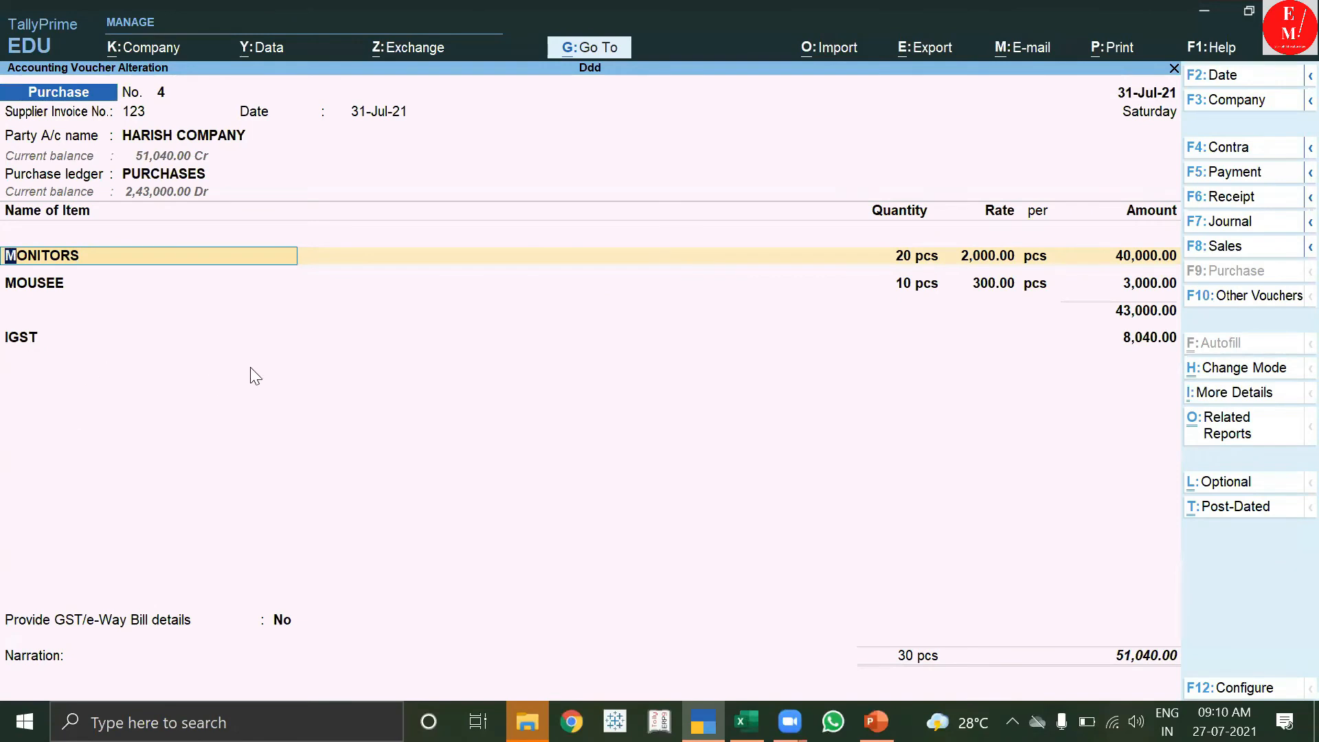
key(BackSpace)
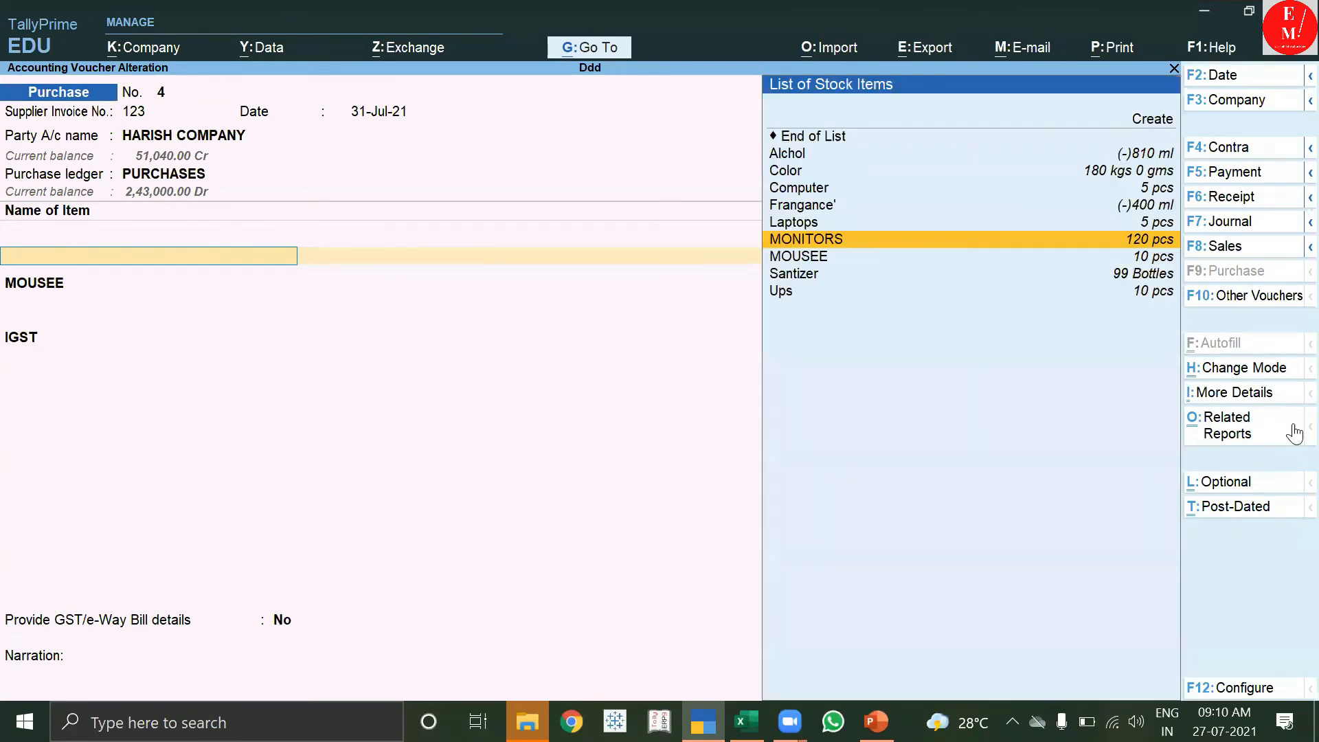
key(Escape)
key(y)
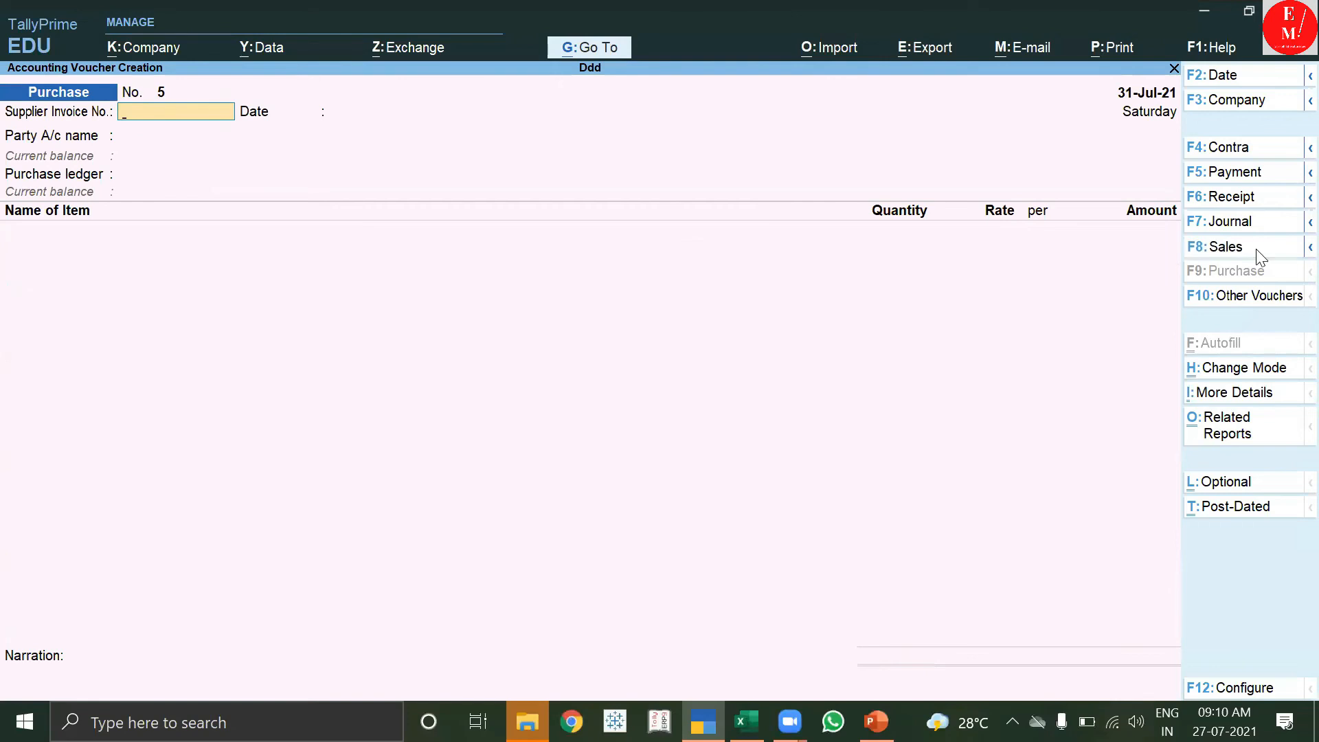
click(1257, 251)
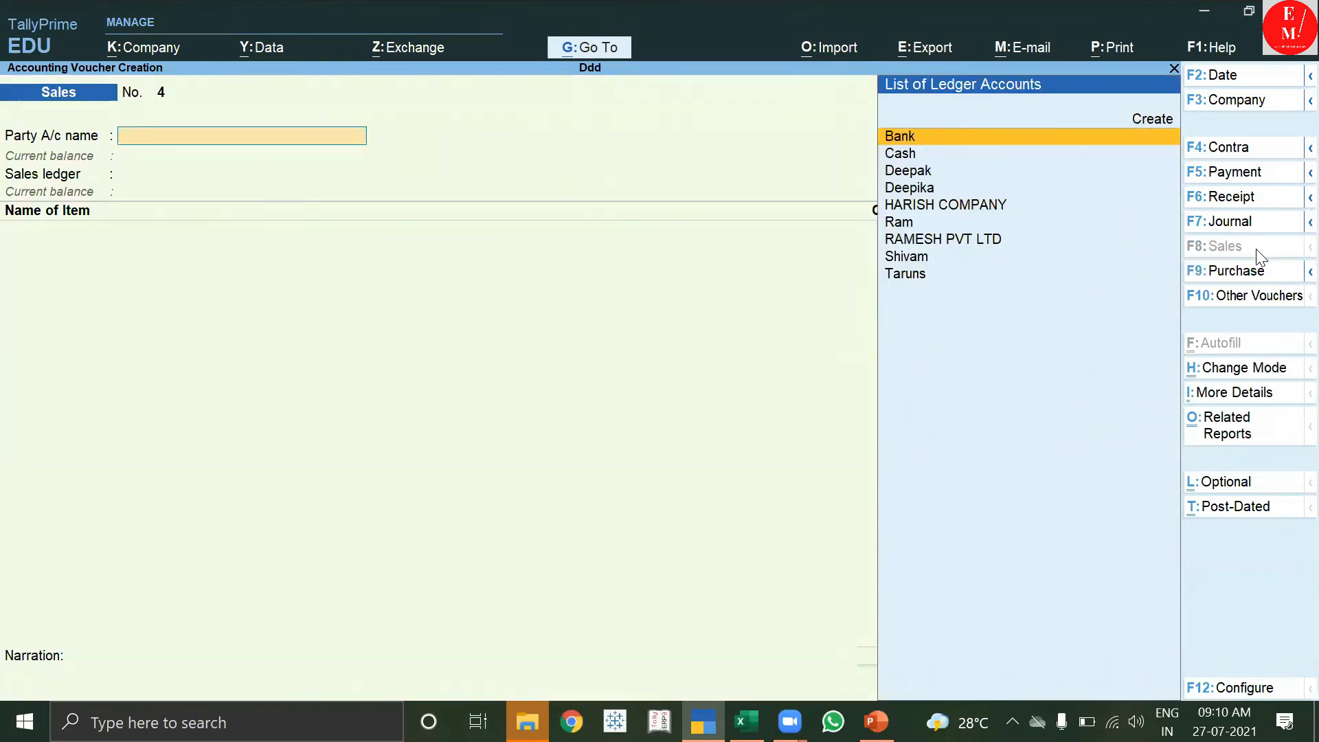
Create a Sundry Debtors ledger for the customer, accept it as party, then back out of the voucher.
key(alt+c)
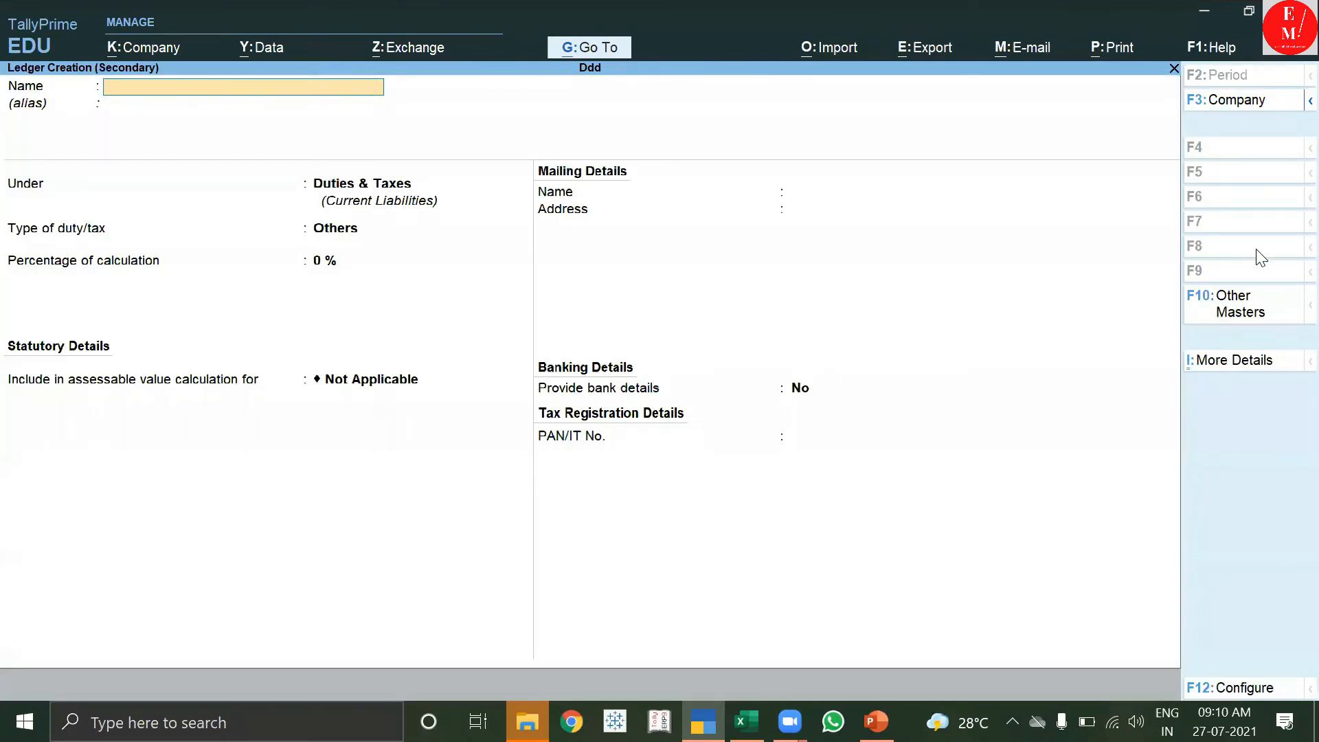
text(NAMITA)
key(Return)
key(Return)
text(S)
key(Down)
key(Down)
key(Down)
key(Down)
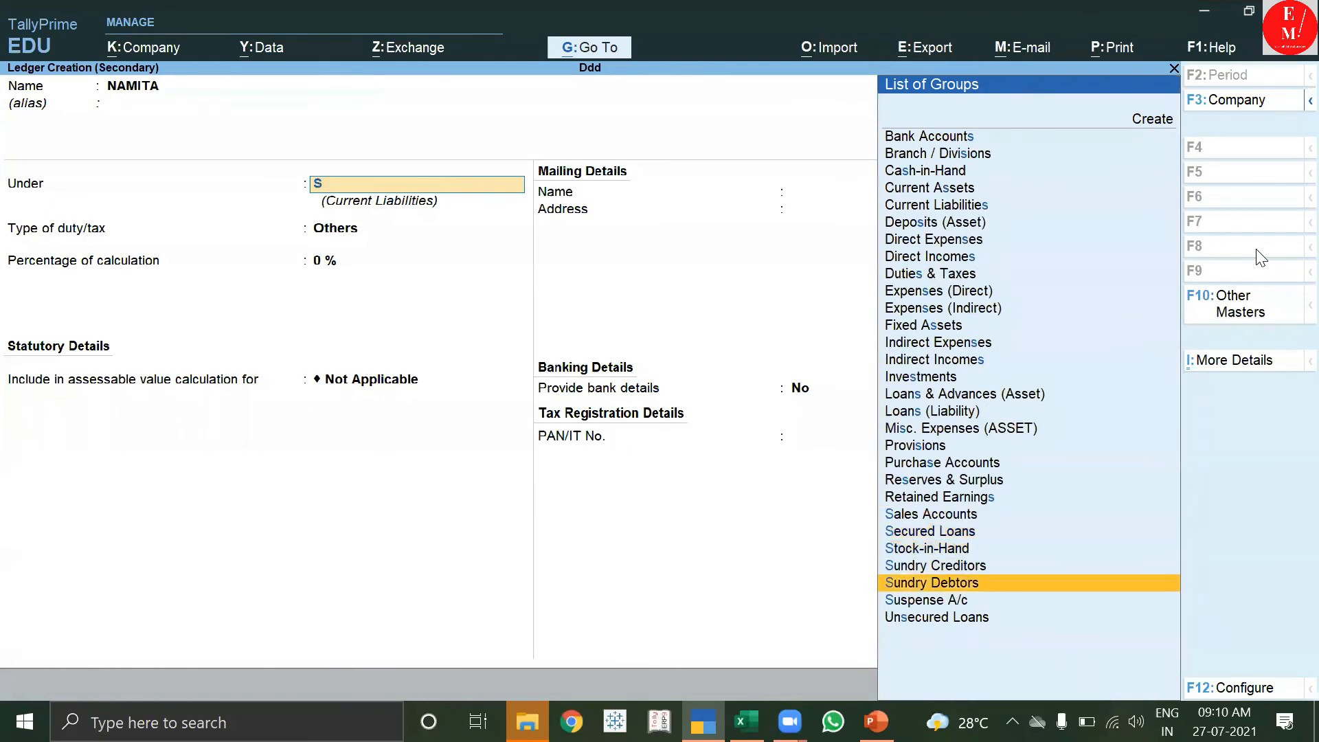
key(Return)
key(Return)
key(Return)
key(Return)
key(Return)
key(Return)
key(Return)
key(Return)
key(Return)
key(Return)
key(Return)
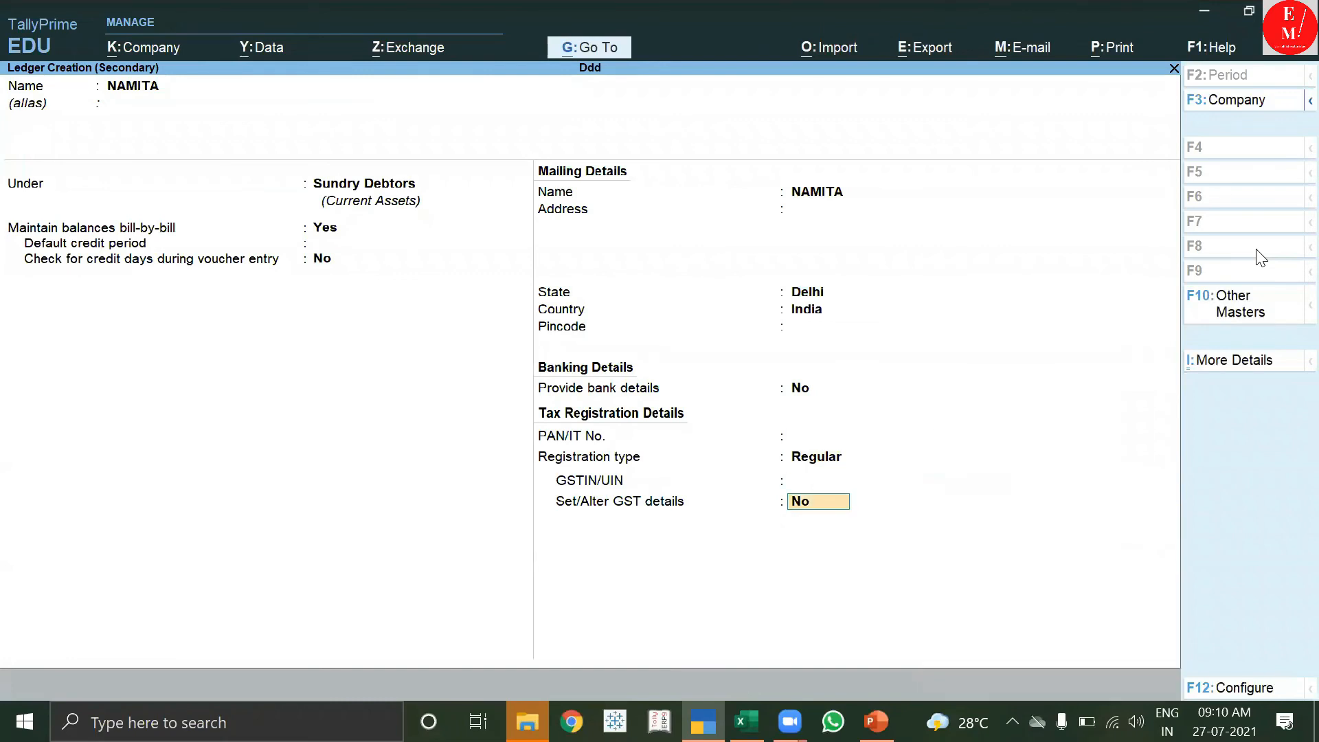
key(Return)
key(Return)
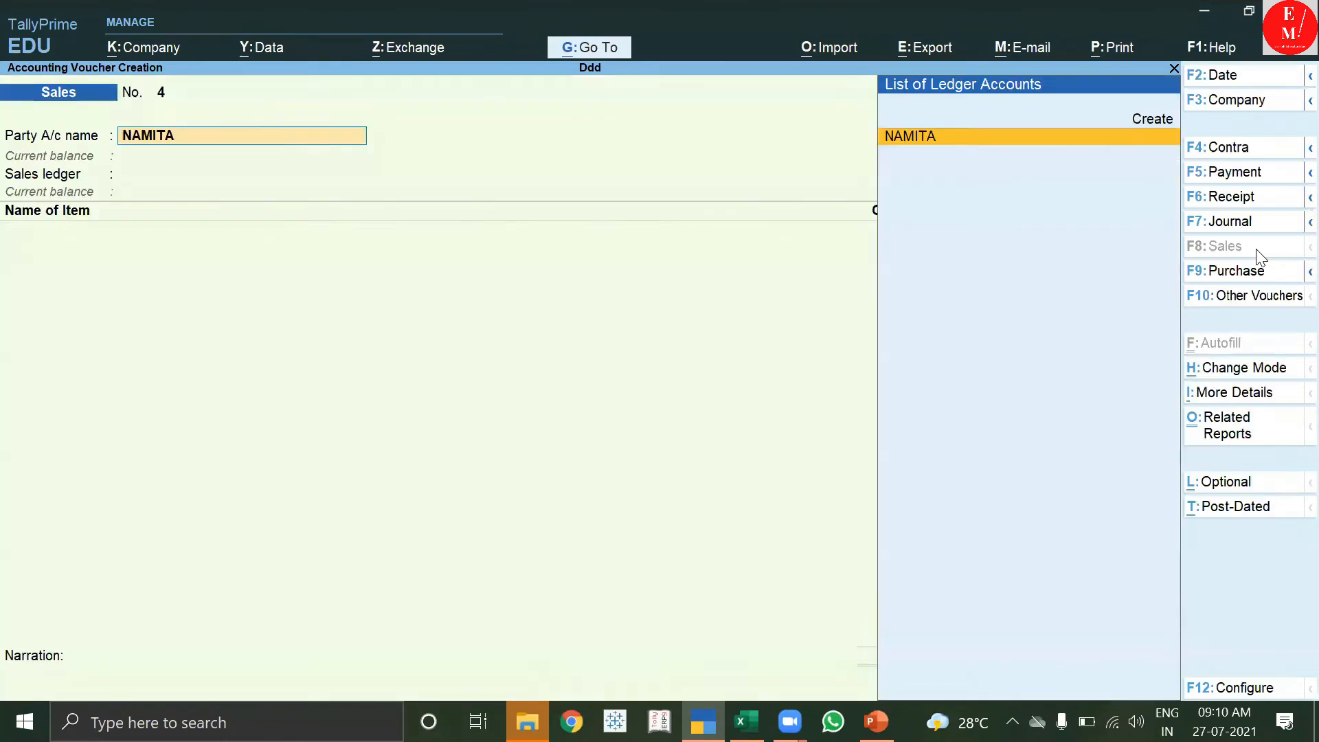
key(Return)
key(Escape)
key(Return)
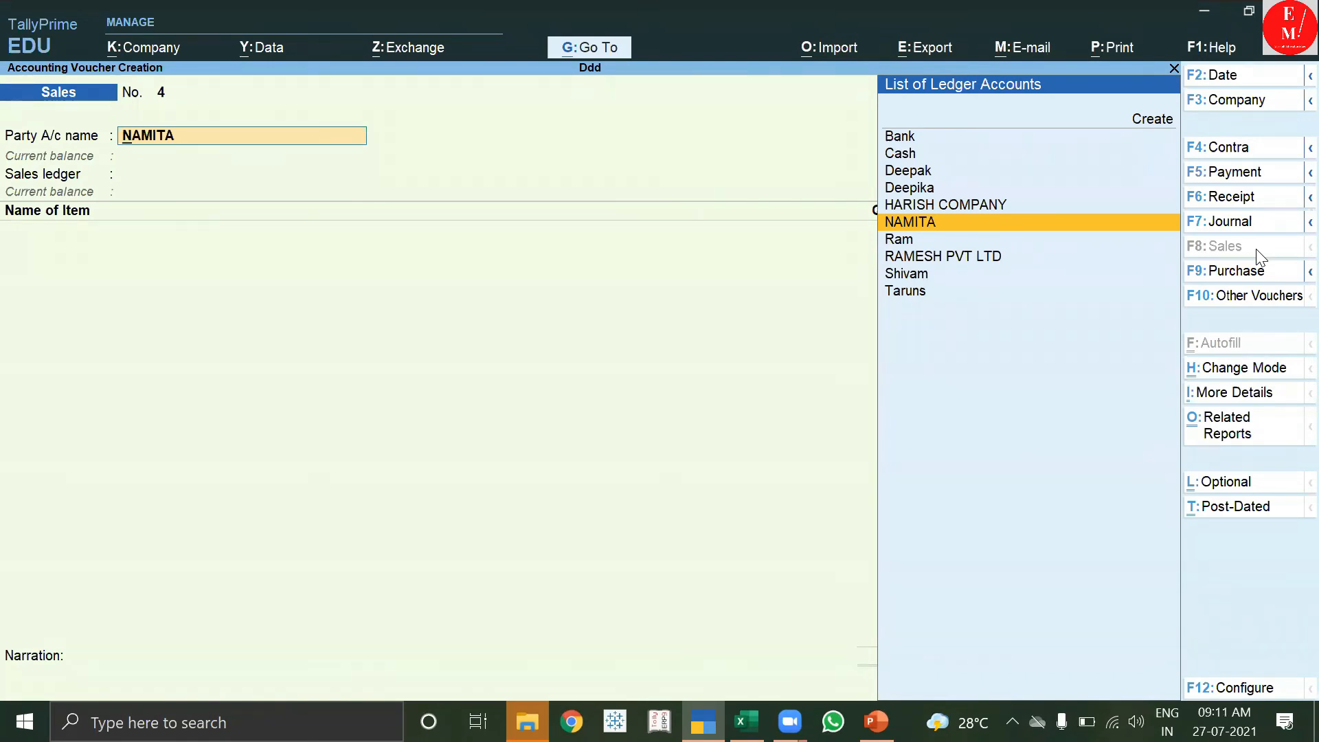
key(Escape)
key(Escape)
Quit the unsaved sales voucher and start creating a new Voucher Type master.
key(y)
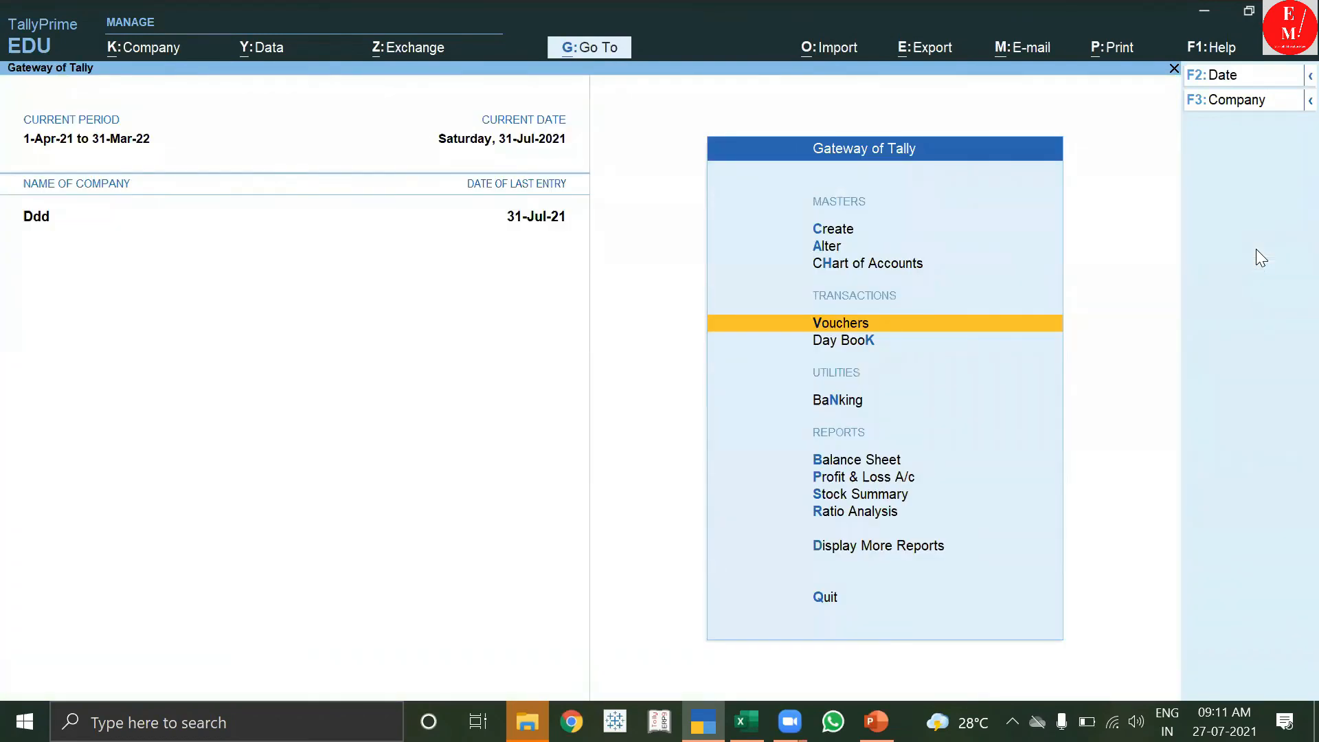
key(Up)
key(Up)
key(Up)
key(Return)
key(Down)
key(Down)
key(Down)
key(Down)
key(Down)
key(Down)
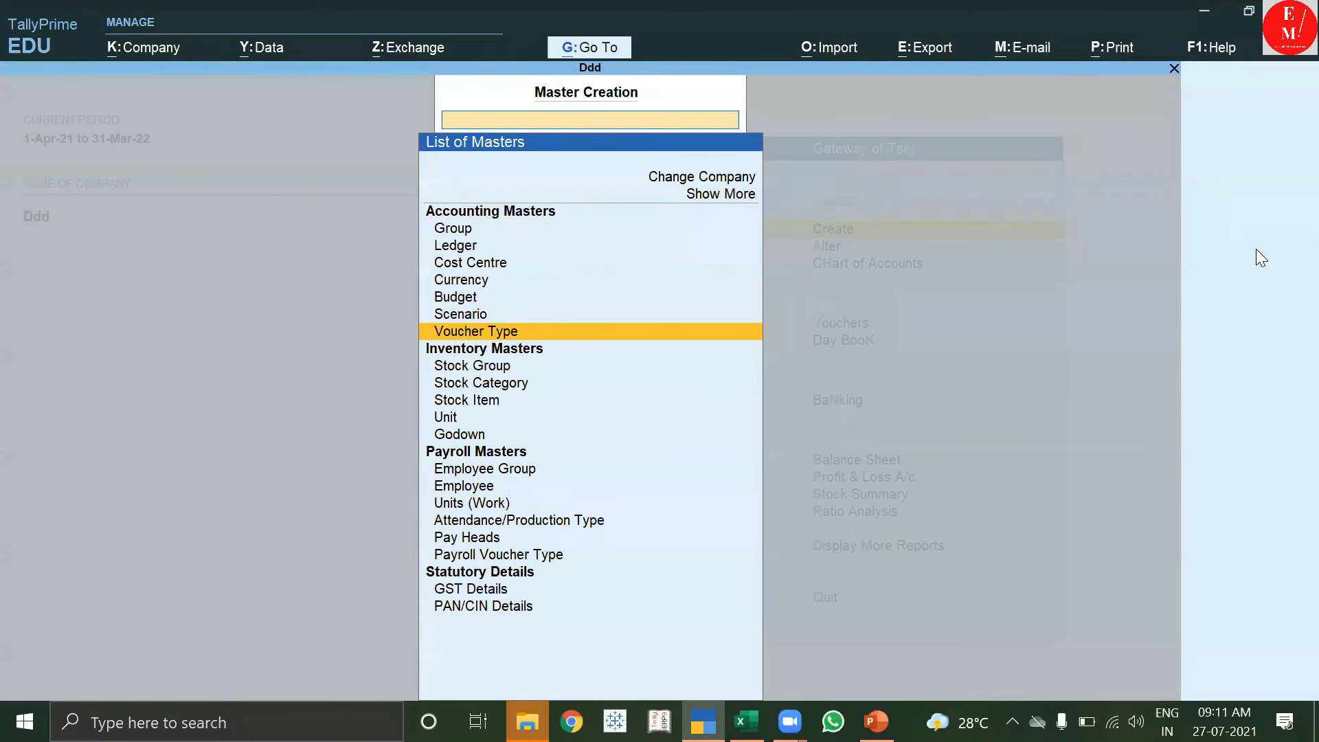
key(Return)
key(Escape)
key(Return)
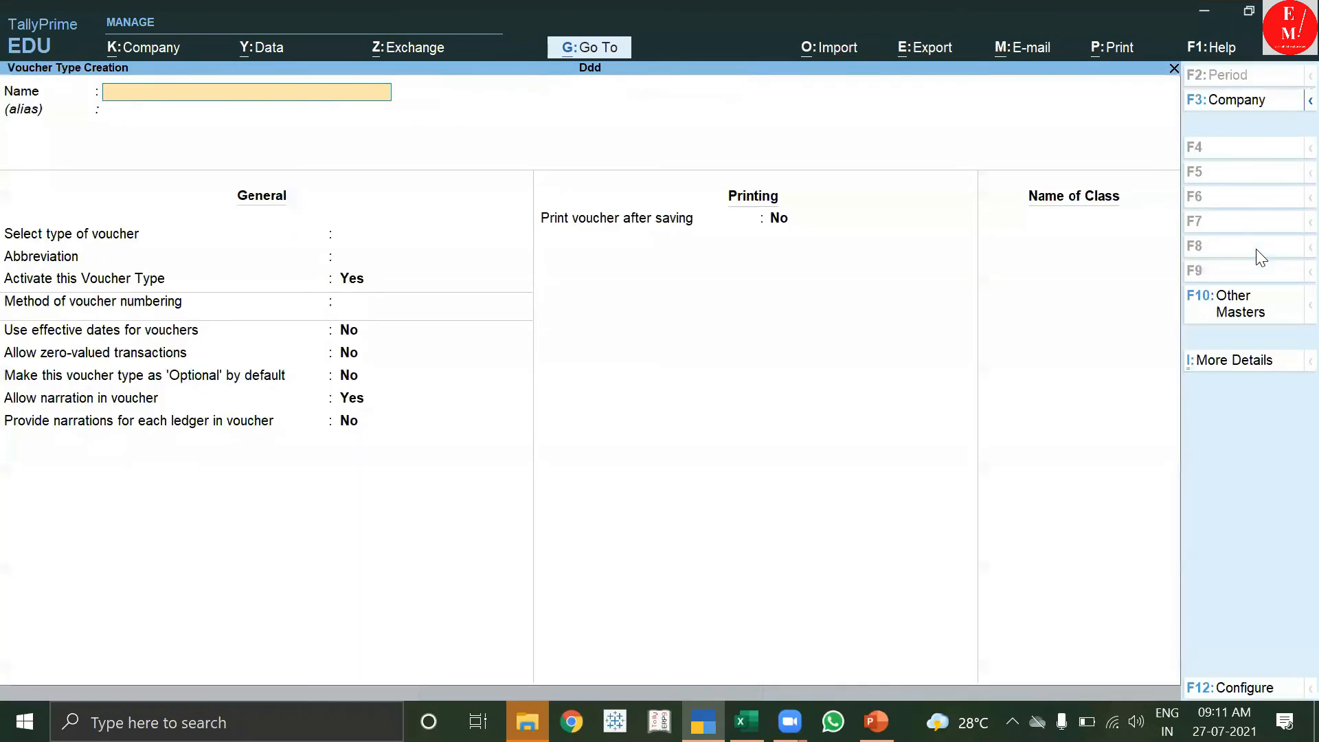
Name the voucher type LOCAL SALES, of type Sales, with automatic numbering.
text(LCAL SALES)
key(BackSpace)
key(BackSpace)
key(BackSpace)
key(BackSpace)
key(BackSpace)
key(BackSpace)
key(BackSpace)
key(BackSpace)
key(BackSpace)
text(OCAL)
text(SALES)
key(Return)
text(S)
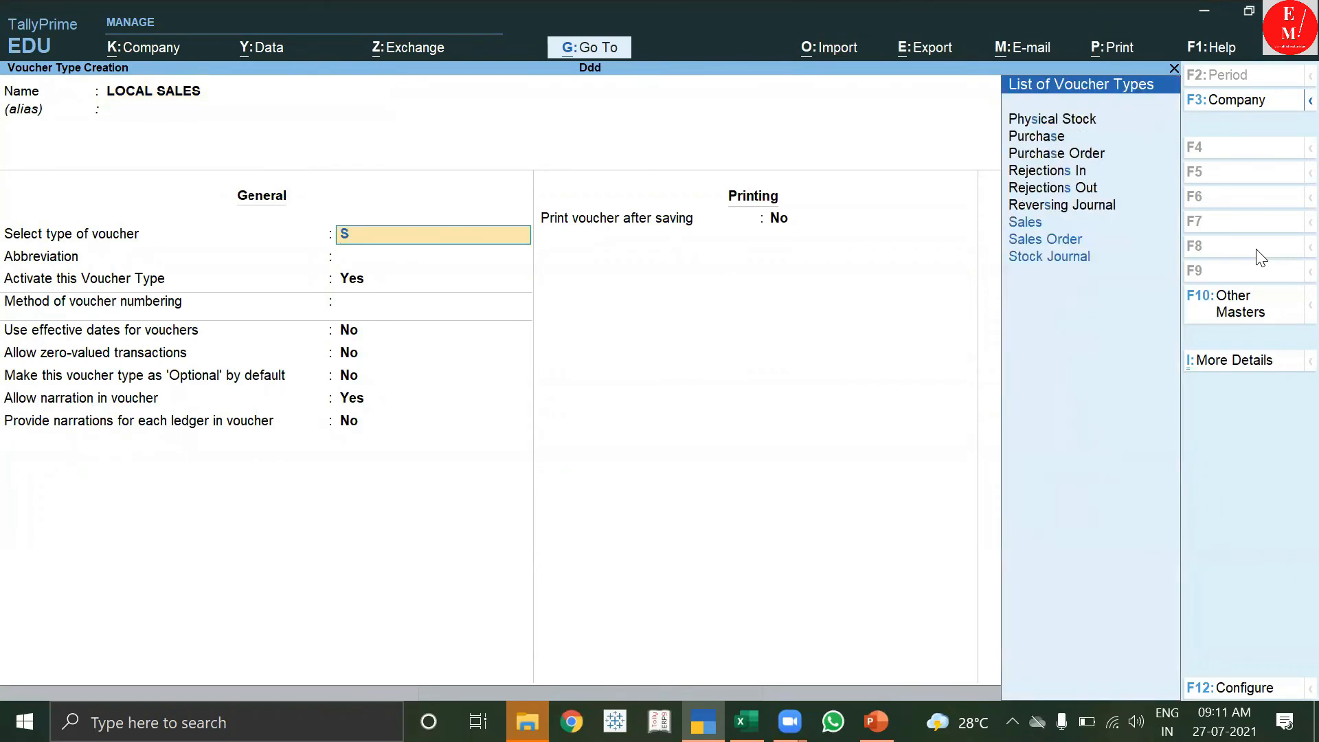
key(Return)
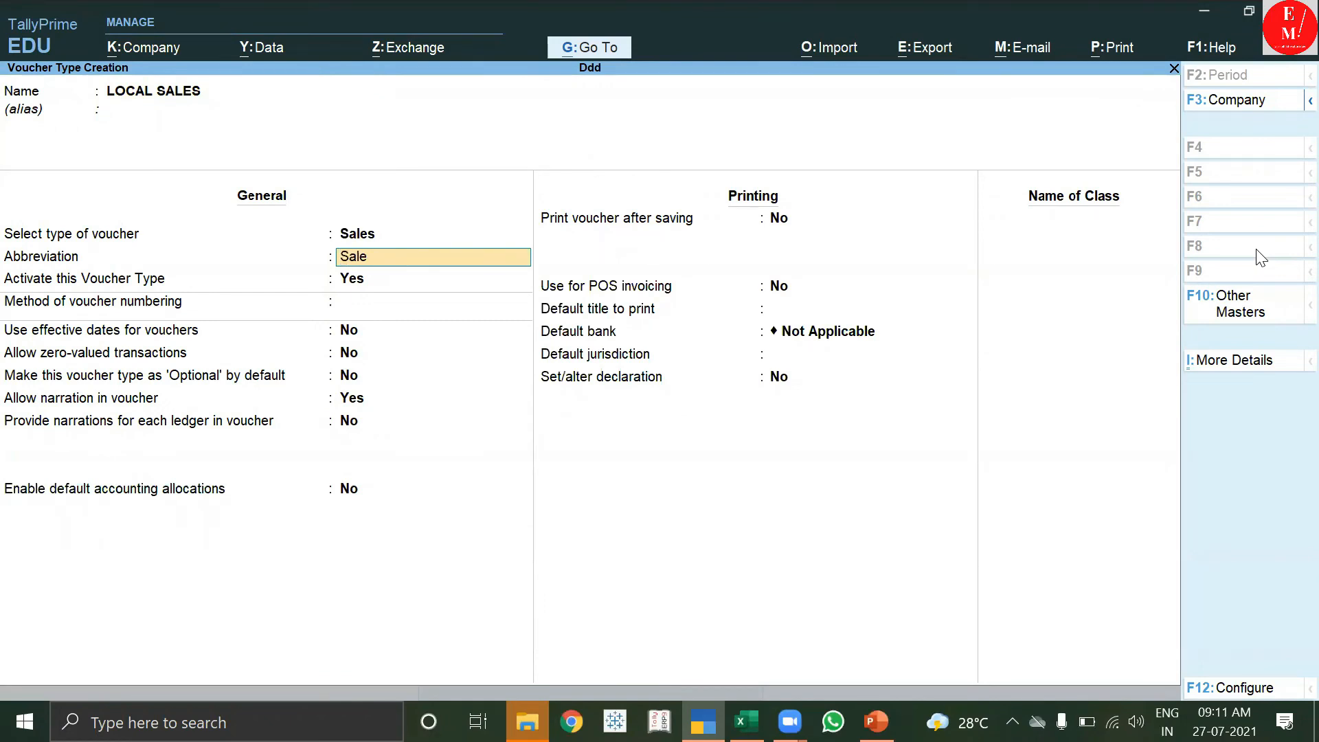
key(Return)
key(Return)
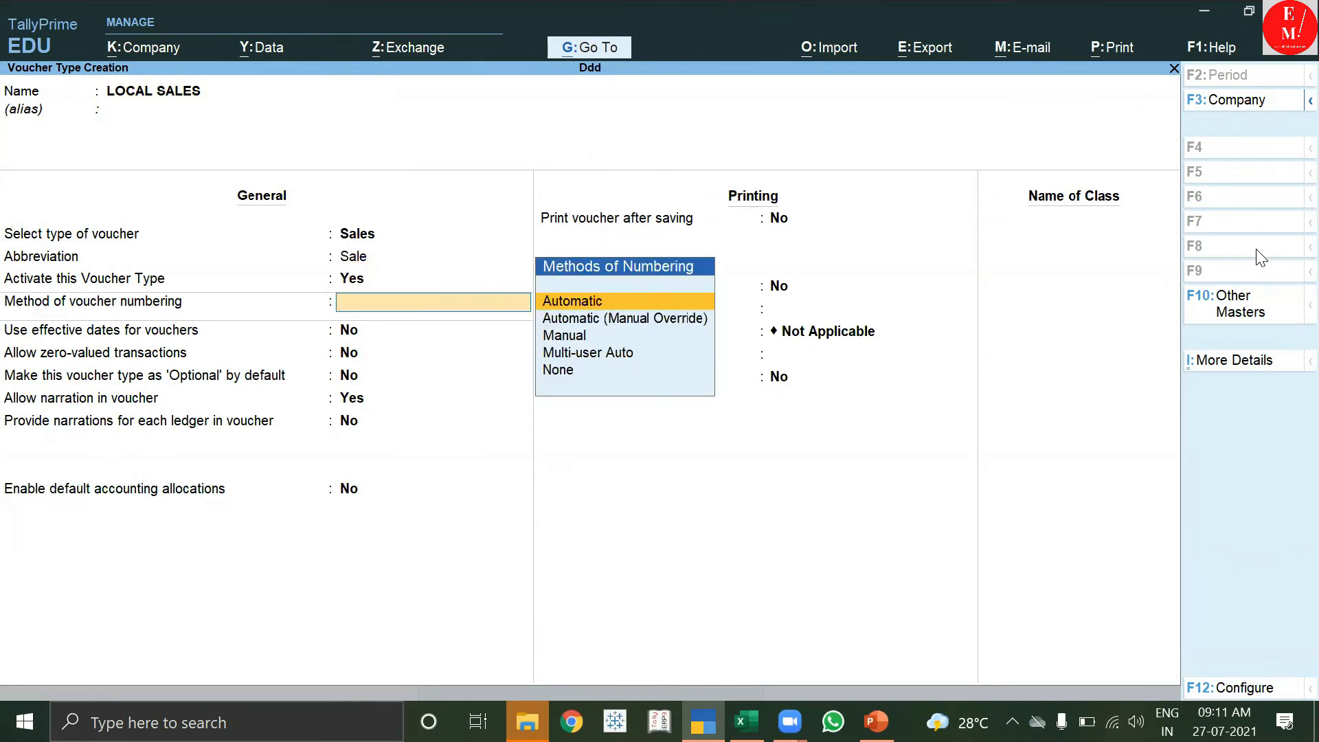
key(Return)
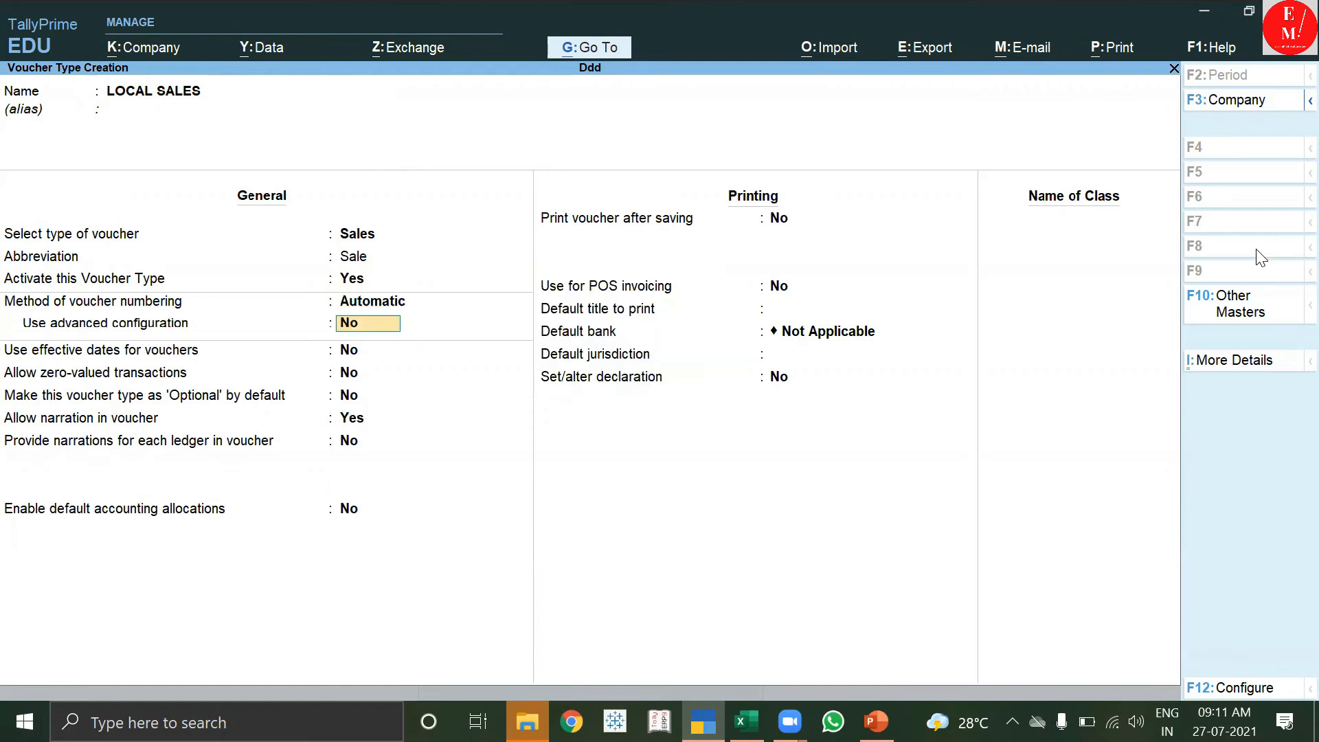
key(Return)
key(Return)
key(Return)
key(Return)
key(Return)
key(Return)
key(Return)
key(Return)
key(Return)
key(Return)
key(Return)
key(Return)
key(Return)
Add class LOCAL SALES including Sundry Debtors, Bank Accounts and Cash-in-Hand.
text(LOCAL SALES)
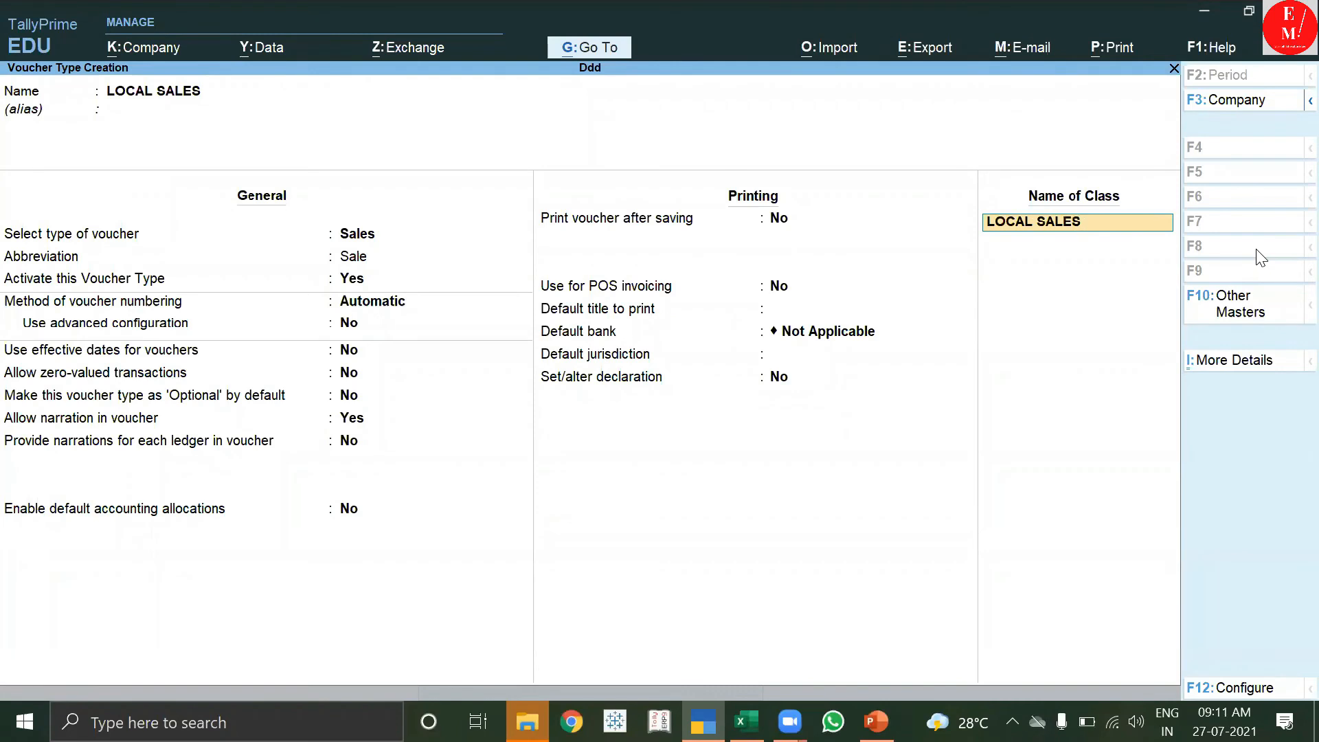
key(Return)
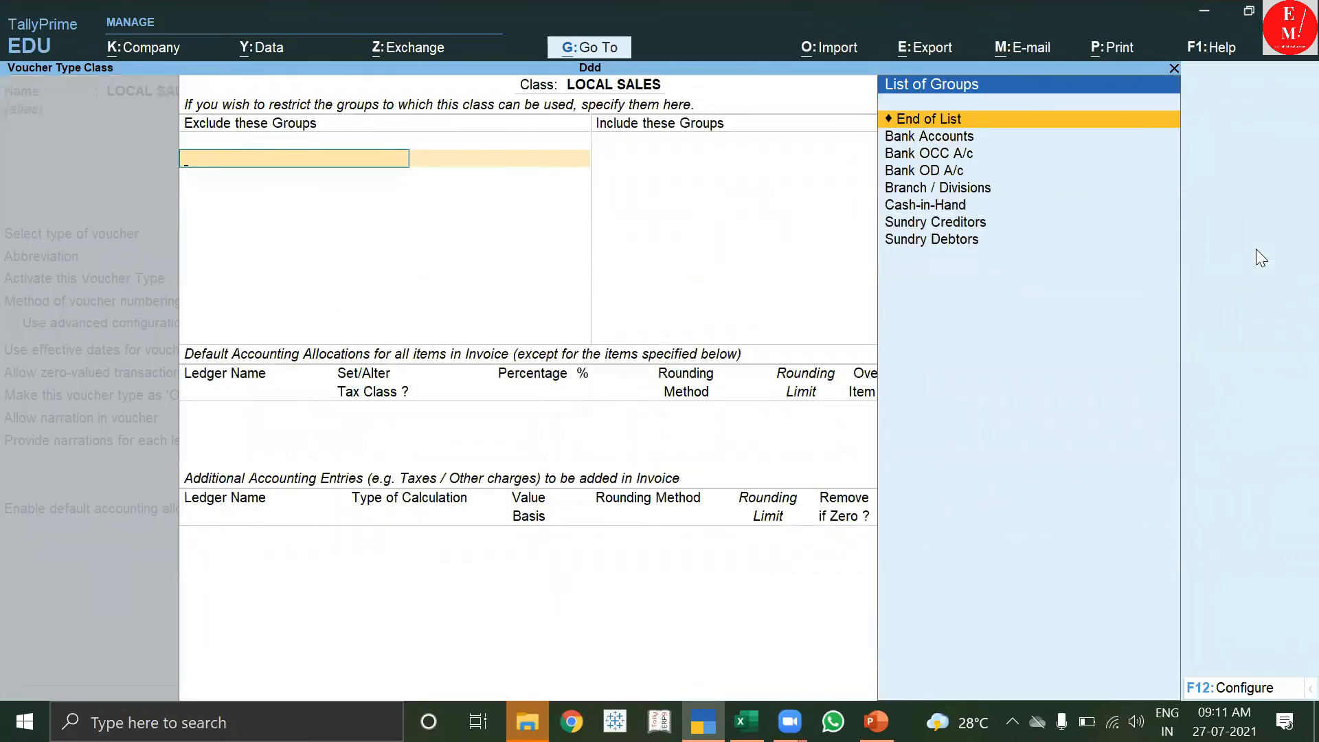
key(Return)
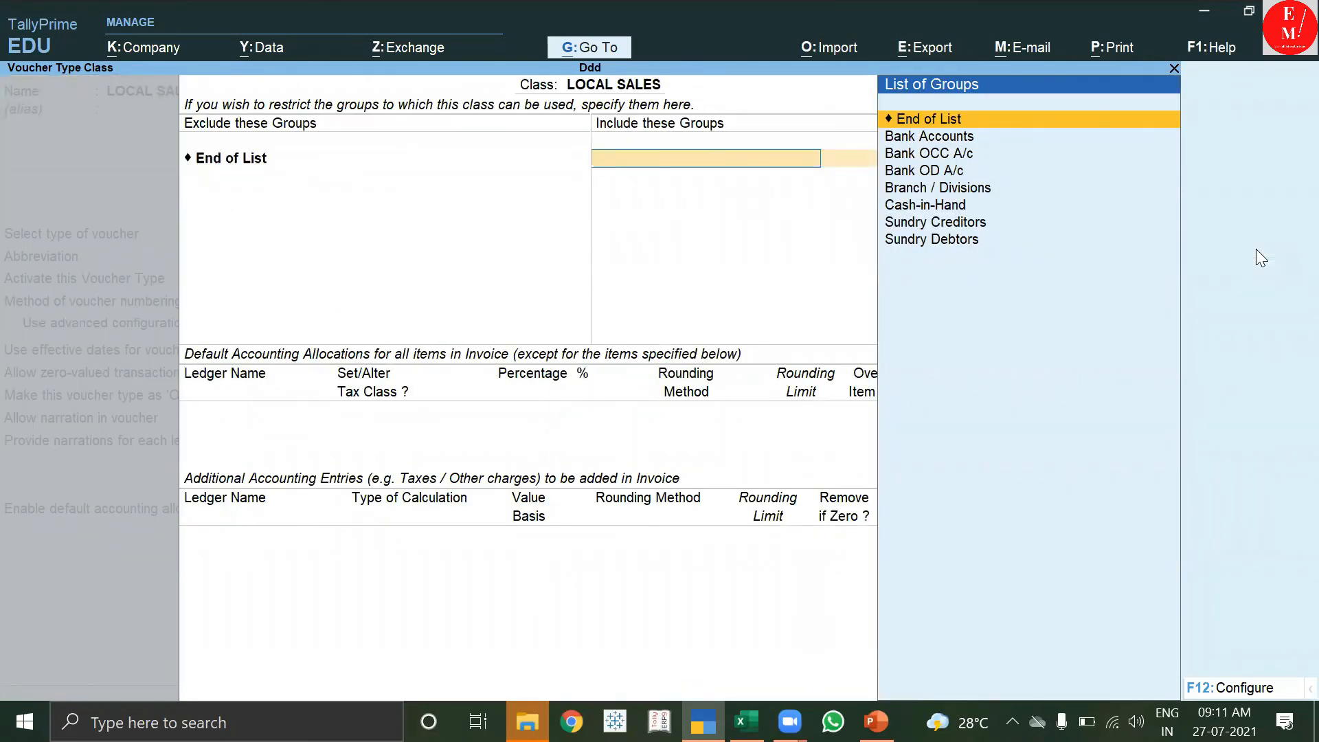
key(Down)
key(Down)
key(Down)
key(Down)
key(Down)
key(Down)
key(Down)
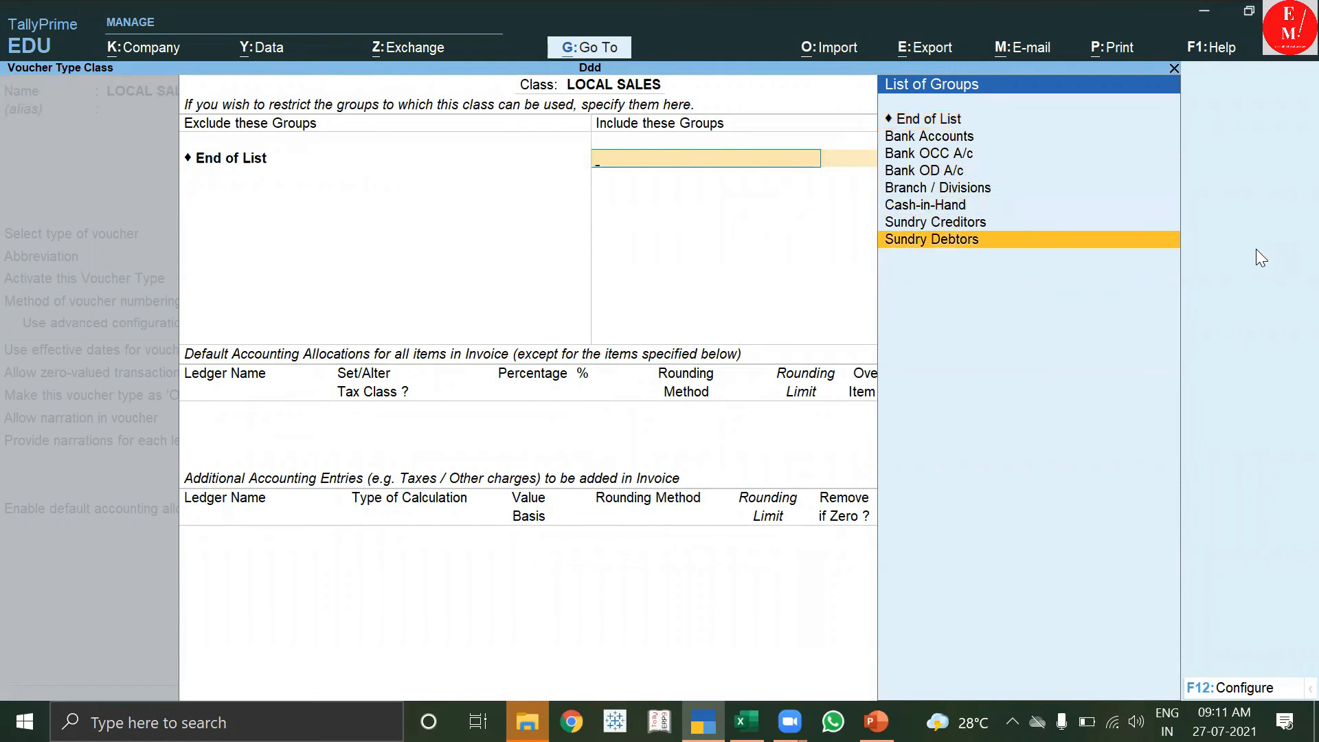
key(Return)
key(Down)
key(Return)
key(Down)
key(Down)
key(Down)
key(Down)
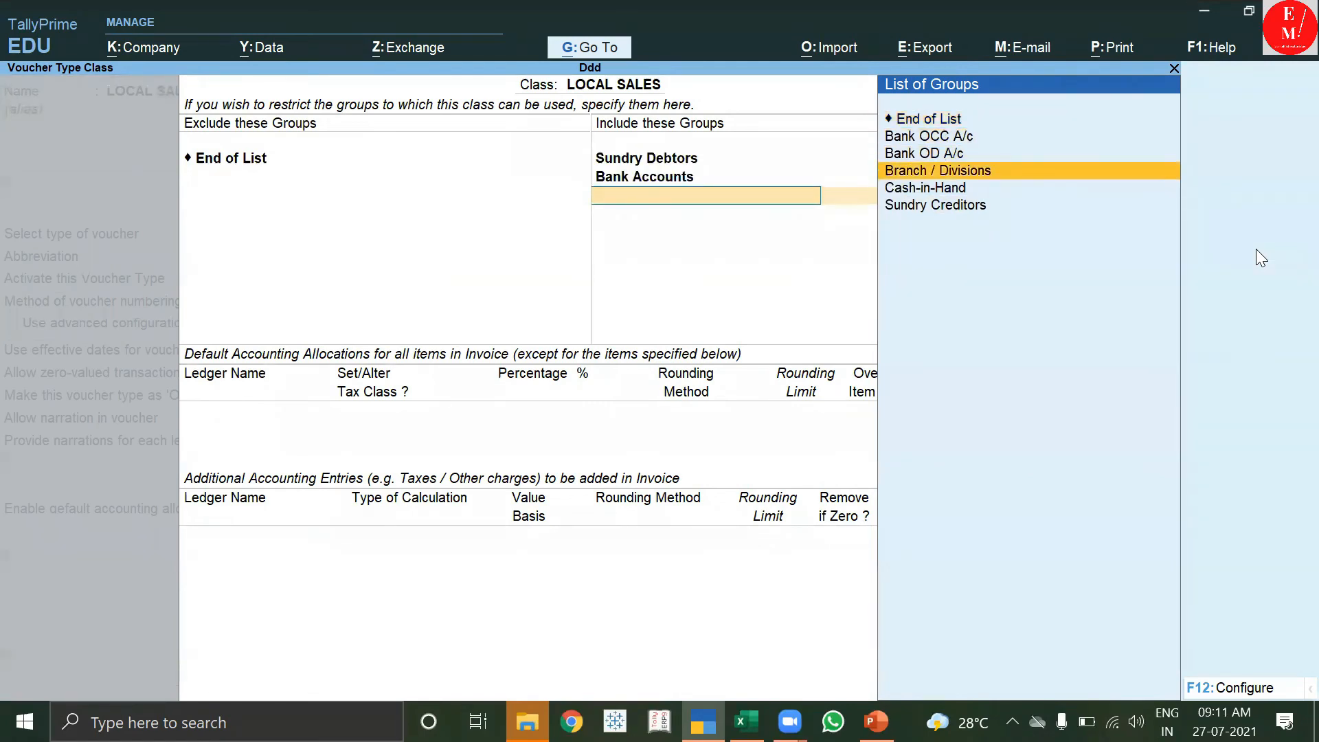
key(Return)
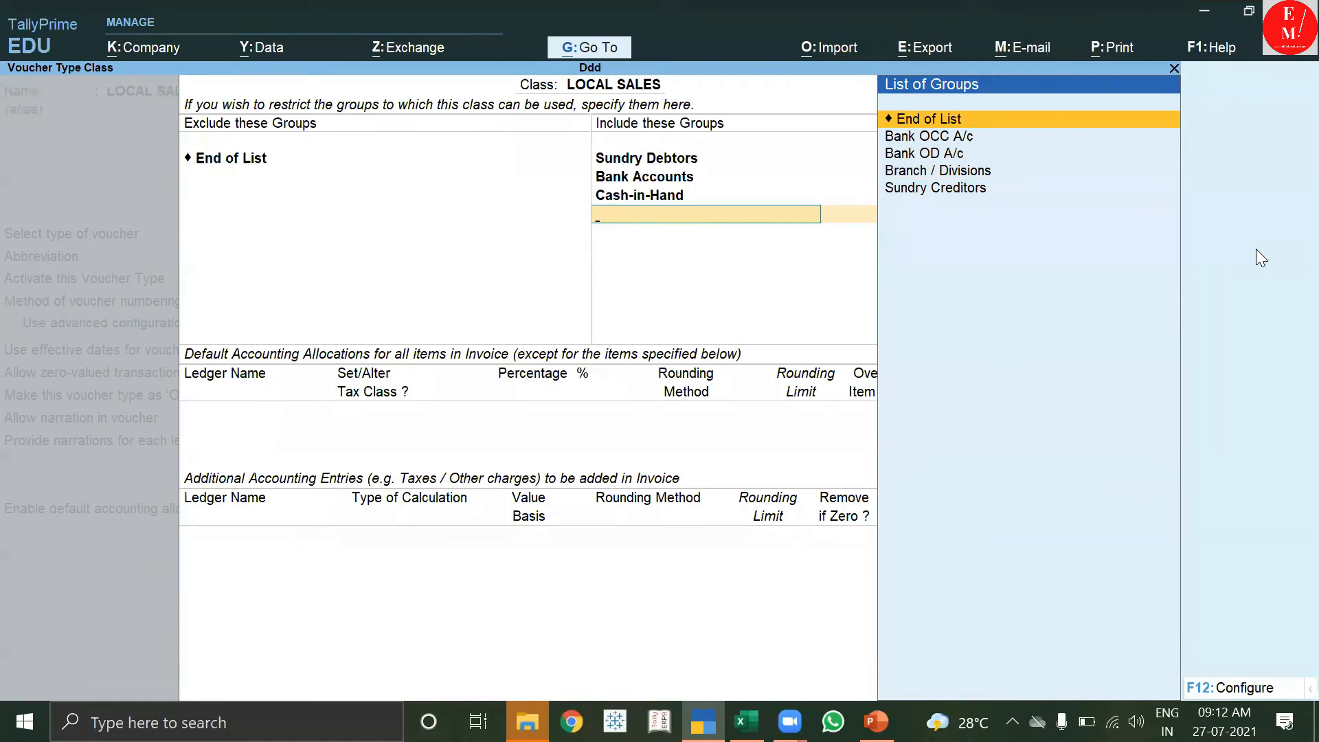
key(Return)
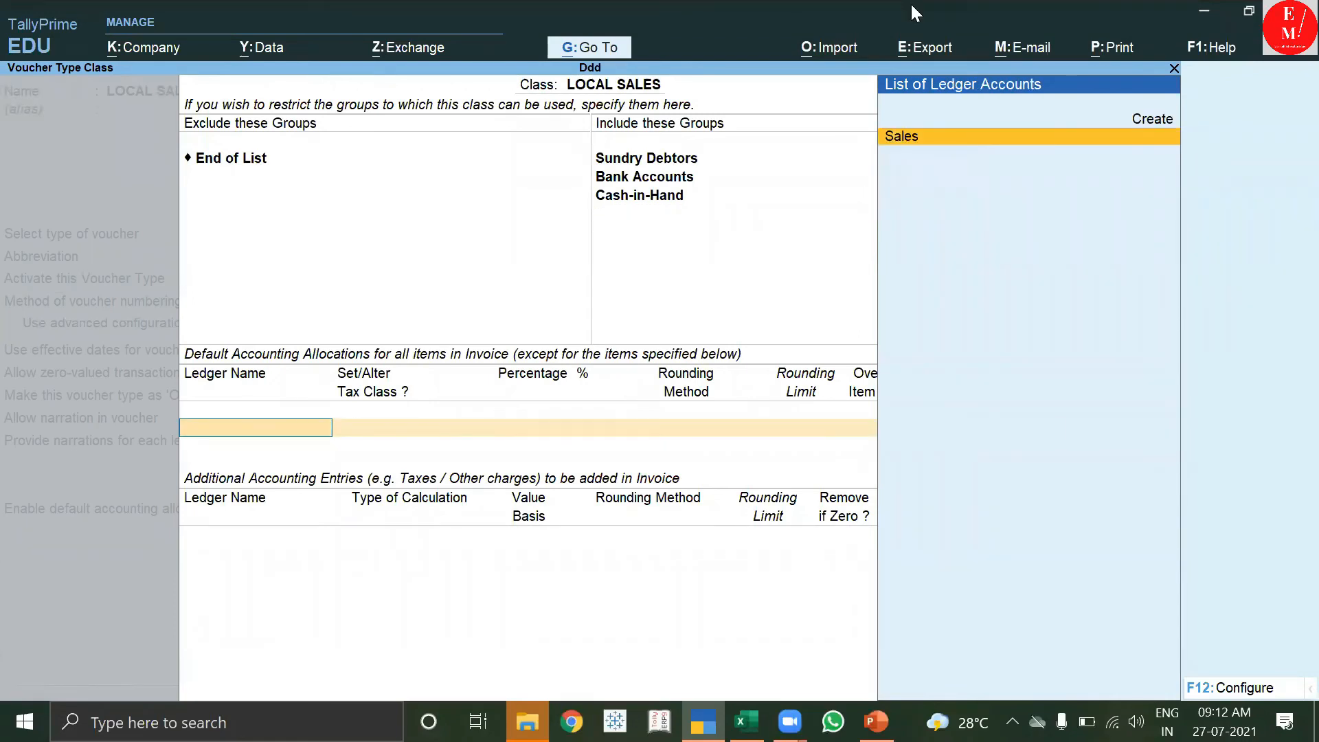
Allocate 100% of the LOCAL SALES class to the Sales ledger.
key(alt+Tab)
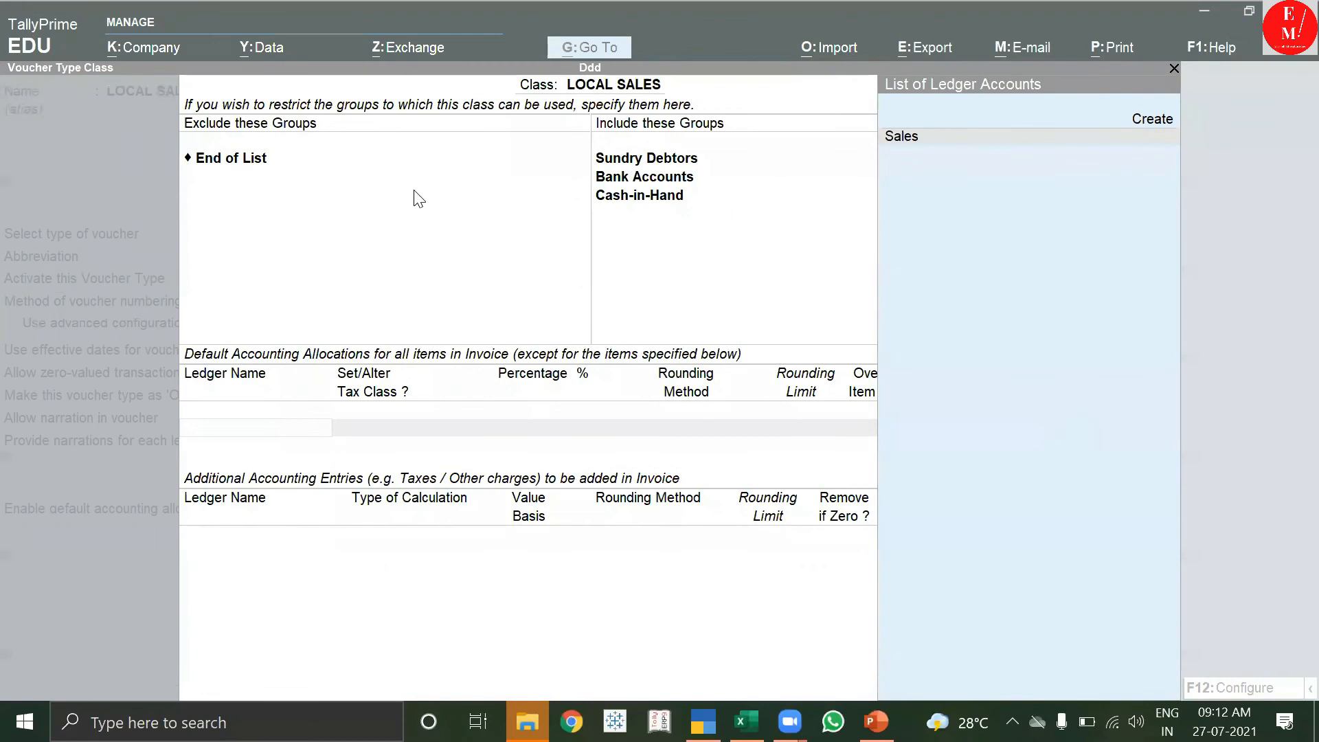
click(310, 431)
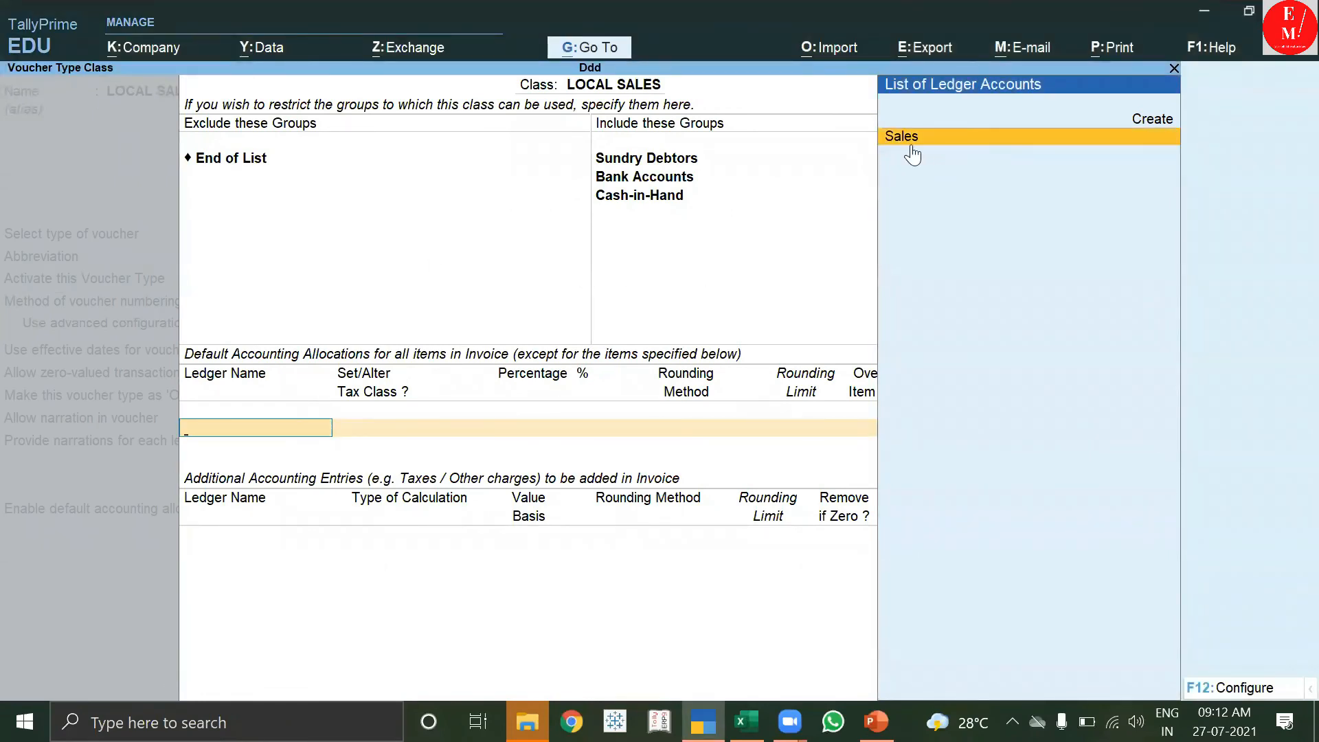
click(948, 143)
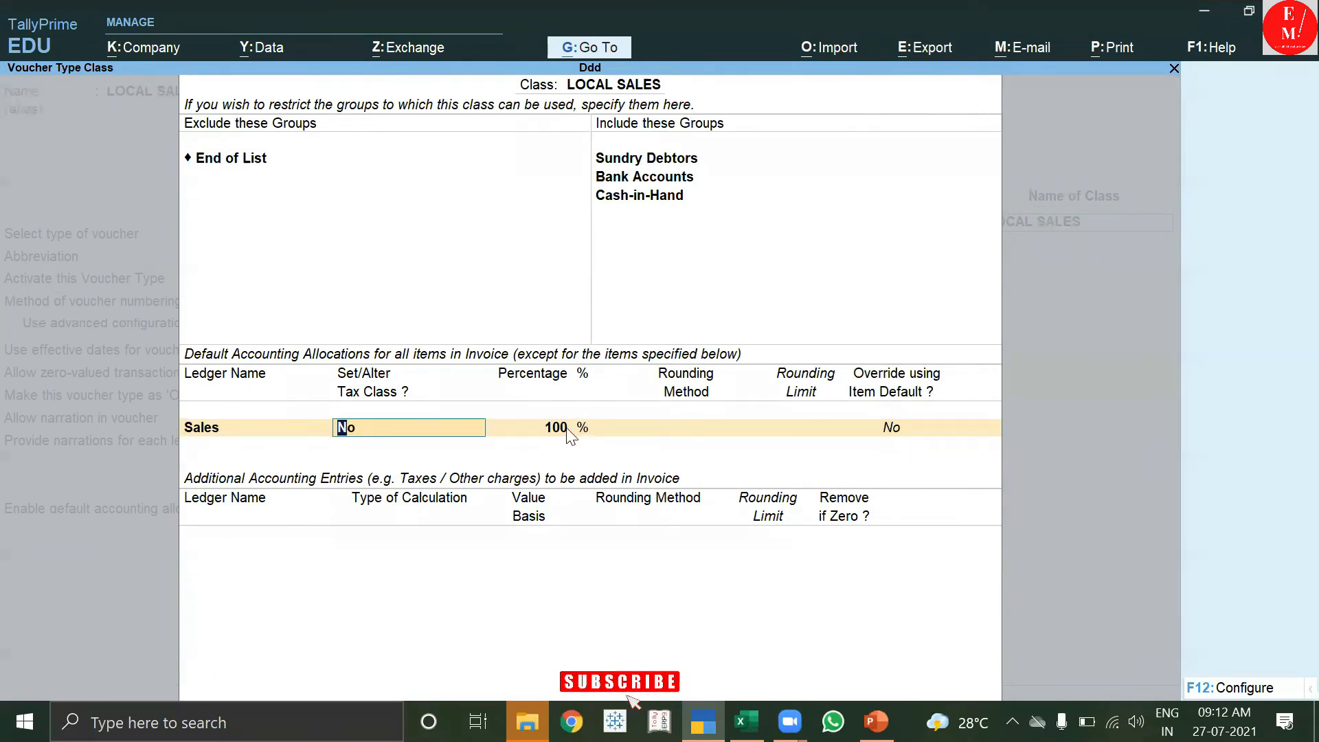
key(Return)
key(Return)
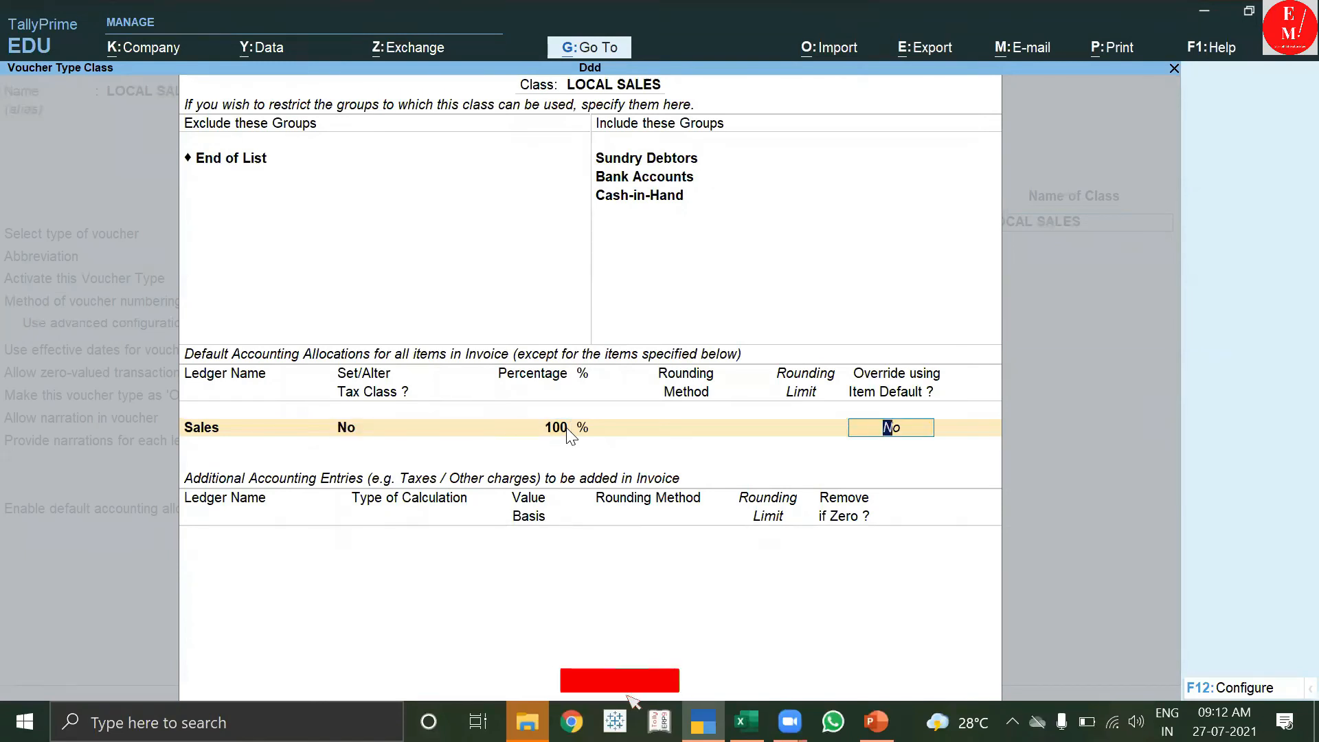
key(Return)
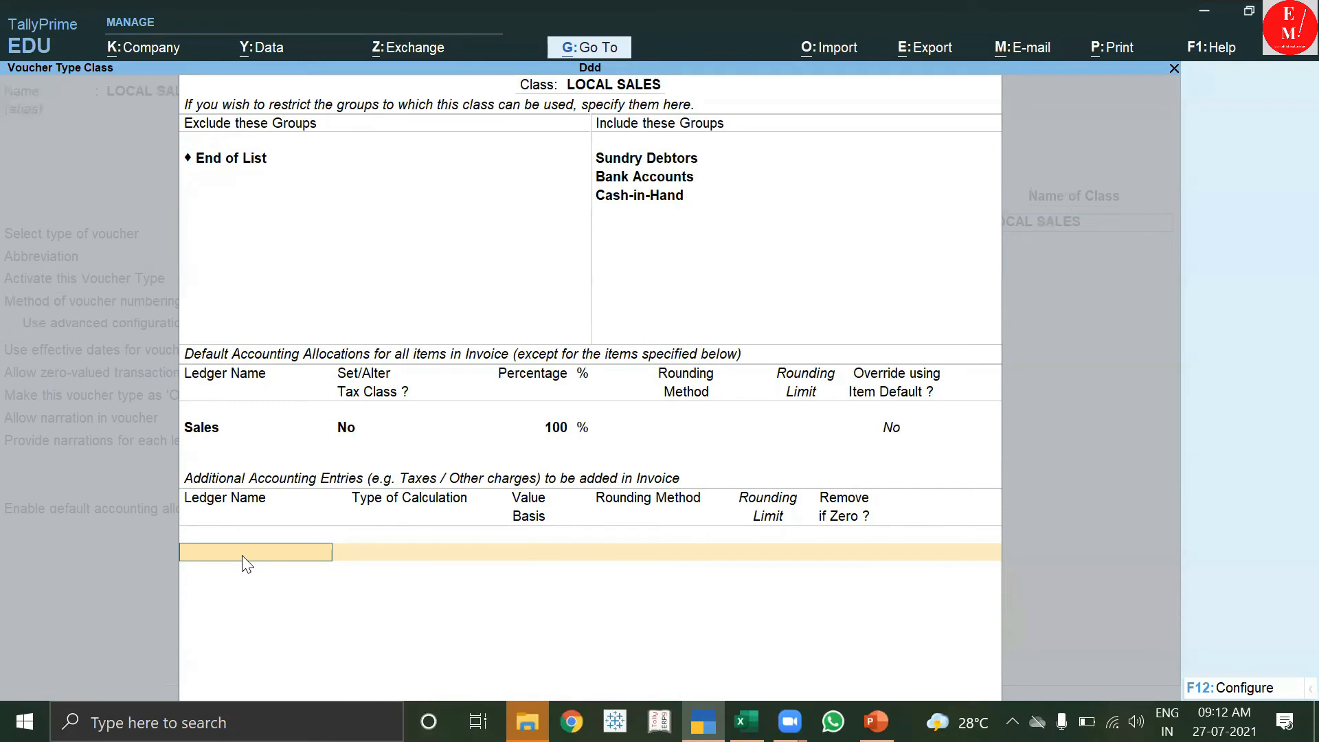
Add CGST and SGST as additional entries to the LOCAL SALES class, then name a new type INTER SALES.
text(C)
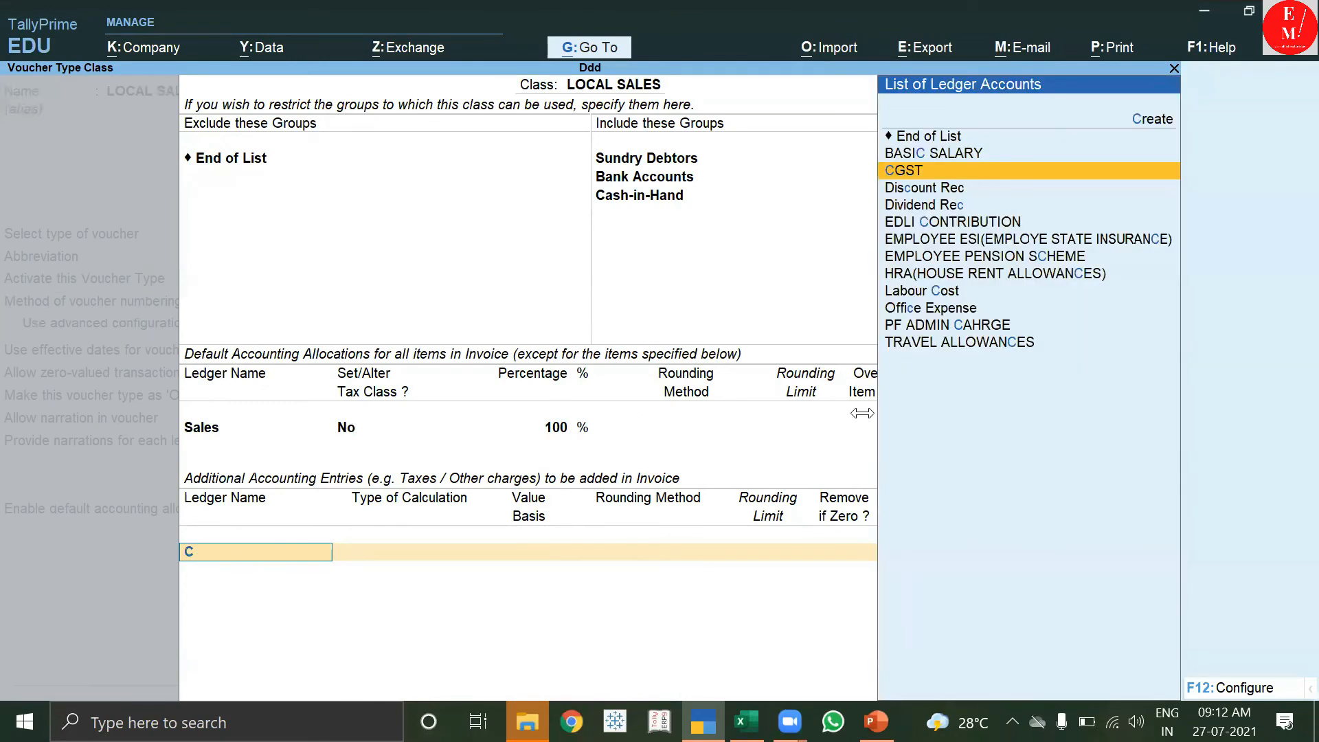
click(927, 172)
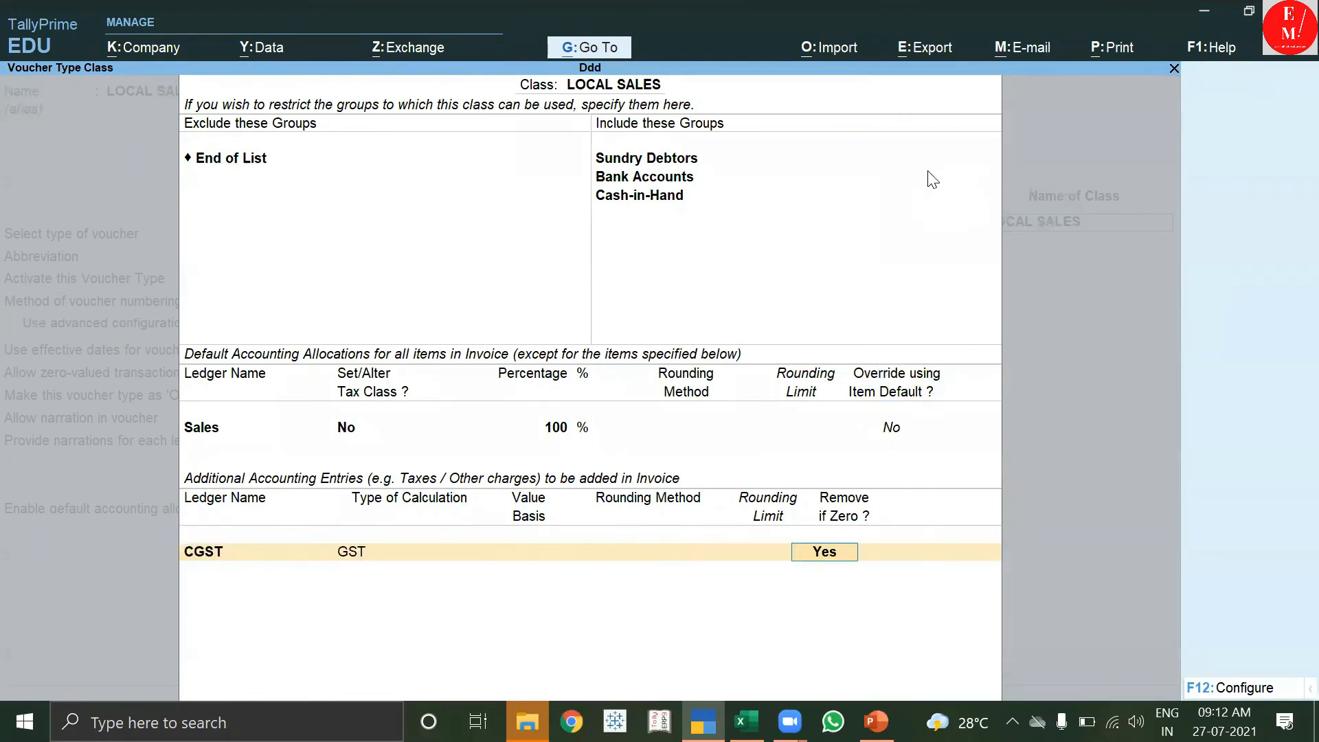
key(Return)
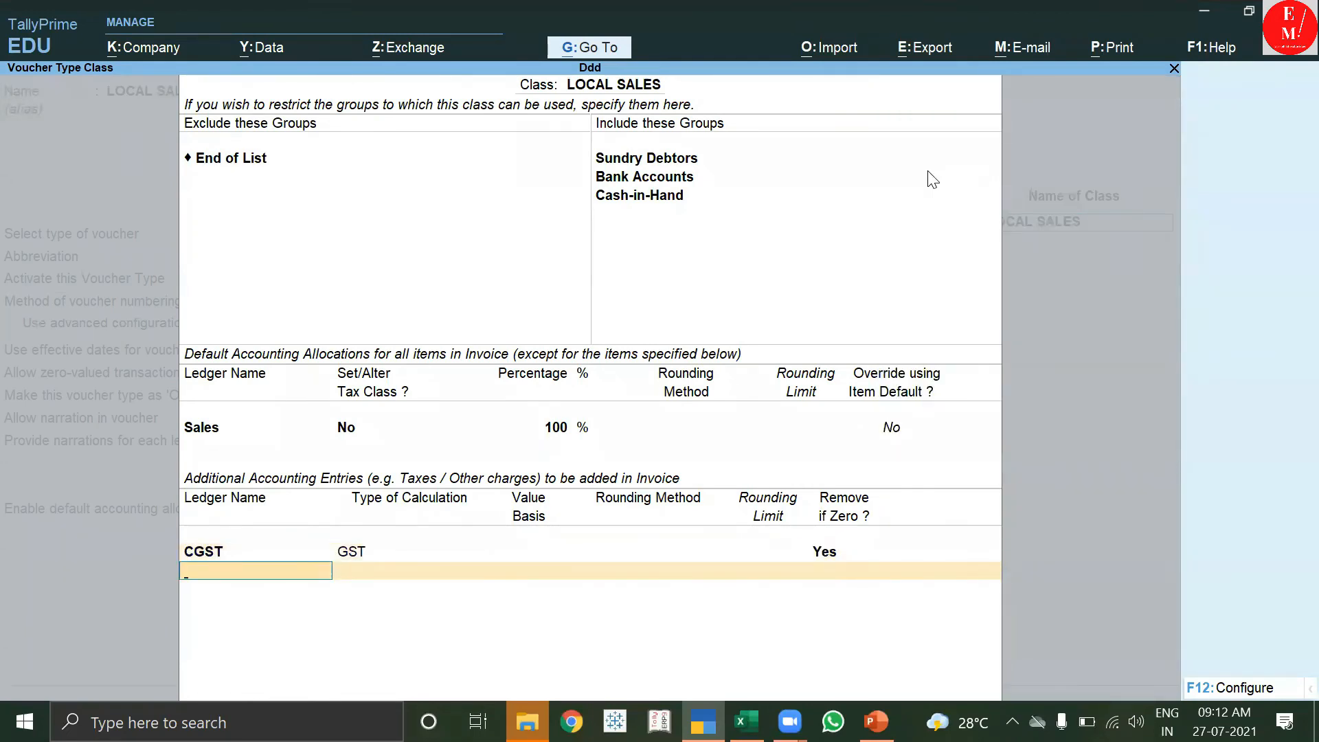
text(S)
key(Down)
key(Down)
key(Down)
key(Return)
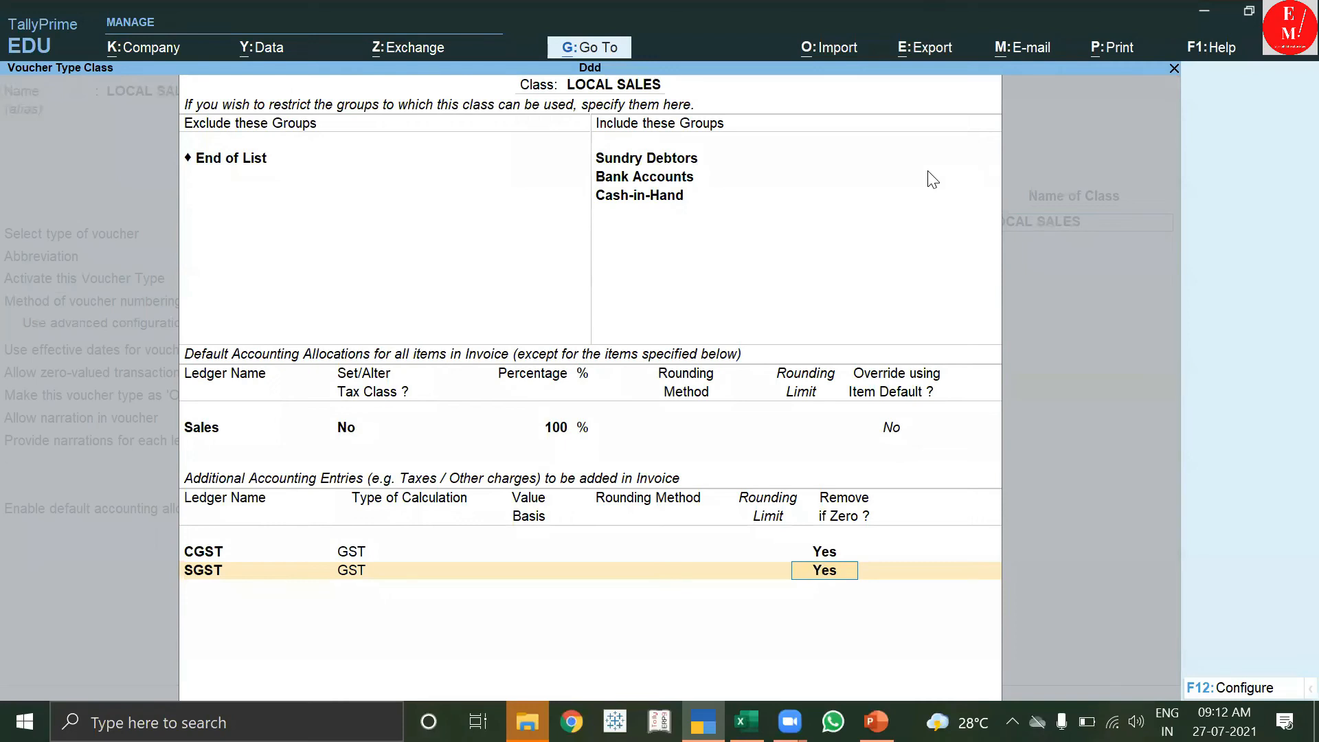
key(Return)
key(Return)
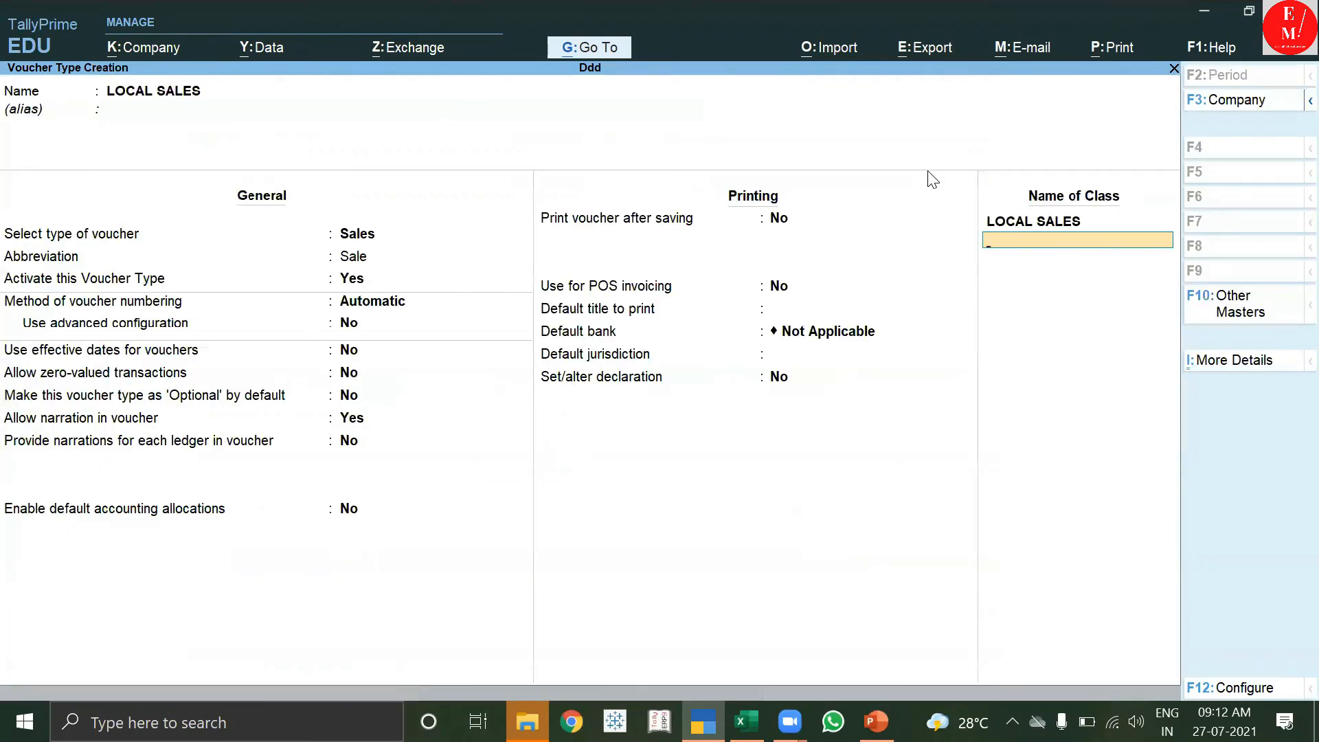
key(Return)
text(INTER SALES)
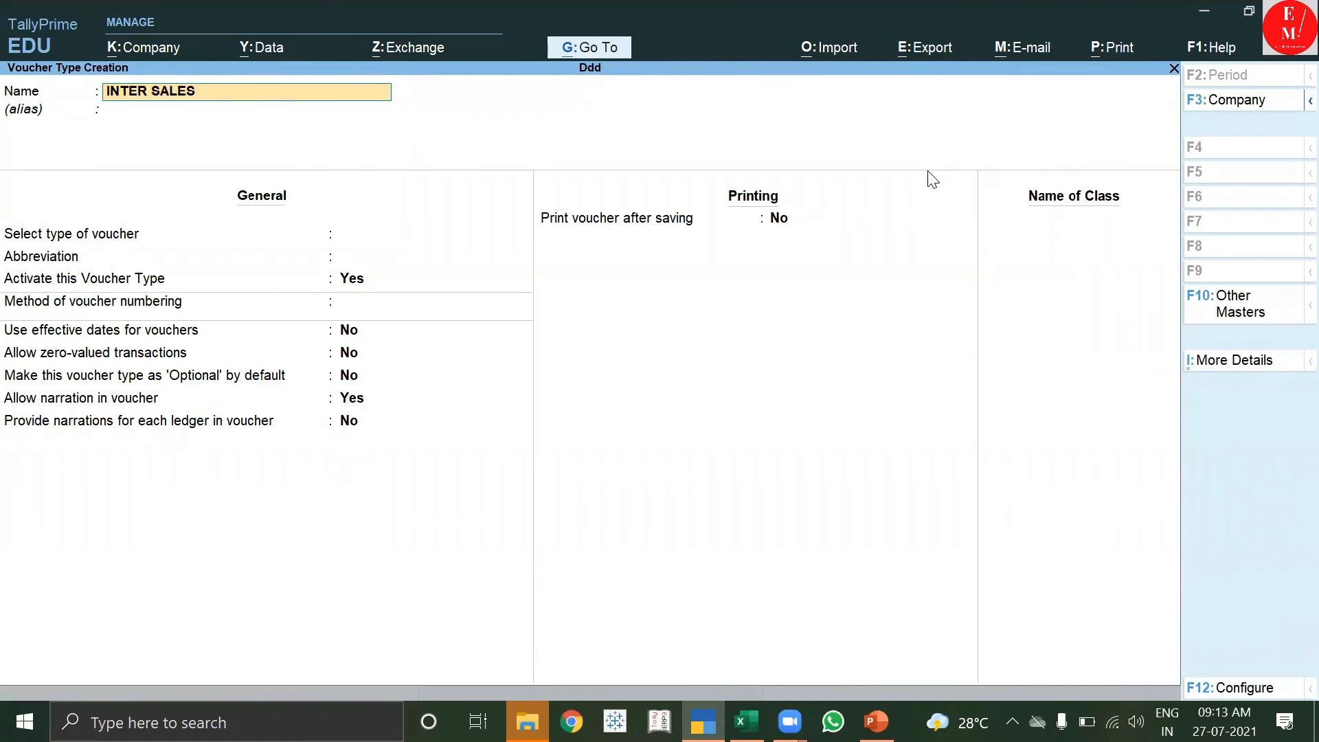
Make INTER SALES a Sales-type voucher and name its class INTER SALES.
key(Return)
text(')
key(Return)
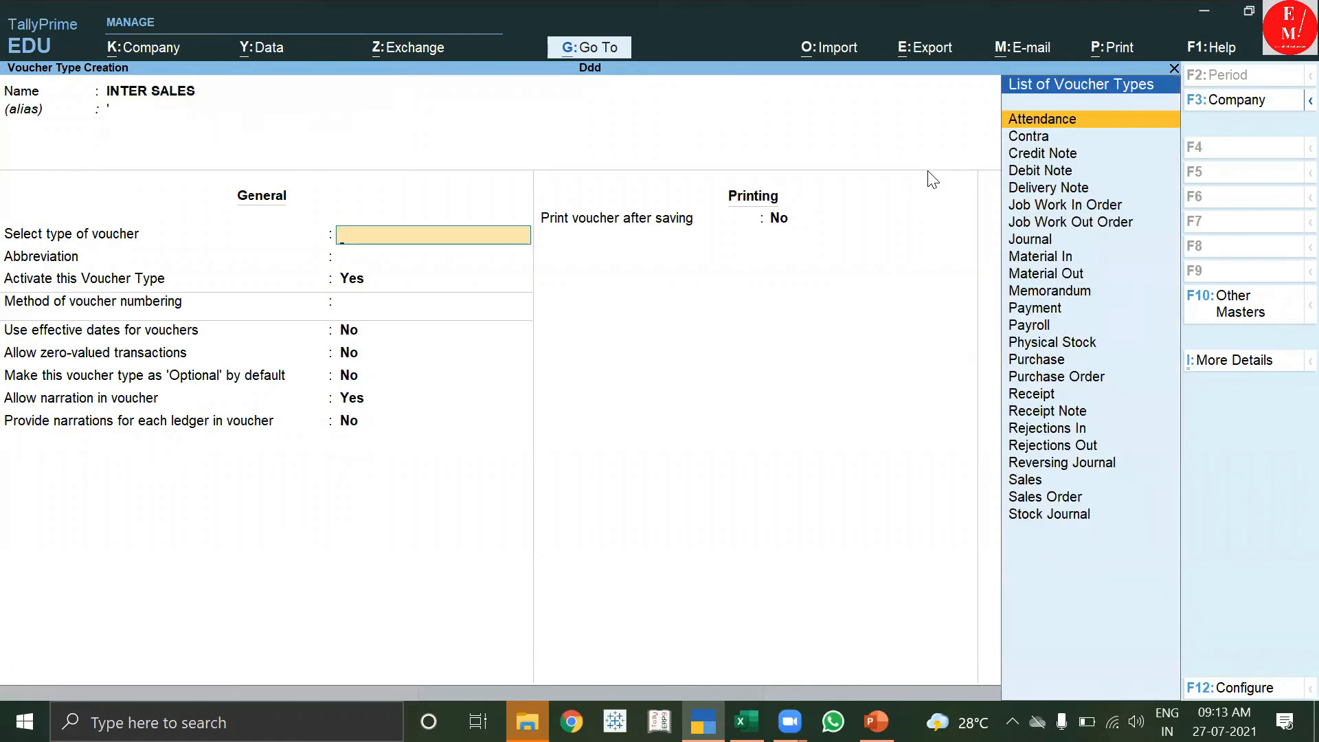
text(S)
key(Down)
key(Up)
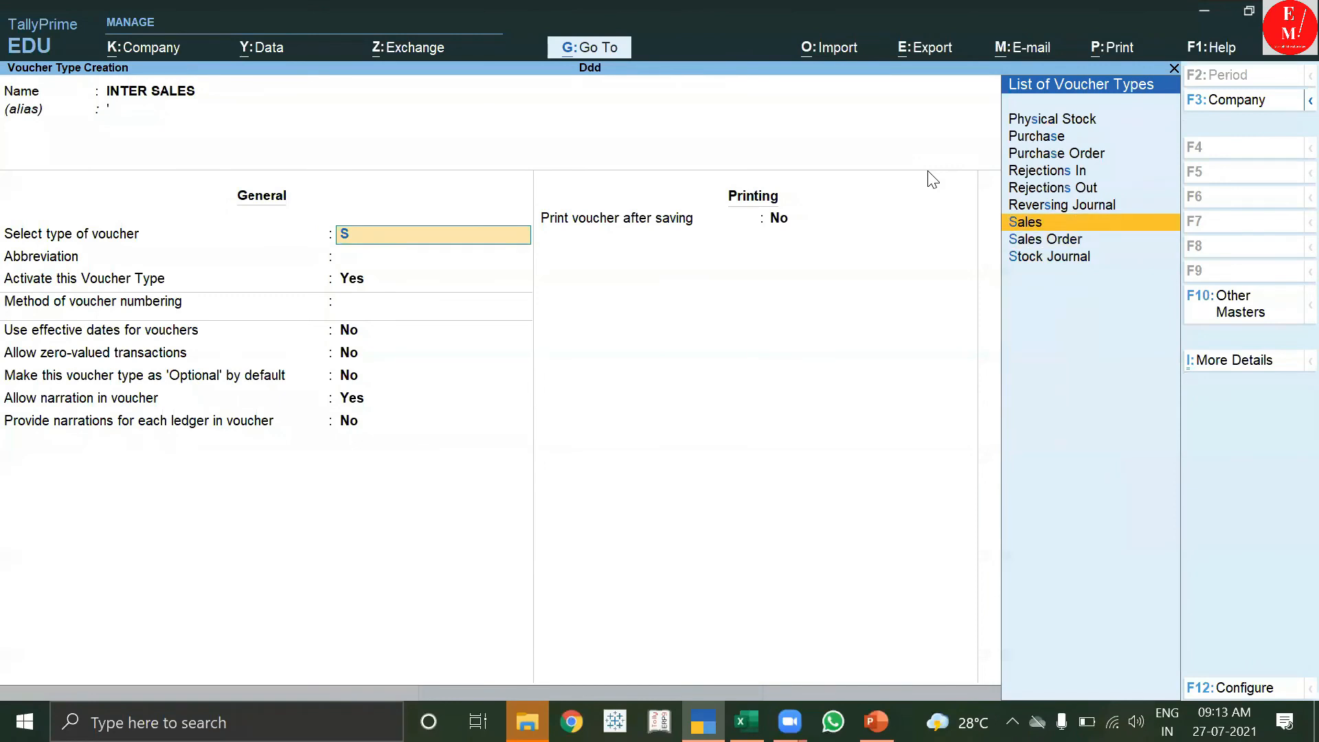
key(Return)
click(1032, 228)
text(INTER)
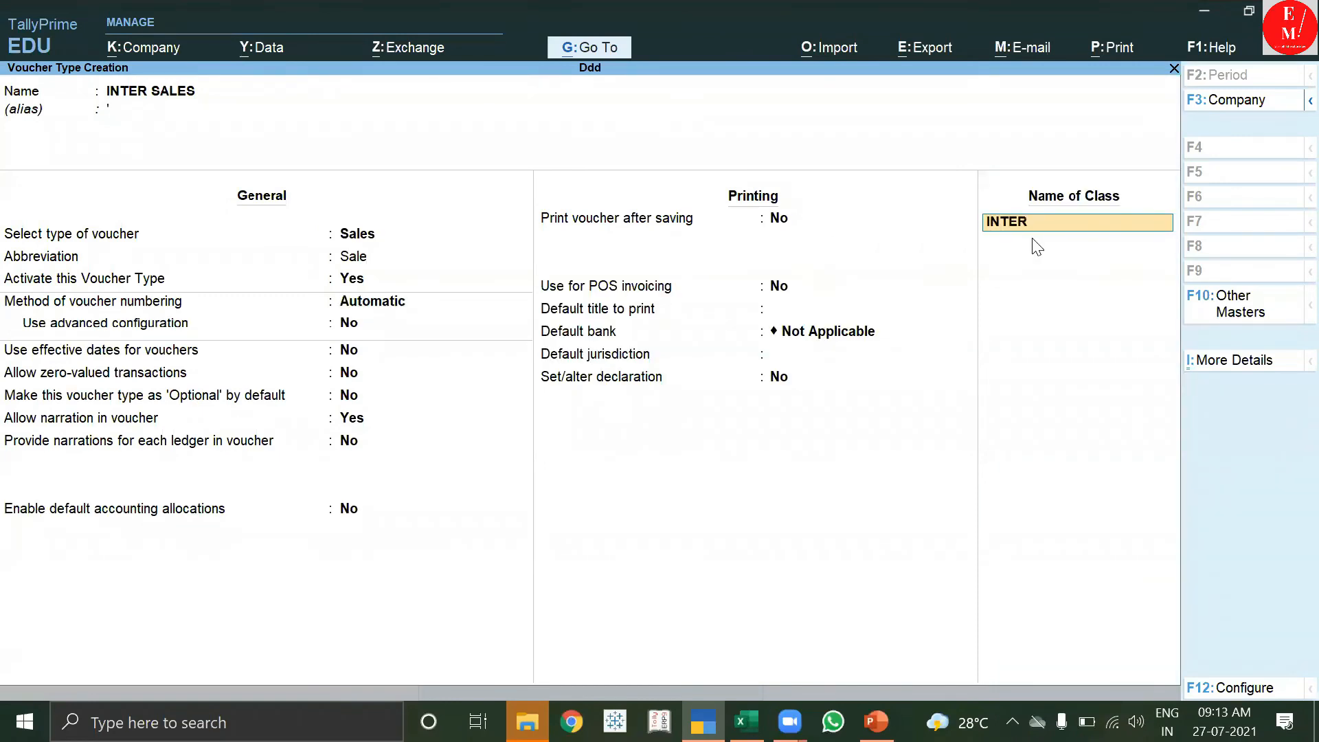
text( SALES)
key(Return)
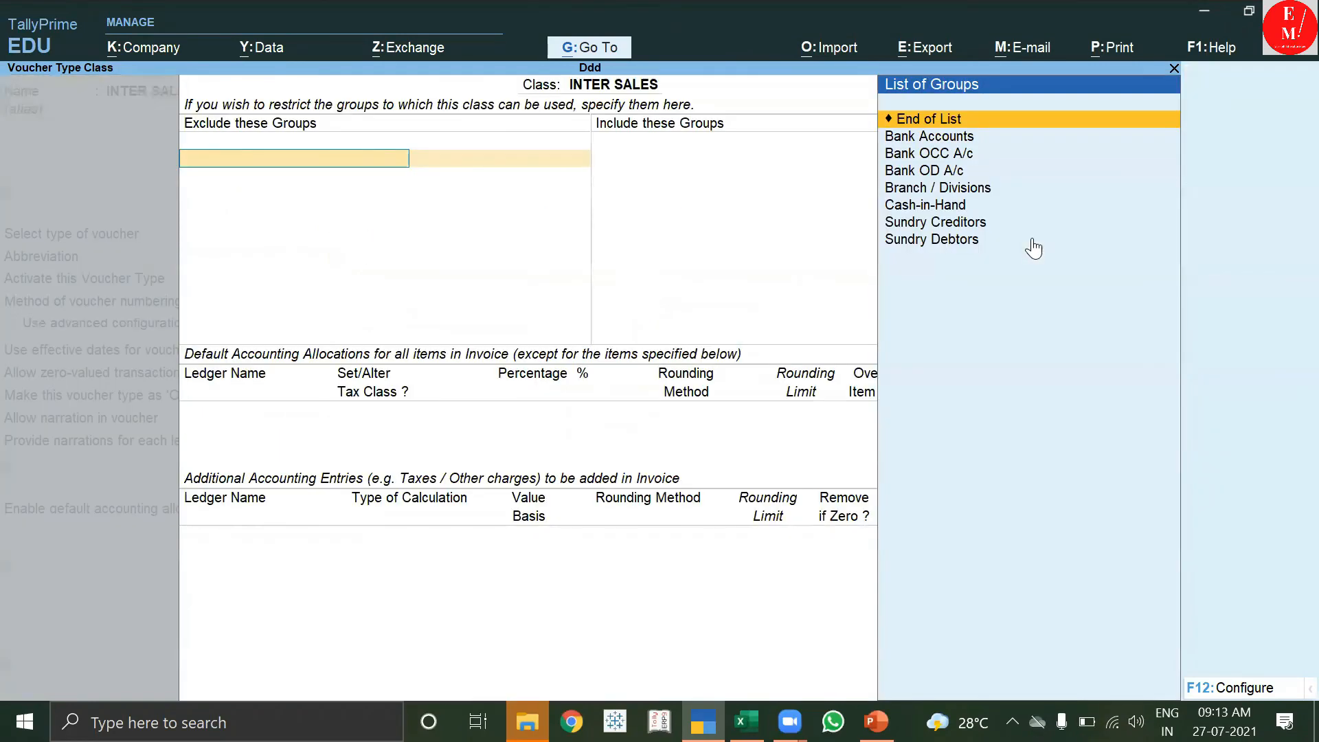
Include Sundry Debtors, Bank Accounts and Cash-in-Hand in the class, allocating 100% to Sales.
key(Return)
key(Down)
key(Down)
key(Down)
key(Down)
key(Down)
key(Down)
key(Down)
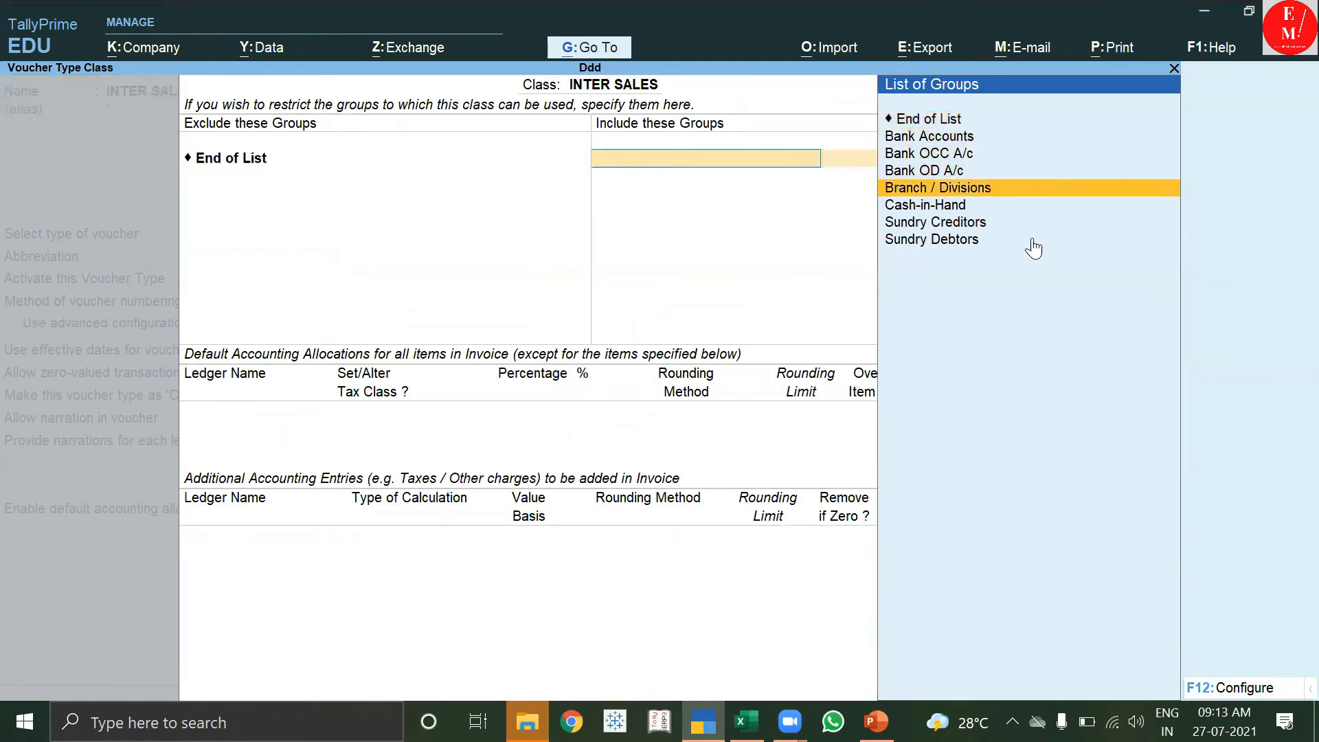
key(Return)
key(Down)
key(Return)
key(Down)
key(Down)
key(Down)
key(Down)
key(Return)
key(Return)
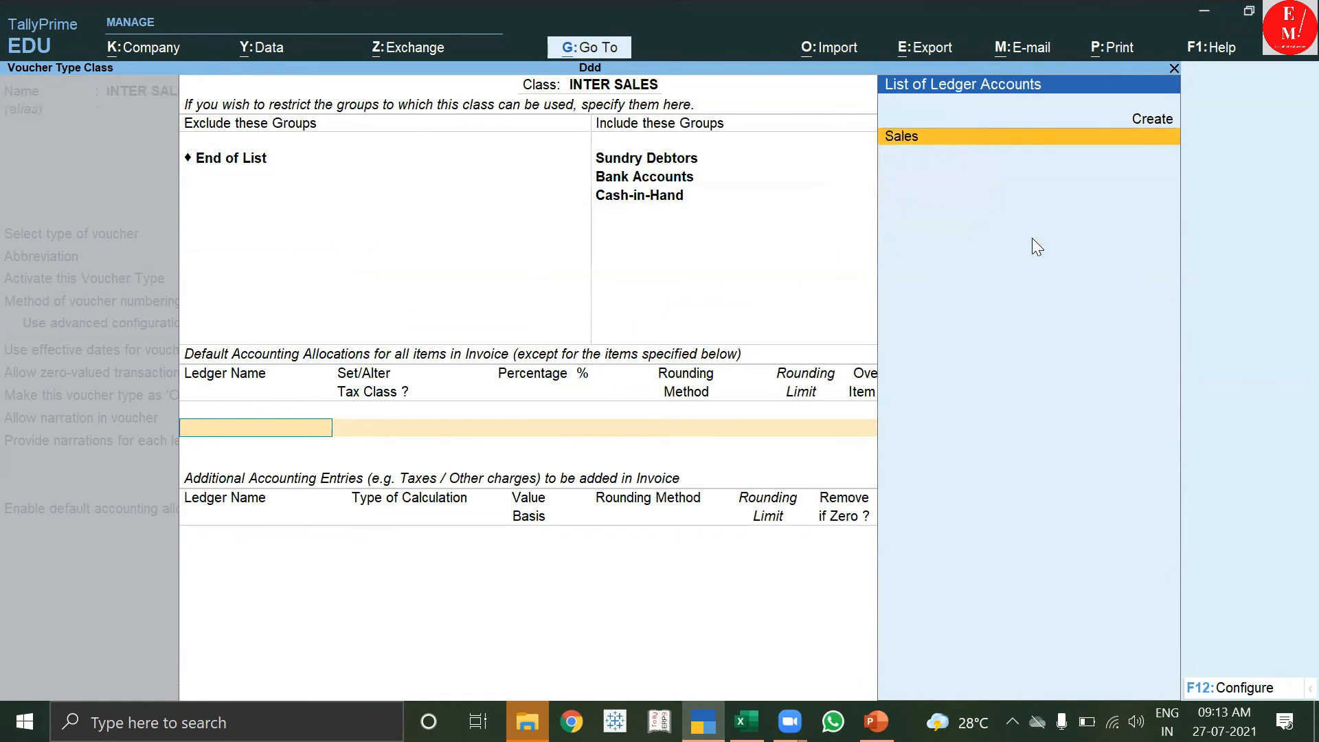
key(Return)
Add IGST with Remove if Zero kept Yes, then save the INTER SALES voucher type.
text(I)
key(Return)
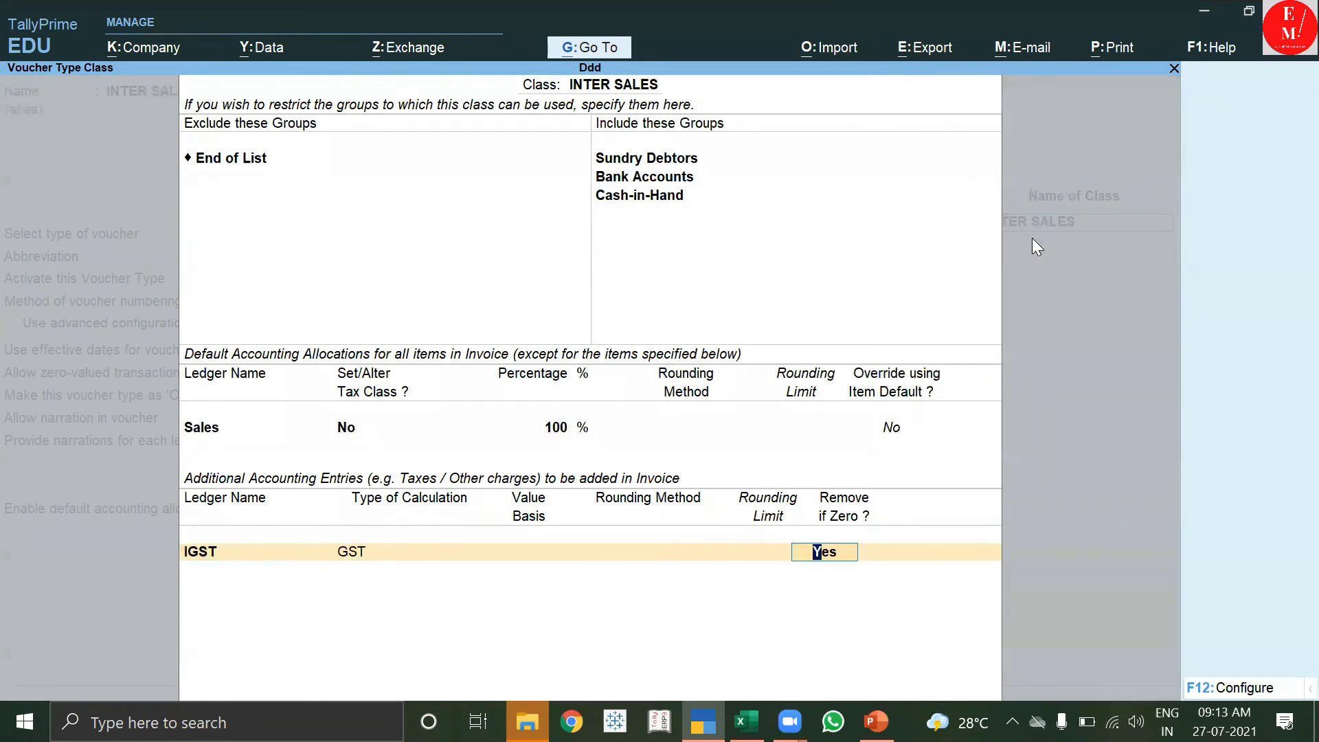
key(Return)
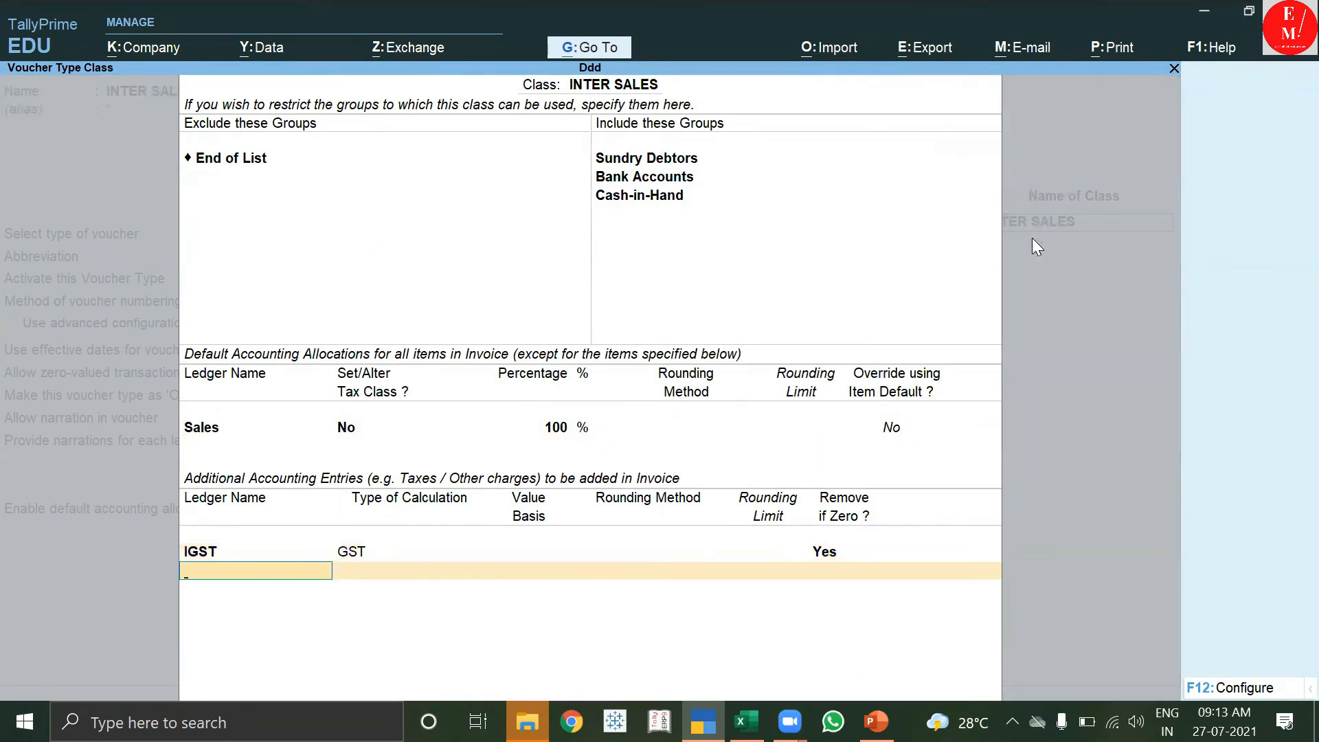
key(Return)
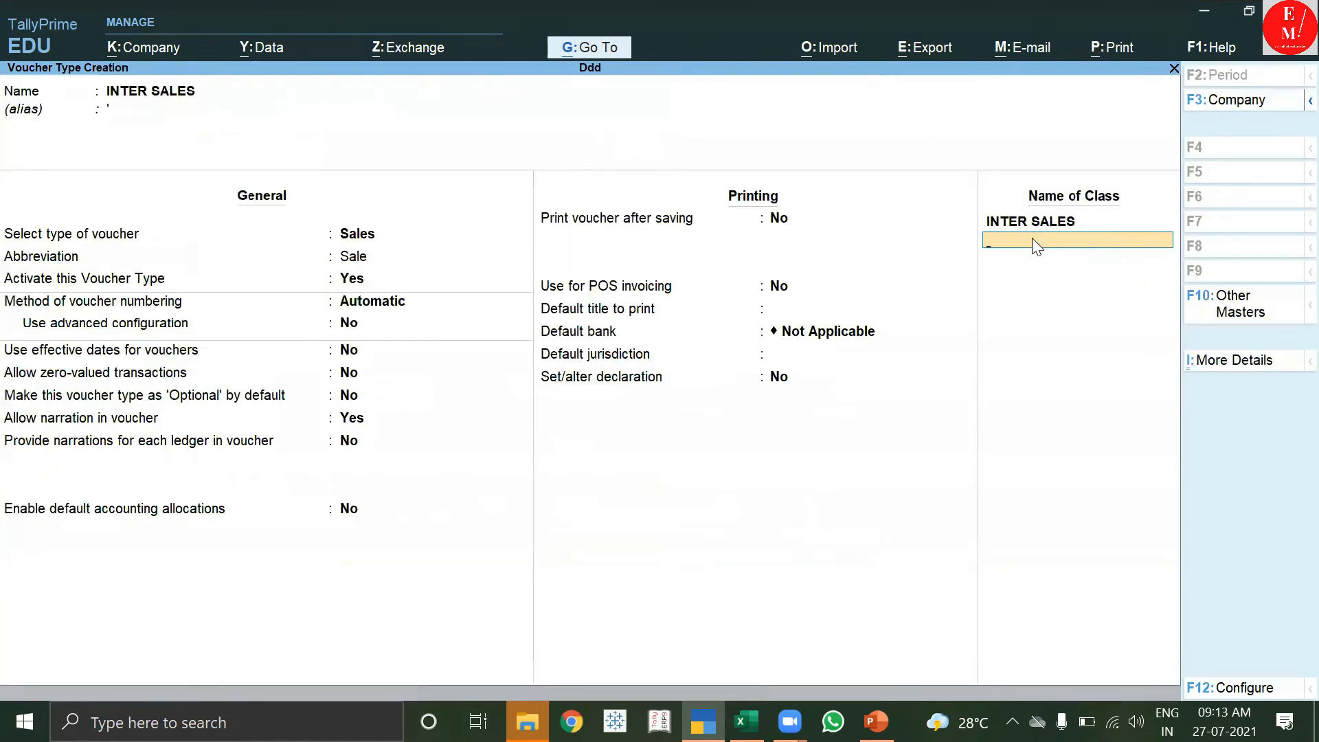
key(Return)
key(Return)
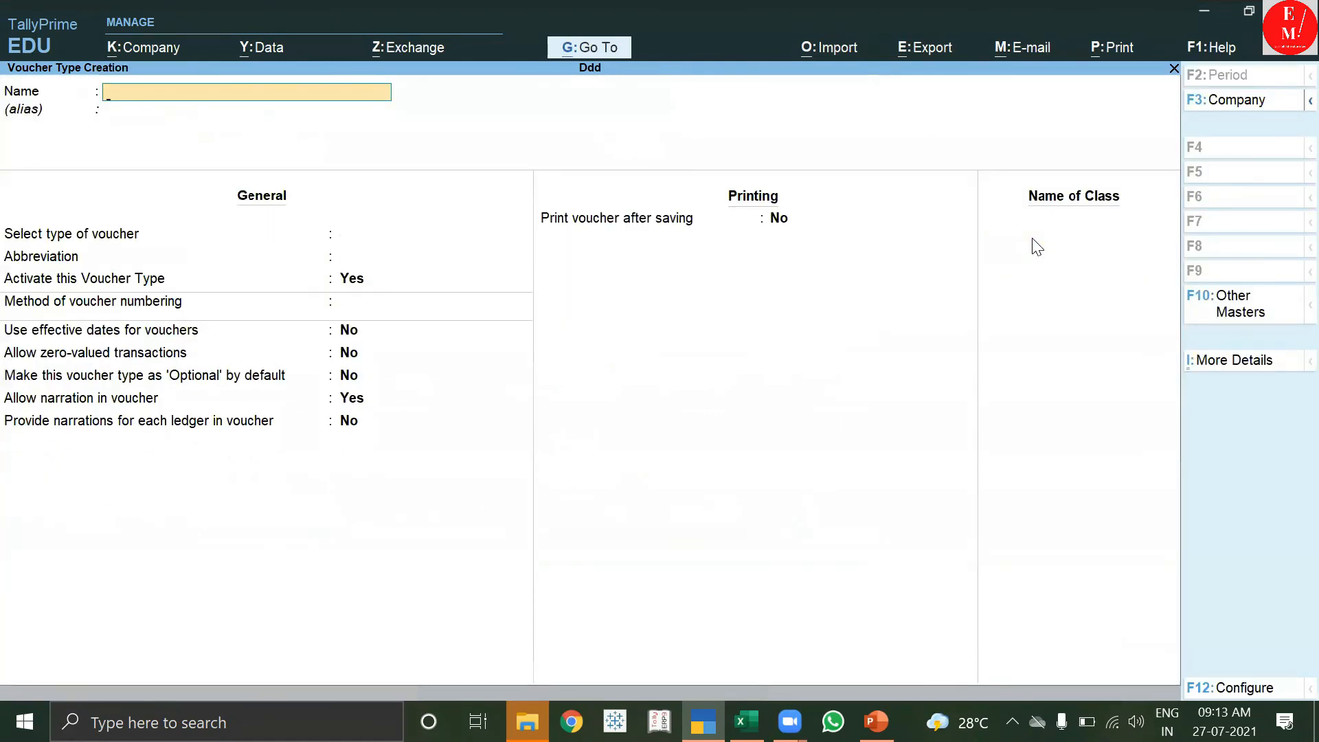
Back out of voucher type creation and start a new Sales voucher.
key(Escape)
key(Return)
key(Escape)
key(Down)
key(Down)
key(Down)
key(Return)
key(Down)
key(Down)
key(Down)
key(Down)
key(Down)
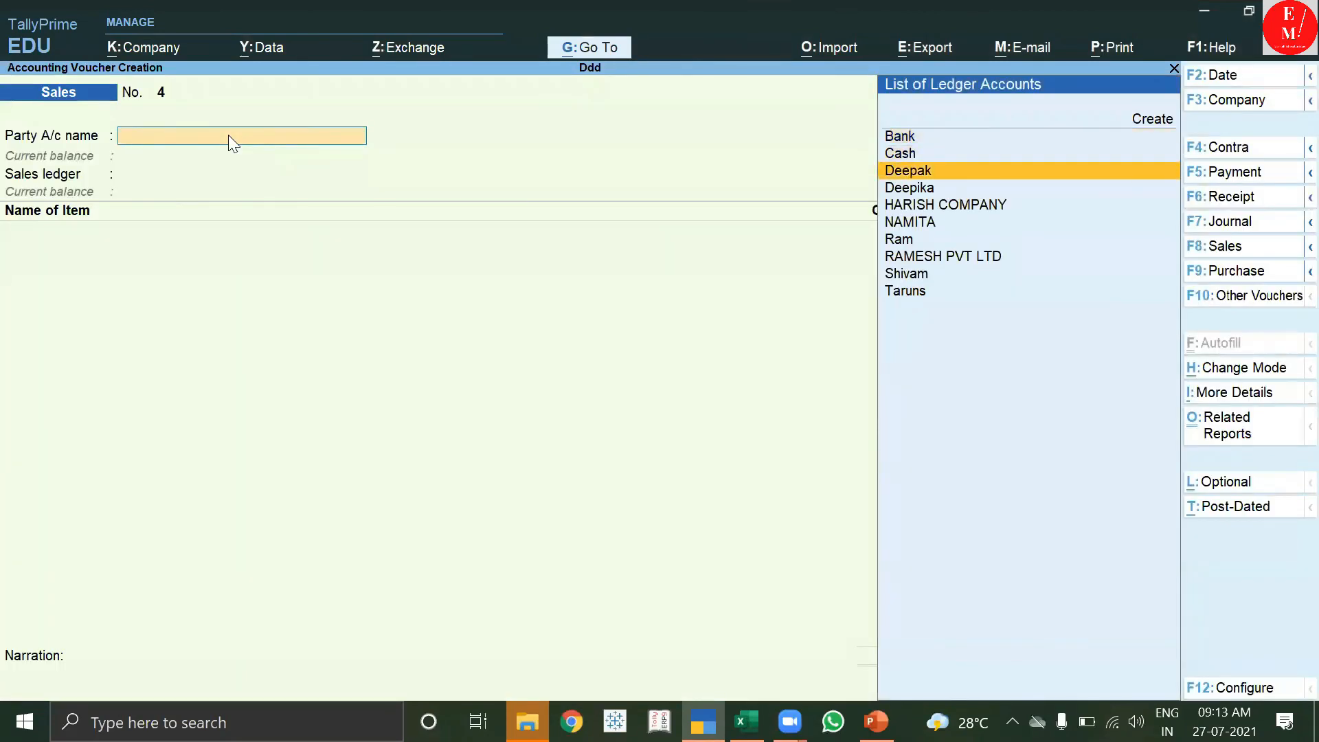
Set the local customer as party, skip dispatch details, and bring up the voucher type chooser.
key(Return)
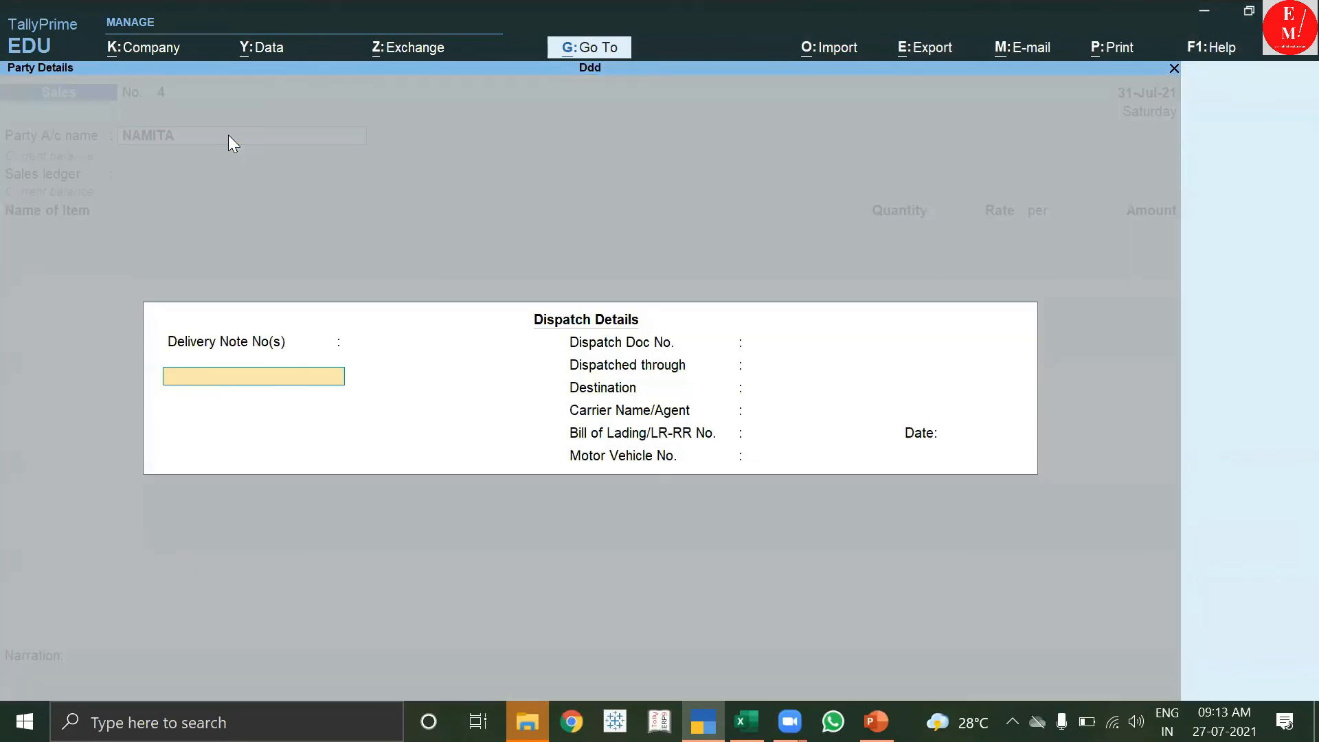
key(Return)
key(Return)
key(Return)
key(Return)
key(Return)
key(Return)
key(Return)
key(Return)
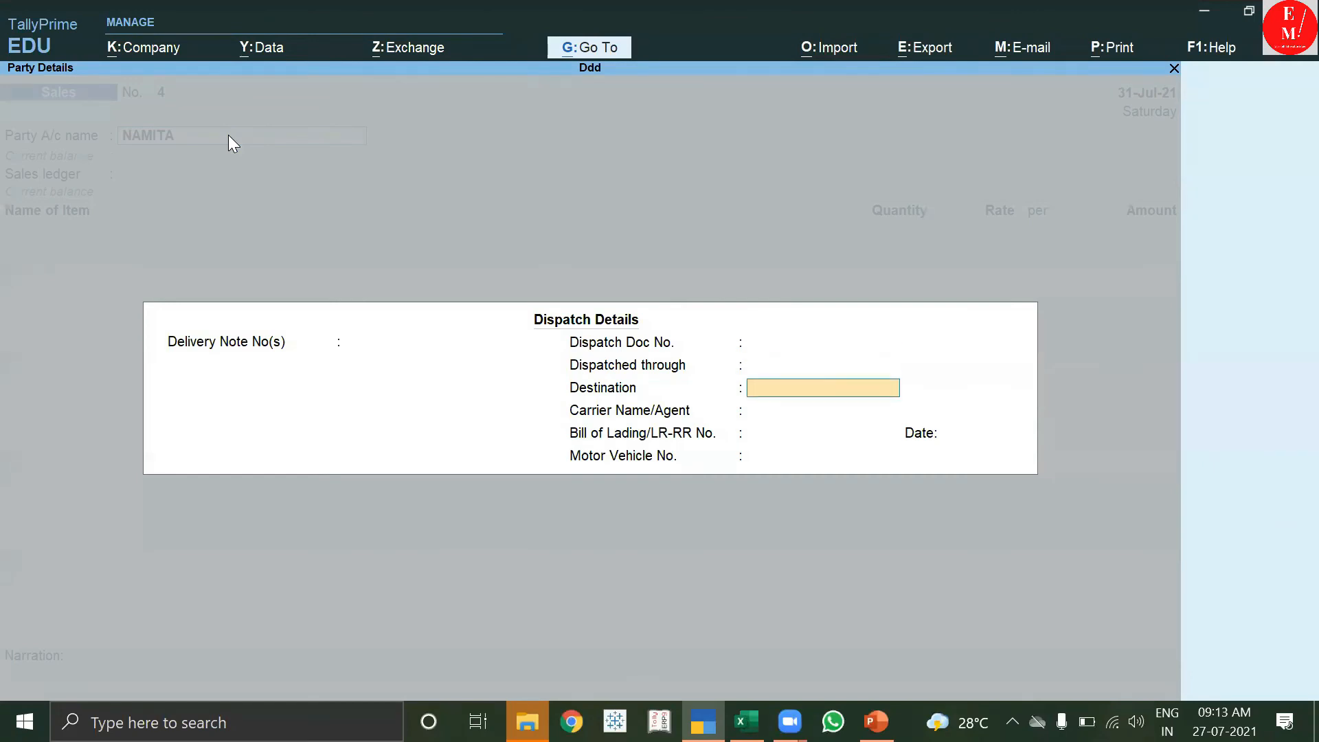
key(Return)
key(Return)
key(Return)
key(Return)
key(Return)
key(Return)
key(Return)
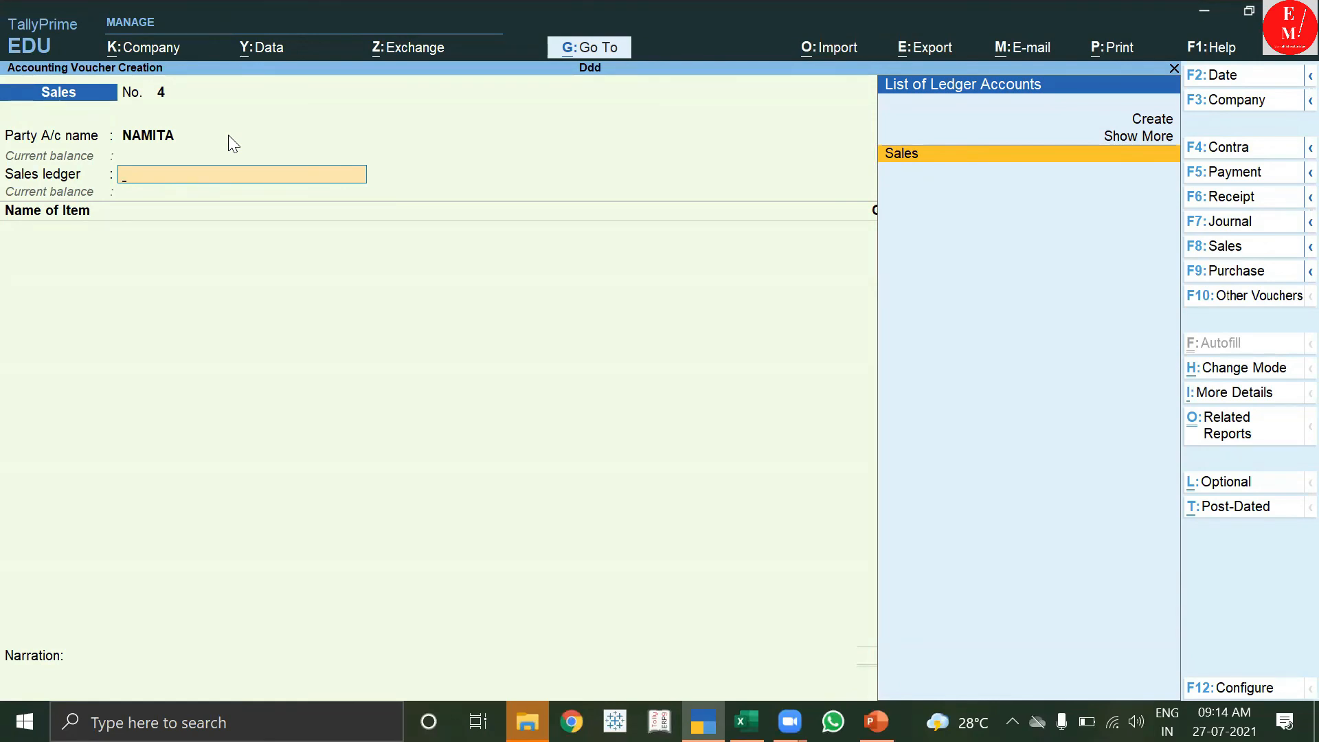
key(F8)
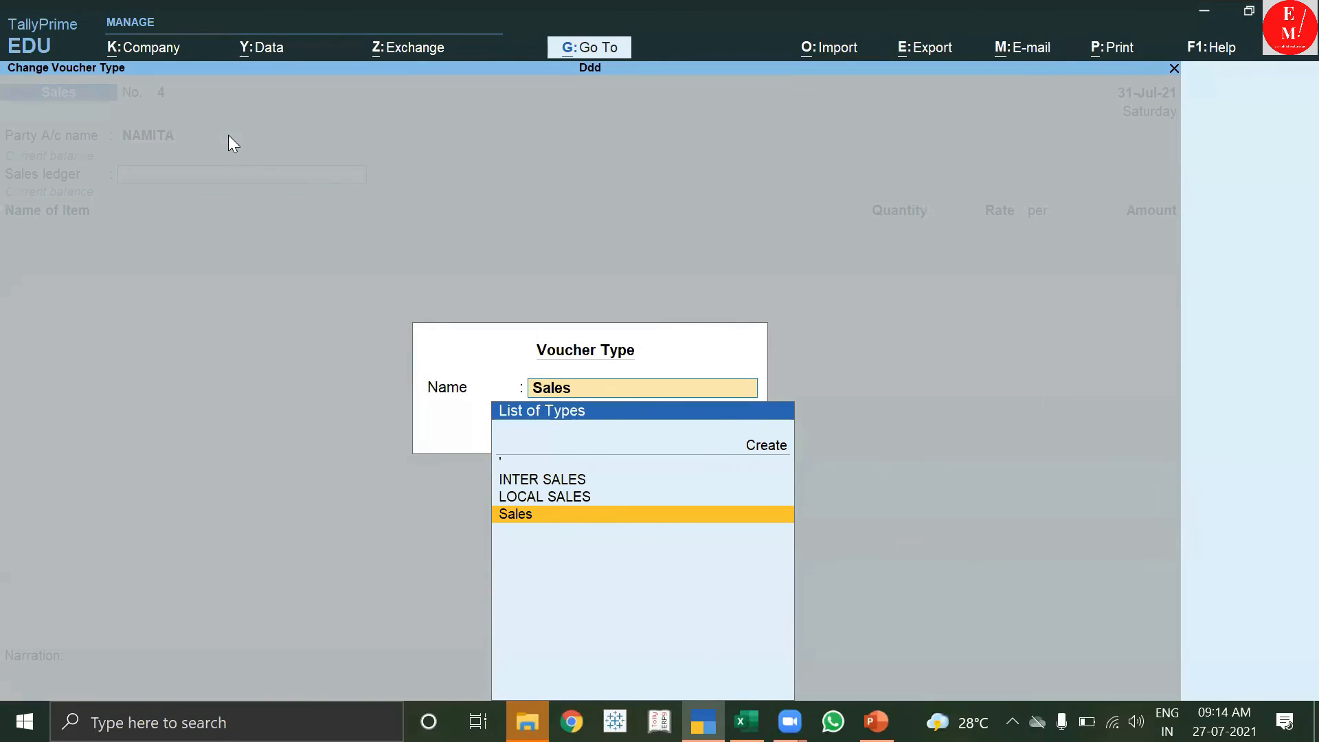
Choose LOCAL SALES as both voucher type and voucher class, bringing in CGST and SGST lines.
key(Up)
key(Up)
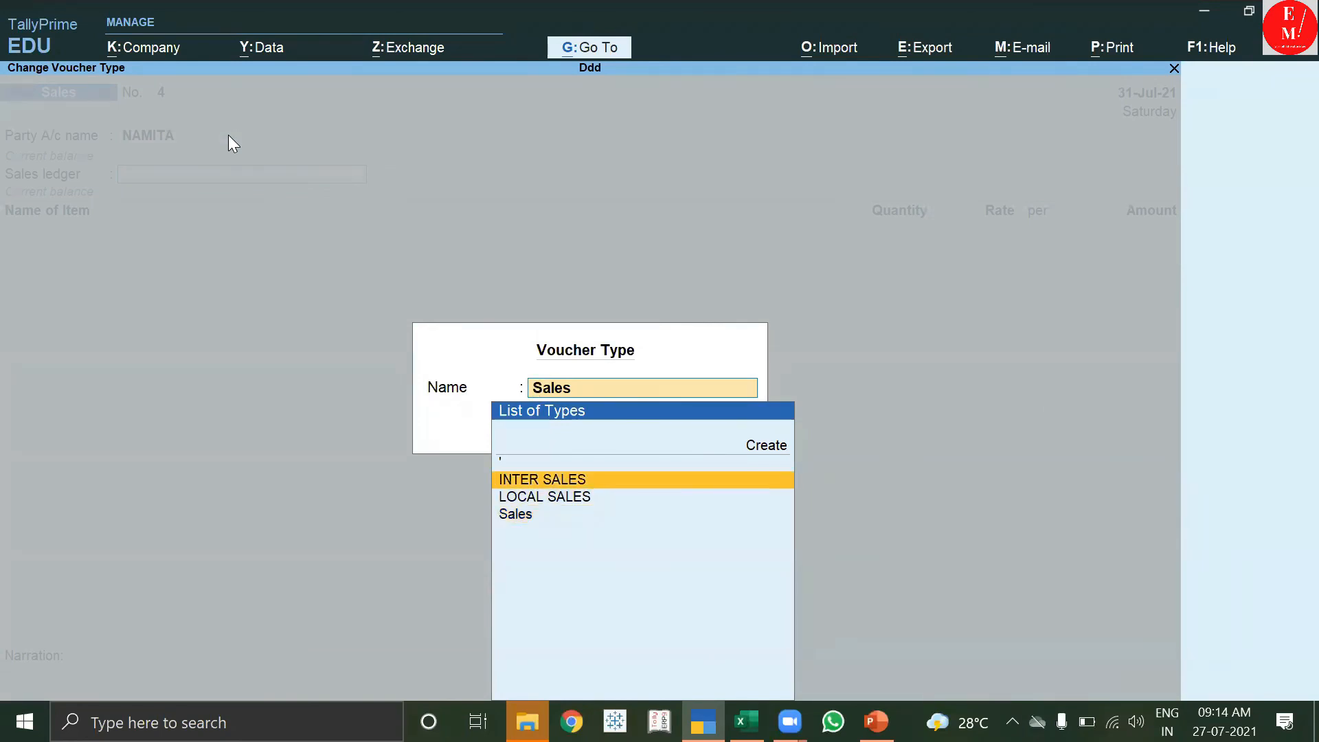
key(Down)
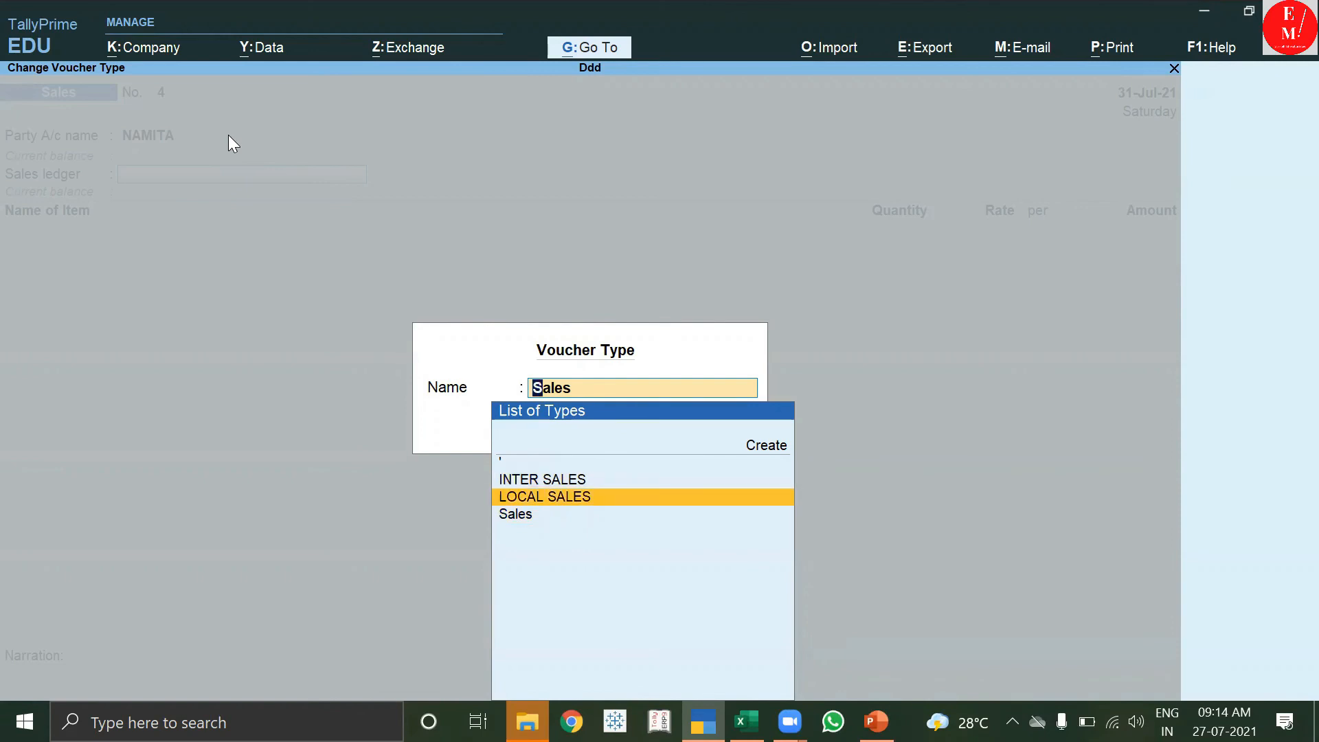
key(Down)
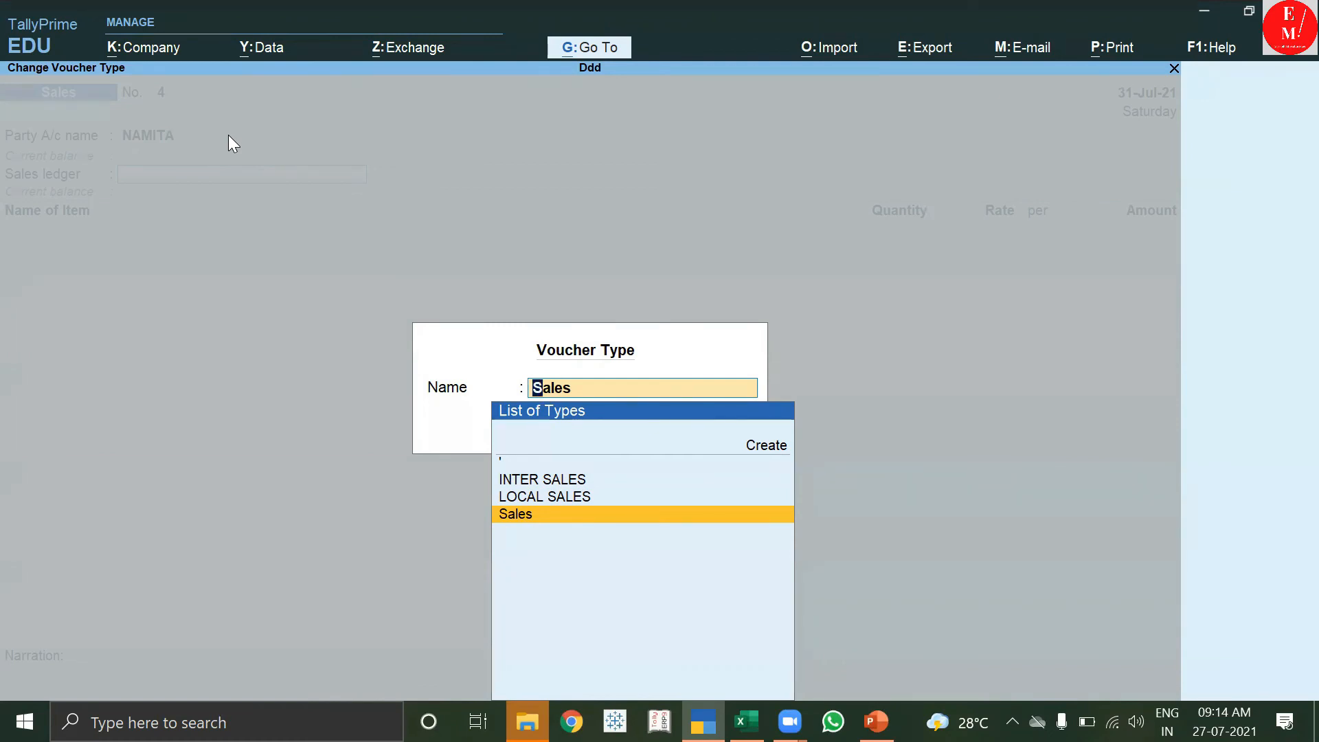
key(Up)
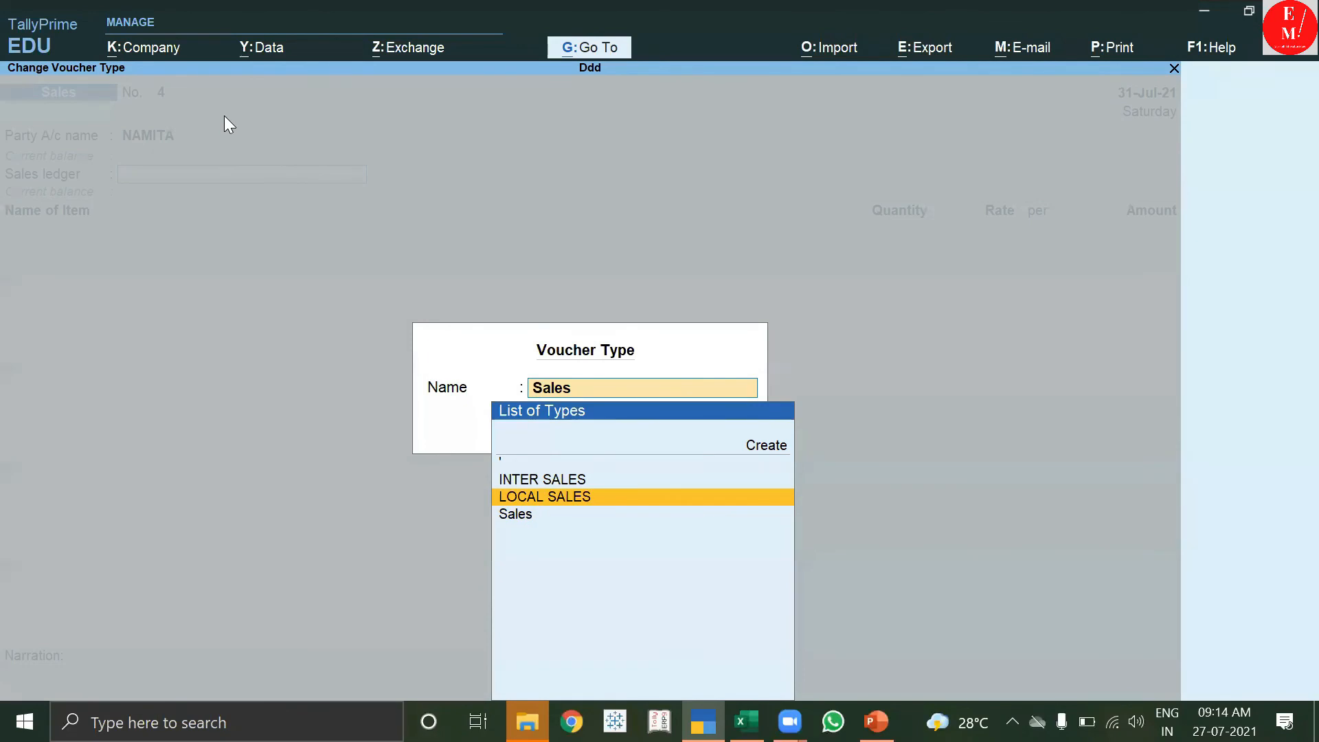
click(868, 504)
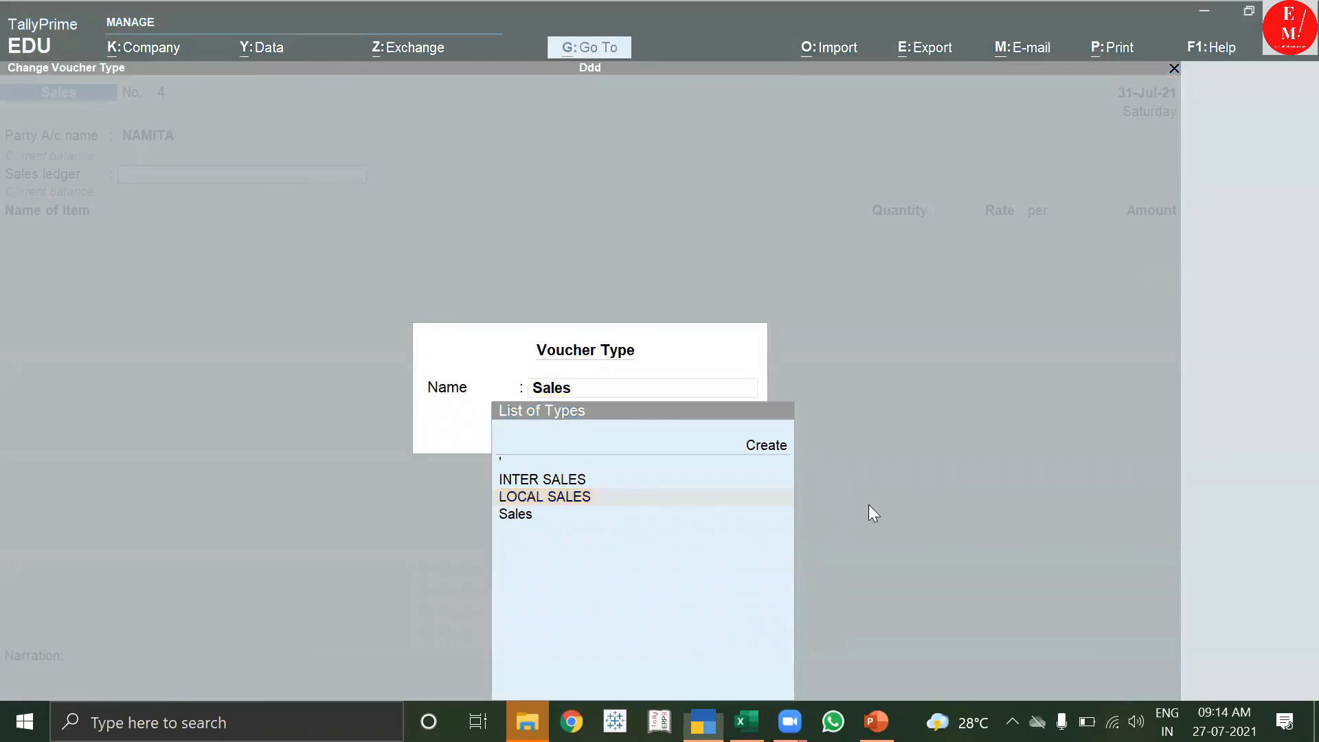
click(598, 500)
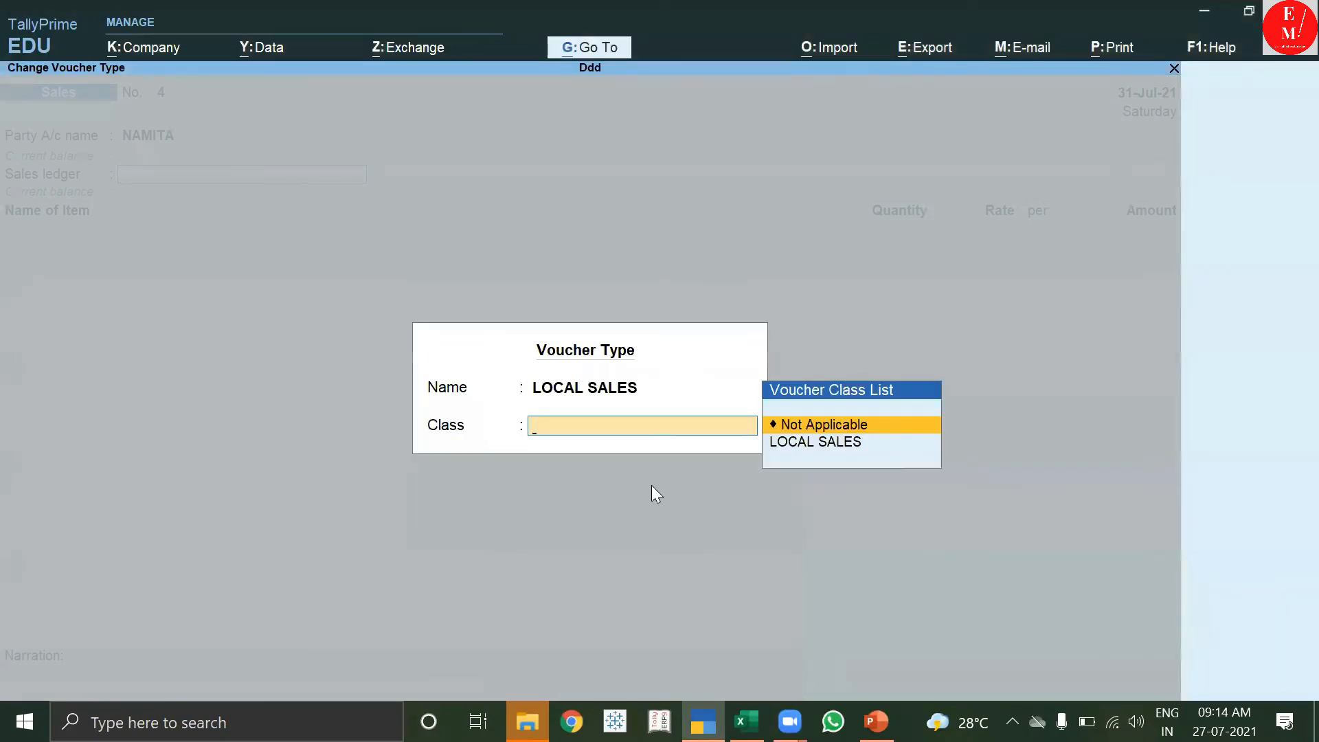
click(854, 445)
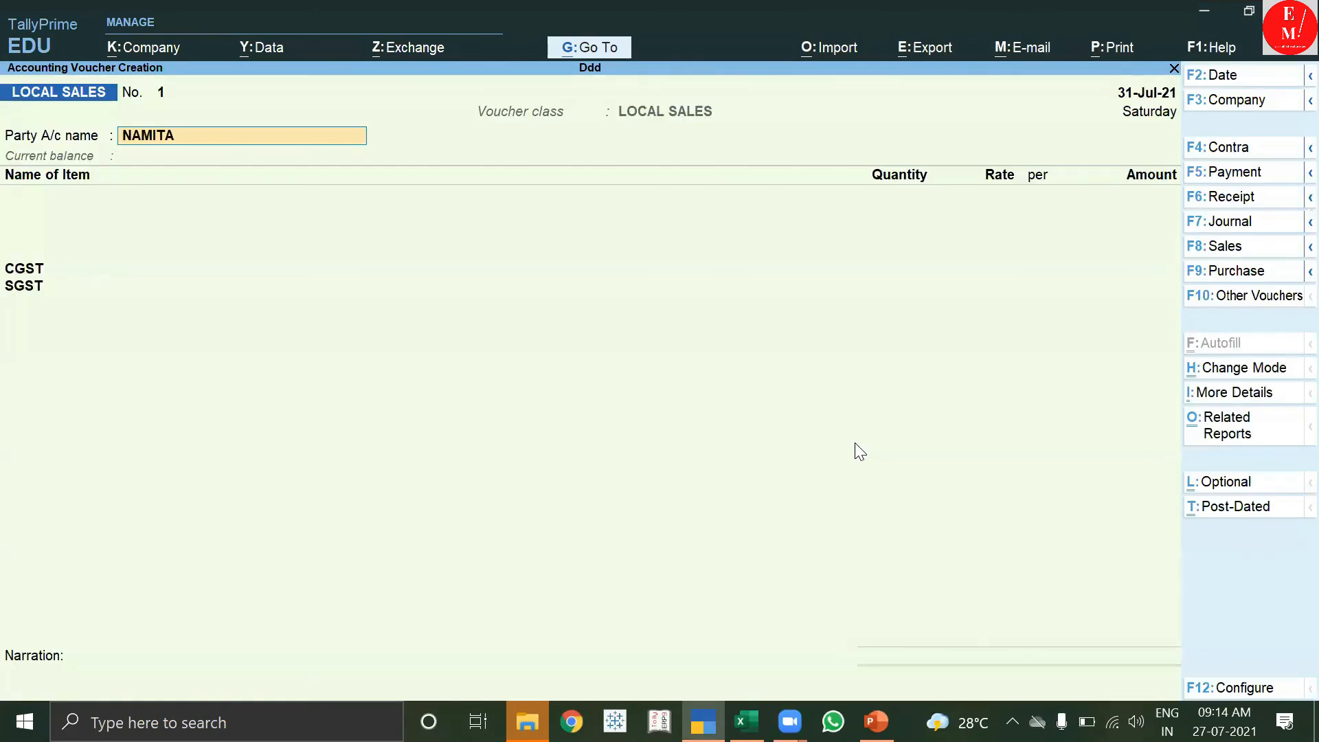
Alter the party ledger, switching its GST registration type from Regular to Consumer, and save.
key(ctrl+Return)
key(Return)
key(Return)
key(Return)
key(Return)
key(Return)
key(Return)
key(Return)
key(Return)
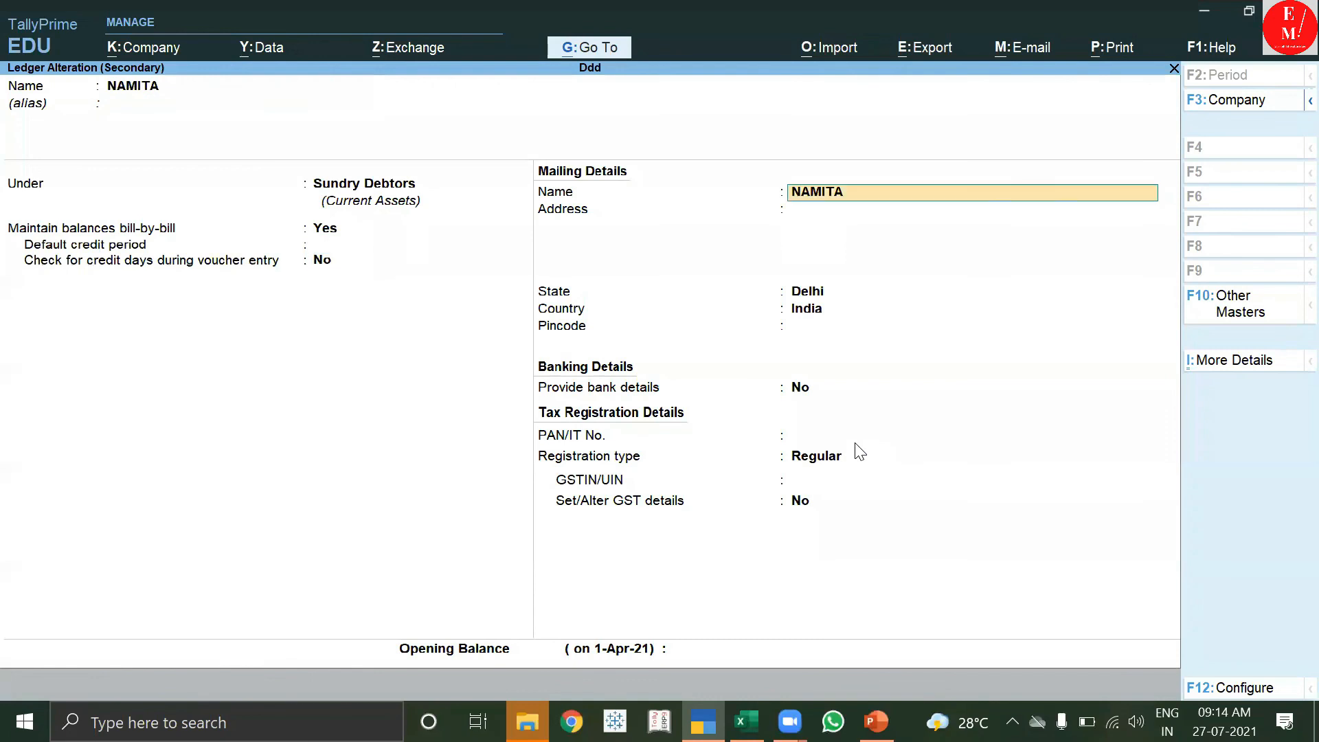
key(Return)
key(Return)
key(Return)
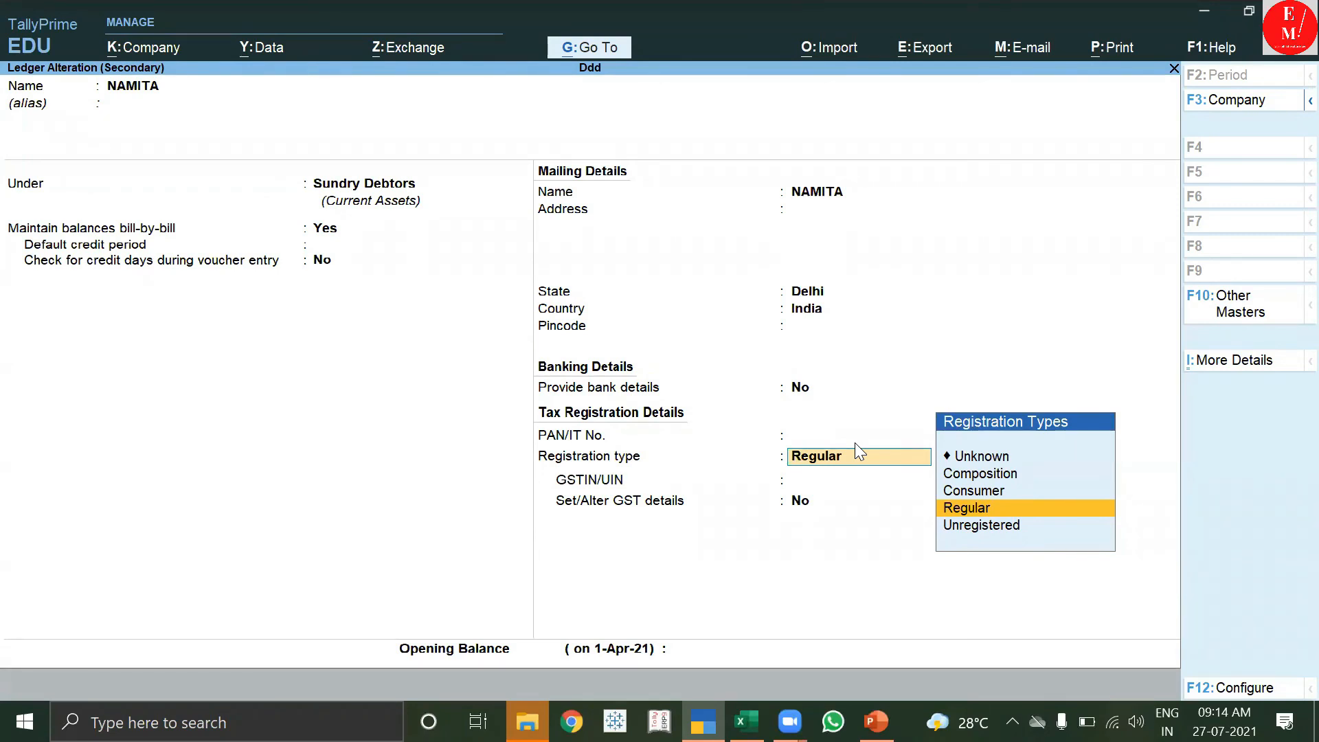
key(Up)
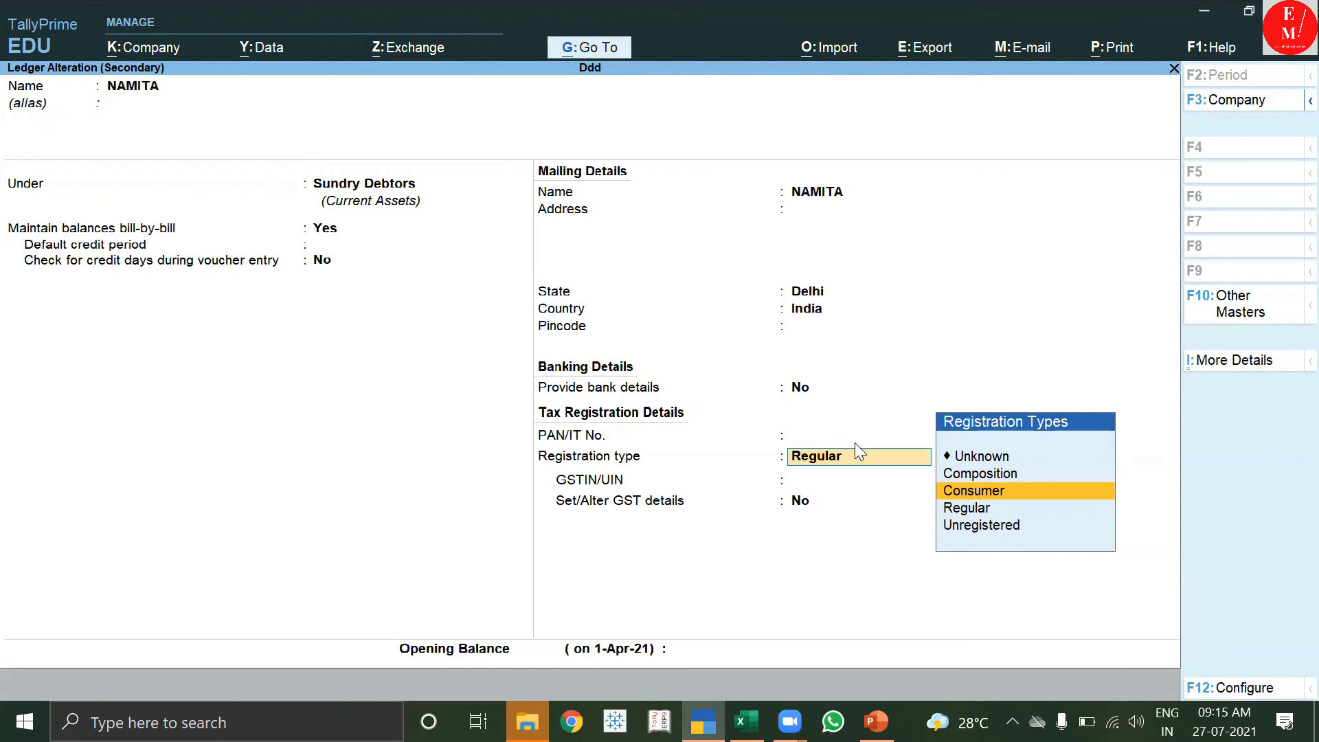
key(Return)
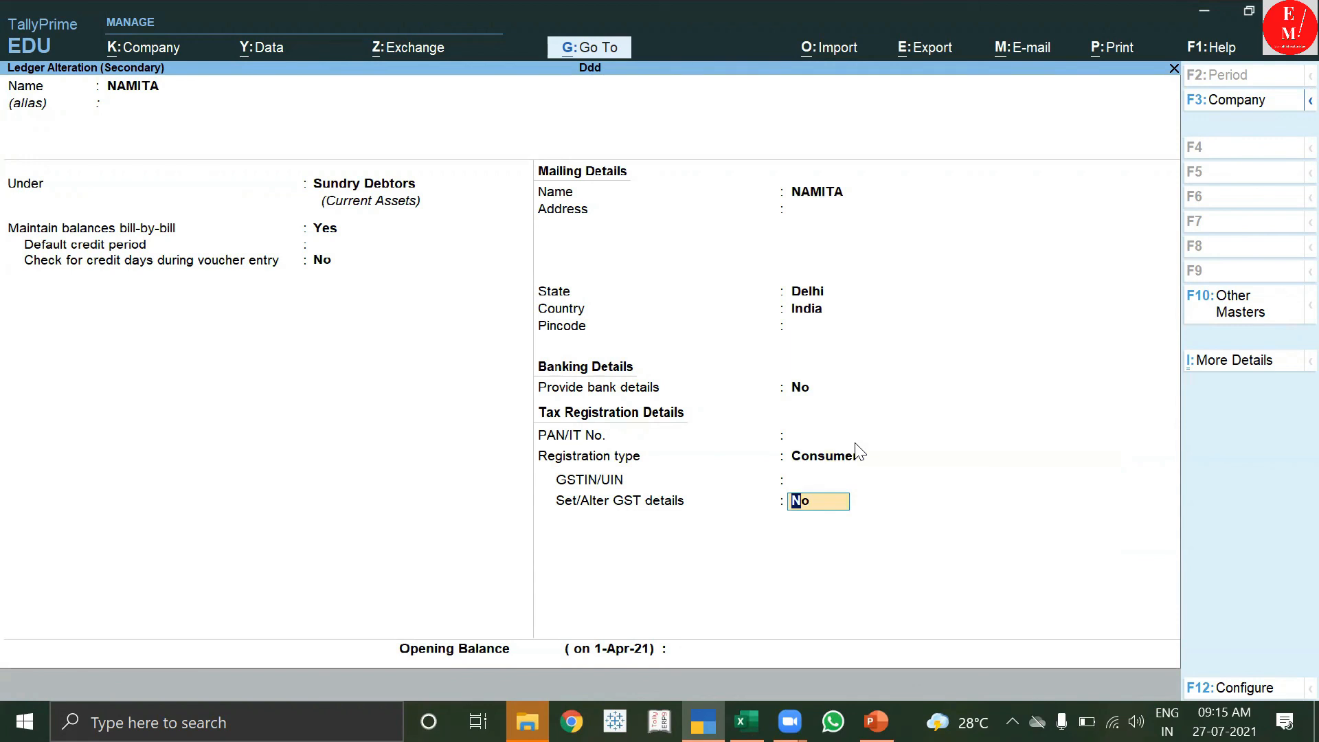
key(Return)
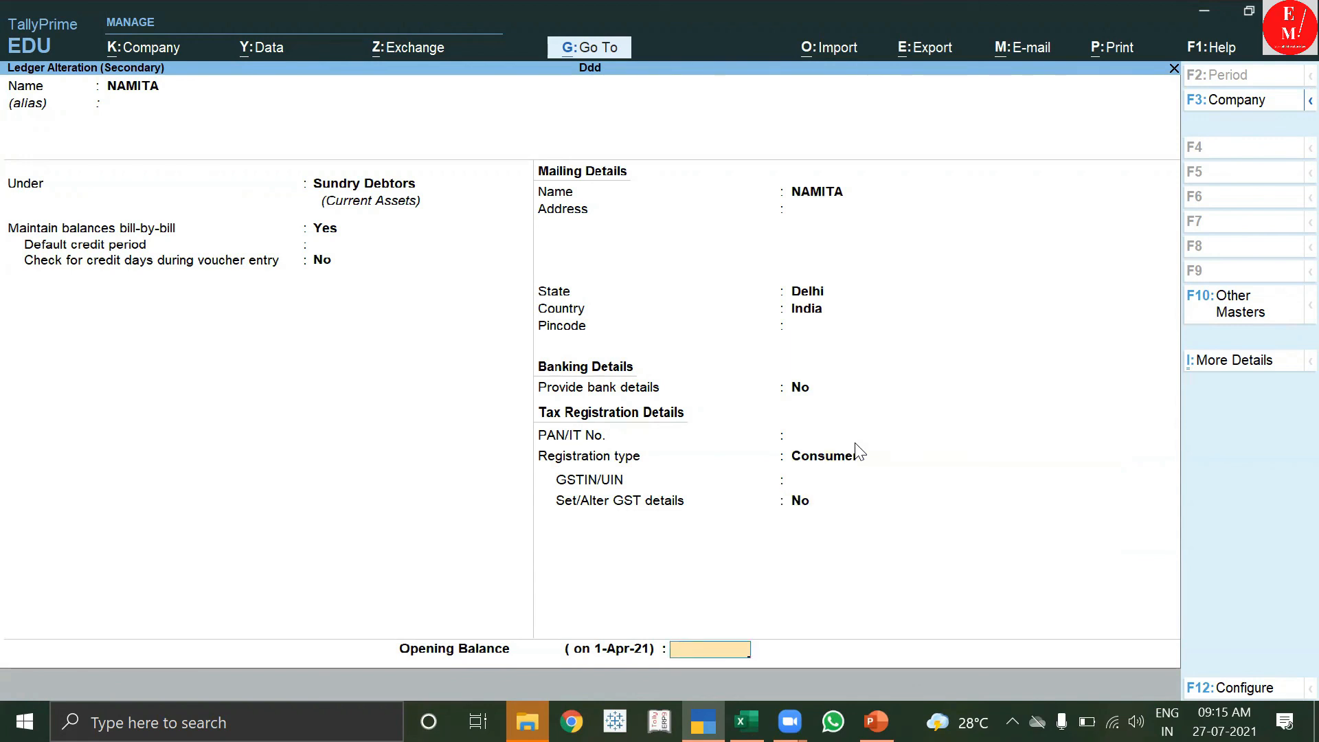
key(Return)
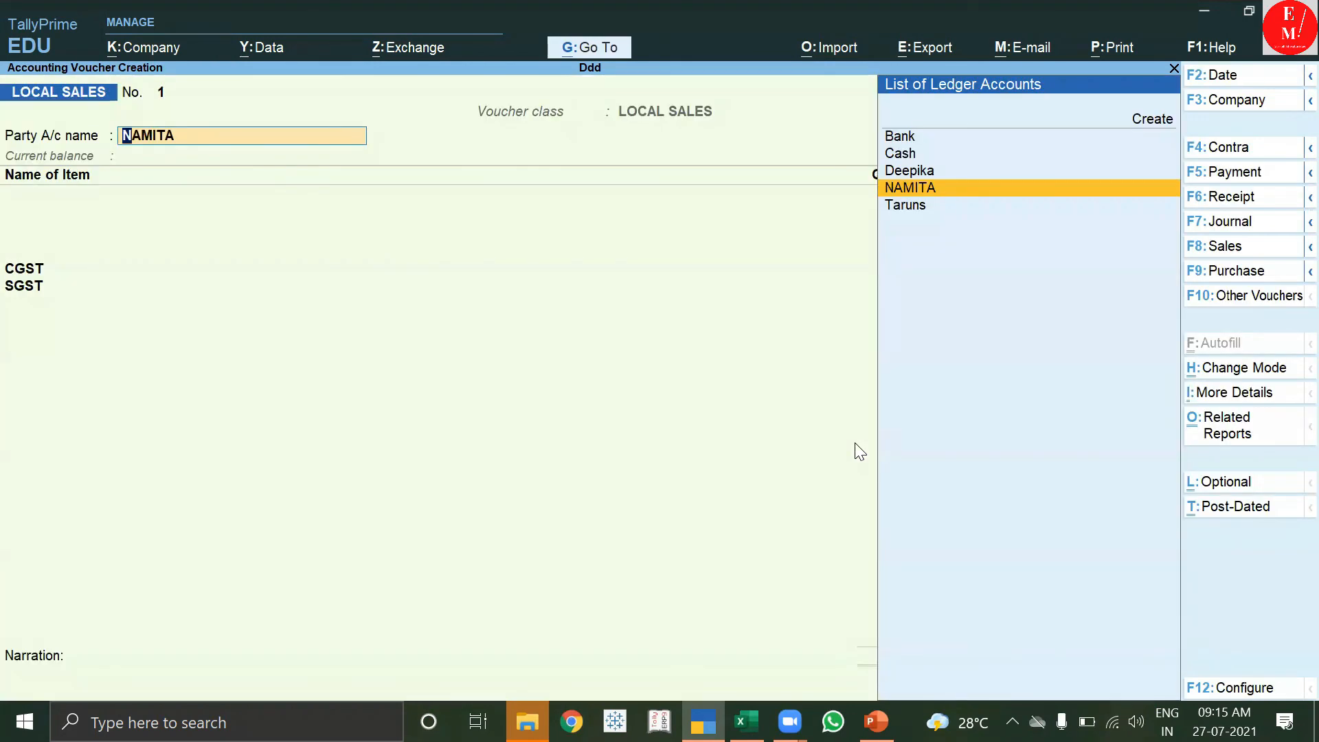
Reopen the party ledger, confirm Consumer as the registration type, and return to the voucher.
key(ctrl+Return)
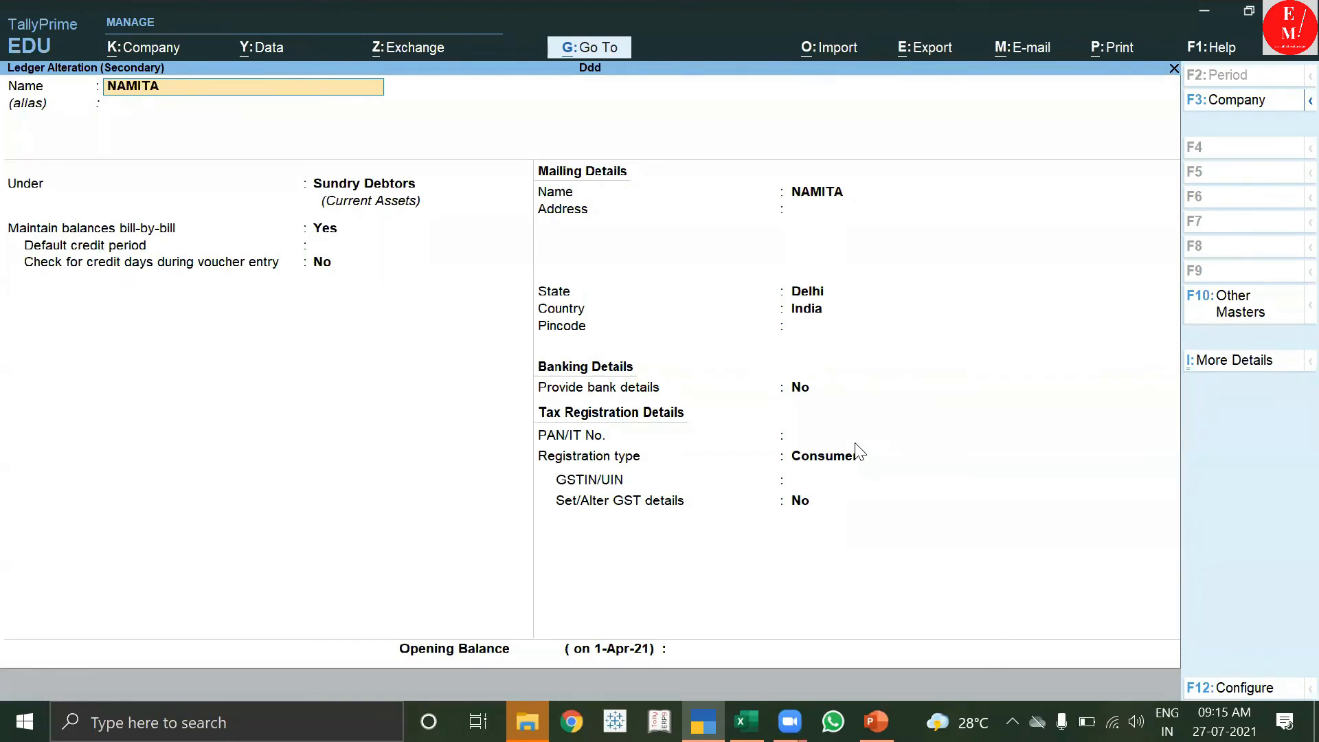
key(Return)
key(Return)
key(Return)
key(Return)
key(Return)
key(Return)
key(Return)
key(Return)
key(Return)
key(Return)
key(Return)
key(Return)
key(Return)
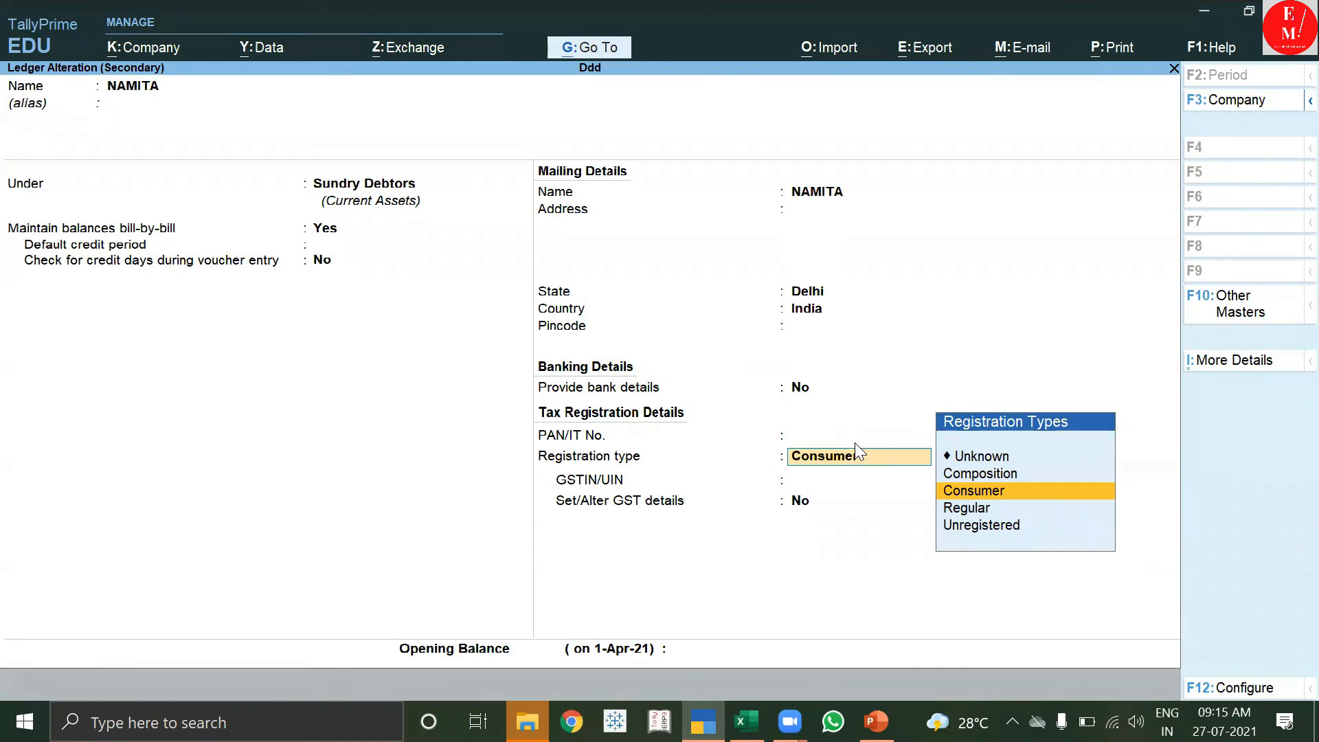
key(Down)
key(Down)
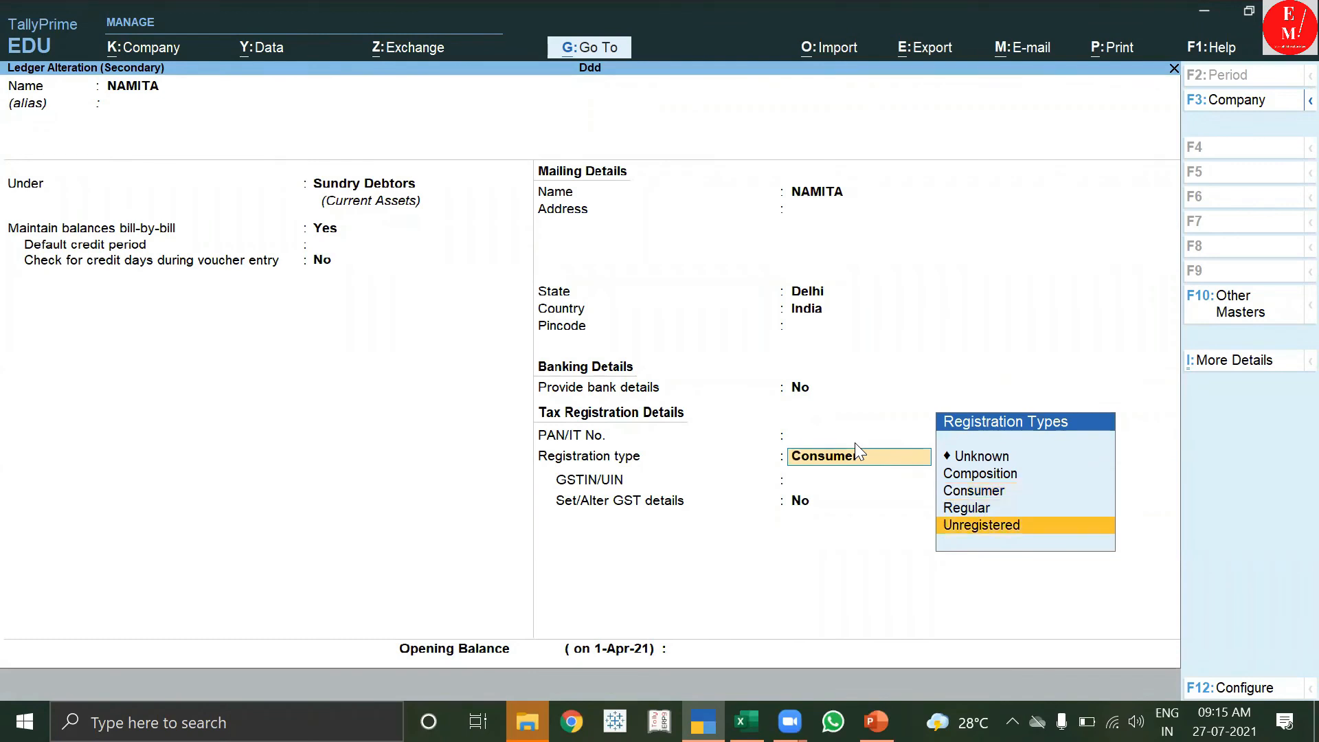
key(Up)
key(Up)
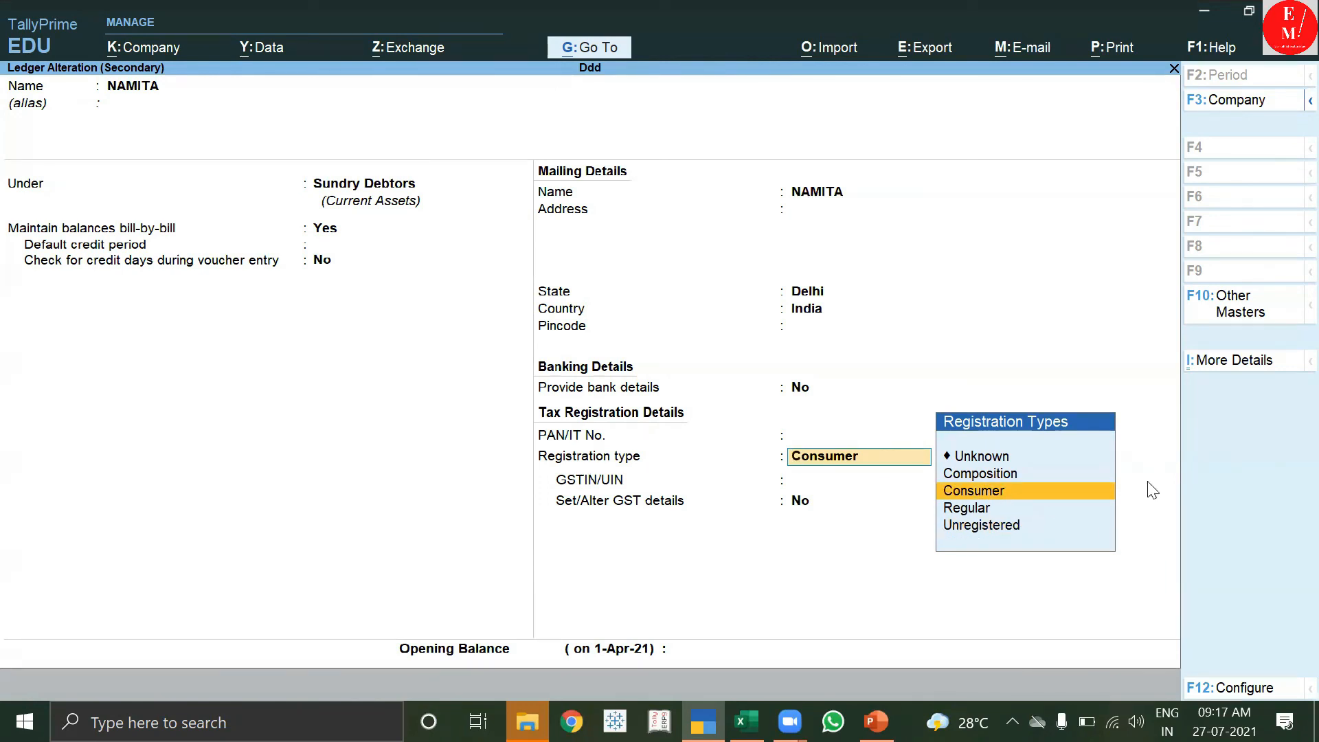
click(1045, 500)
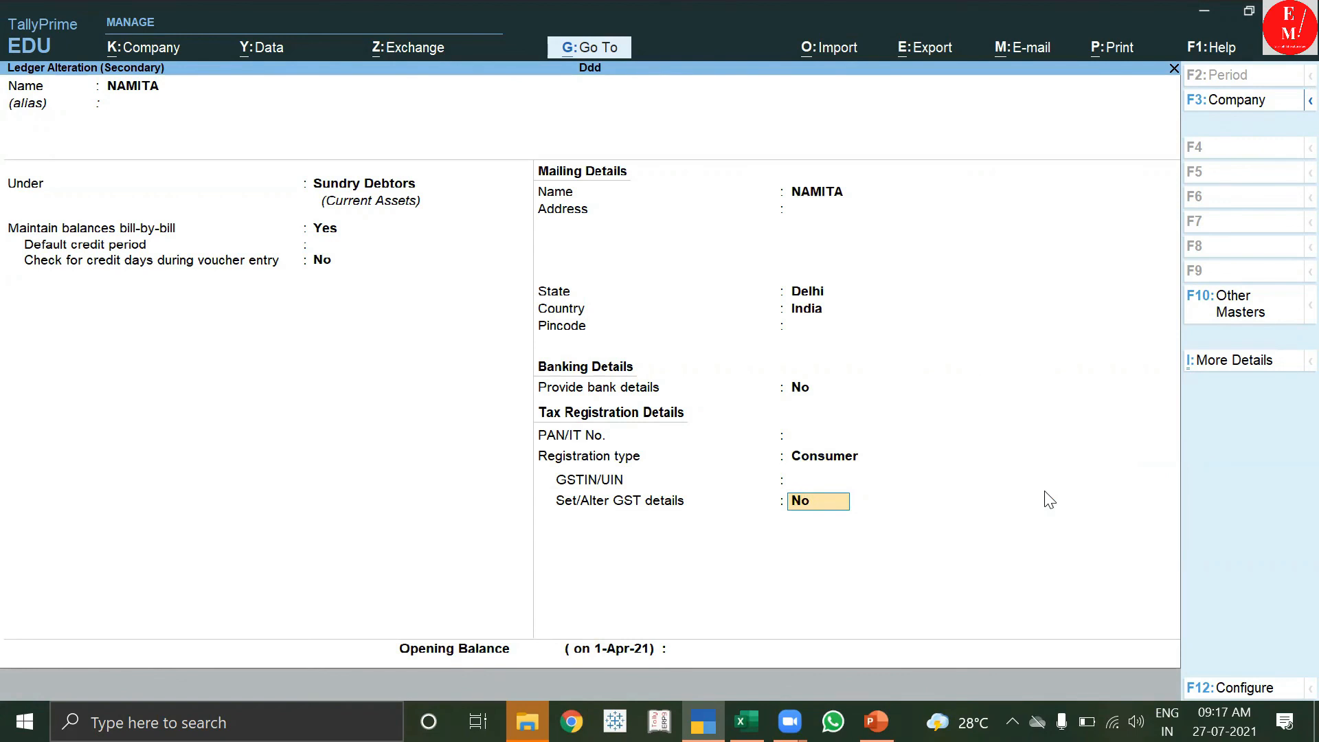
key(ctrl+a)
Bill 100 MONITORS from Main Location at 5,000 each and save the 5,90,000.00 voucher.
key(Return)
key(ctrl+a)
key(Down)
key(Down)
key(Down)
key(Down)
key(Down)
key(Down)
key(Down)
key(Down)
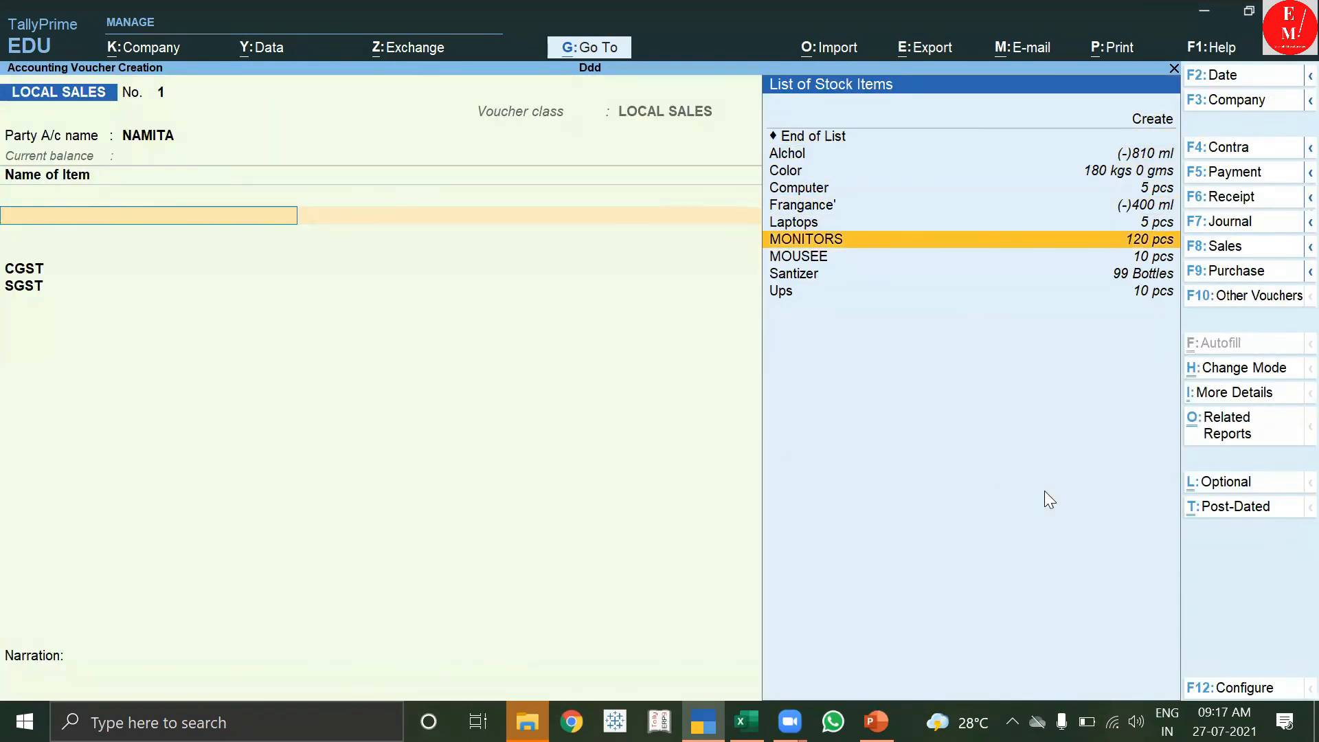
key(Return)
key(Down)
key(Return)
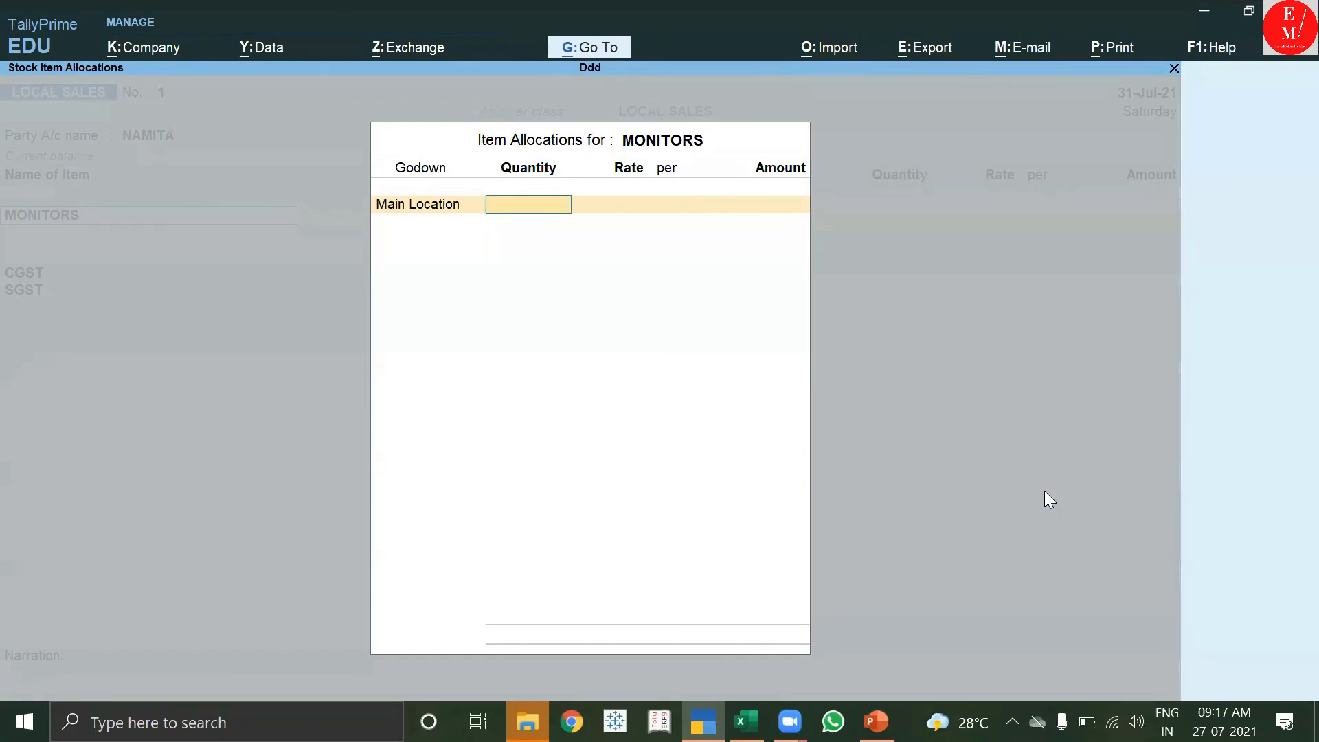
key(Return)
text(5,000)
key(Return)
key(Return)
key(Return)
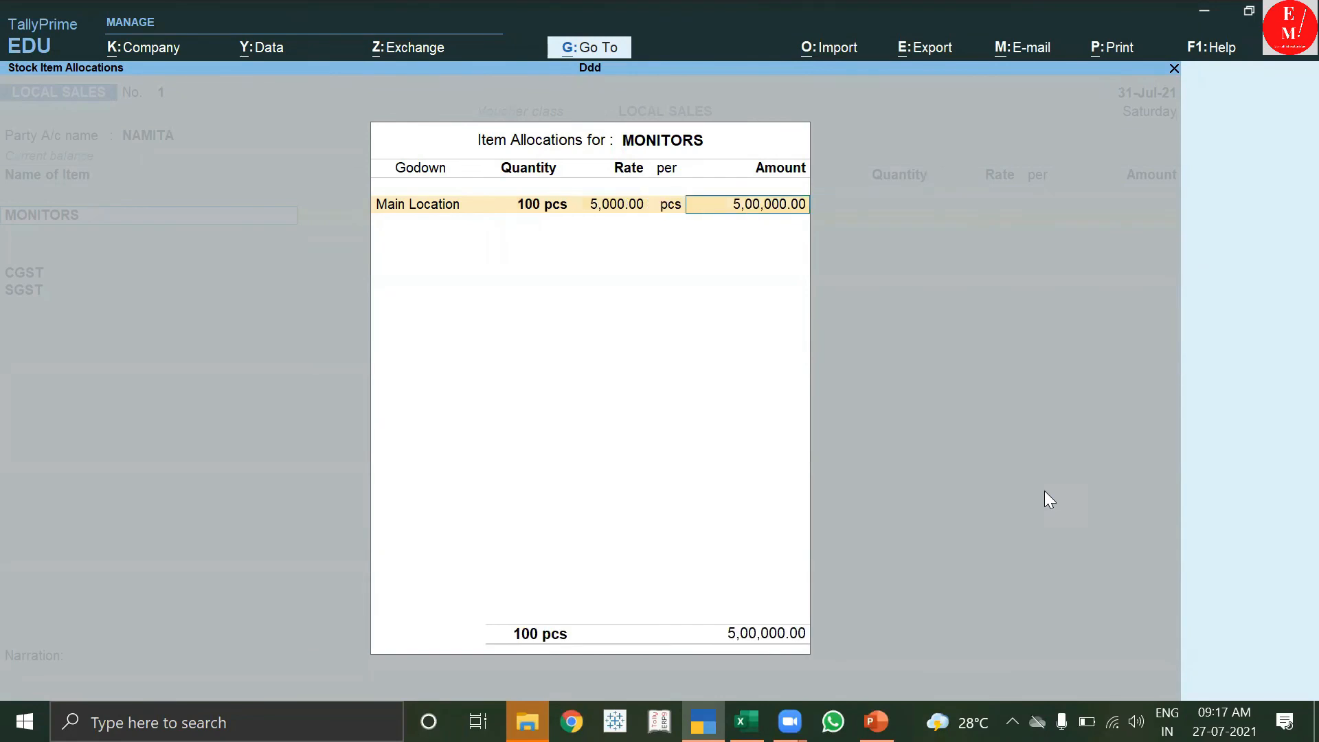
key(Return)
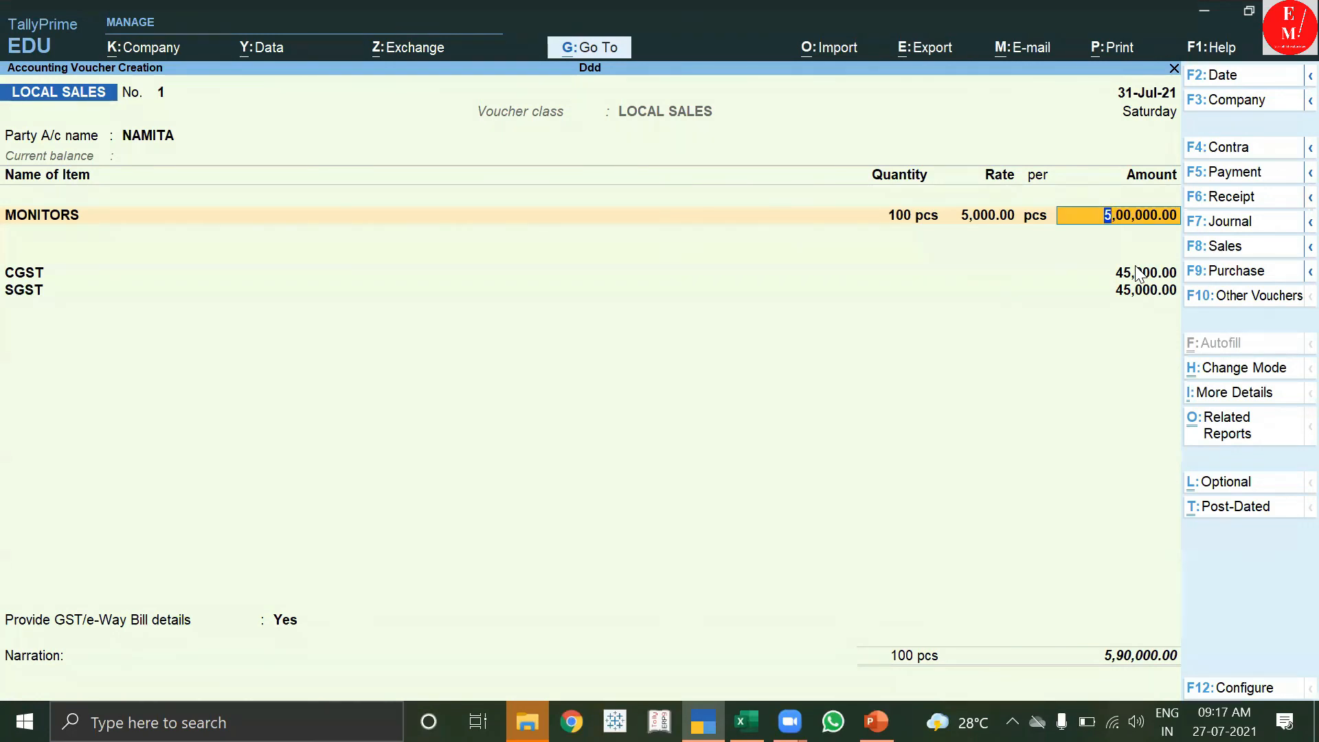
key(ctrl)
key(ctrl+a)
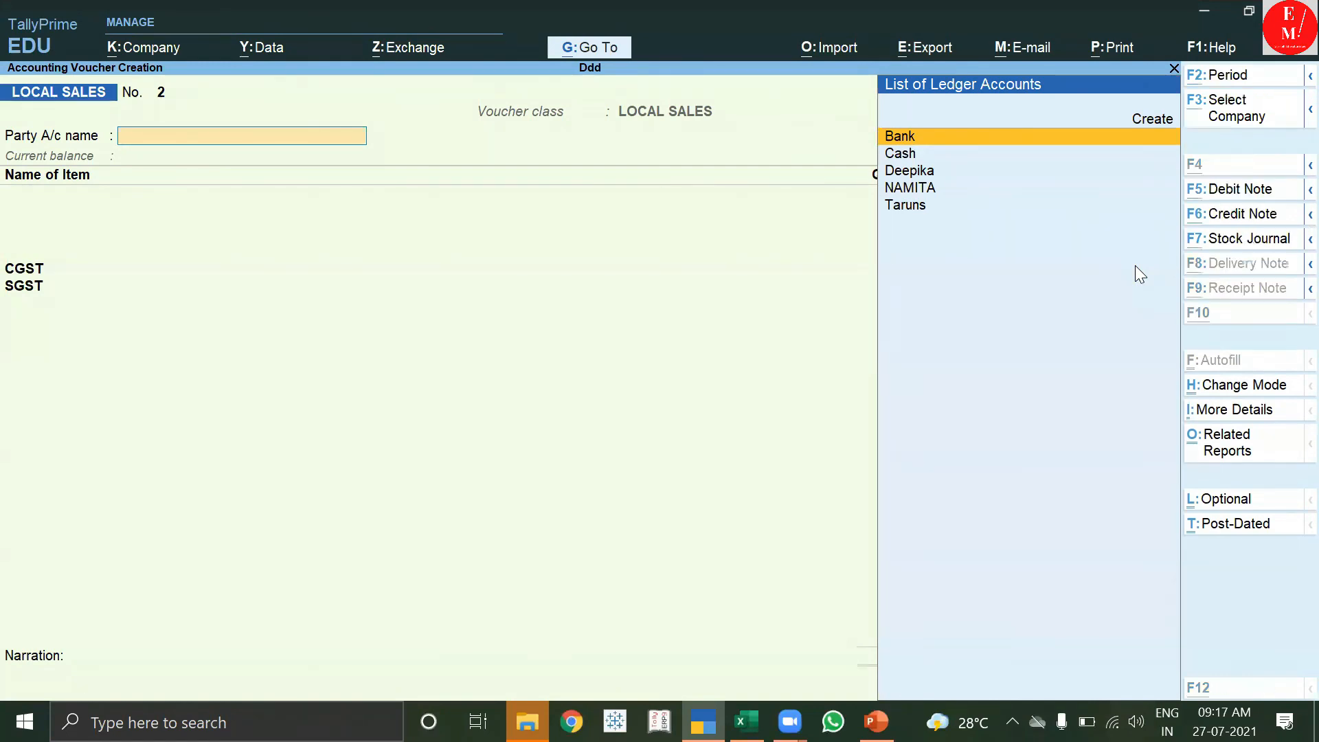
Create party ledger DEEP under Sundry Debtors with state Gujarat and Unregistered registration.
key(alt+c)
text(DEEP)
key(Return)
key(Return)
key(Return)
key(Return)
key(Return)
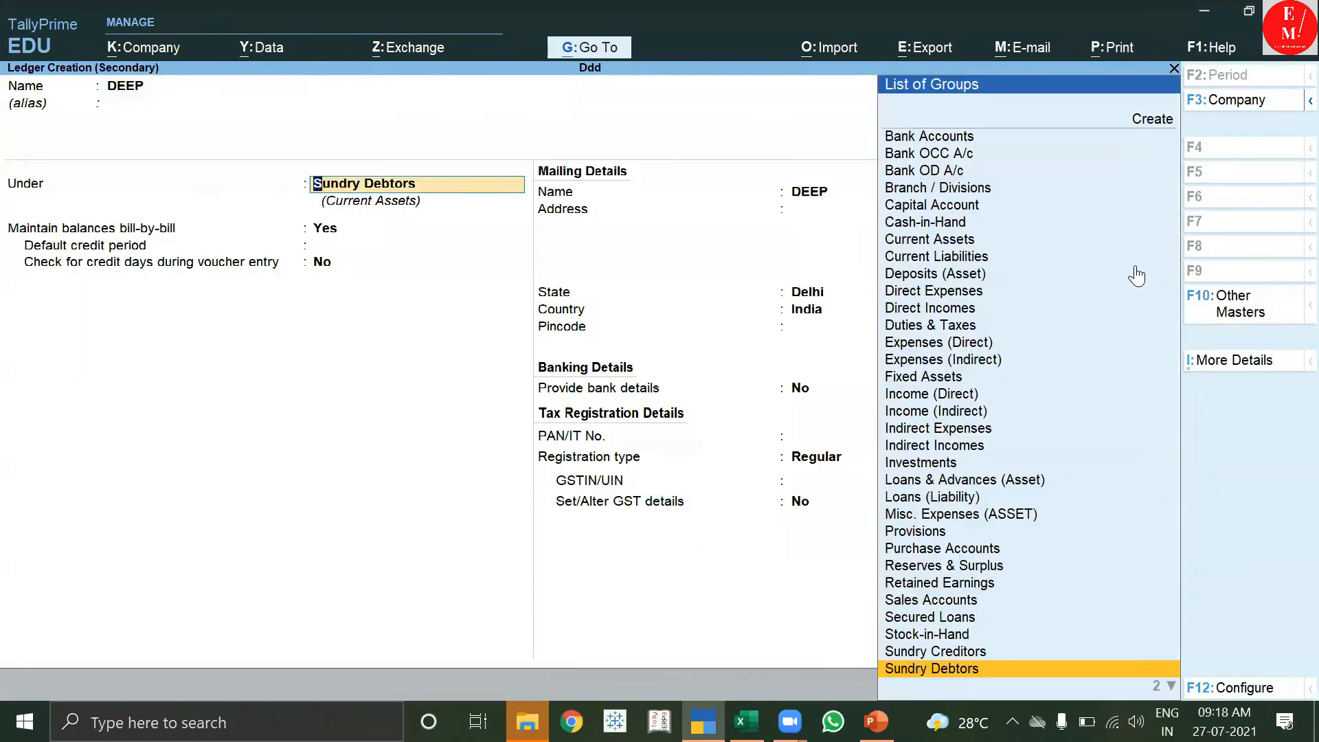
key(Return)
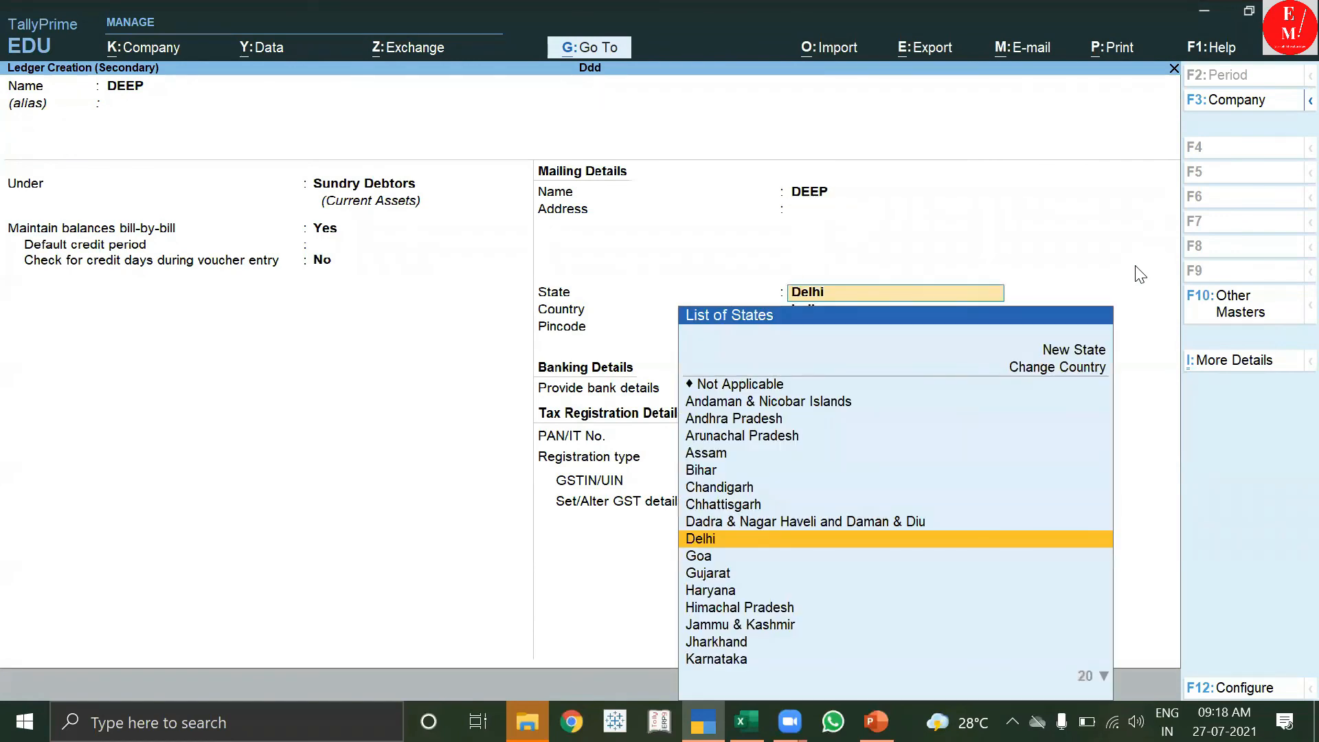
key(Down)
key(Down)
key(Return)
key(Return)
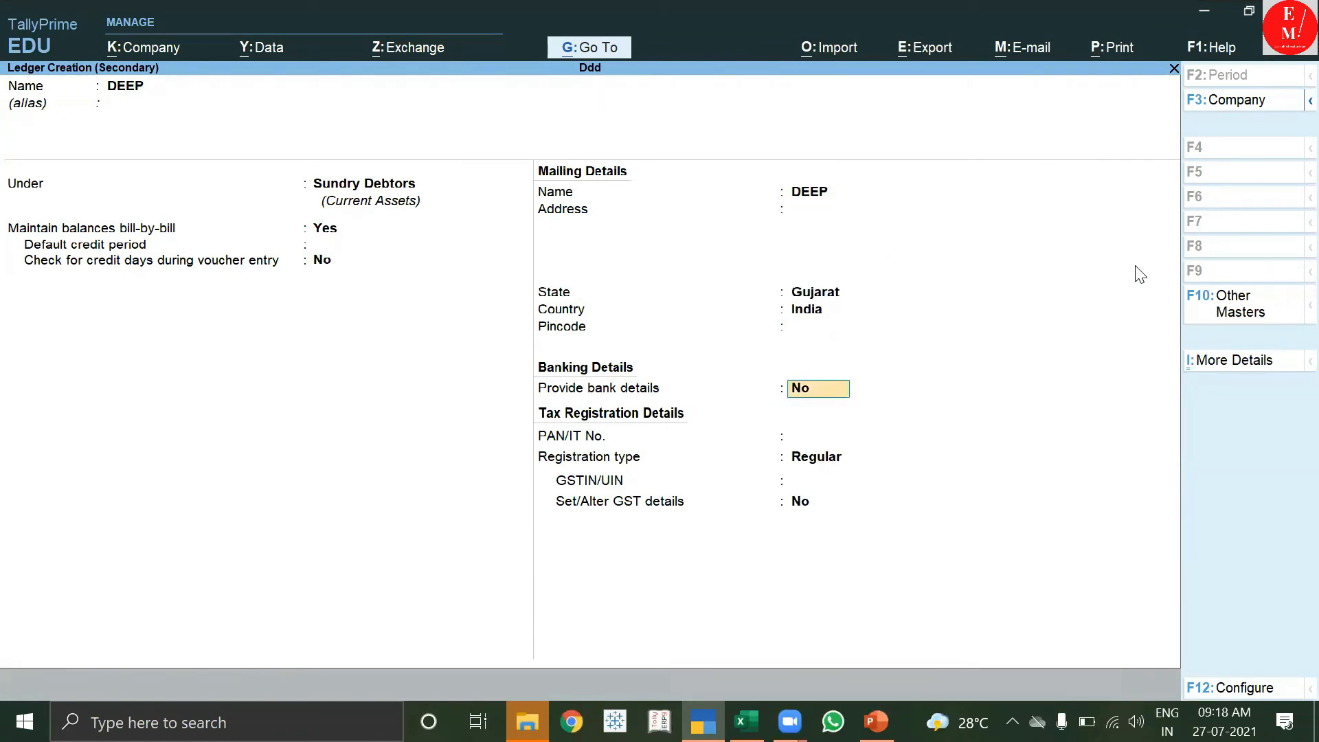
key(Return)
key(Return)
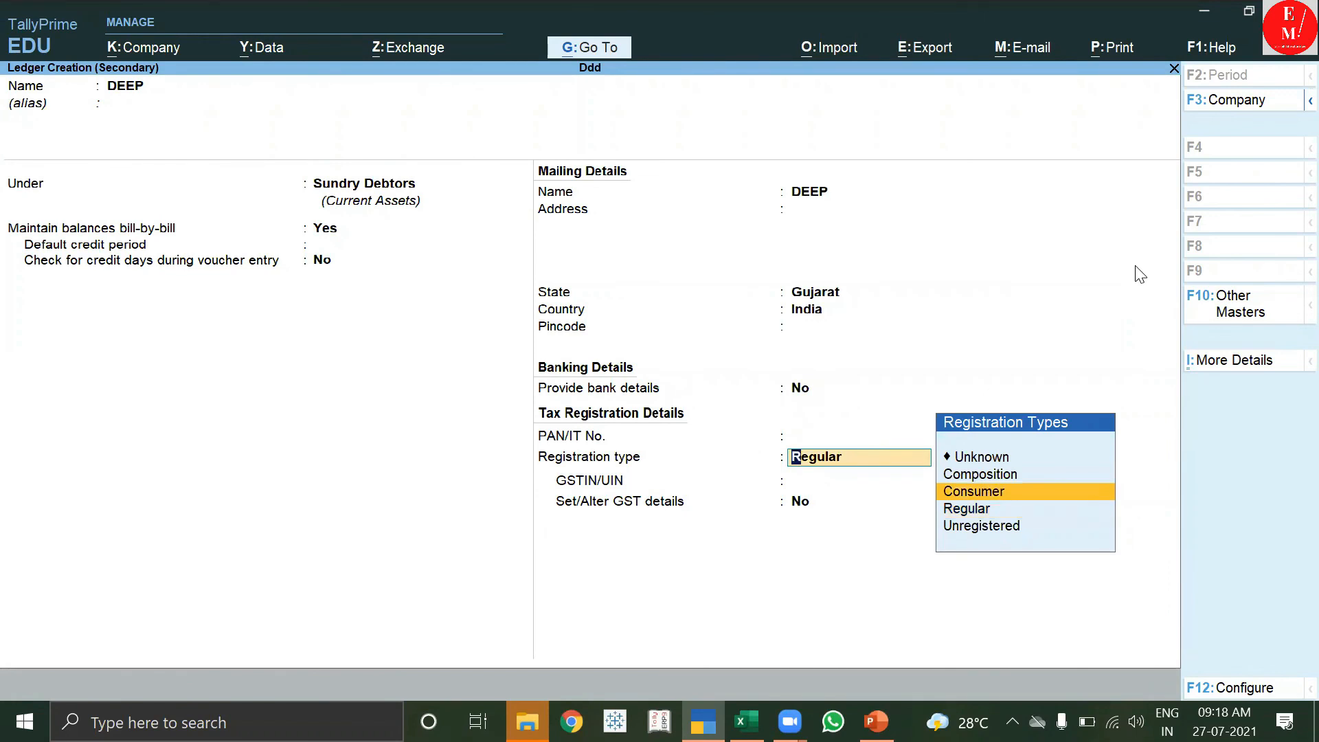
key(Down)
key(Down)
key(Return)
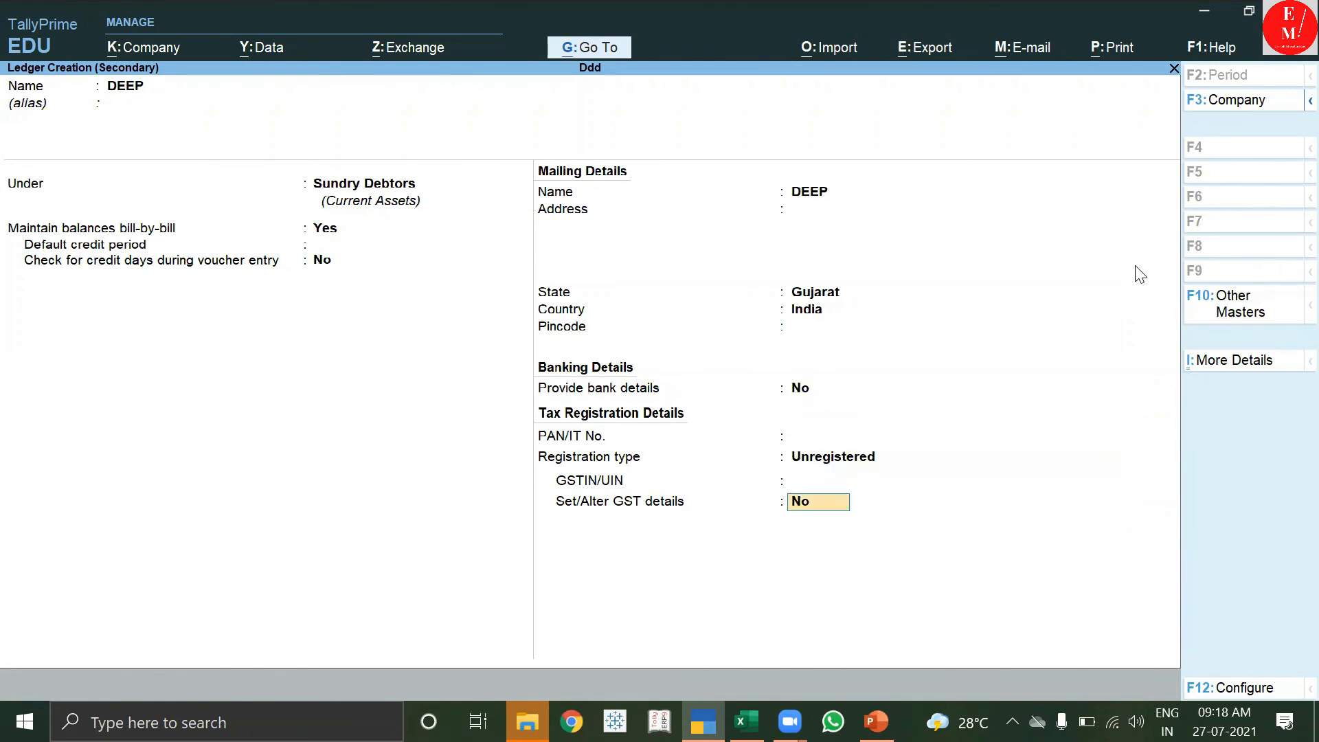
key(Return)
key(Return)
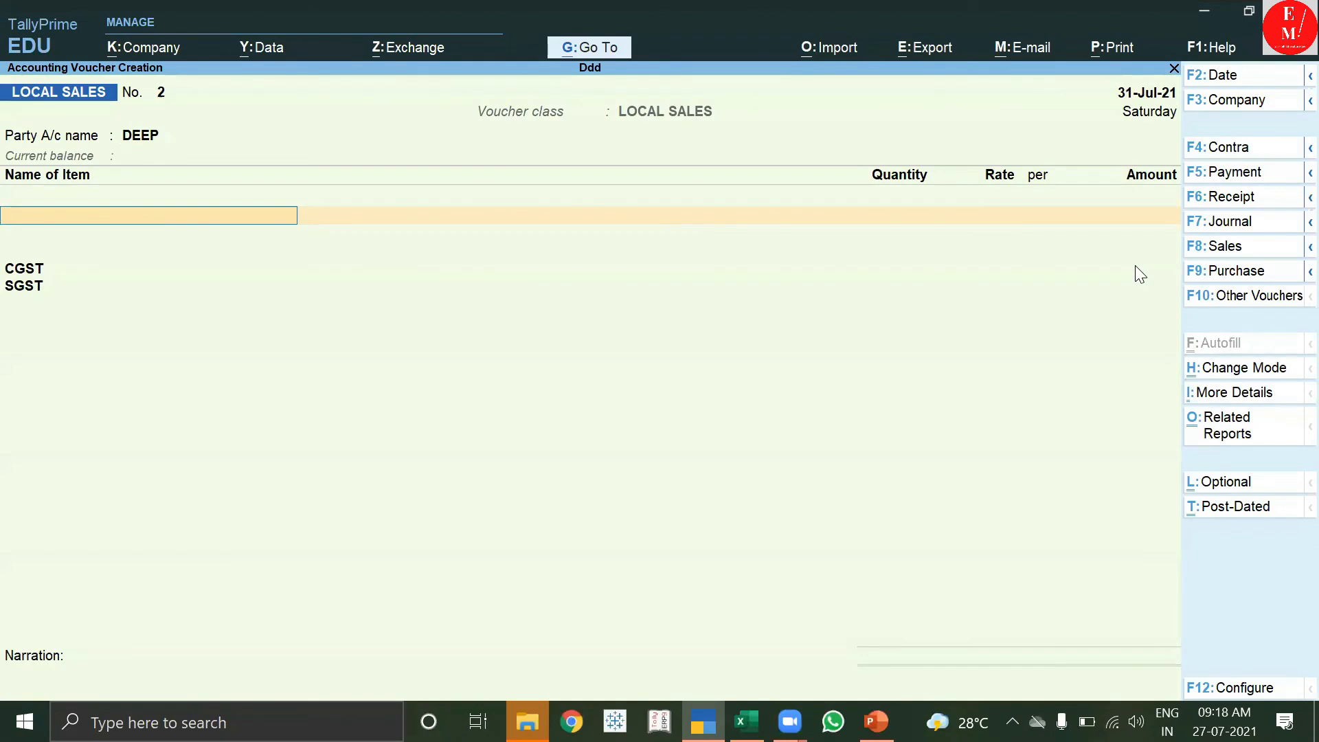
Add 5 pcs of MOUSEE from Main Location at 1,000 each, totalling 5,000.00.
key(Down)
key(Down)
key(Down)
key(Down)
key(Down)
key(Down)
key(Down)
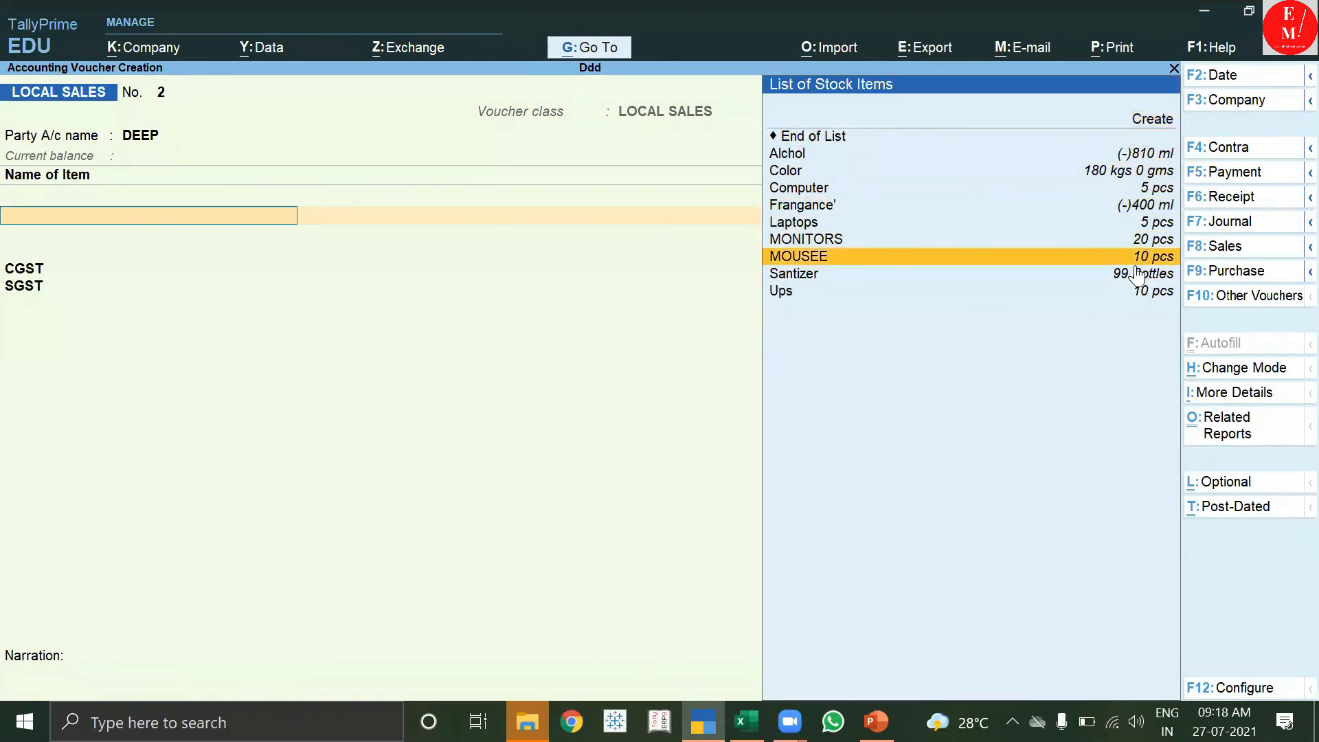
key(Return)
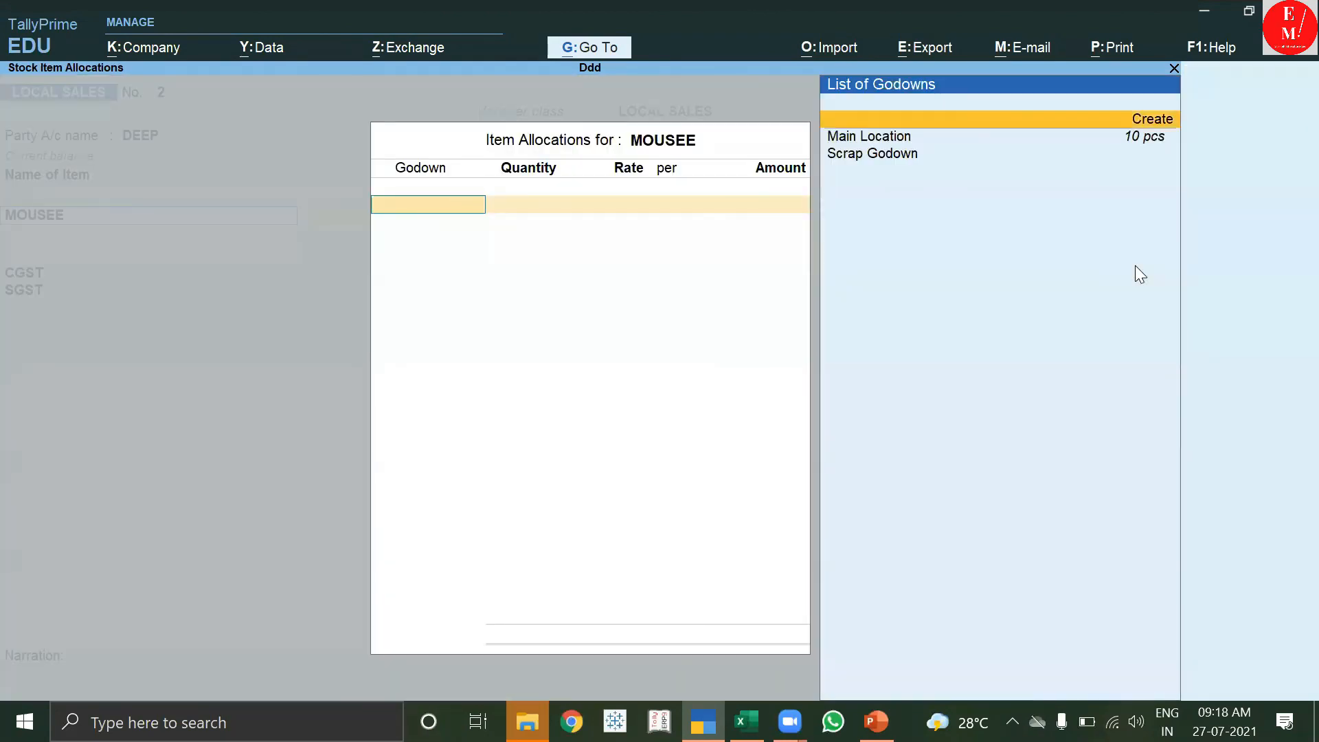
key(Down)
key(Return)
key(Return)
key(BackSpace)
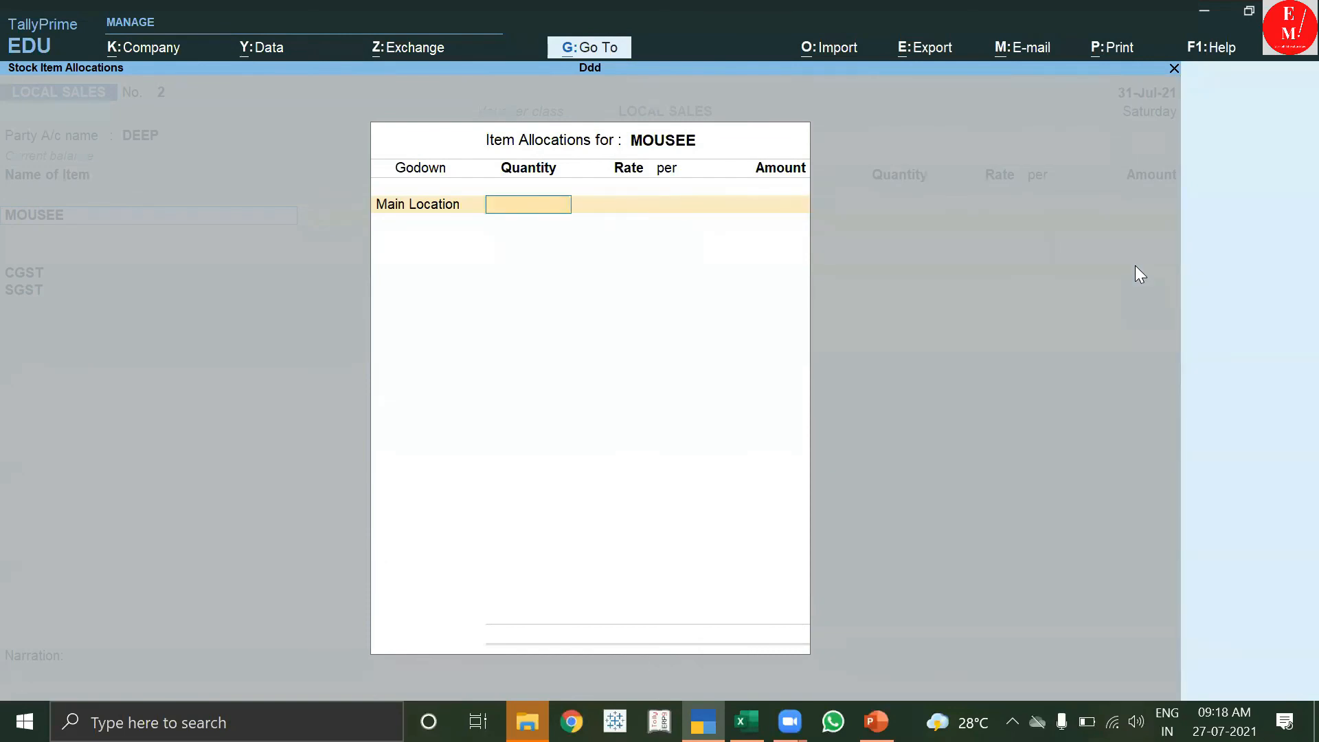
key(Return)
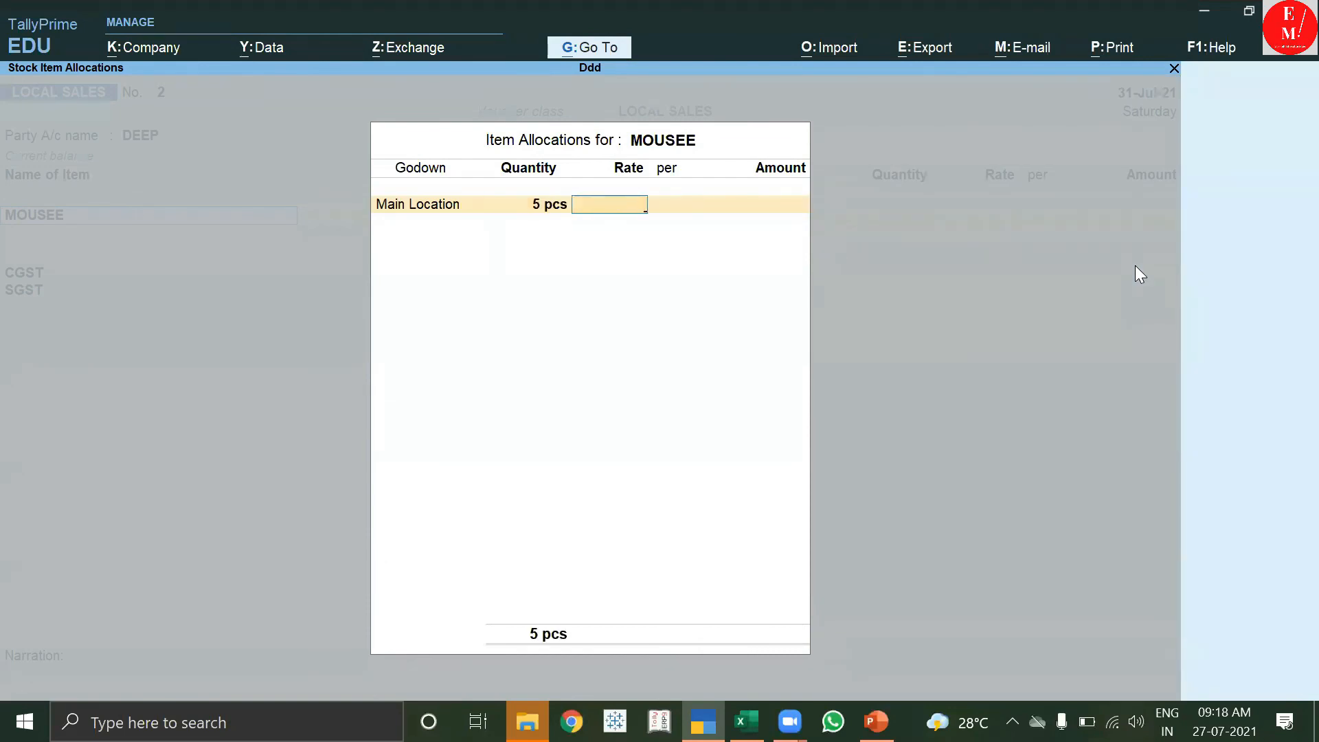
text(1,000)
key(Return)
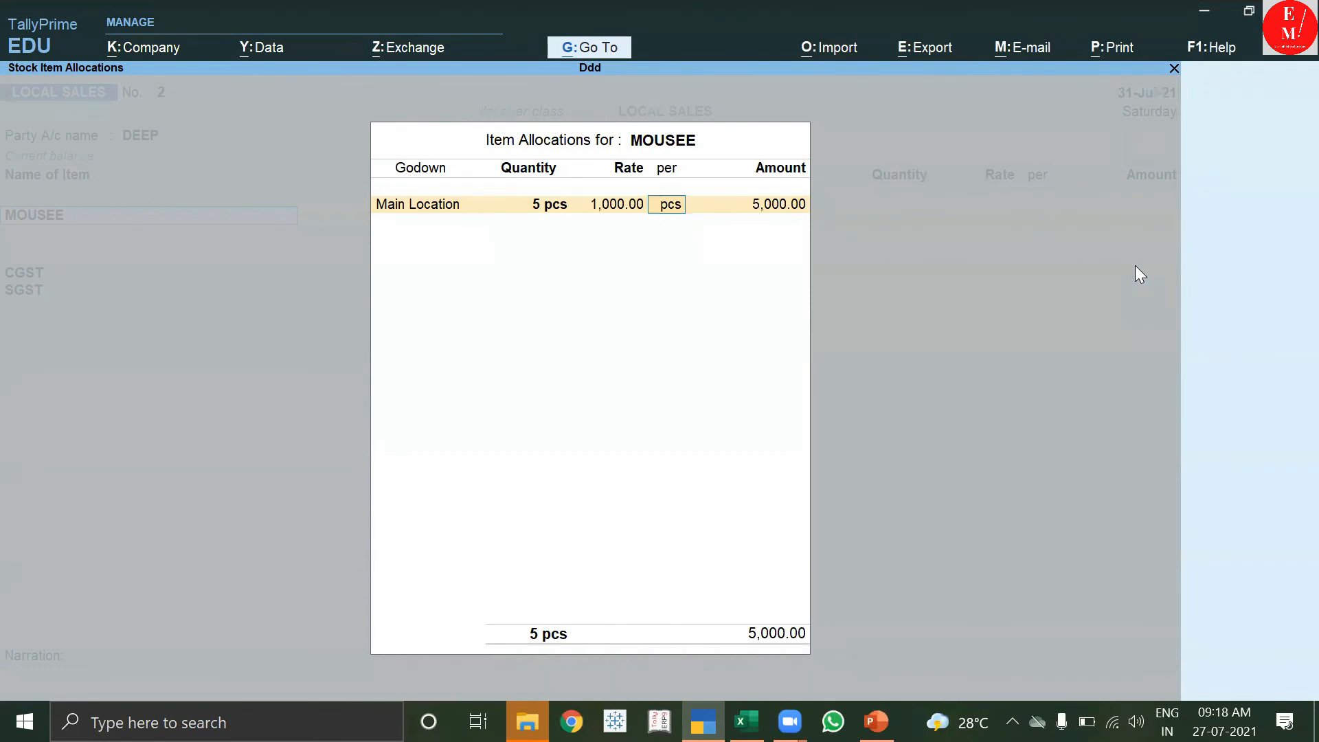
key(Return)
key(Return)
key(Return)
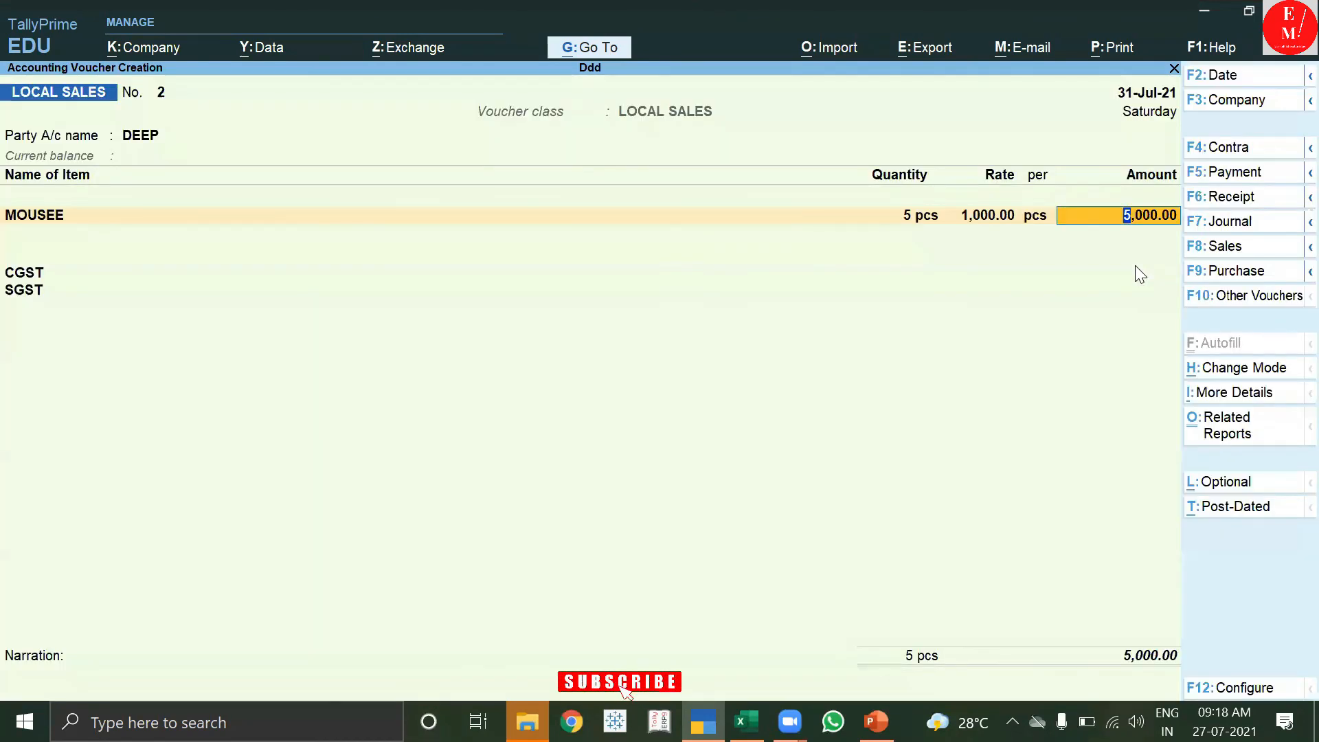
key(Return)
key(Return)
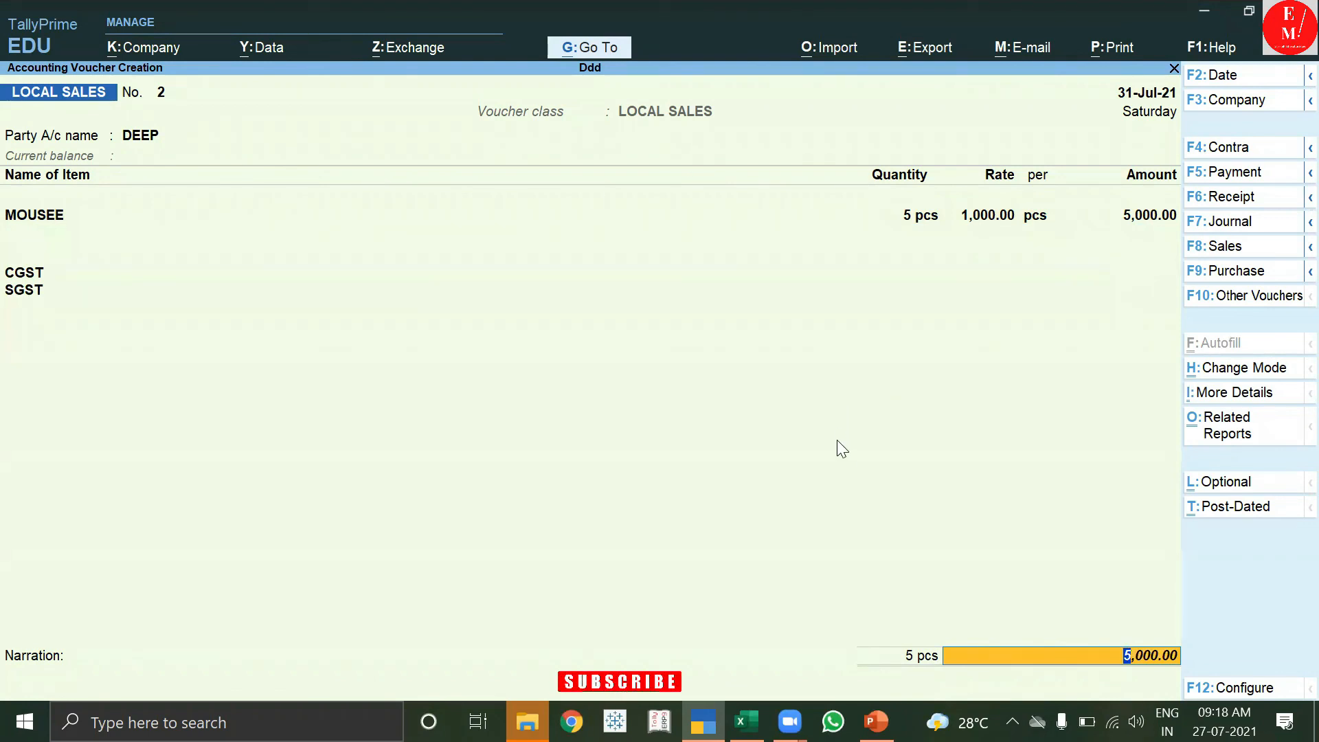
key(F8)
Change the voucher type to INTER SALES, keeping the voucher open to re-enter details.
key(Up)
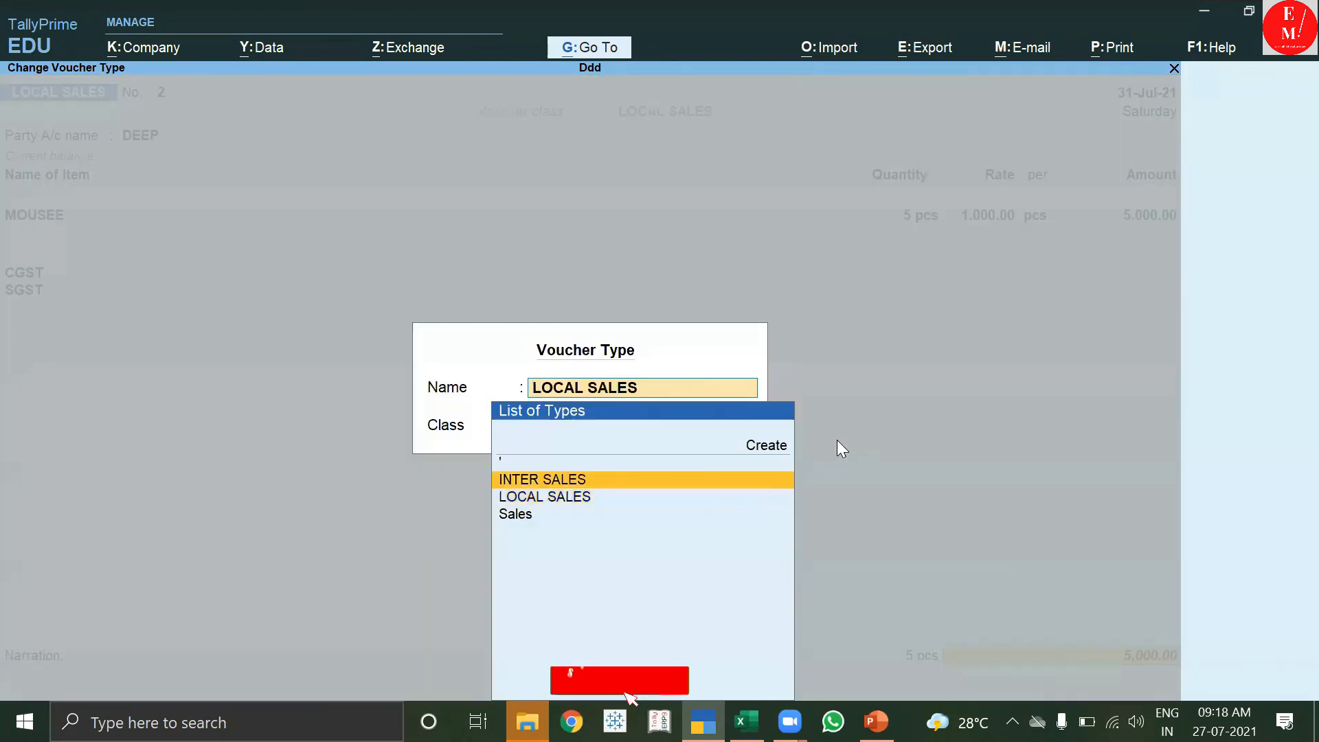
key(Return)
click(837, 443)
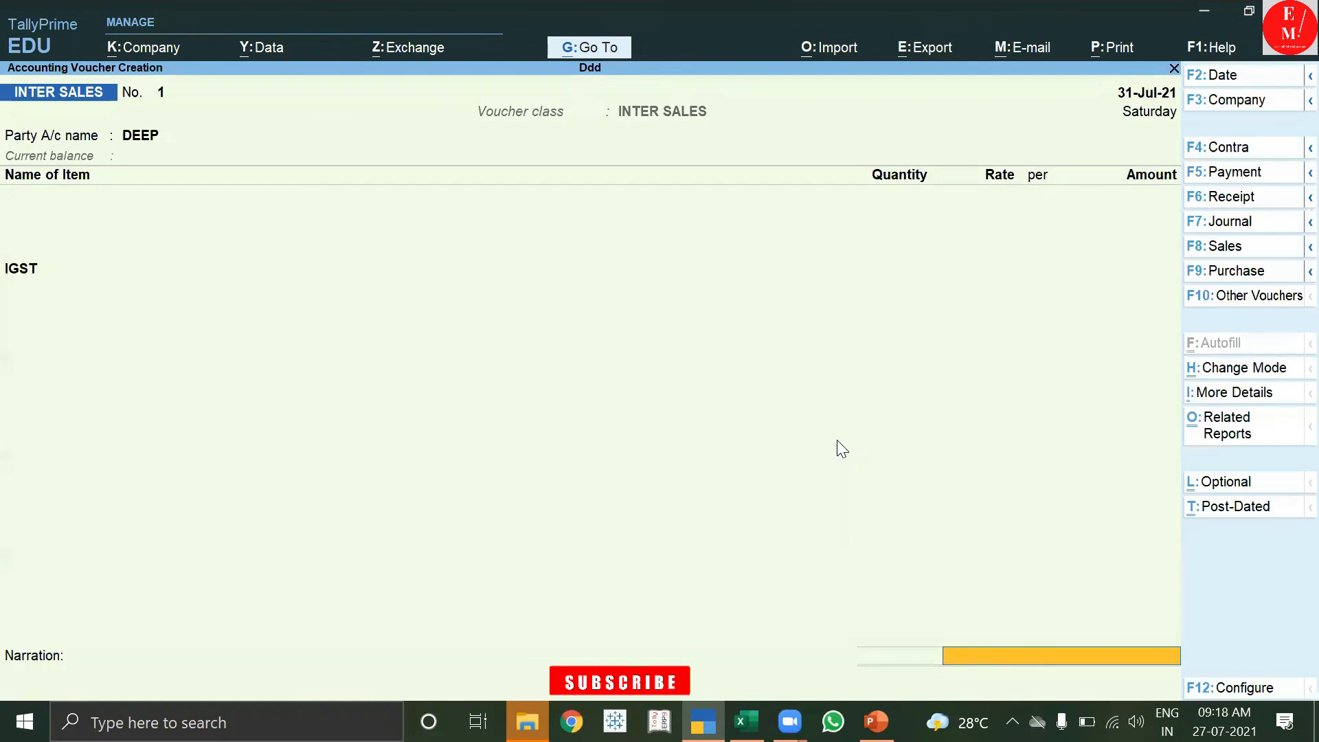
key(Return)
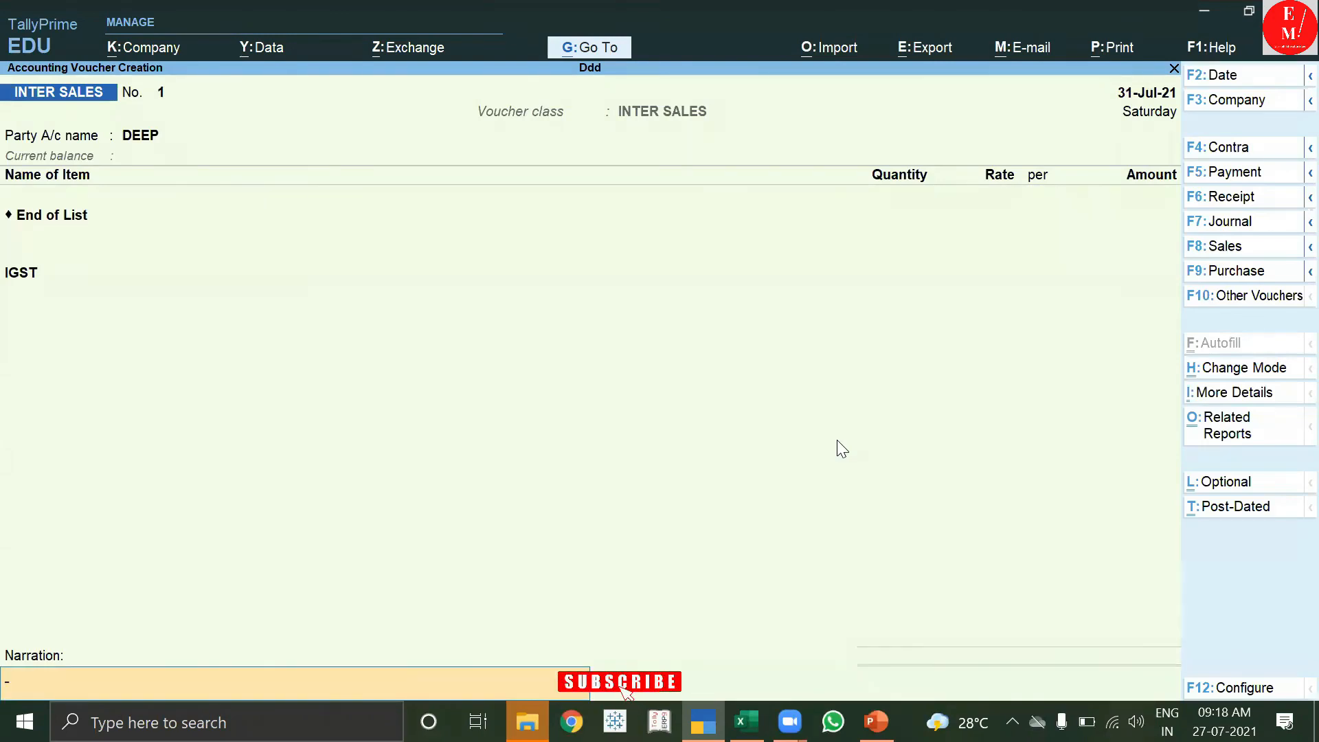
key(Return)
key(Escape)
key(BackSpace)
key(Return)
key(Return)
key(Return)
key(Return)
key(Return)
key(Return)
key(Return)
key(Return)
key(Return)
key(Return)
key(Return)
key(Return)
key(Return)
key(Return)
key(Return)
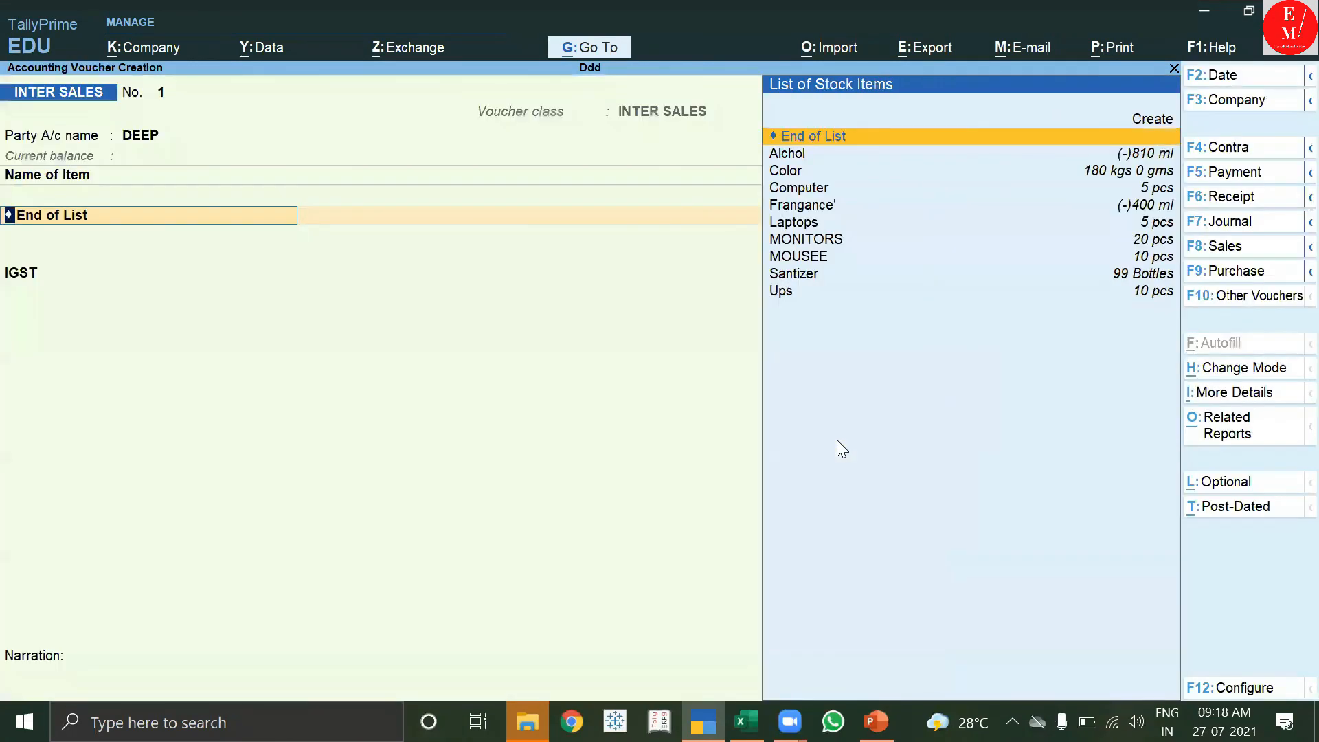
Re-enter 5 pcs MOUSEE from Main Location at 1,000 with a New Ref bill reference.
key(Down)
key(Down)
key(Down)
key(Down)
key(Down)
key(Down)
key(Down)
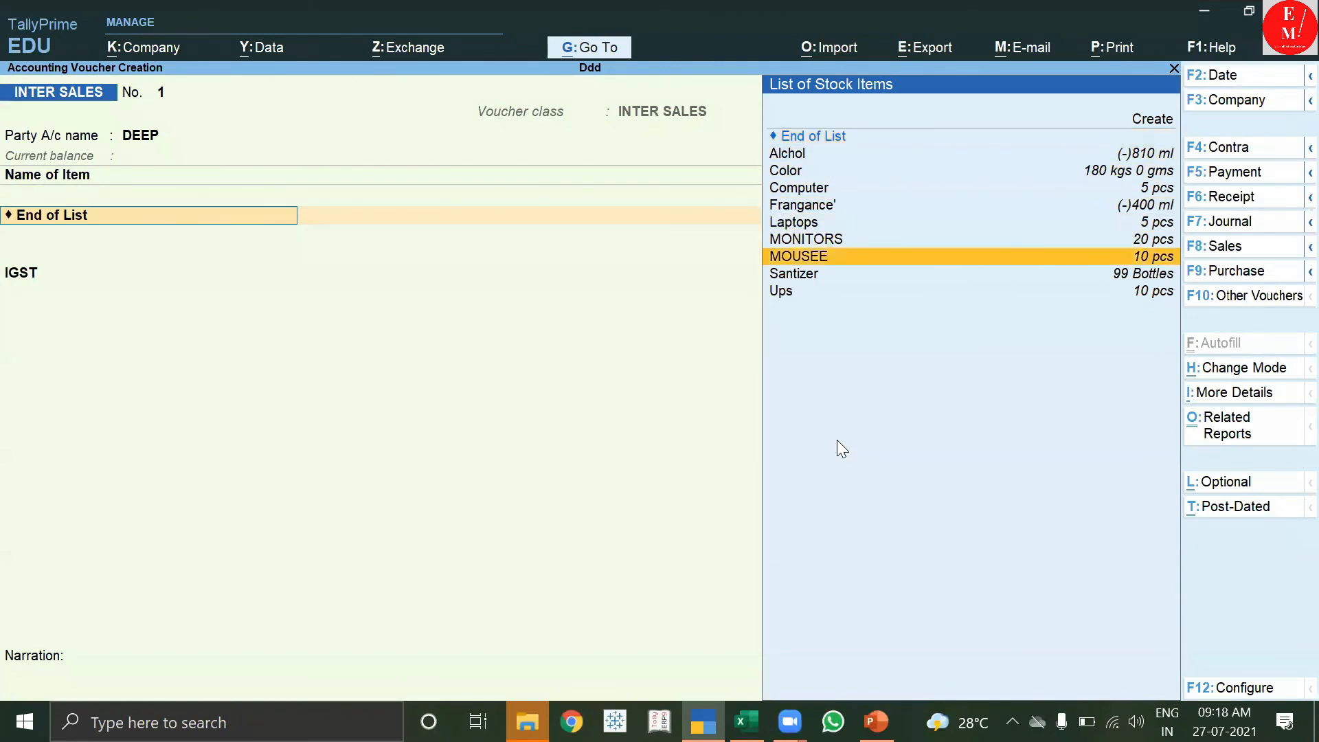
key(Return)
key(Down)
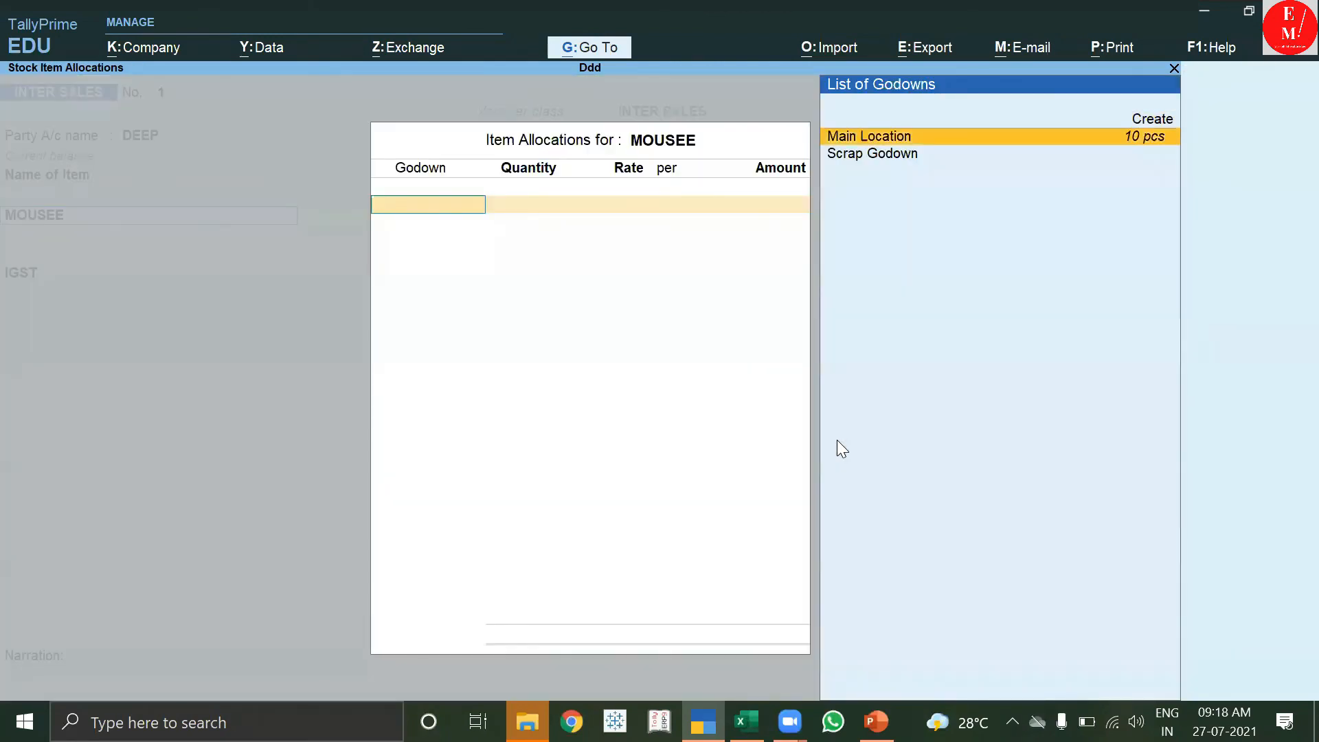
key(Return)
key(Return)
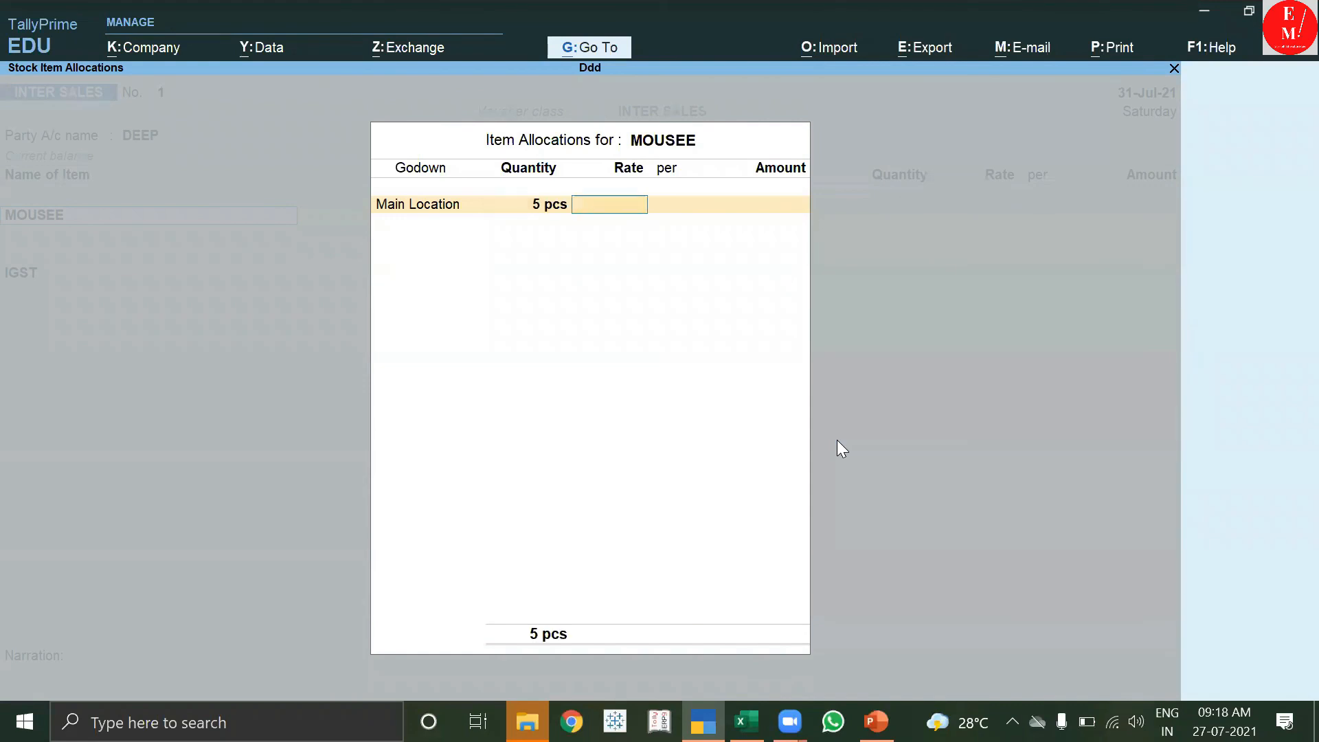
text(1,000)
key(Return)
key(Return)
key(Return)
key(Return)
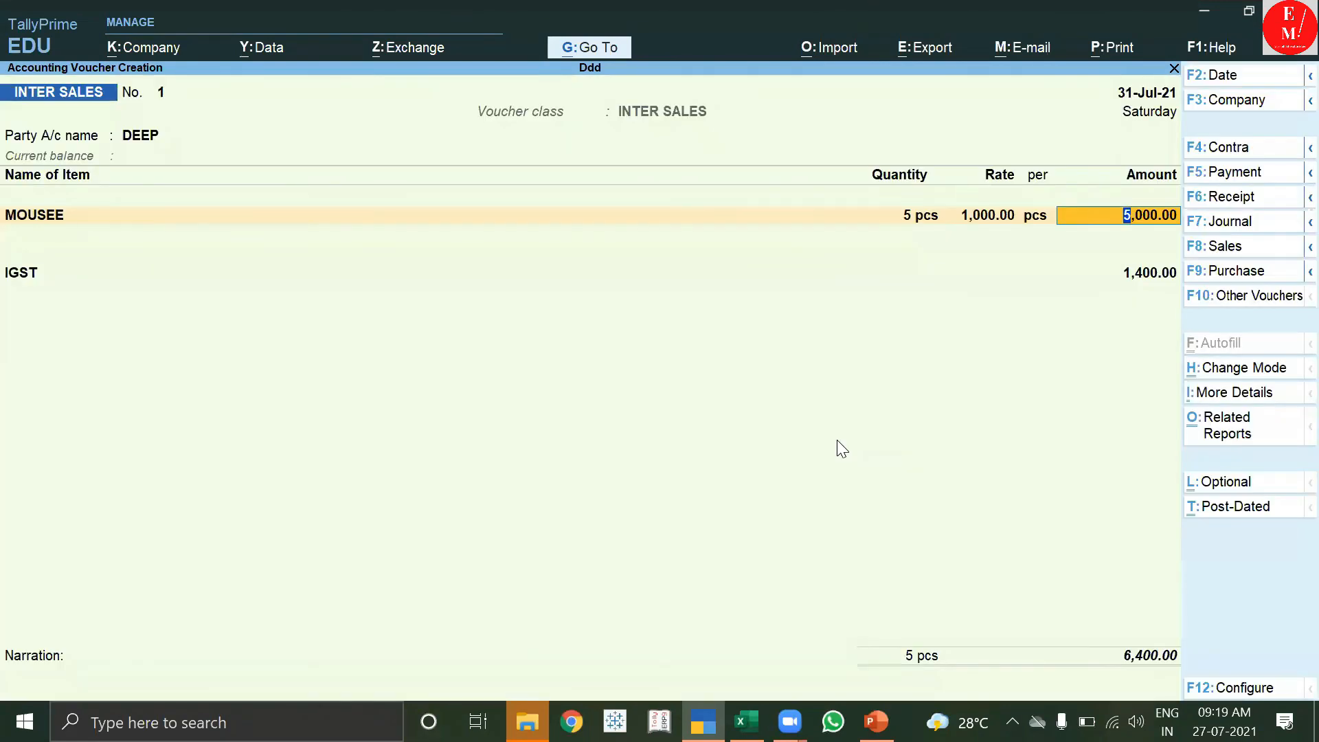
key(Return)
key(Return)
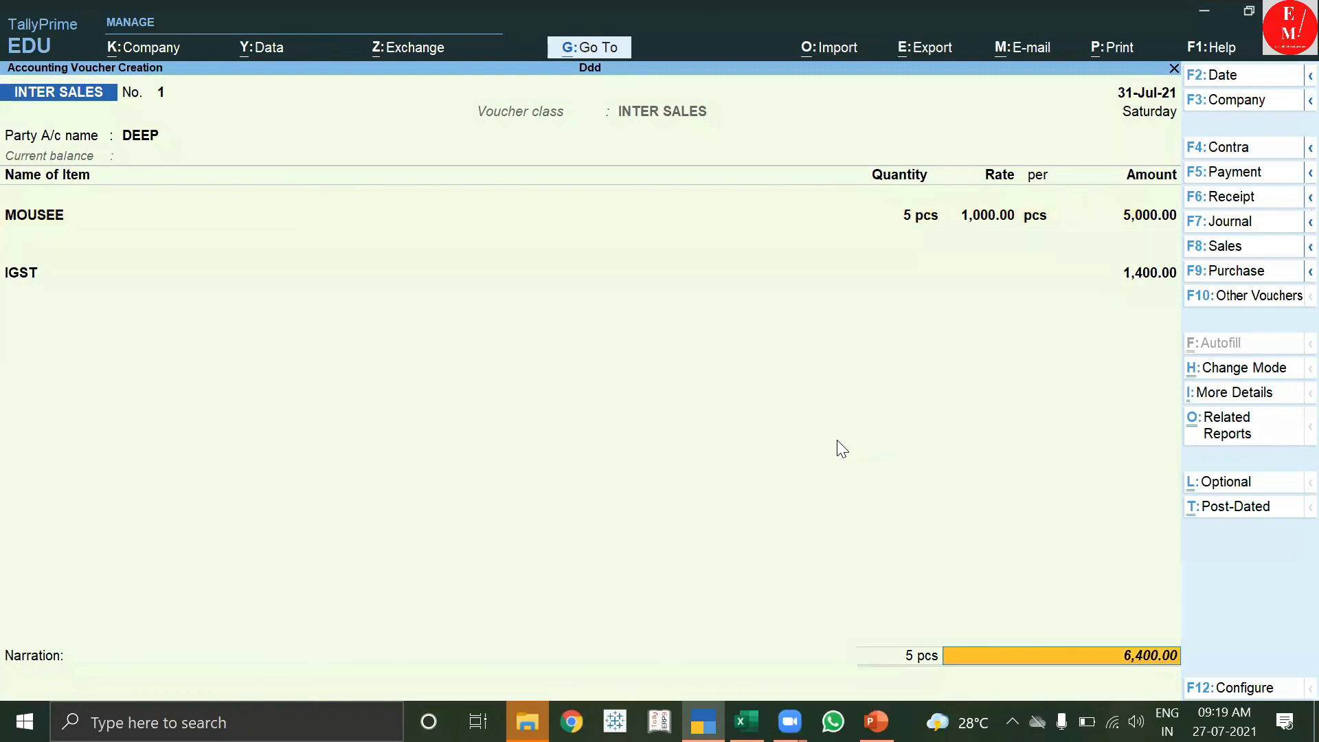
key(Return)
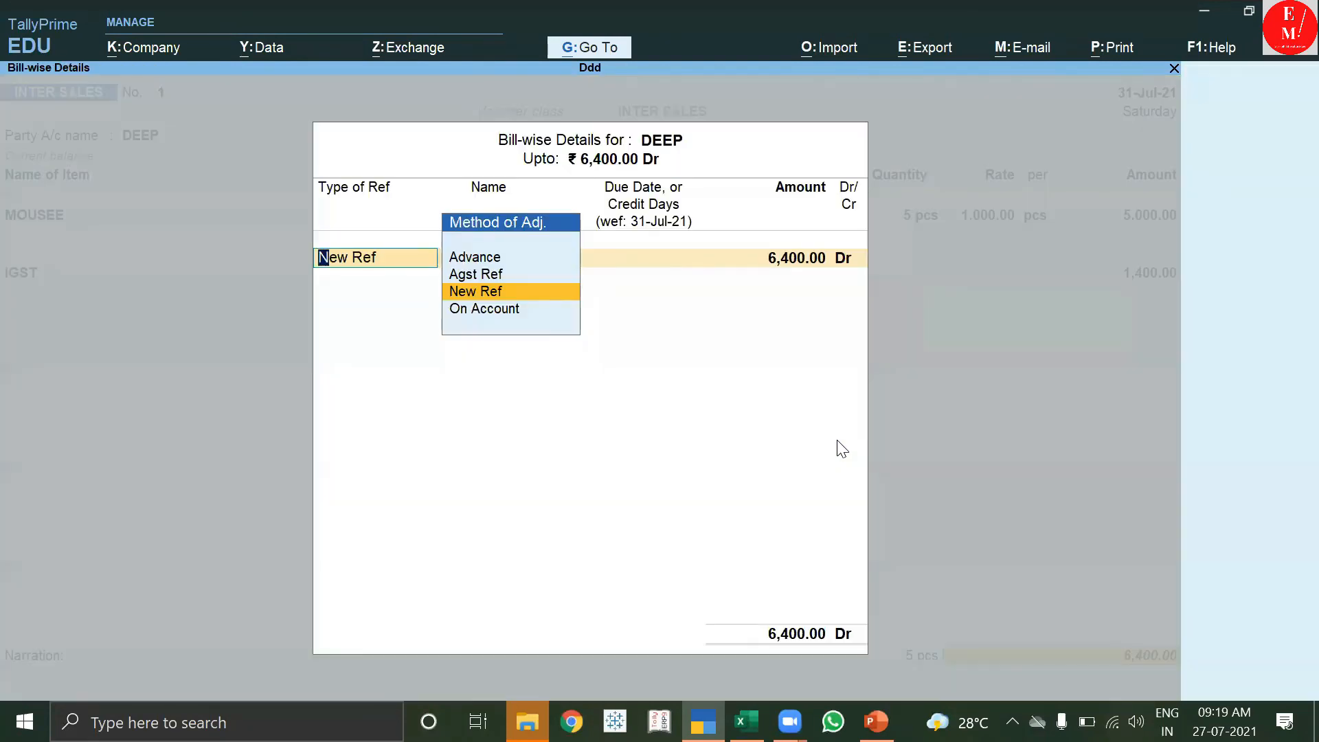
key(Return)
key(Return)
key(Return)
key(Return)
key(Return)
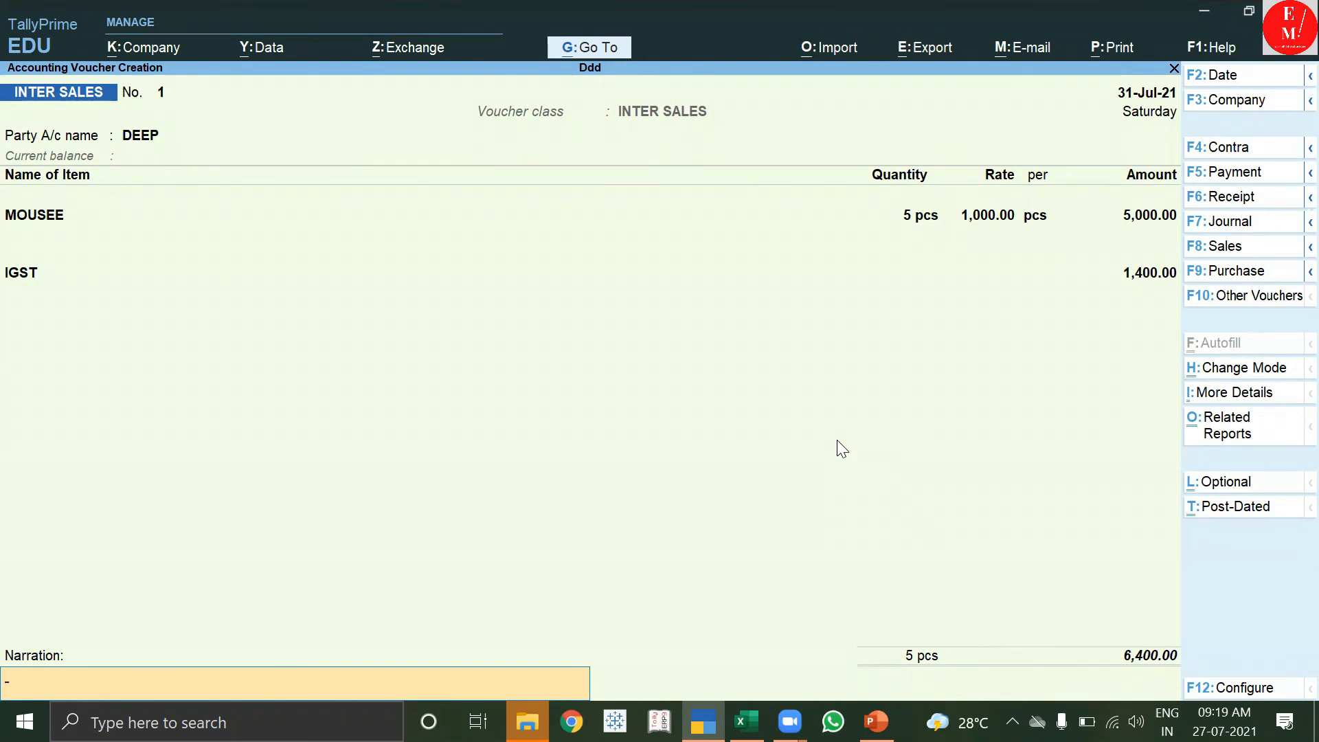
Save the INTER SALES voucher totalling 6,400.00 with 1,400.00 IGST.
key(Return)
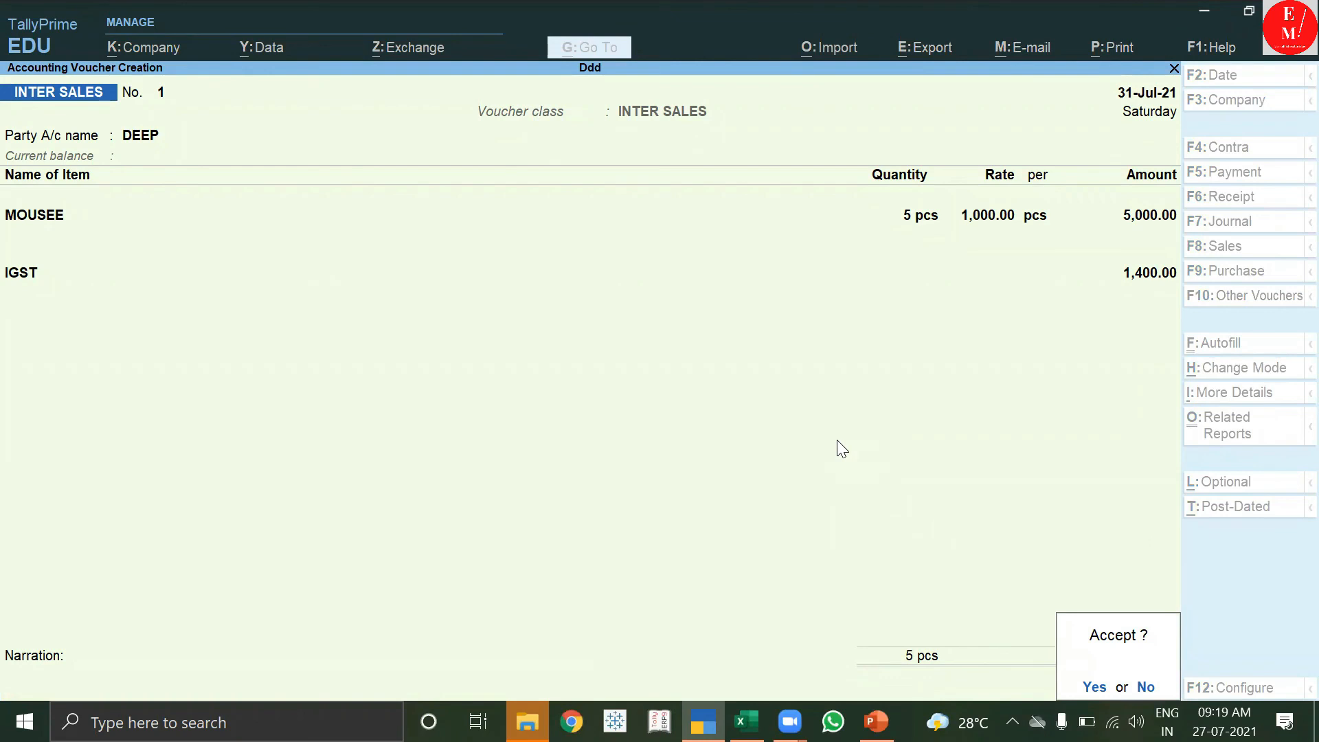
click(910, 557)
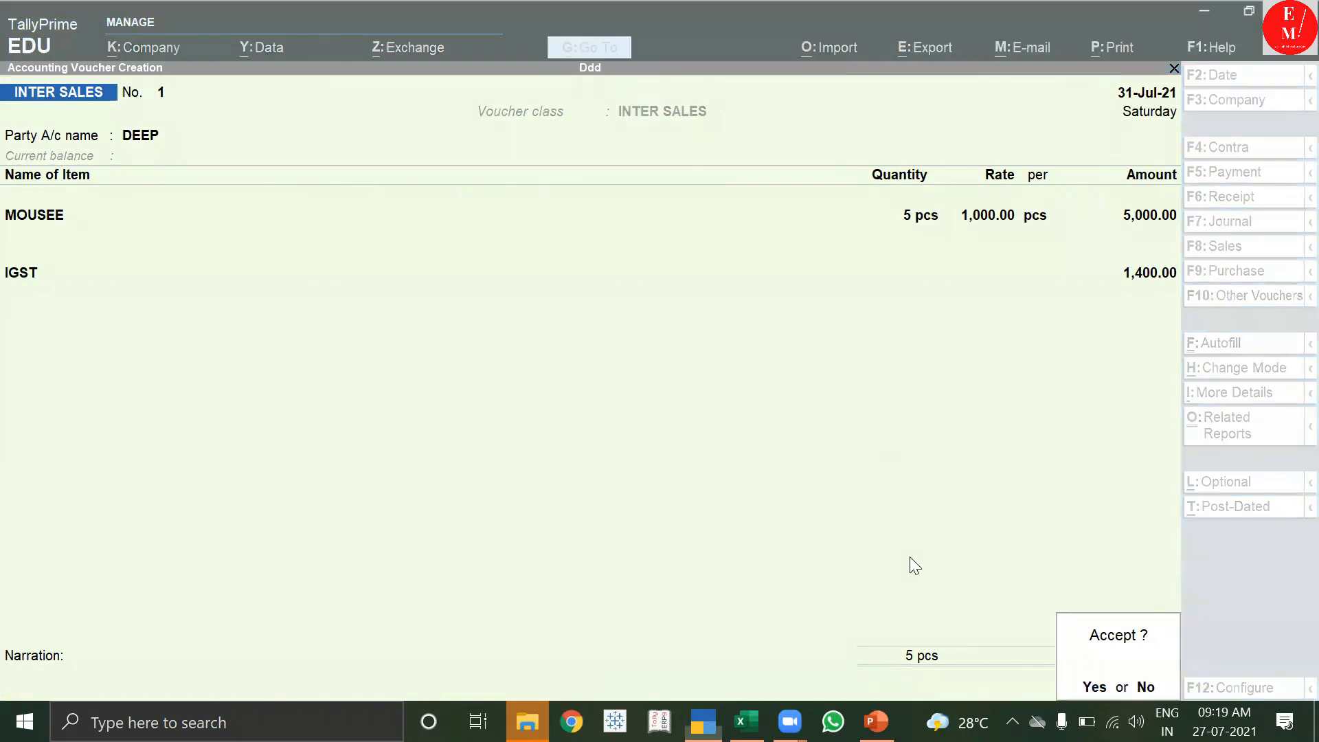
click(574, 192)
key(Return)
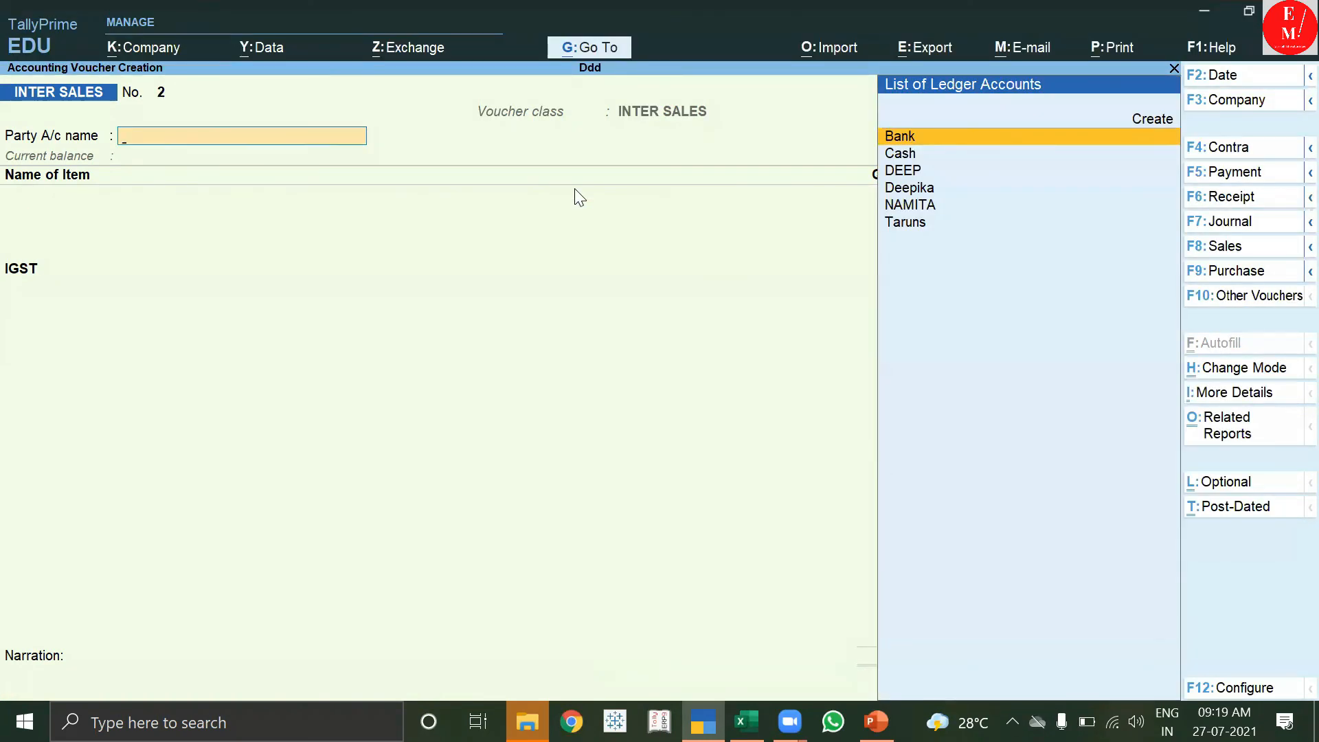